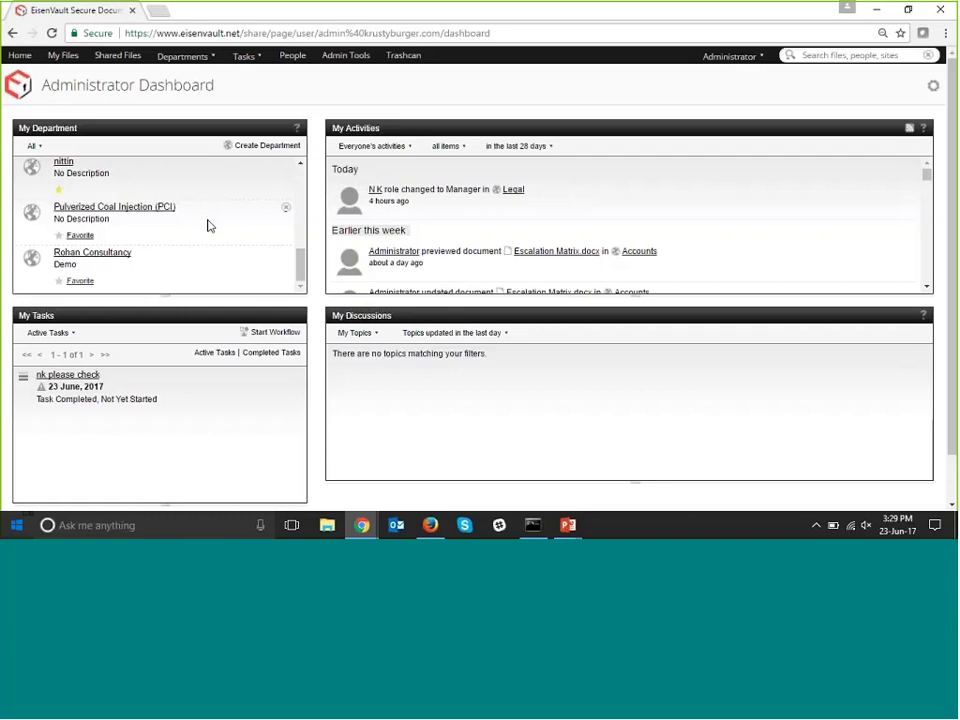
{"action": "scroll", "coordinate": [208, 222], "scroll_direction": "up", "scroll_amount": 1}
{"action": "scroll", "coordinate": [208, 226], "scroll_direction": "up", "scroll_amount": 1}
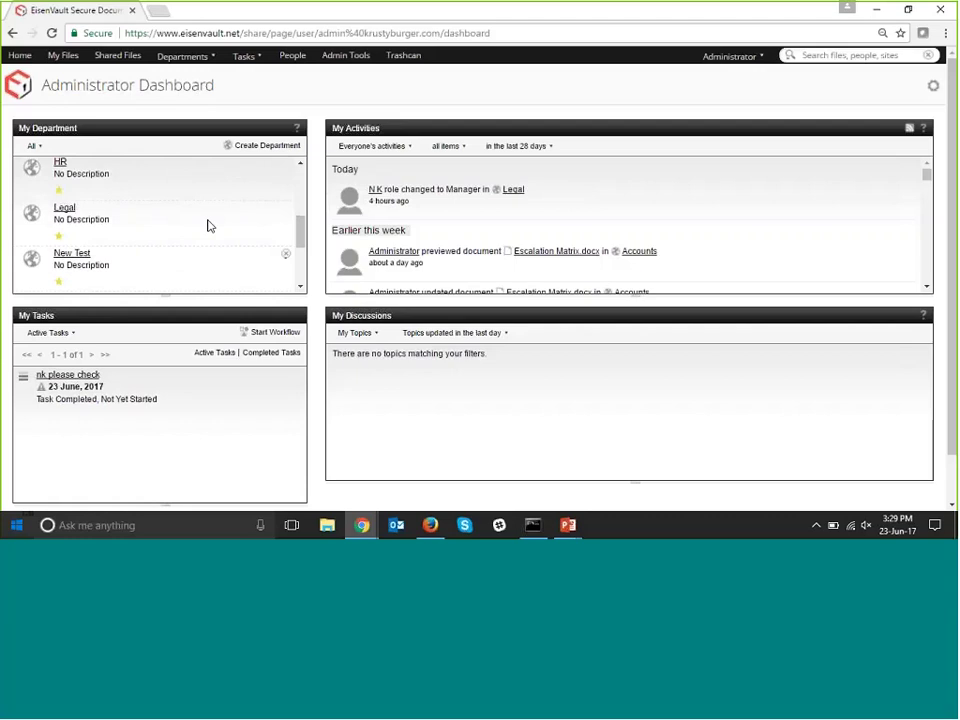
{"action": "scroll", "coordinate": [208, 226], "scroll_direction": "up", "scroll_amount": 2}
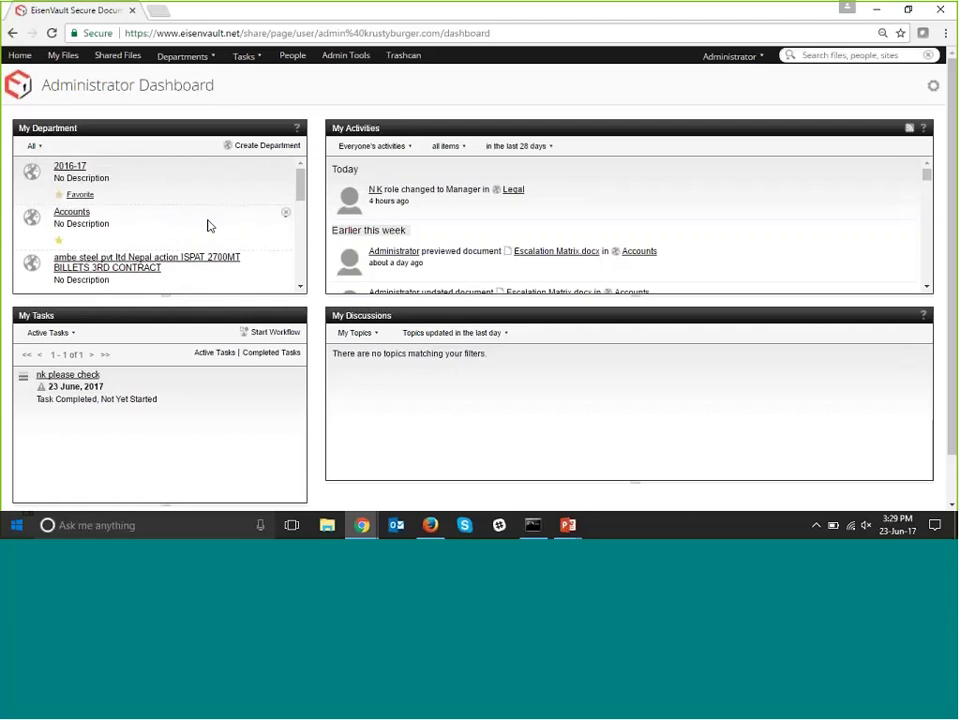
{"action": "scroll", "coordinate": [208, 226], "scroll_direction": "down", "scroll_amount": 3}
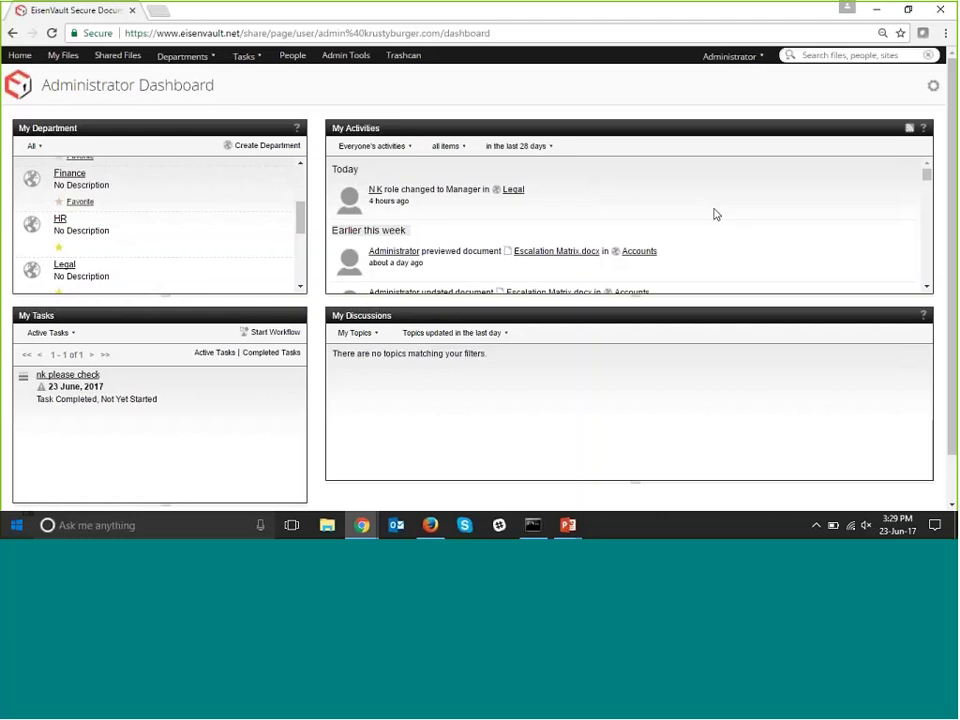
{"action": "scroll", "coordinate": [561, 208], "scroll_direction": "down", "scroll_amount": 1}
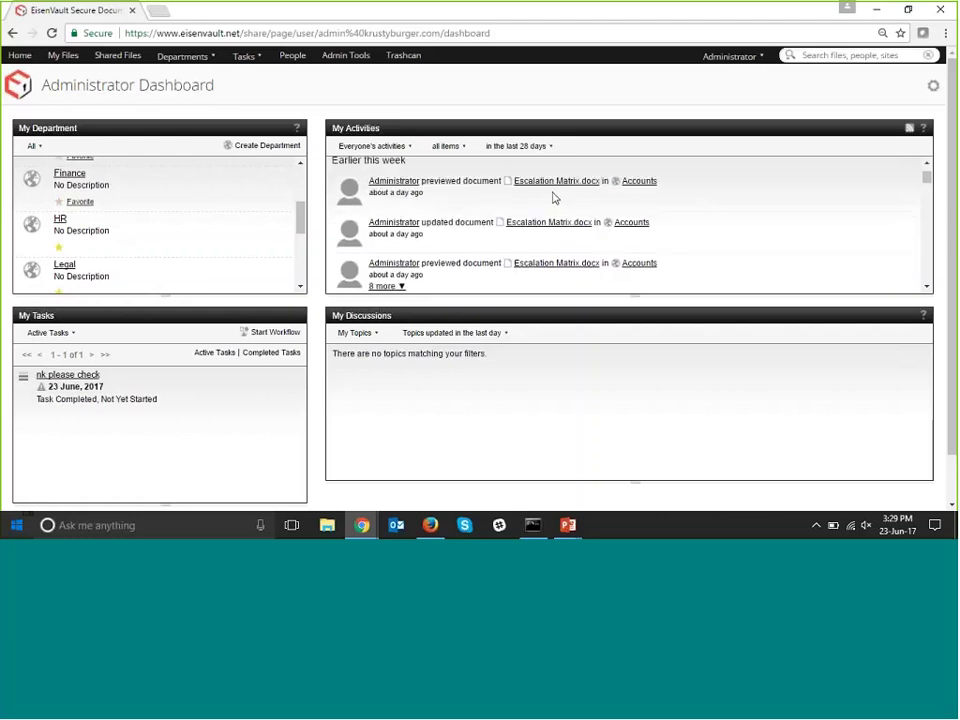
{"action": "scroll", "coordinate": [657, 192], "scroll_direction": "down", "scroll_amount": 1}
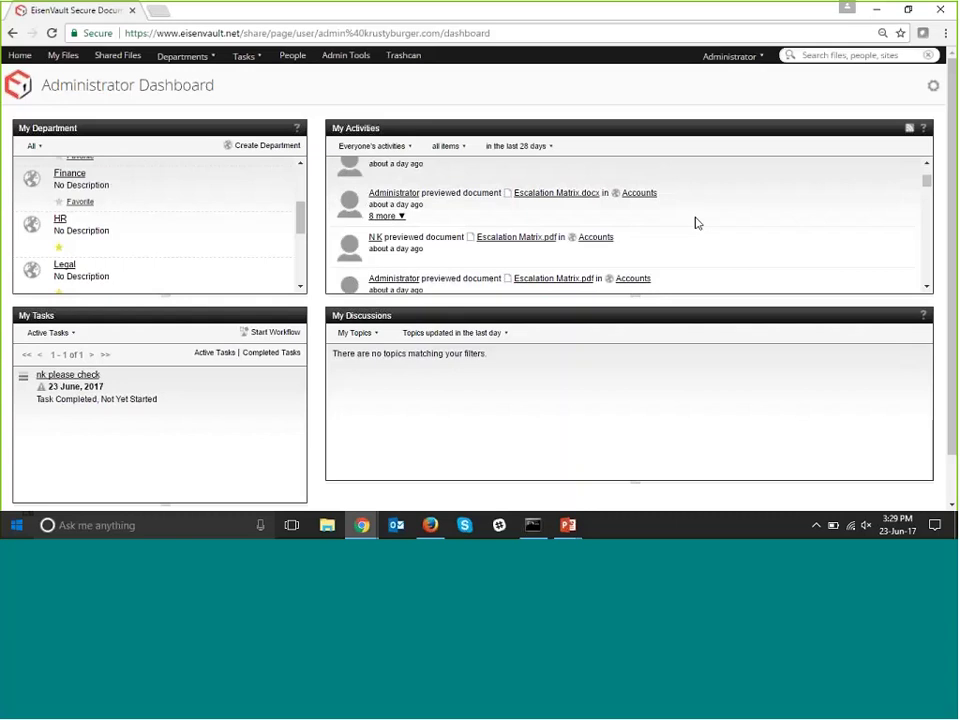
{"action": "left_click", "coordinate": [548, 152]}
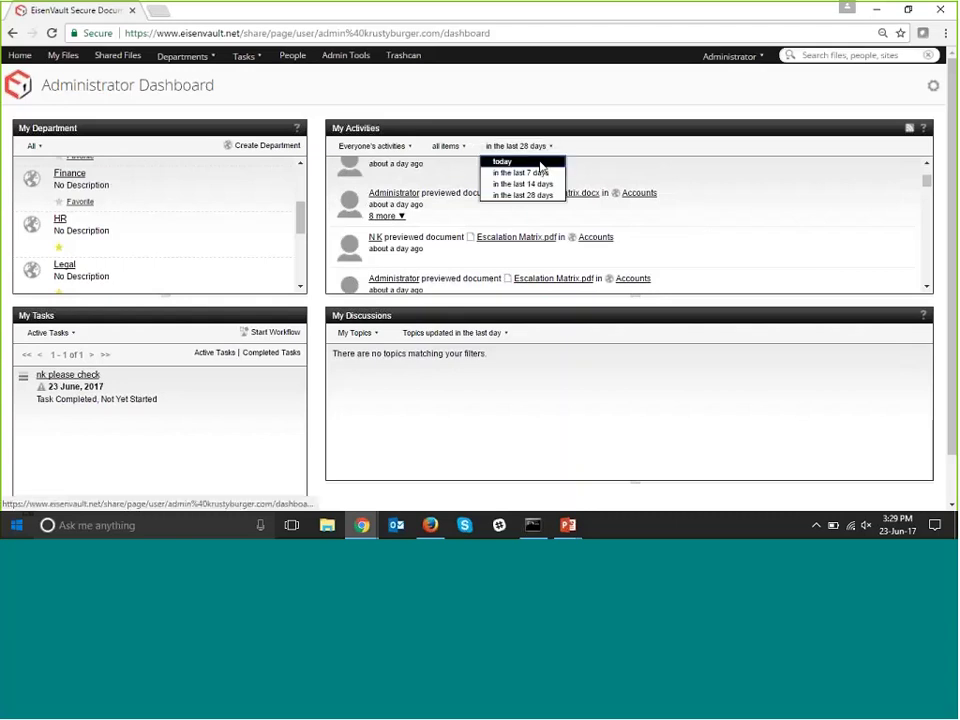
{"action": "left_click", "coordinate": [541, 165]}
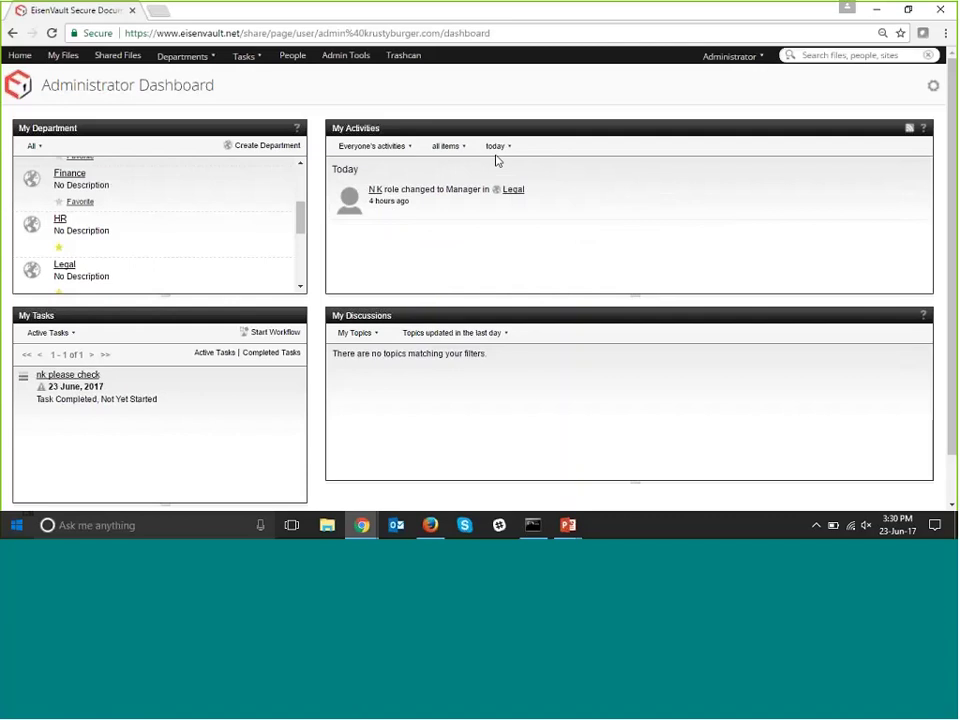
{"action": "left_click", "coordinate": [498, 154]}
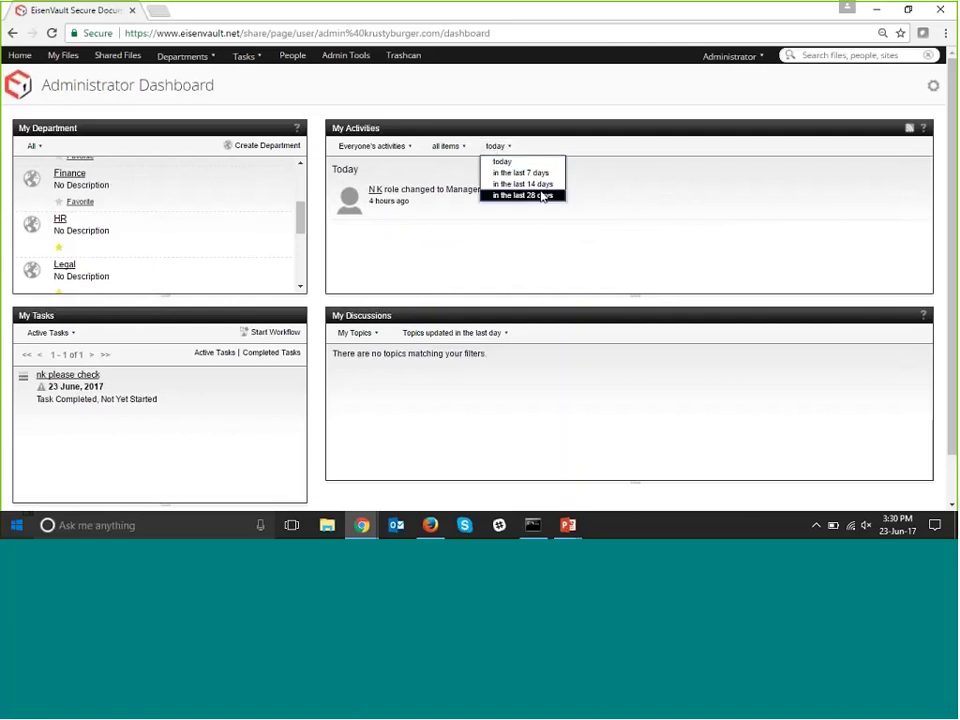
{"action": "left_click", "coordinate": [541, 196]}
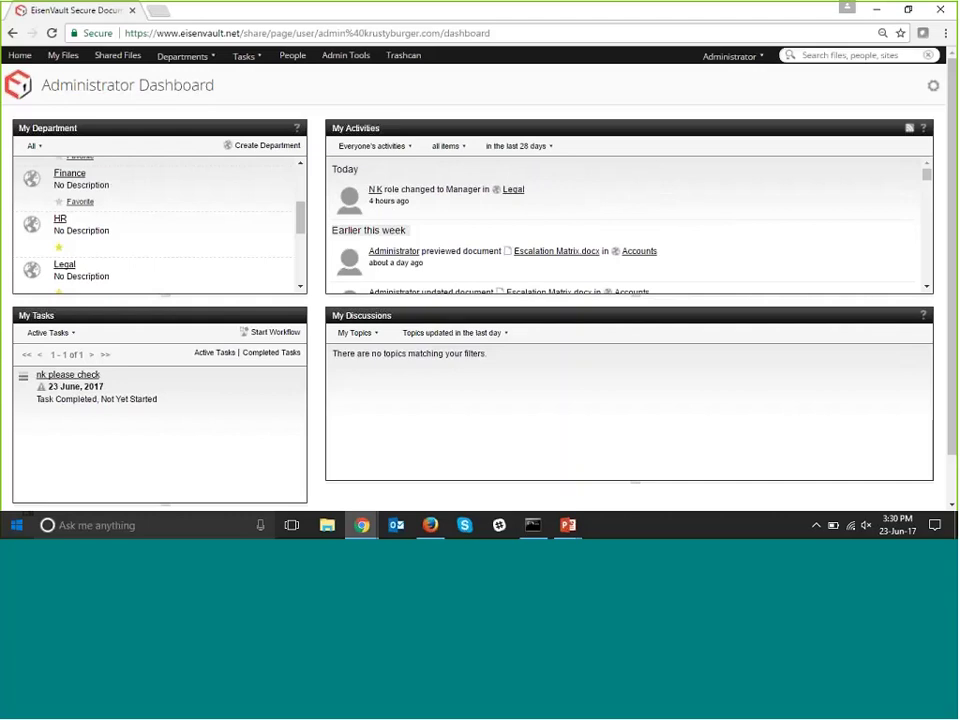
{"action": "left_click", "coordinate": [445, 146]}
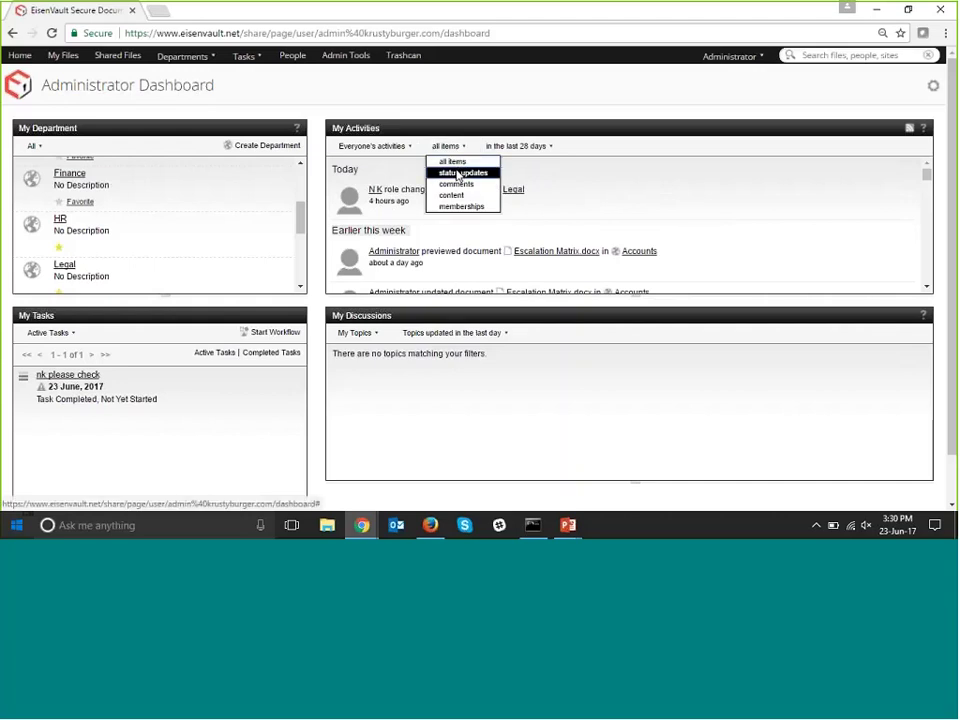
{"action": "left_click", "coordinate": [460, 174]}
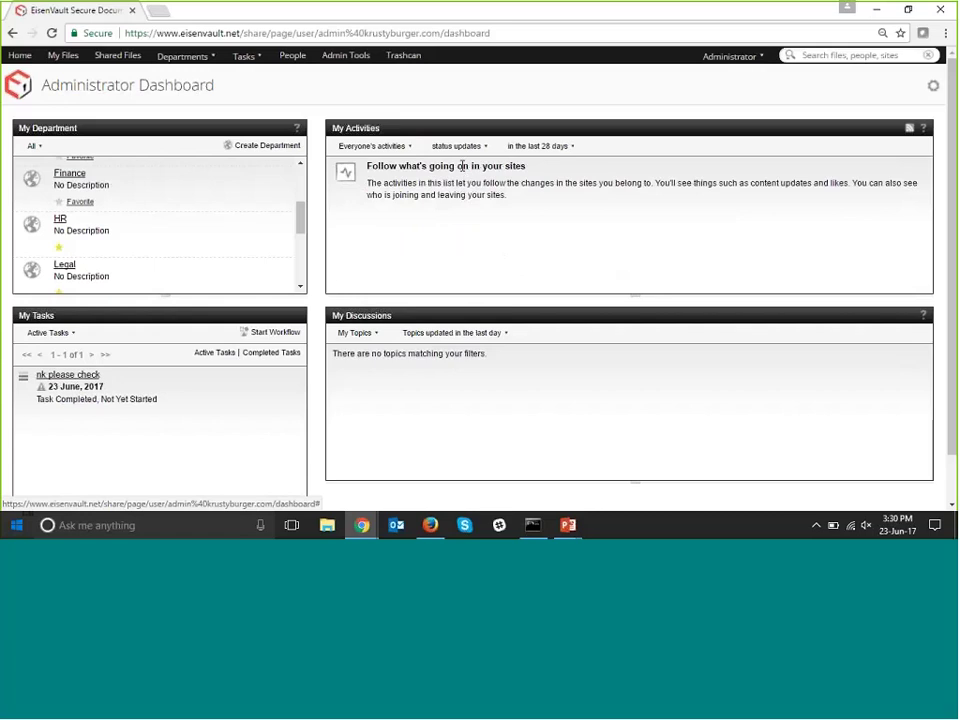
{"action": "left_click", "coordinate": [456, 146]}
{"action": "left_click", "coordinate": [467, 189]}
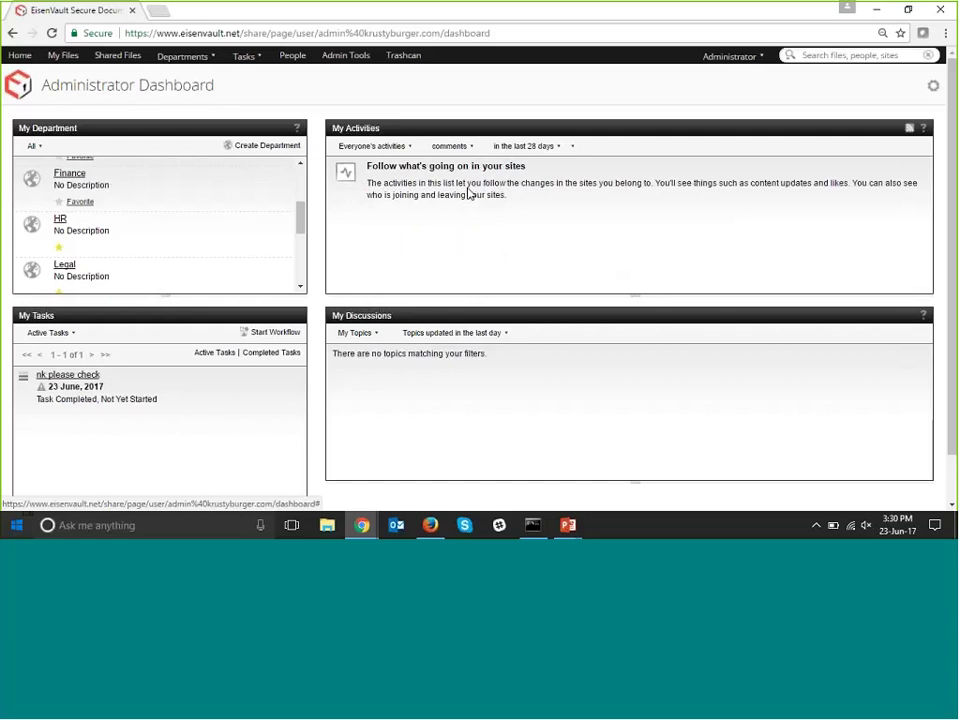
{"action": "left_click", "coordinate": [463, 147]}
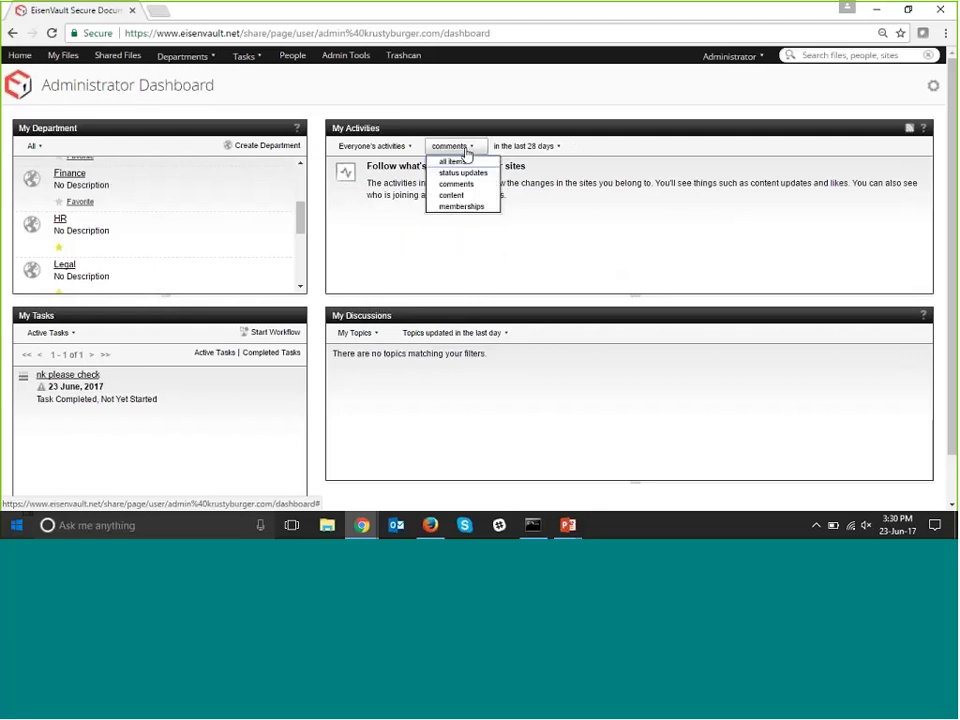
{"action": "left_click", "coordinate": [452, 195]}
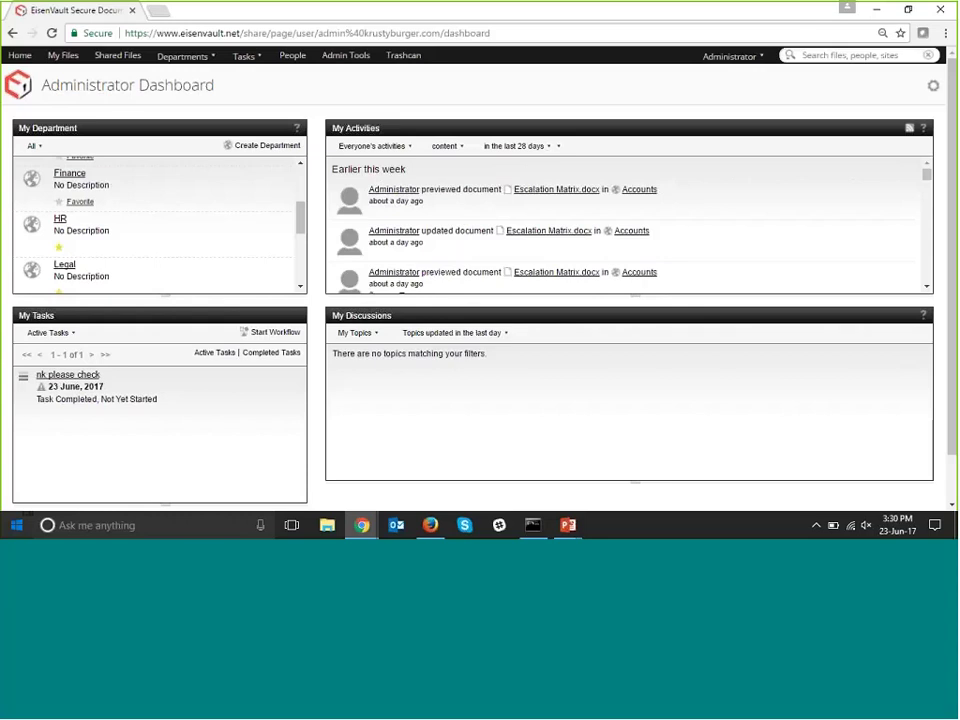
{"action": "left_click", "coordinate": [447, 146]}
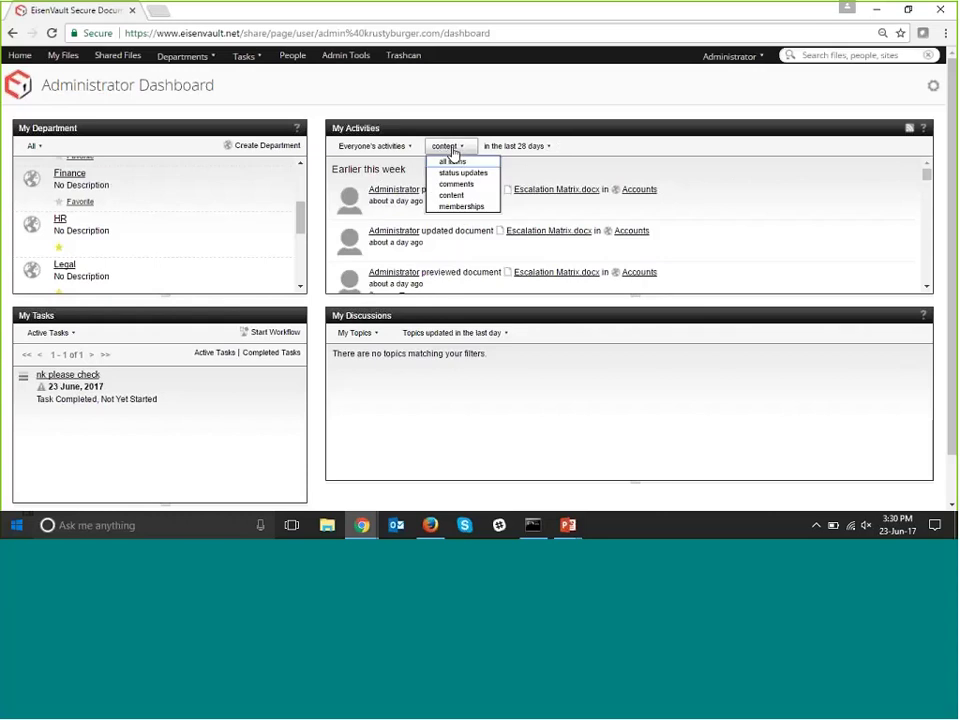
{"action": "left_click", "coordinate": [460, 206]}
{"action": "scroll", "coordinate": [455, 212], "scroll_direction": "down", "scroll_amount": 1}
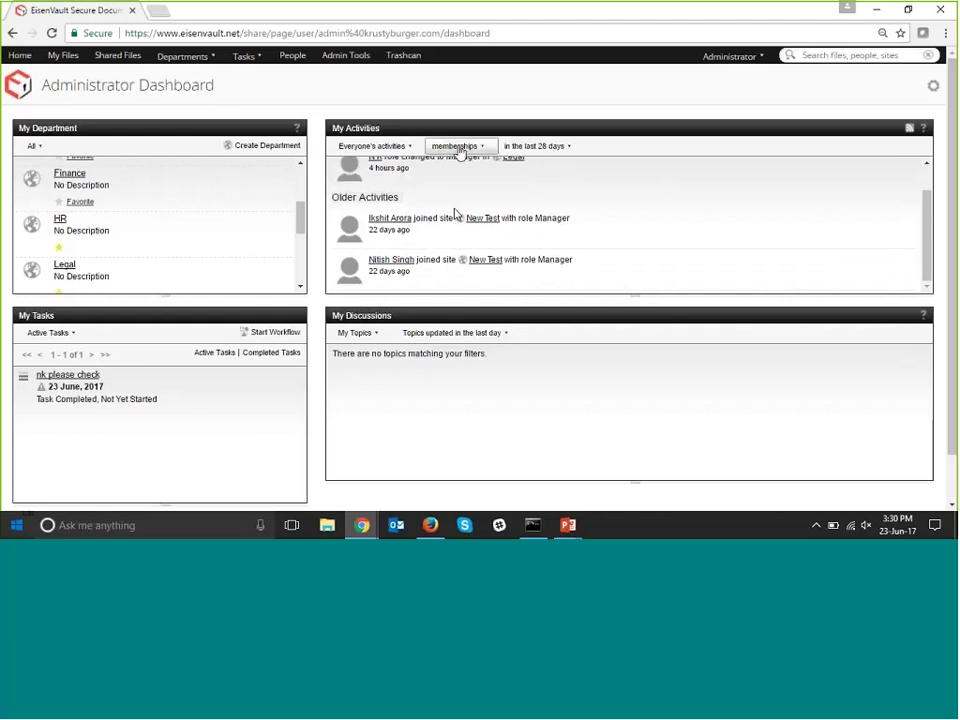
{"action": "left_click", "coordinate": [440, 147]}
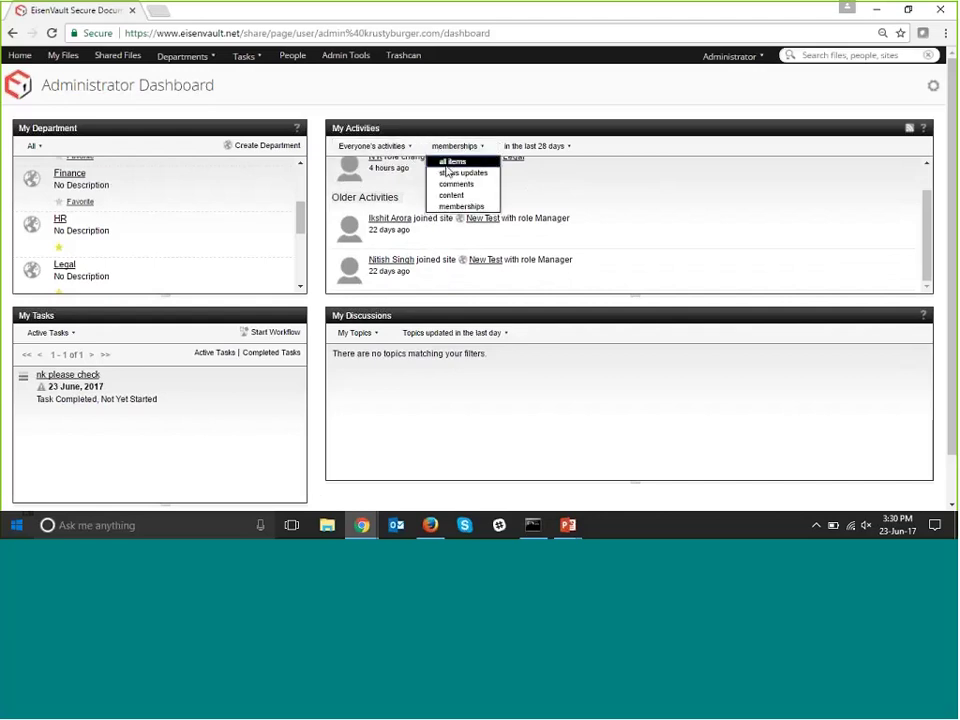
{"action": "left_click", "coordinate": [440, 159]}
Filter the activity feed to 'My activities', then change it to 'I'm following'.
{"action": "left_click", "coordinate": [400, 147]}
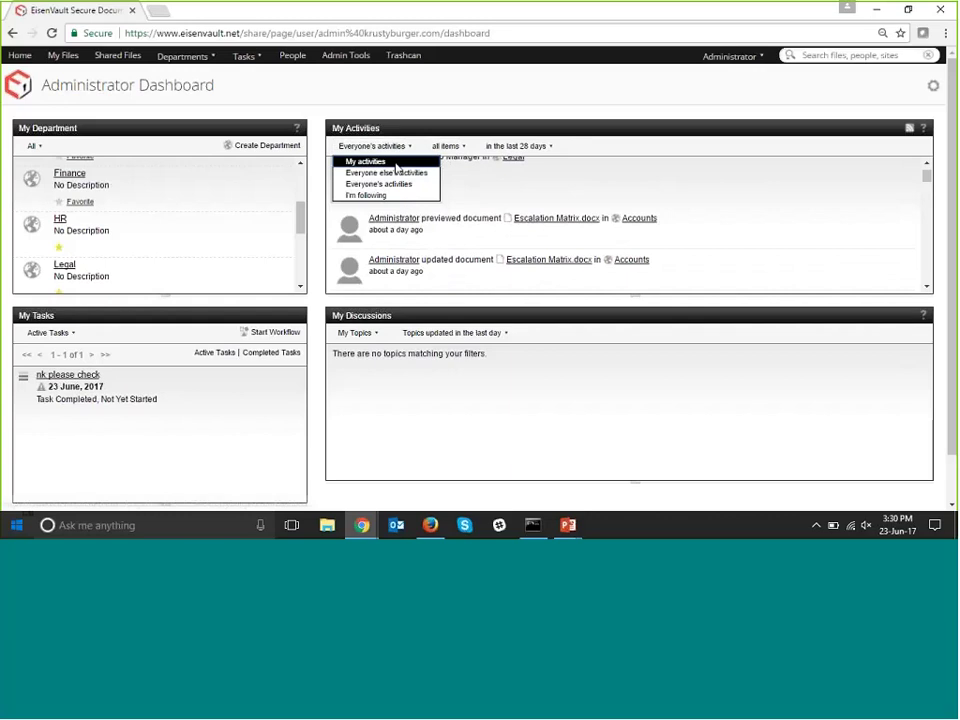
{"action": "left_click", "coordinate": [395, 163]}
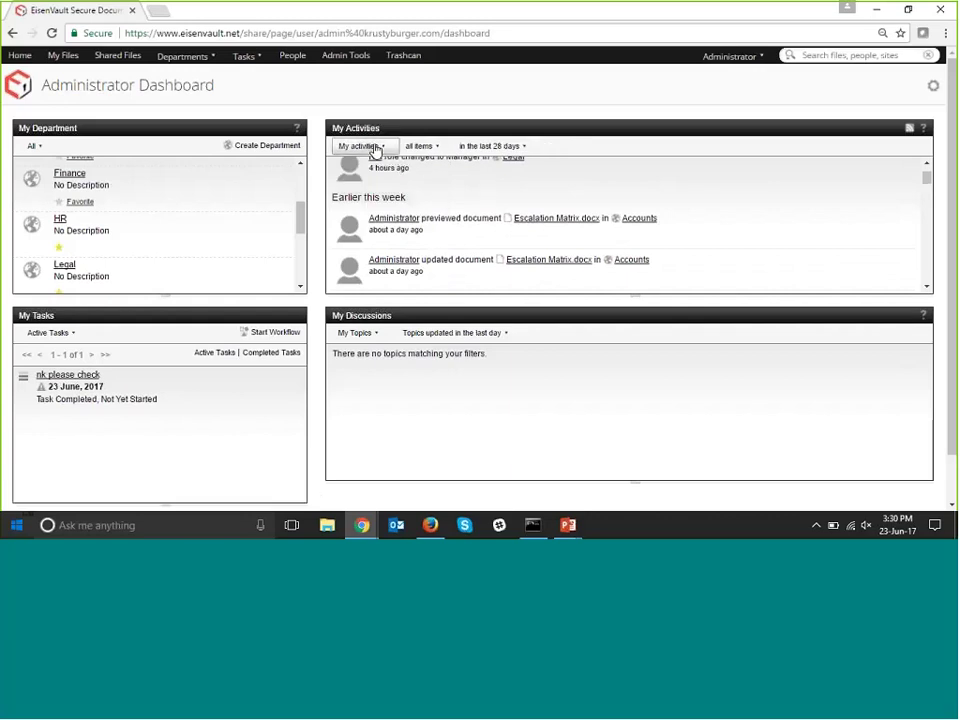
{"action": "left_click", "coordinate": [376, 148]}
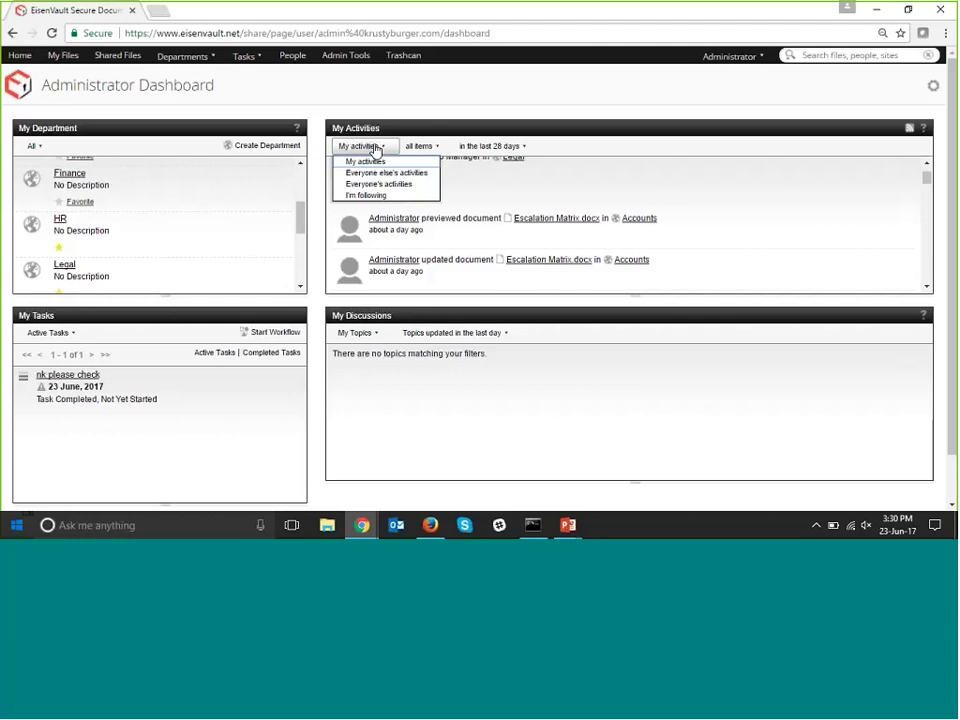
{"action": "left_click", "coordinate": [376, 197]}
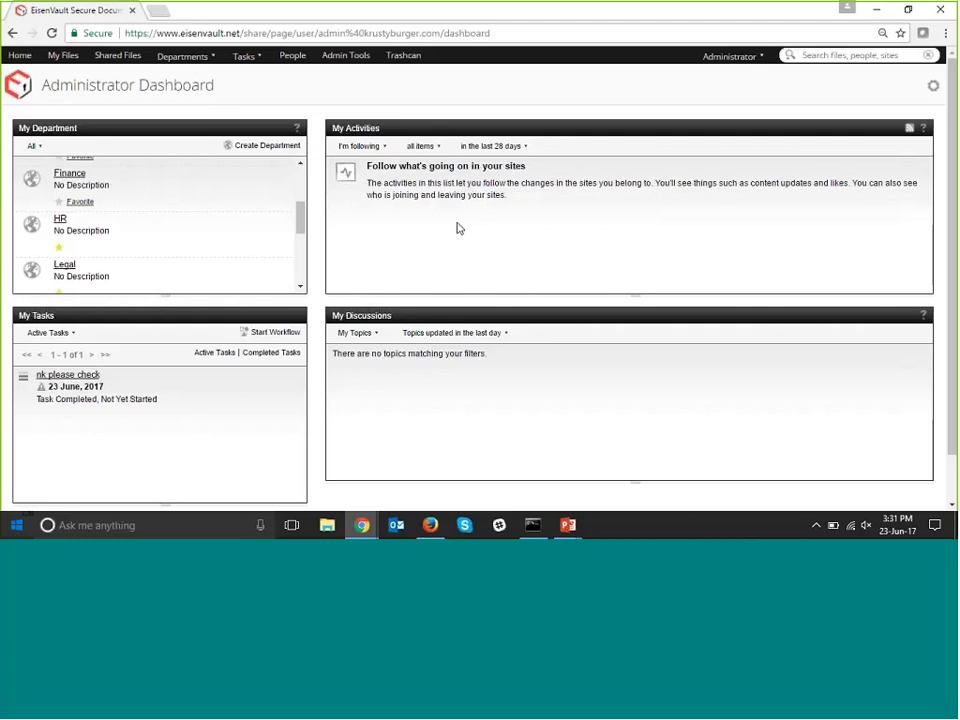
{"action": "scroll", "coordinate": [460, 222], "scroll_direction": "down", "scroll_amount": 1}
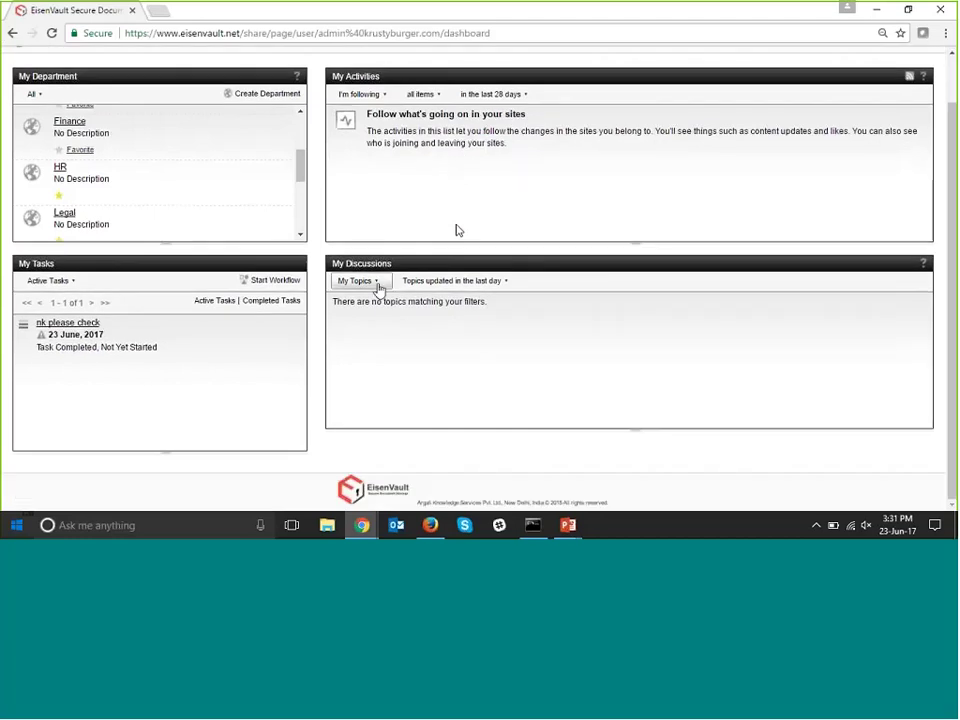
{"action": "left_click", "coordinate": [377, 286]}
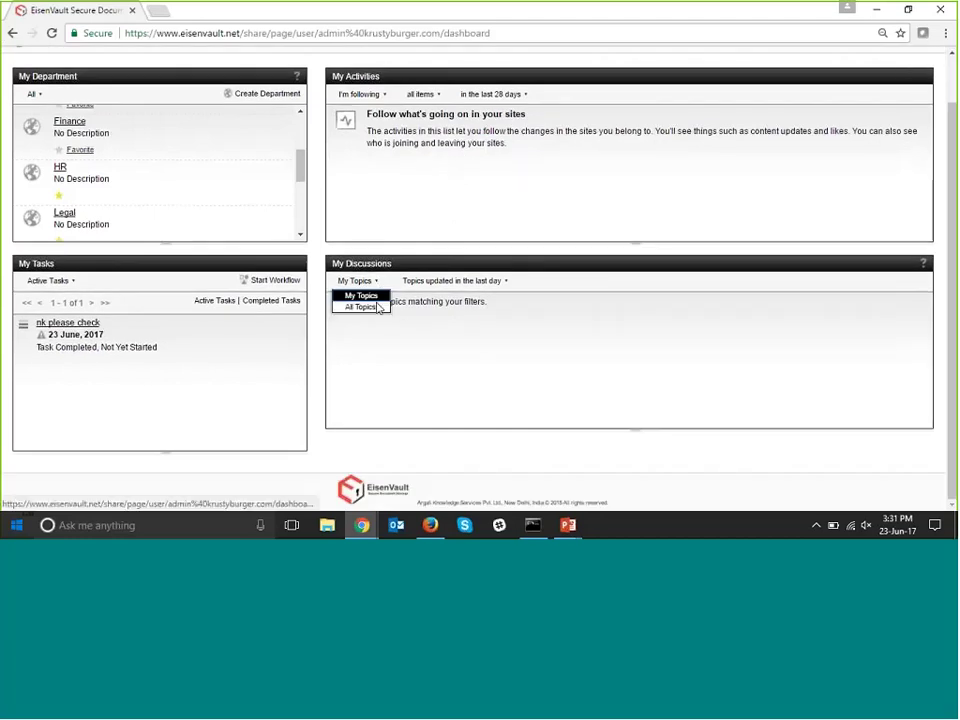
{"action": "left_click", "coordinate": [380, 307]}
{"action": "left_click", "coordinate": [446, 284]}
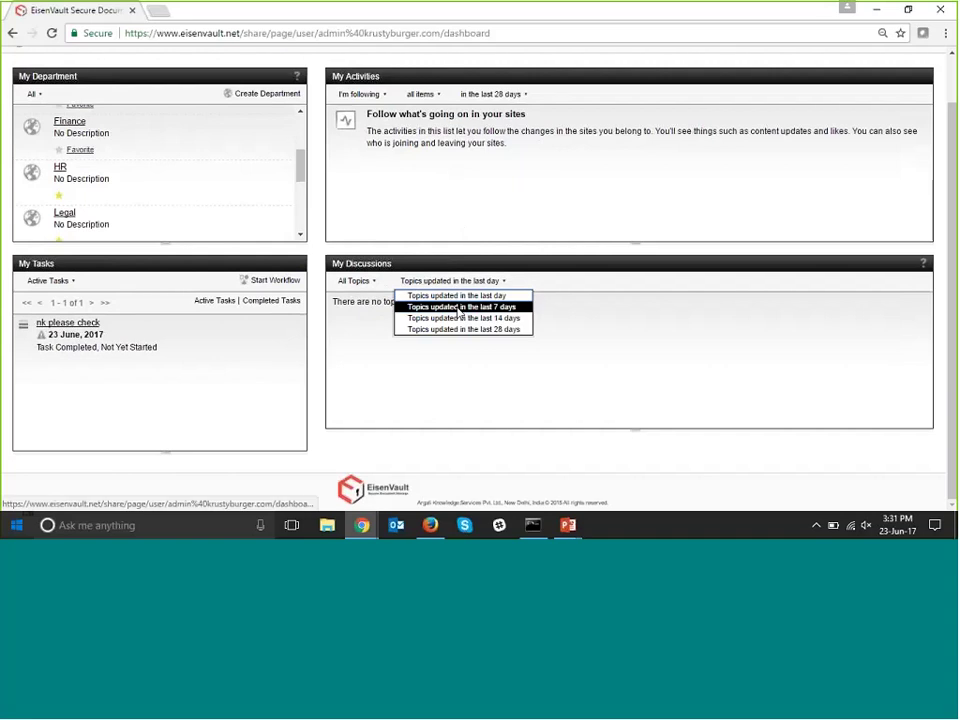
{"action": "left_click", "coordinate": [457, 309]}
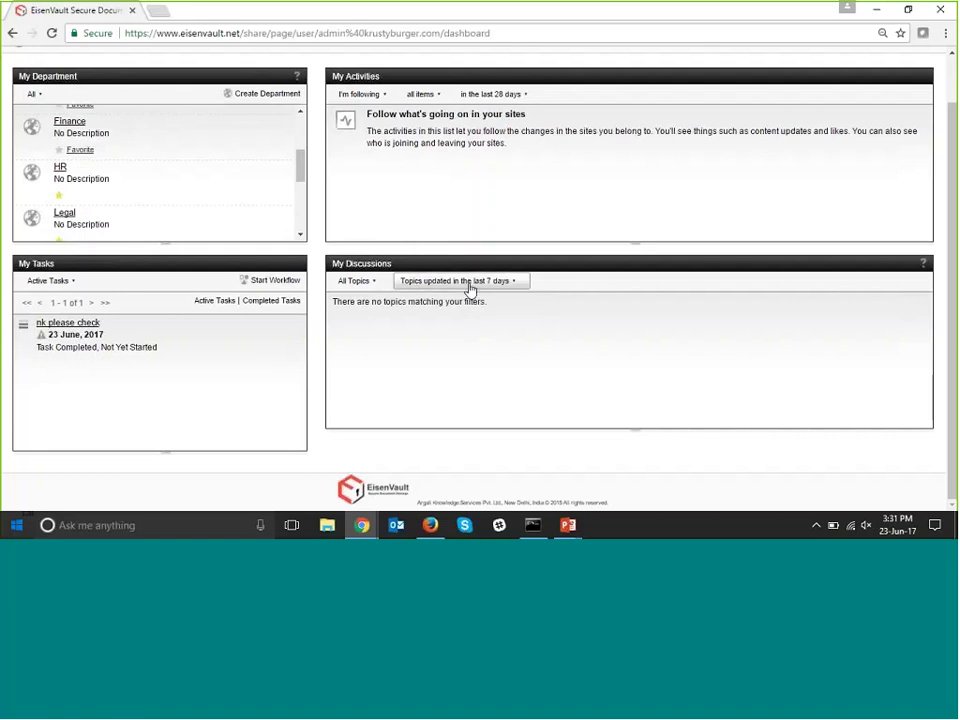
{"action": "left_click", "coordinate": [470, 289]}
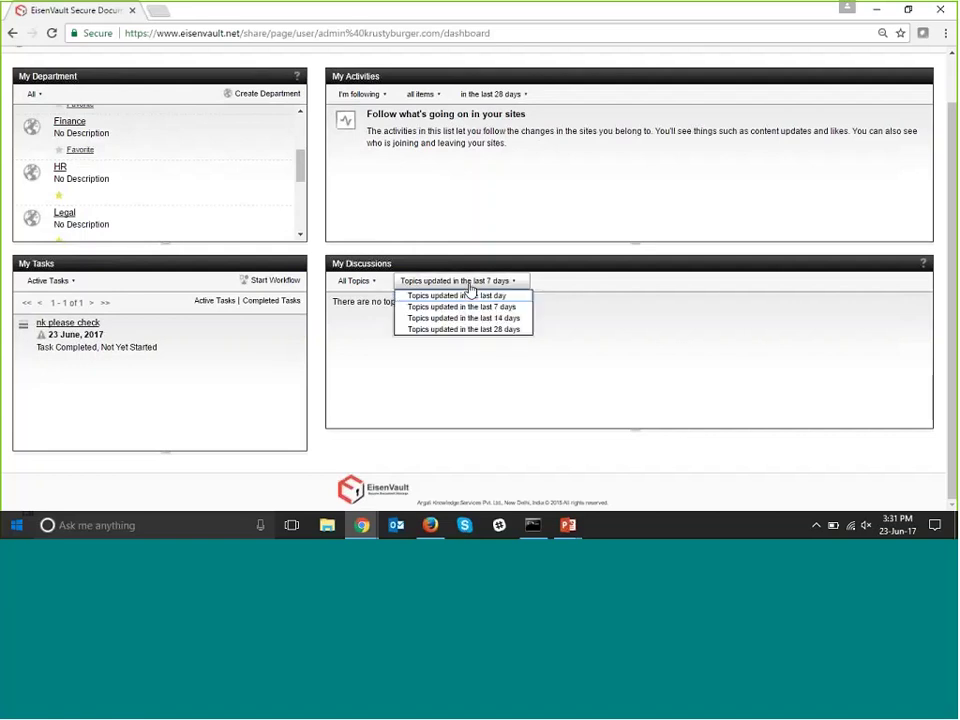
{"action": "left_click", "coordinate": [447, 361]}
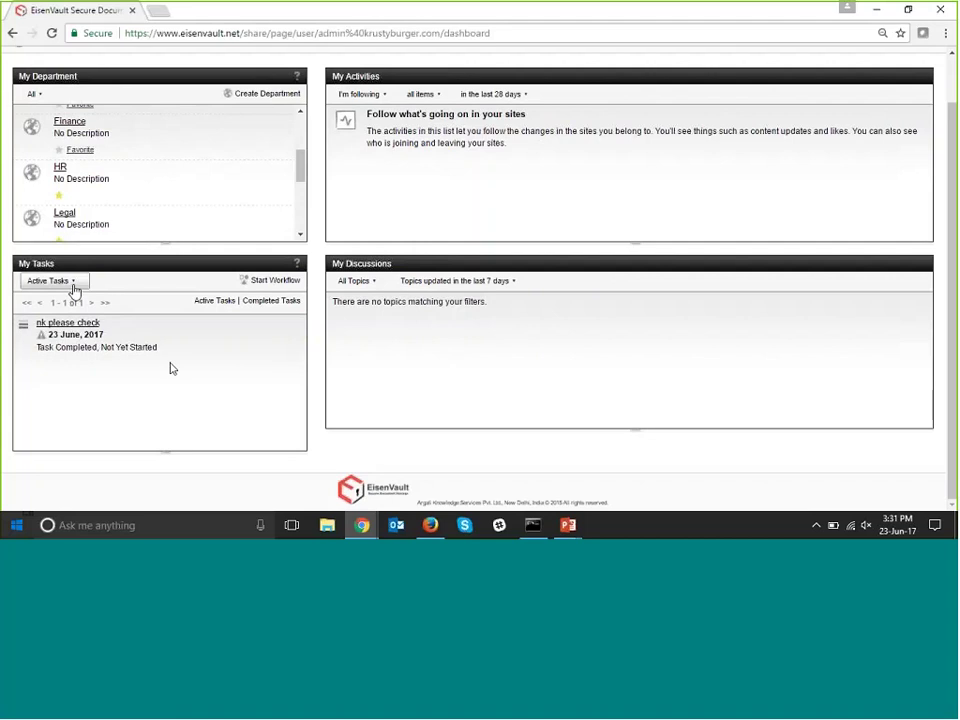
{"action": "left_click", "coordinate": [75, 287]}
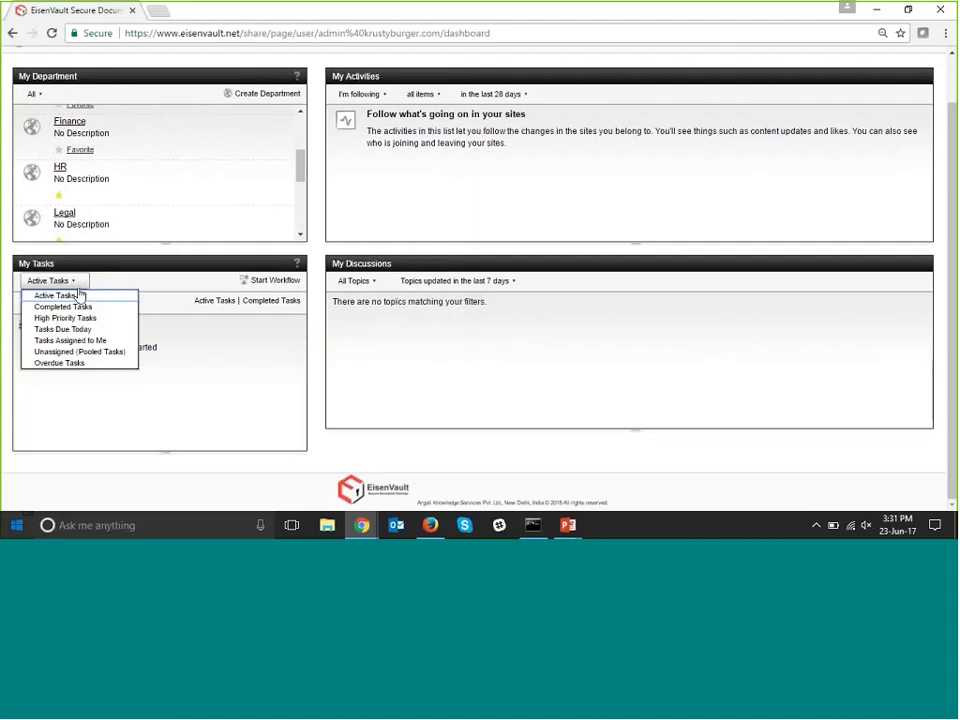
{"action": "left_click", "coordinate": [70, 306]}
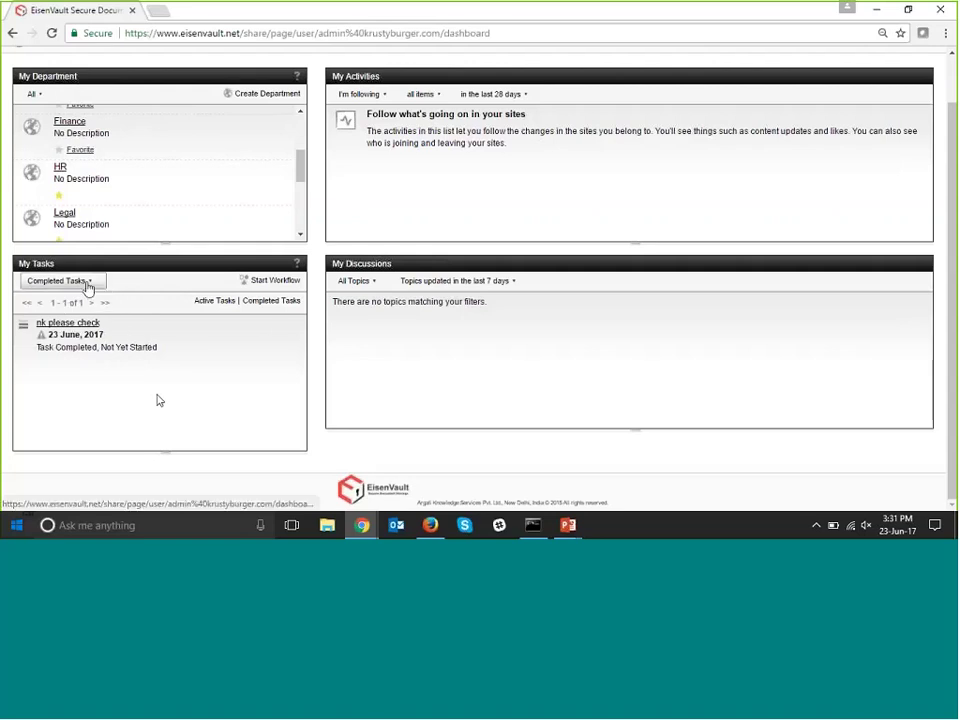
{"action": "left_click", "coordinate": [87, 283]}
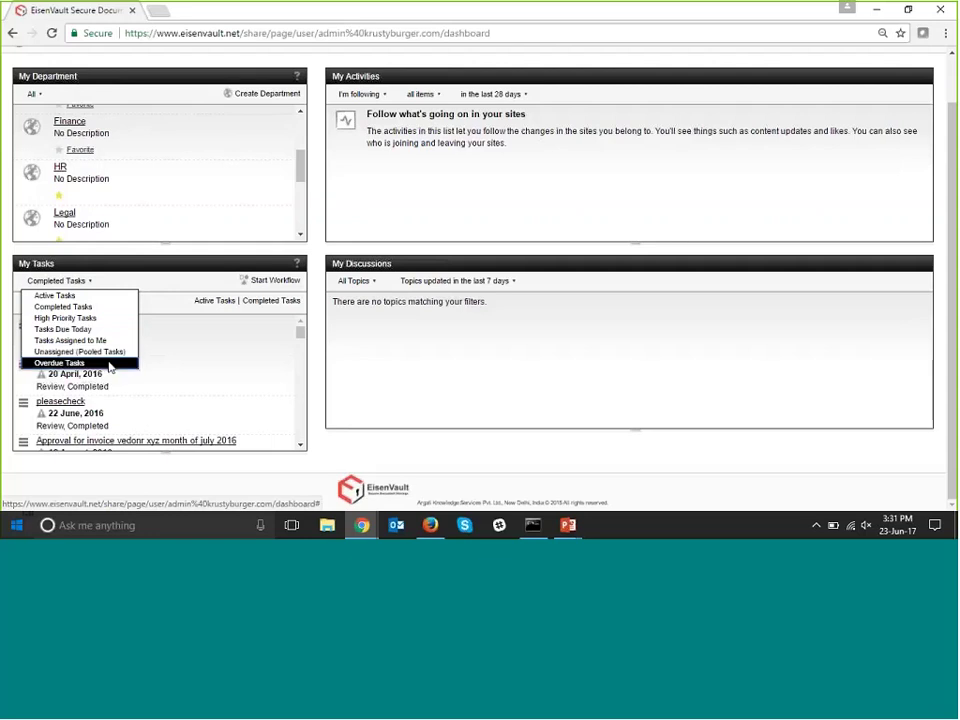
{"action": "left_click", "coordinate": [109, 366]}
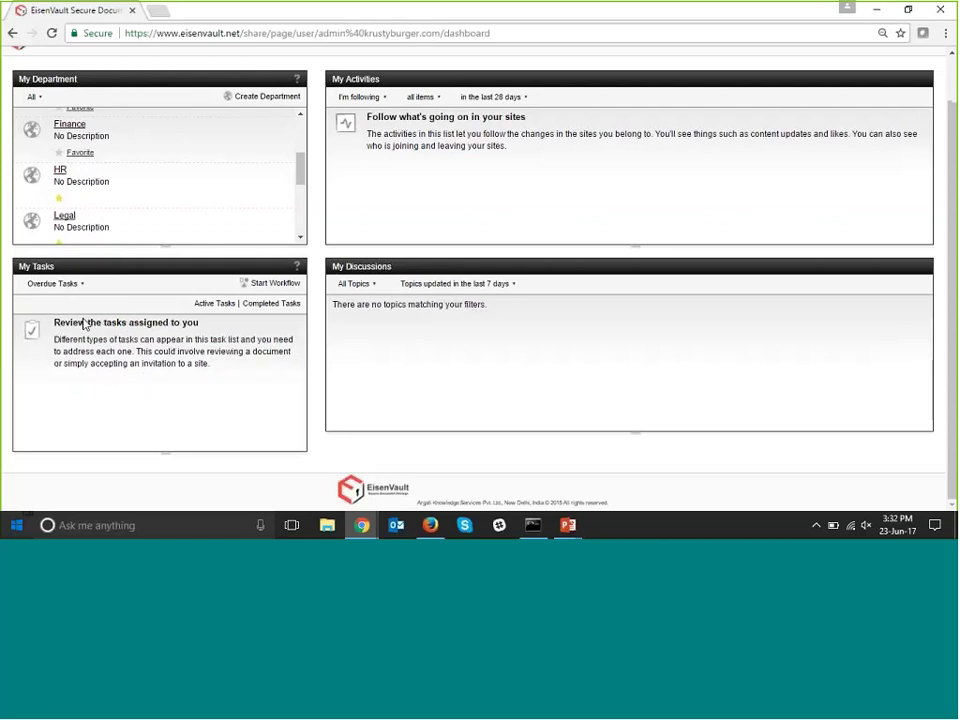
{"action": "left_click", "coordinate": [56, 280]}
{"action": "left_click", "coordinate": [58, 299]}
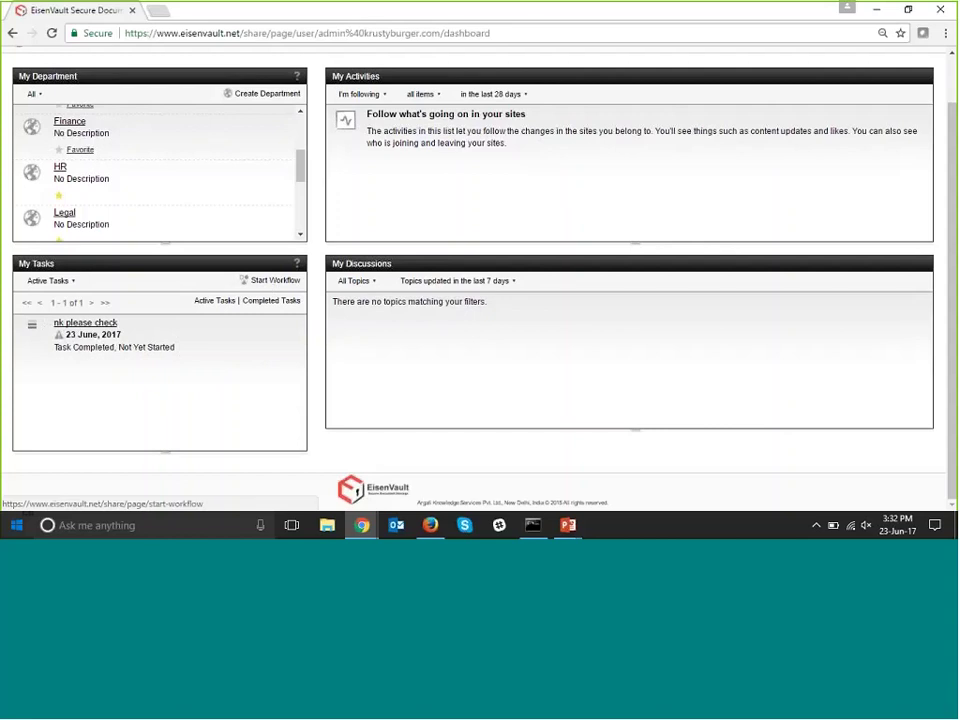
Open Customize Dashboard from the top of the Administrator Dashboard.
{"action": "scroll", "coordinate": [534, 244], "scroll_direction": "up", "scroll_amount": 1}
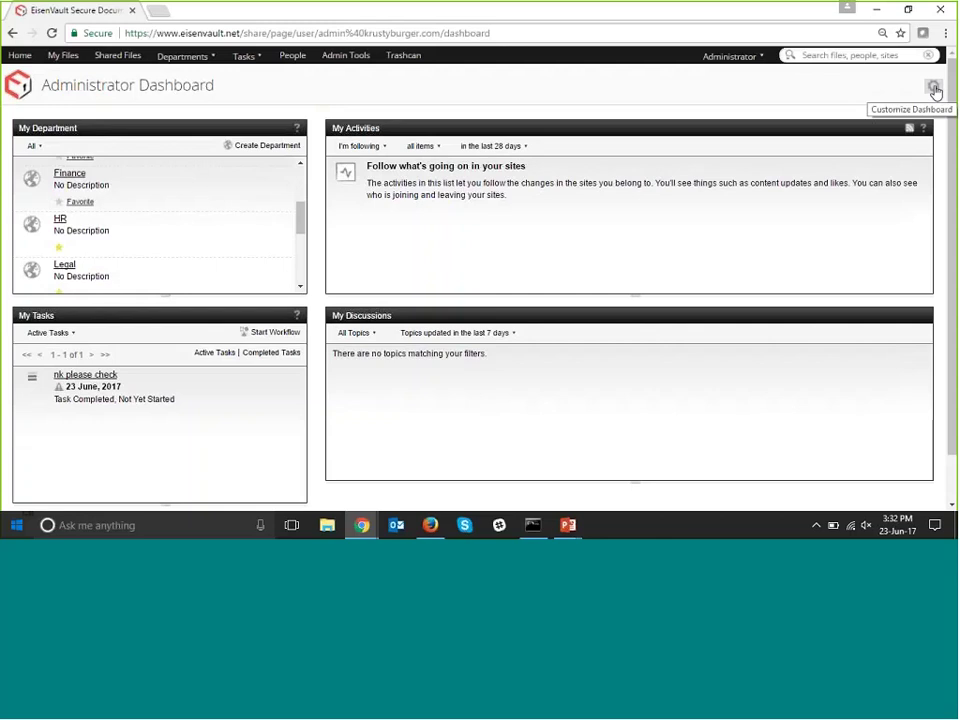
{"action": "left_click", "coordinate": [934, 89]}
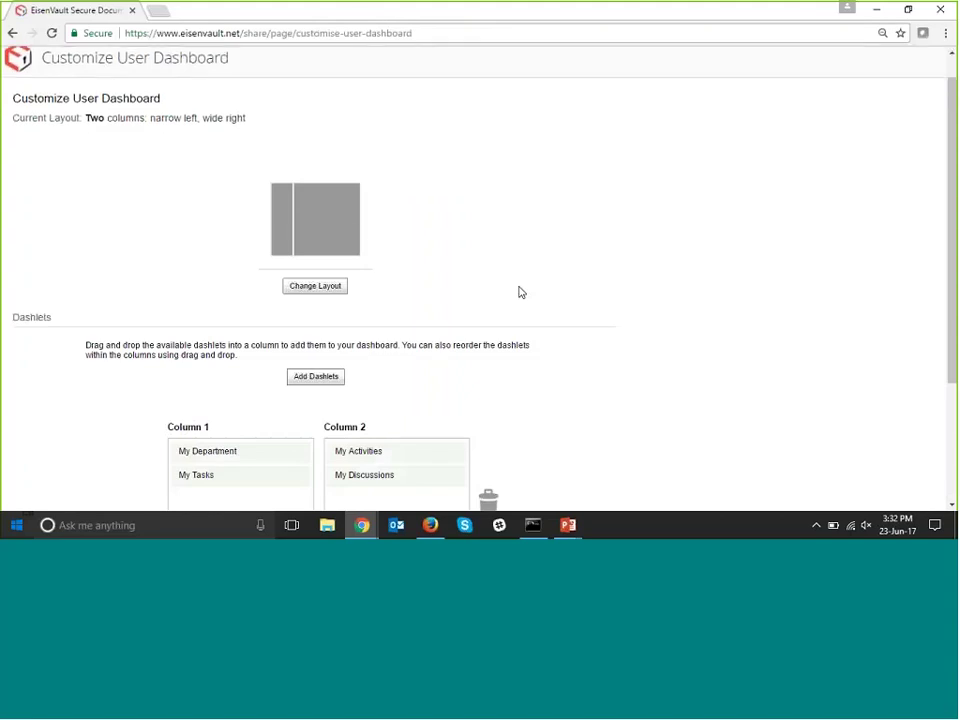
Bring up Change Layout and review the one, three, four and wide-left two-column options.
{"action": "scroll", "coordinate": [336, 167], "scroll_direction": "down", "scroll_amount": 3}
{"action": "scroll", "coordinate": [332, 224], "scroll_direction": "up", "scroll_amount": 1}
{"action": "left_click", "coordinate": [332, 218]}
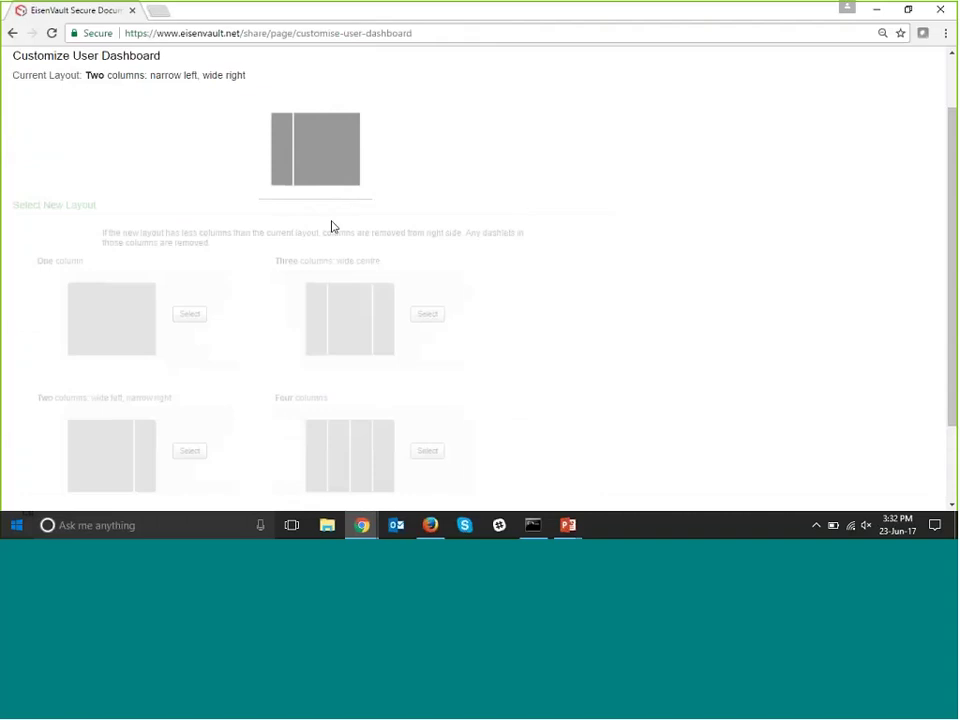
{"action": "scroll", "coordinate": [214, 282], "scroll_direction": "down", "scroll_amount": 1}
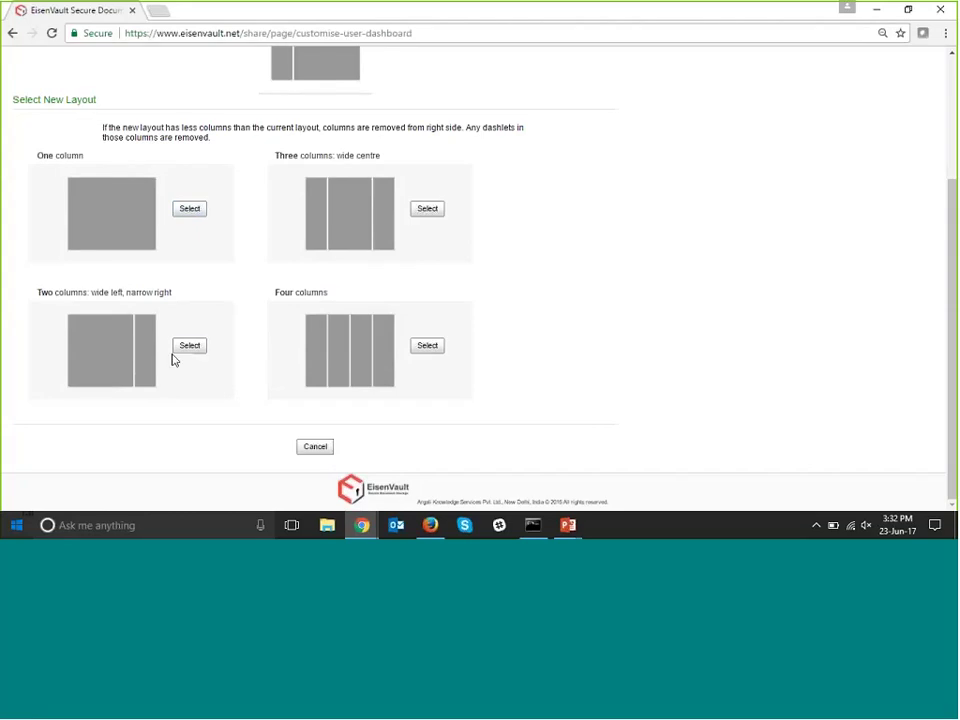
{"action": "scroll", "coordinate": [300, 190], "scroll_direction": "up", "scroll_amount": 3}
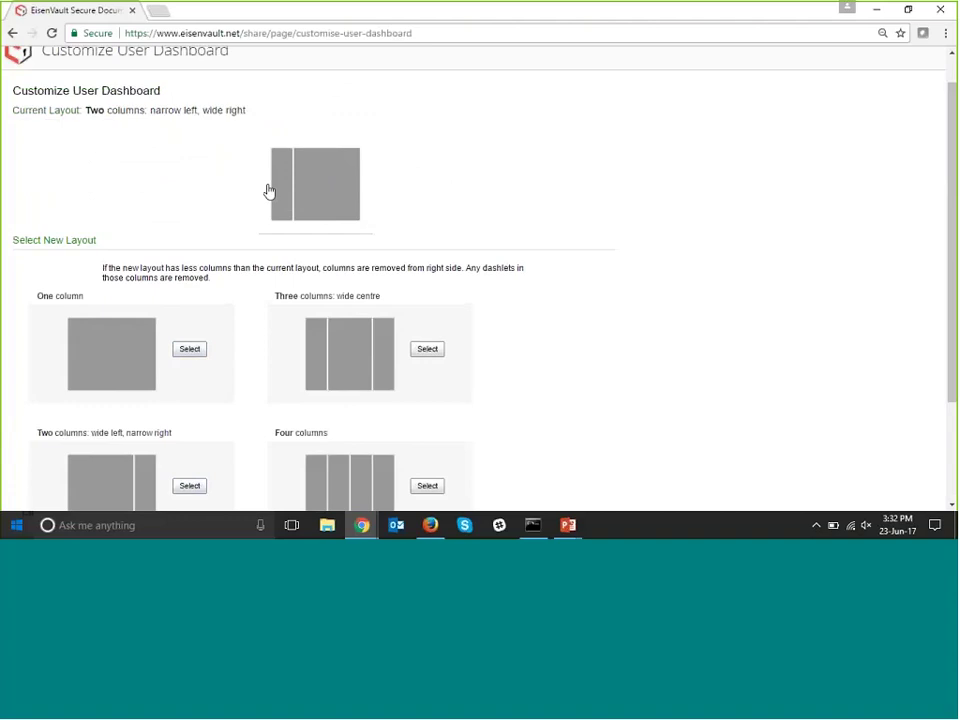
{"action": "scroll", "coordinate": [266, 208], "scroll_direction": "down", "scroll_amount": 3}
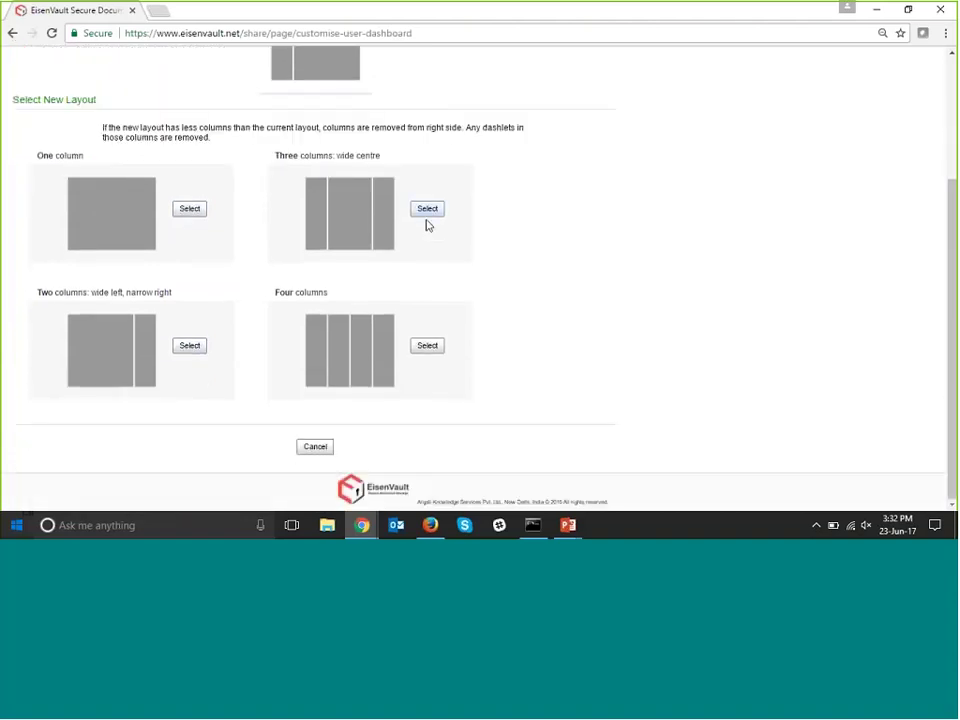
Use 'Three columns: wide centre', remove My Discussions, add My Documents and Repository Size.
{"action": "left_click", "coordinate": [428, 212]}
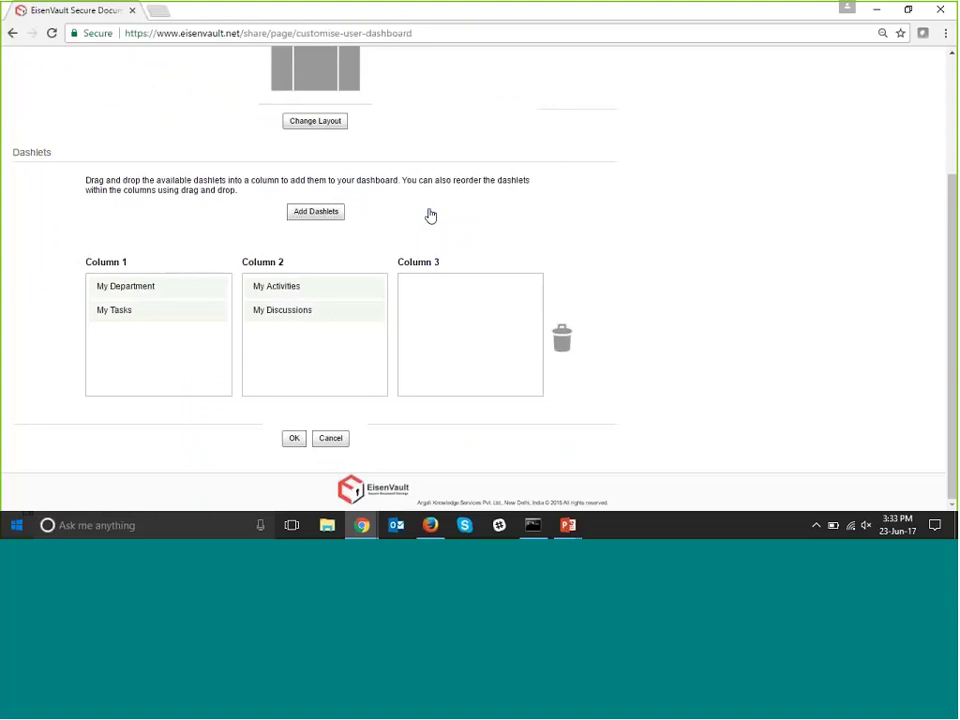
{"action": "left_click", "coordinate": [332, 216]}
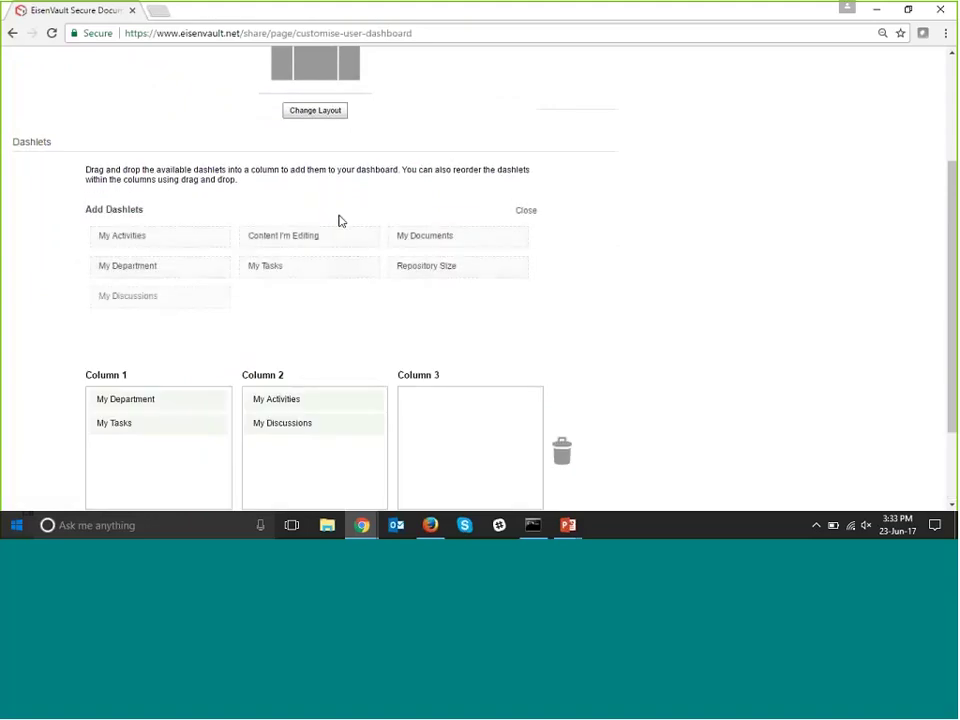
{"action": "scroll", "coordinate": [395, 270], "scroll_direction": "down", "scroll_amount": 2}
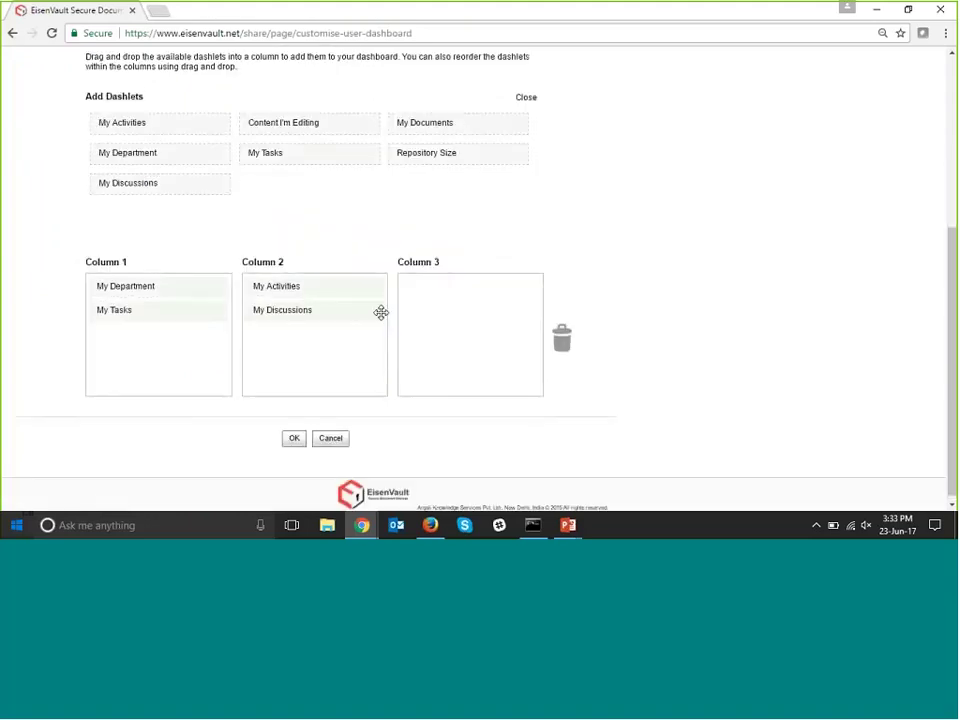
{"action": "left_click", "coordinate": [272, 311]}
{"action": "left_click_drag", "start_coordinate": [268, 338], "coordinate": [567, 375]}
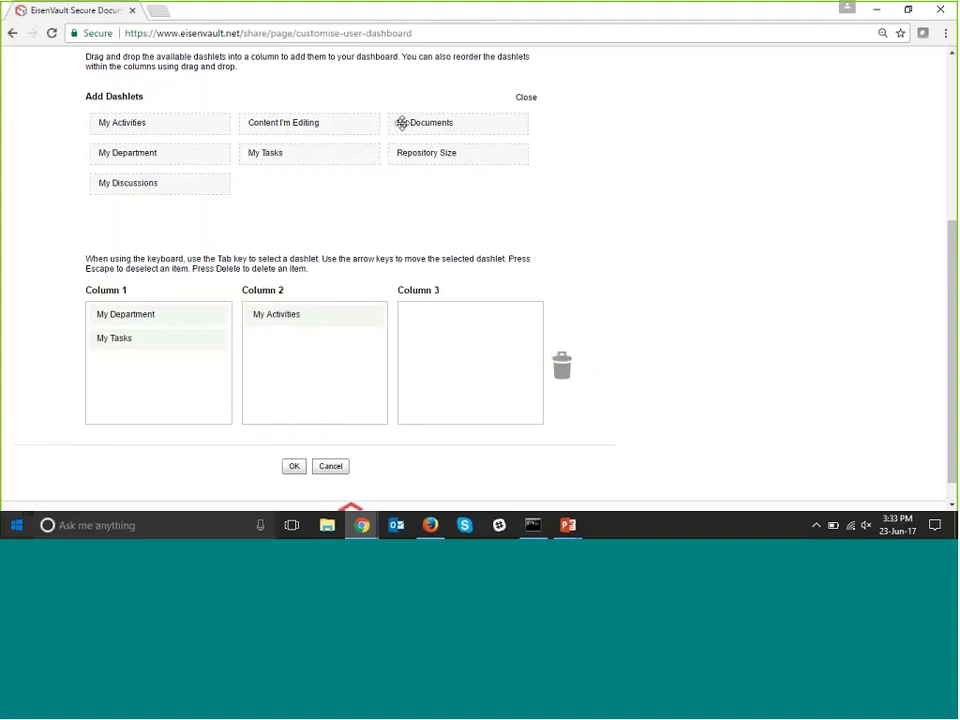
{"action": "left_click_drag", "start_coordinate": [416, 124], "coordinate": [300, 345]}
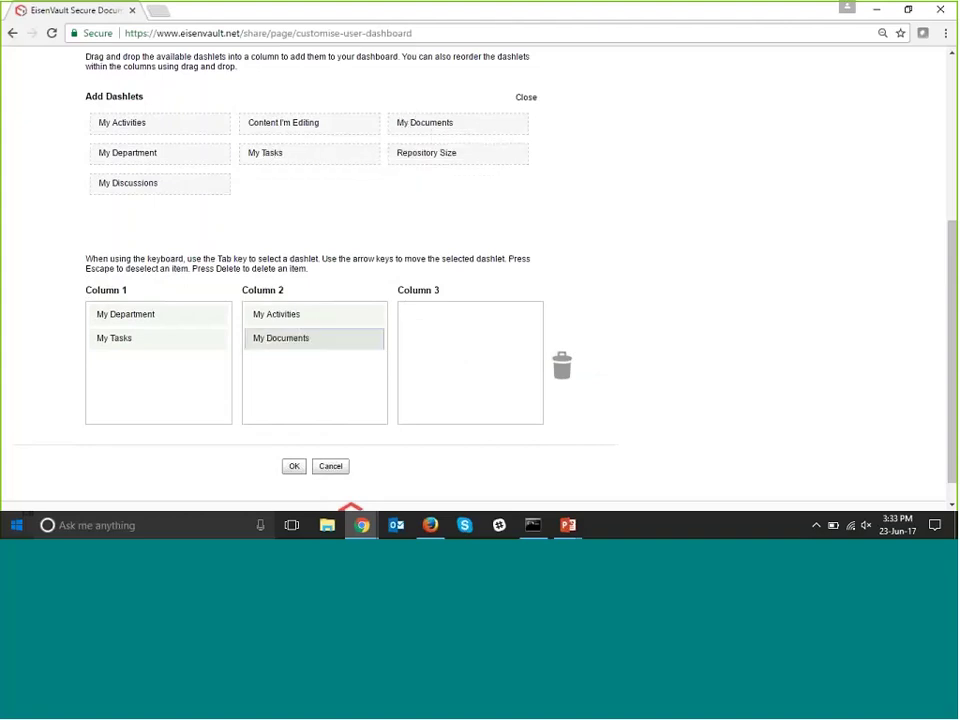
{"action": "left_click_drag", "start_coordinate": [440, 153], "coordinate": [452, 328]}
{"action": "scroll", "coordinate": [253, 484], "scroll_direction": "down", "scroll_amount": 1}
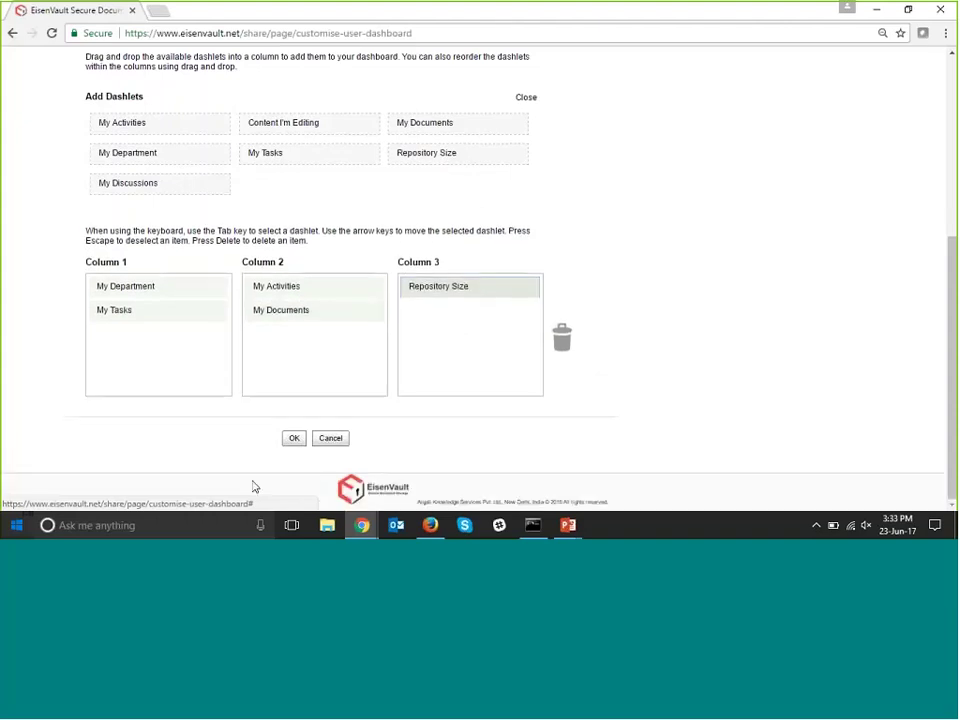
Save the three-column dashboard configuration with OK.
{"action": "left_click", "coordinate": [294, 438]}
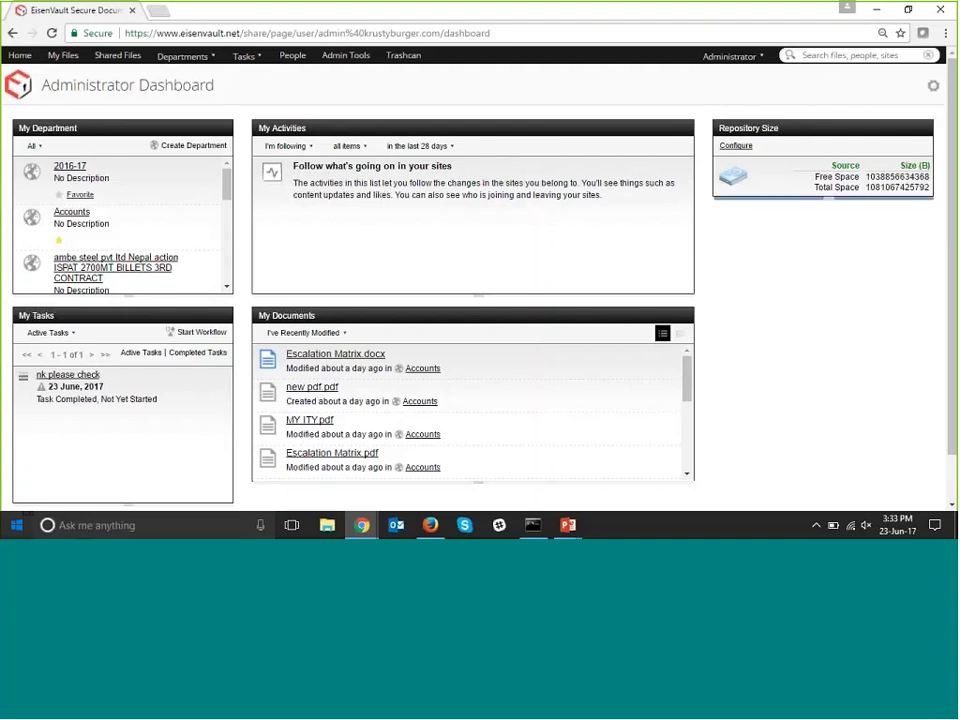
Set the Repository Size dashlet's display units to Gigabytes (GB).
{"action": "left_click", "coordinate": [748, 148]}
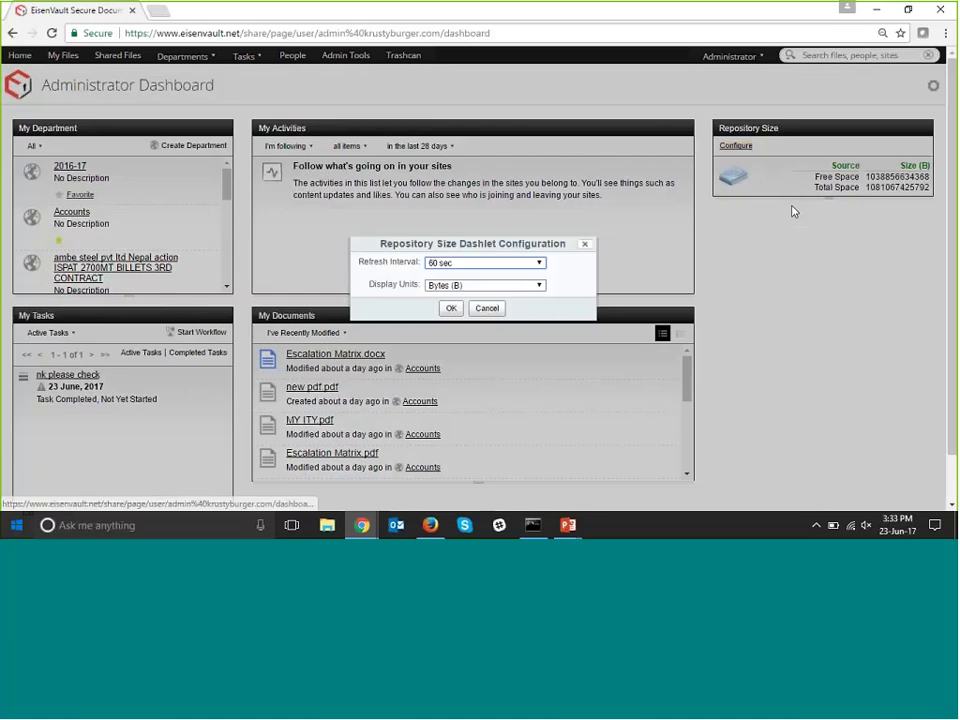
{"action": "left_click", "coordinate": [539, 286]}
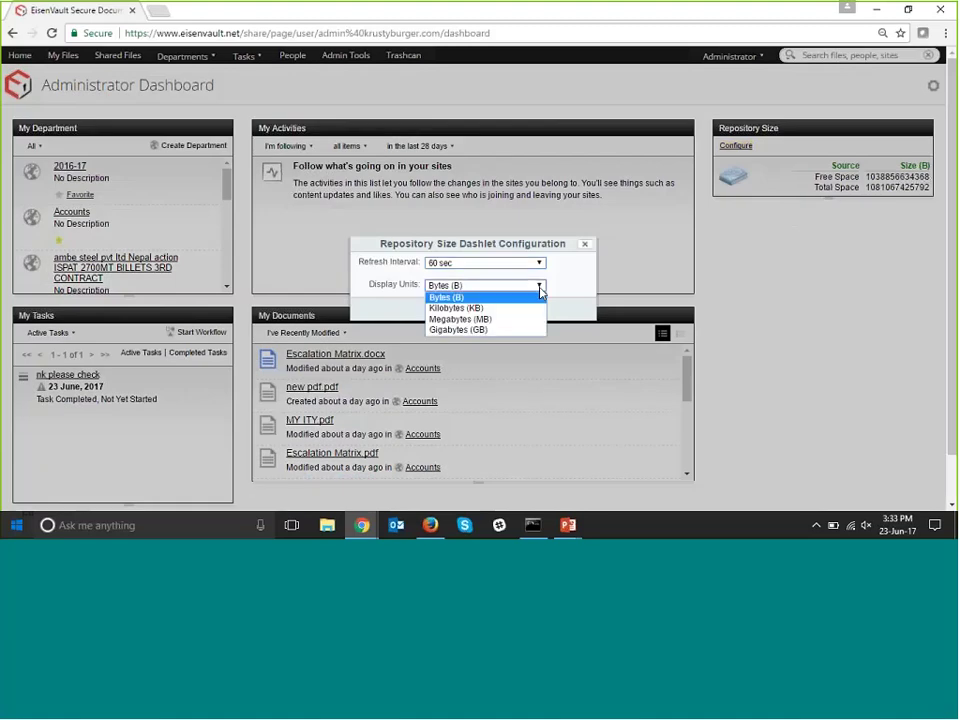
{"action": "left_click", "coordinate": [487, 329]}
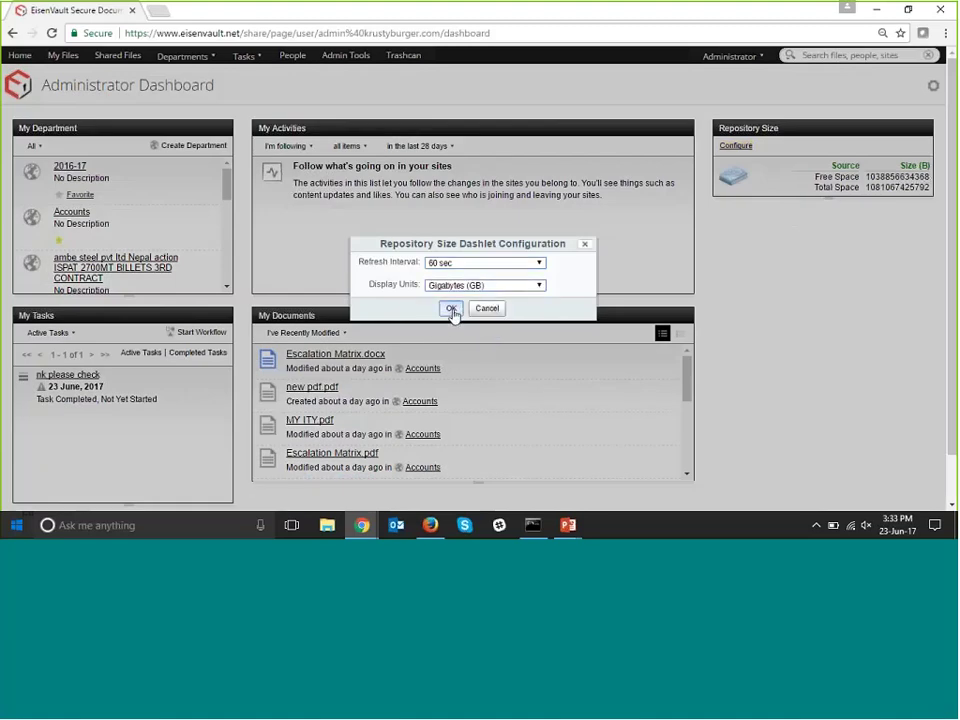
{"action": "left_click", "coordinate": [452, 310]}
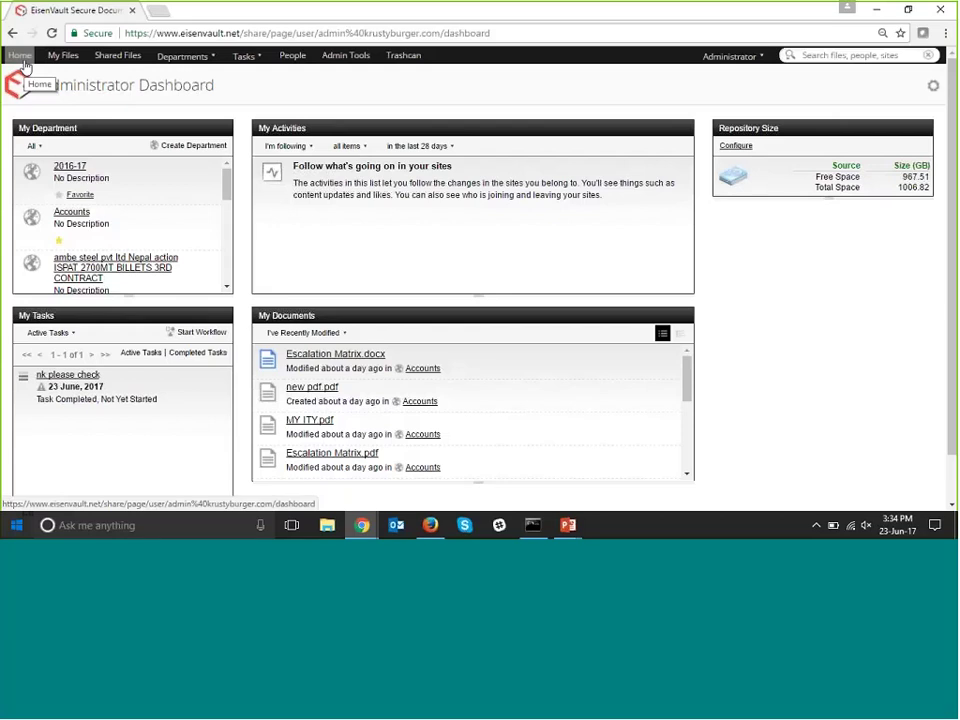
Reload the home dashboard and open the administrator's My Files folder.
{"action": "left_click", "coordinate": [25, 63]}
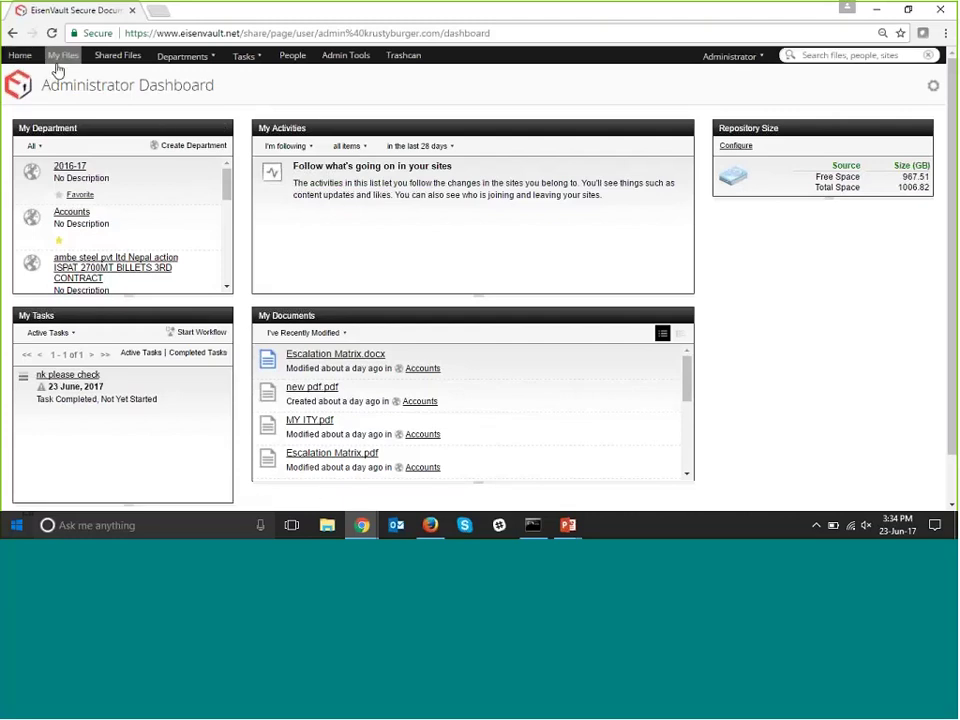
{"action": "left_click", "coordinate": [60, 56]}
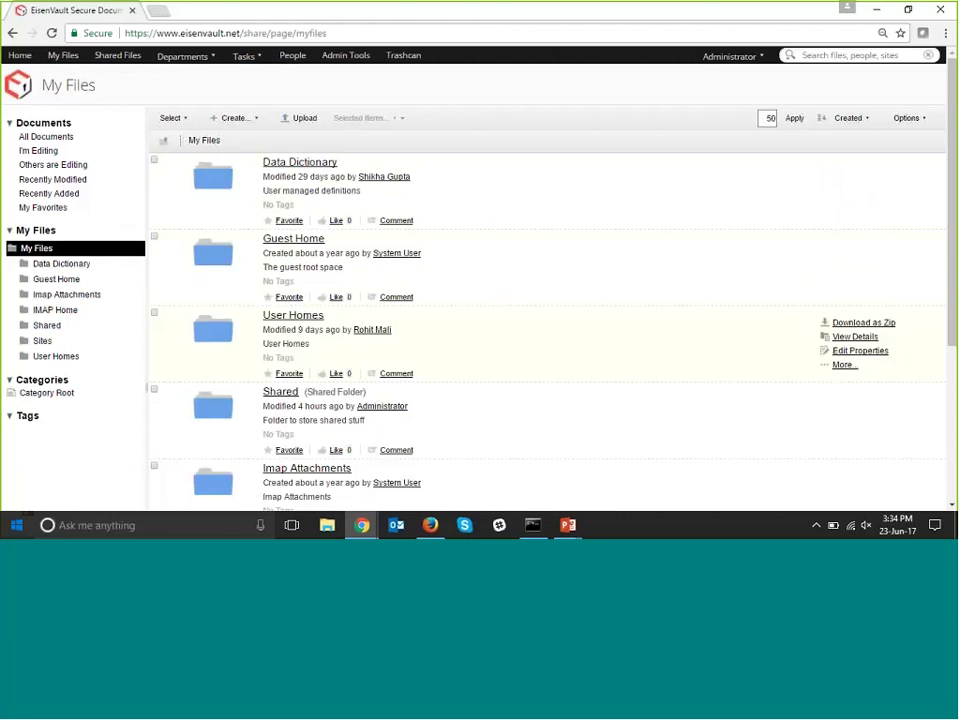
{"action": "mouse_move", "coordinate": [364, 532]}
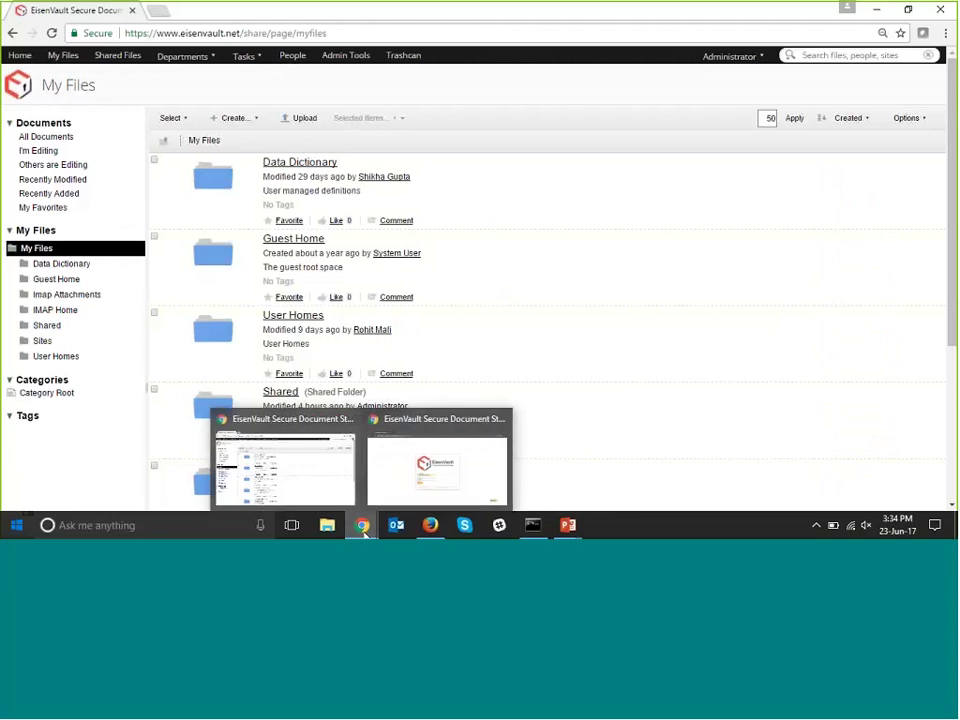
In the second browser window, sign in as the other user and open their My Files.
{"action": "left_click", "coordinate": [398, 490]}
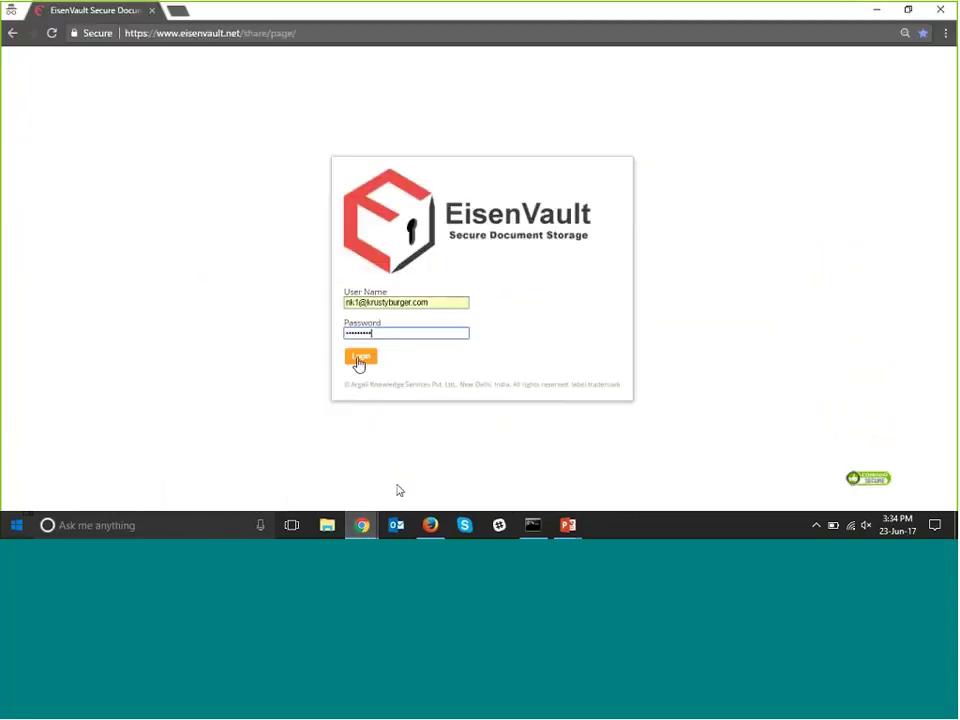
{"action": "left_click", "coordinate": [358, 362]}
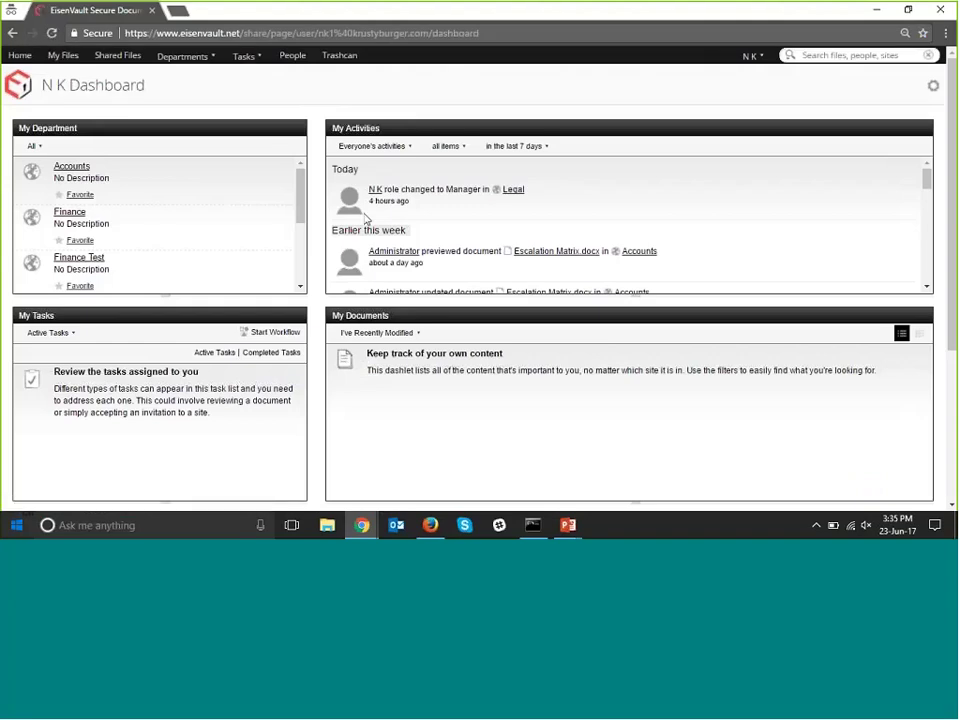
{"action": "left_click", "coordinate": [63, 55]}
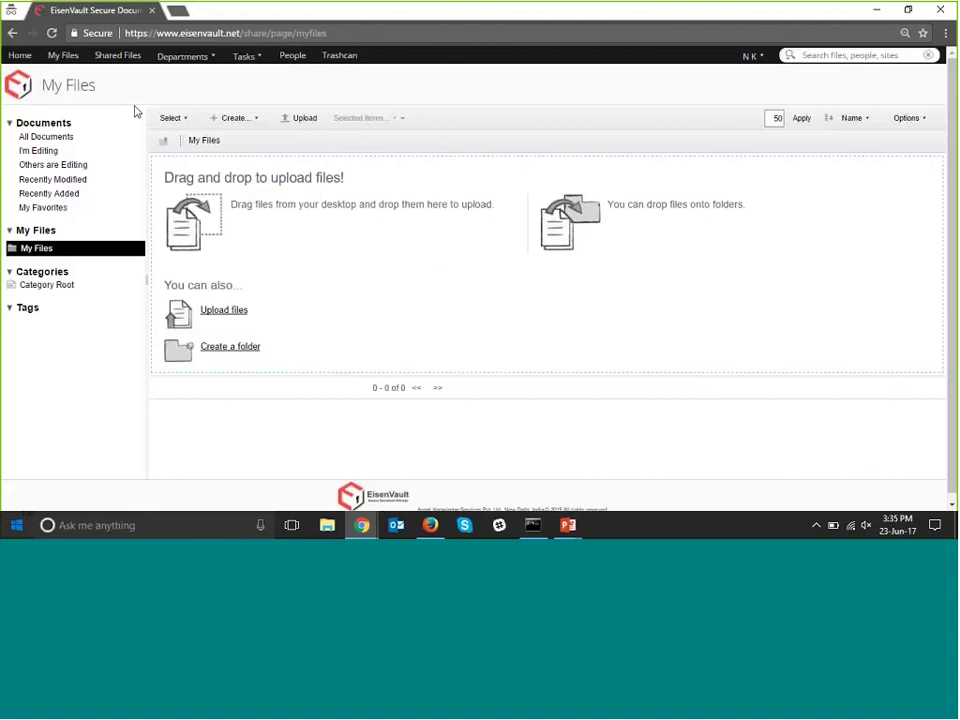
Upload Escalation Matrix.pdf from the Desktop into My Files.
{"action": "left_click", "coordinate": [291, 120]}
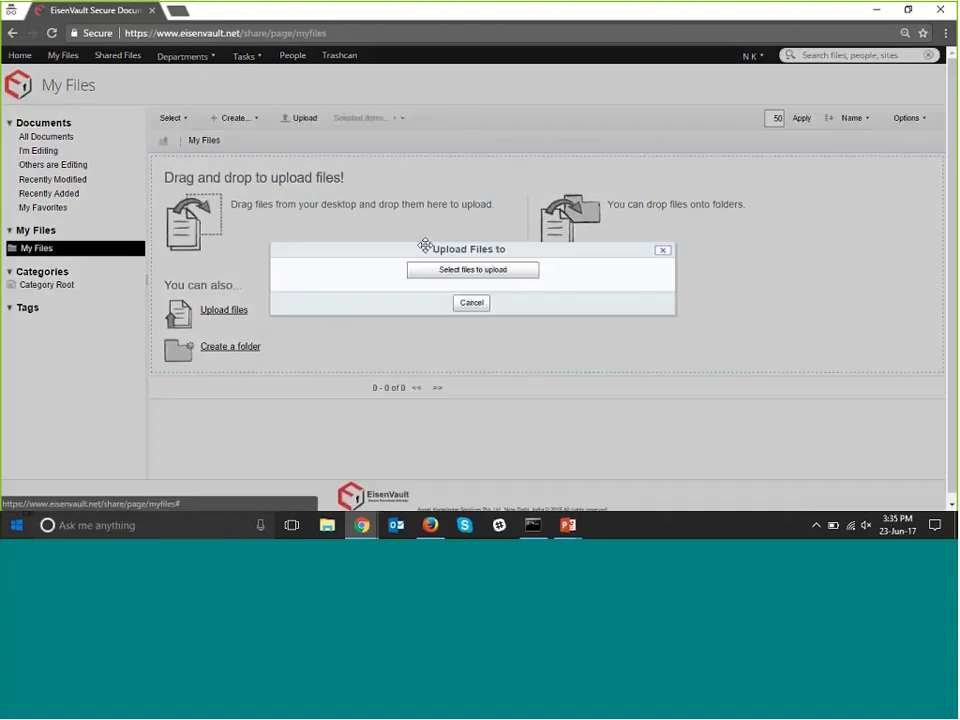
{"action": "left_click", "coordinate": [430, 273]}
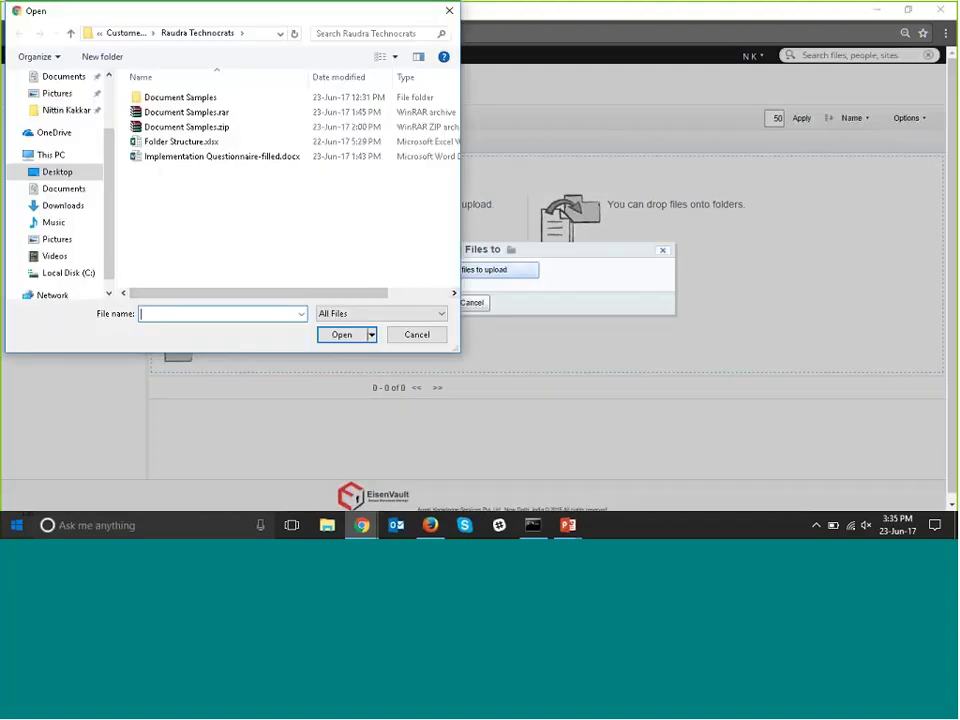
{"action": "left_click", "coordinate": [80, 172]}
{"action": "scroll", "coordinate": [285, 215], "scroll_direction": "down", "scroll_amount": 5}
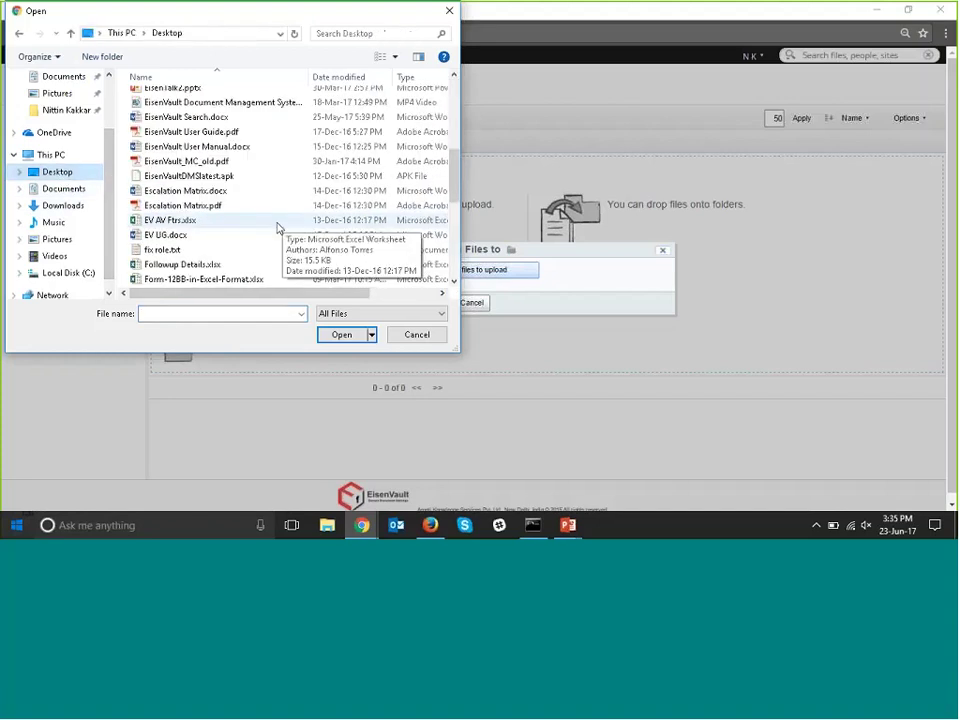
{"action": "left_click", "coordinate": [183, 206]}
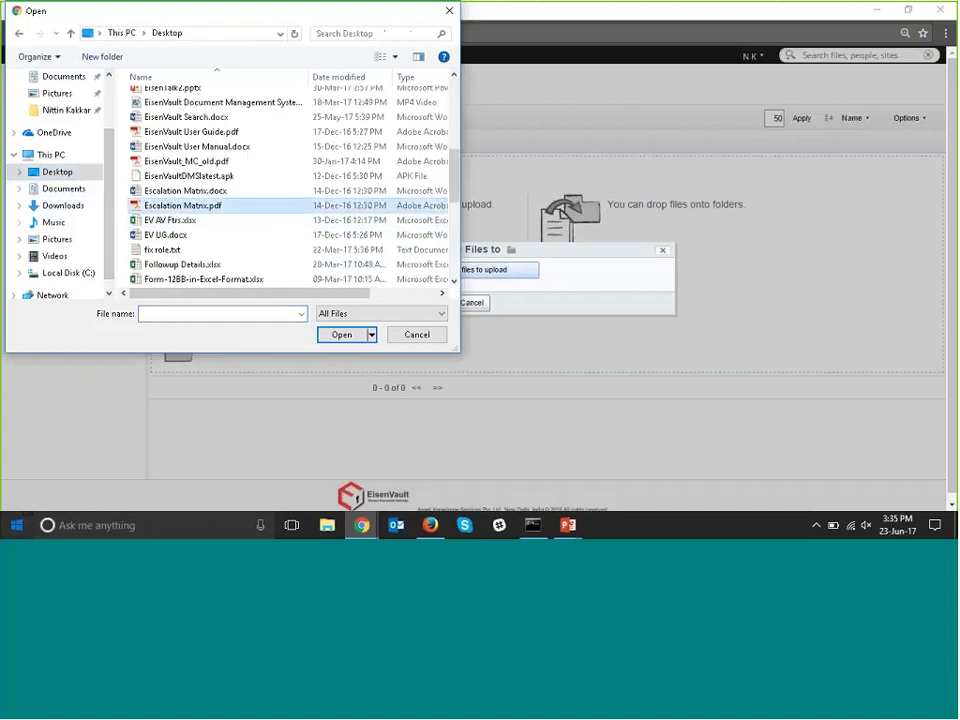
{"action": "left_click", "coordinate": [361, 337]}
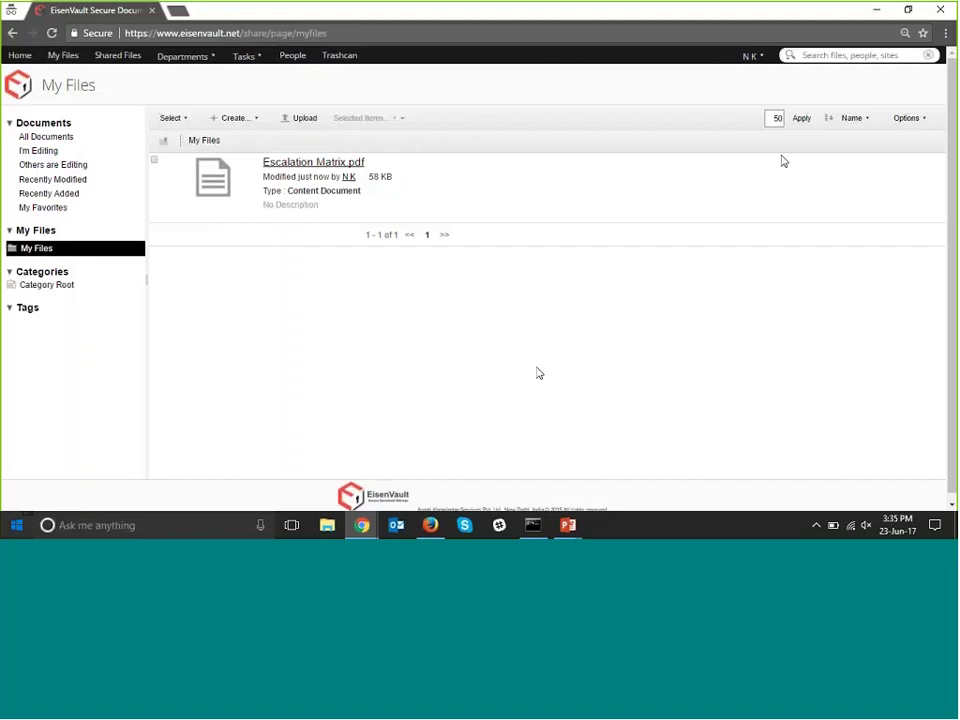
{"action": "left_click", "coordinate": [841, 210]}
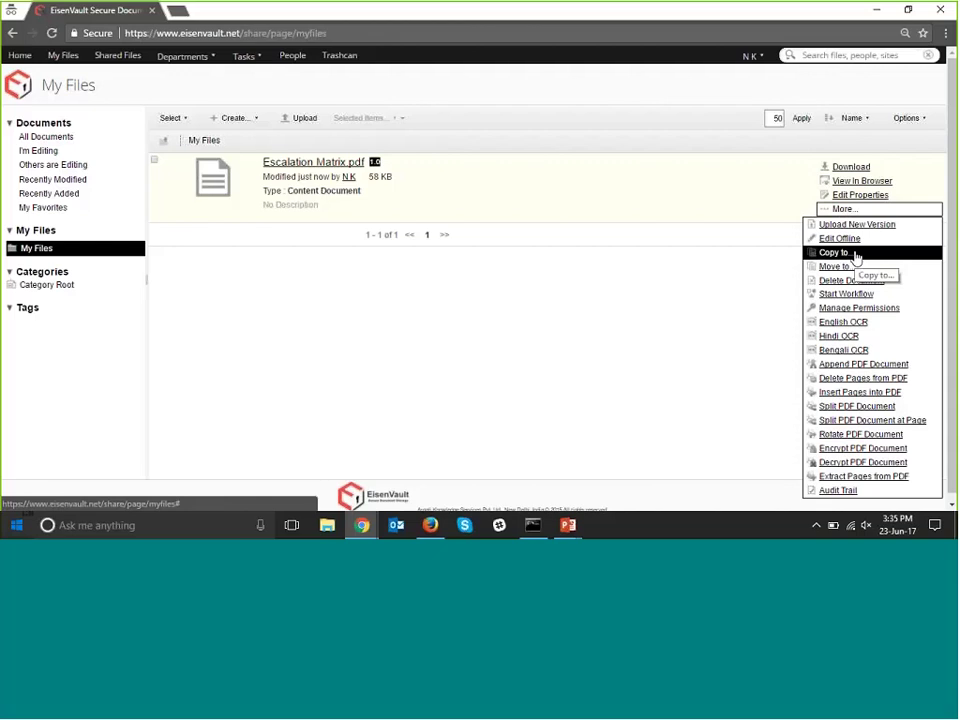
{"action": "left_click", "coordinate": [855, 255]}
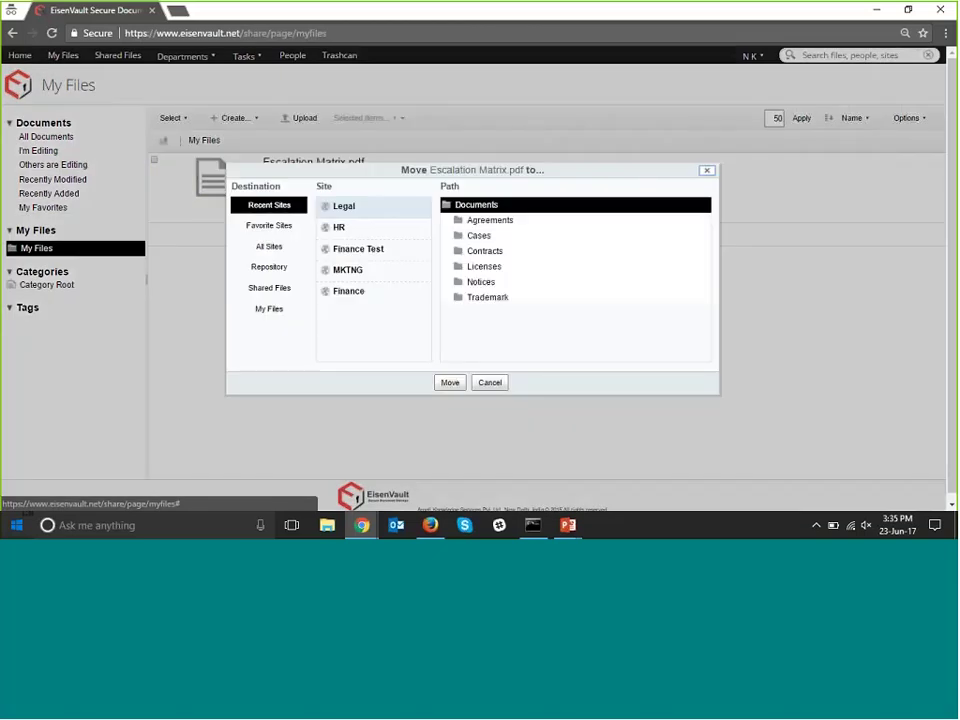
{"action": "left_click", "coordinate": [490, 383]}
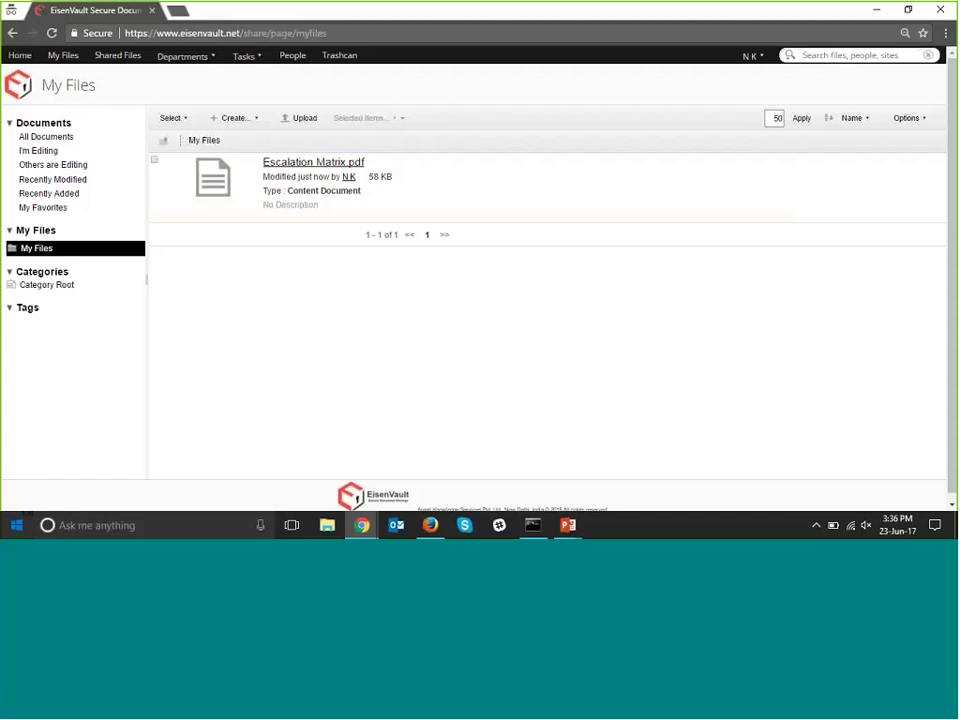
Go to Shared Files from the top navigation bar.
{"action": "left_click", "coordinate": [127, 66]}
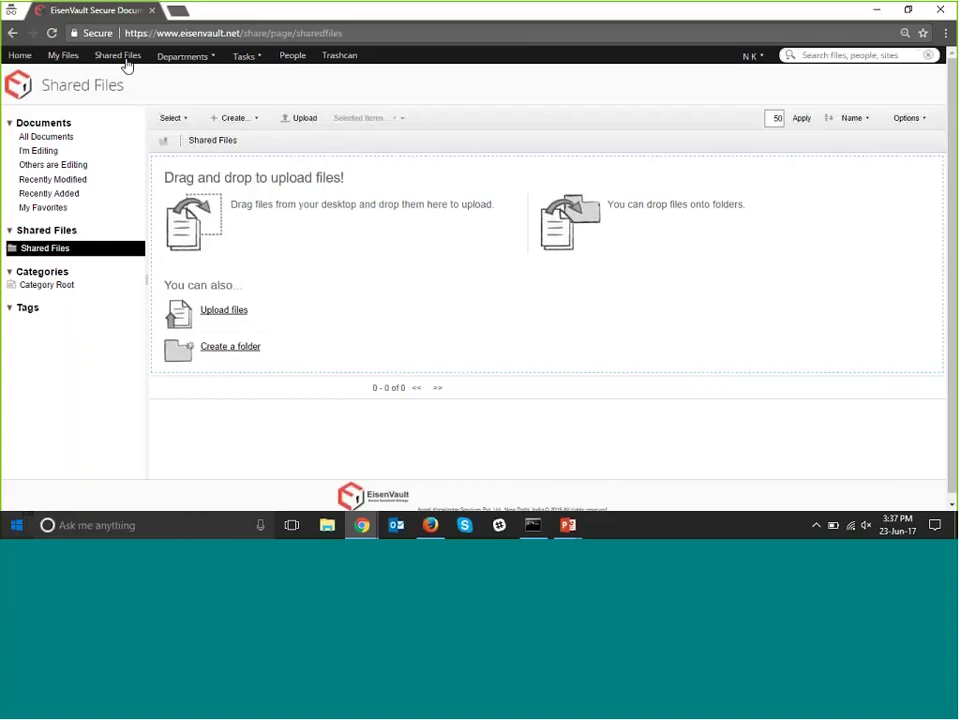
Upload Laptop Invoice.pdf (556 KB) from the Desktop into Shared Files.
{"action": "left_click", "coordinate": [305, 120]}
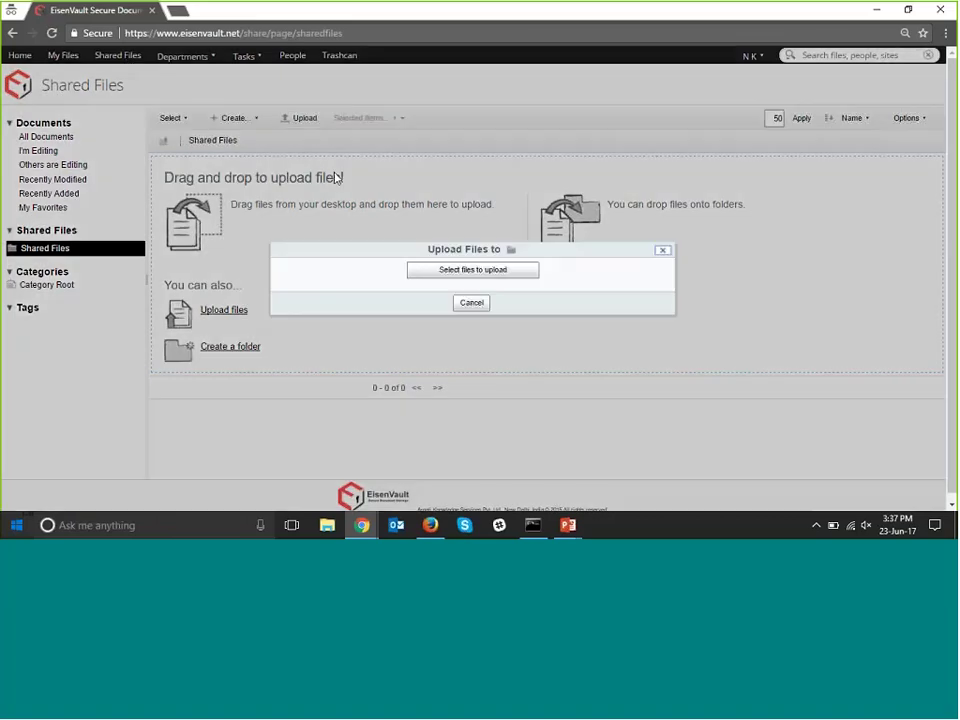
{"action": "left_click", "coordinate": [425, 278]}
{"action": "scroll", "coordinate": [265, 231], "scroll_direction": "down", "scroll_amount": 5}
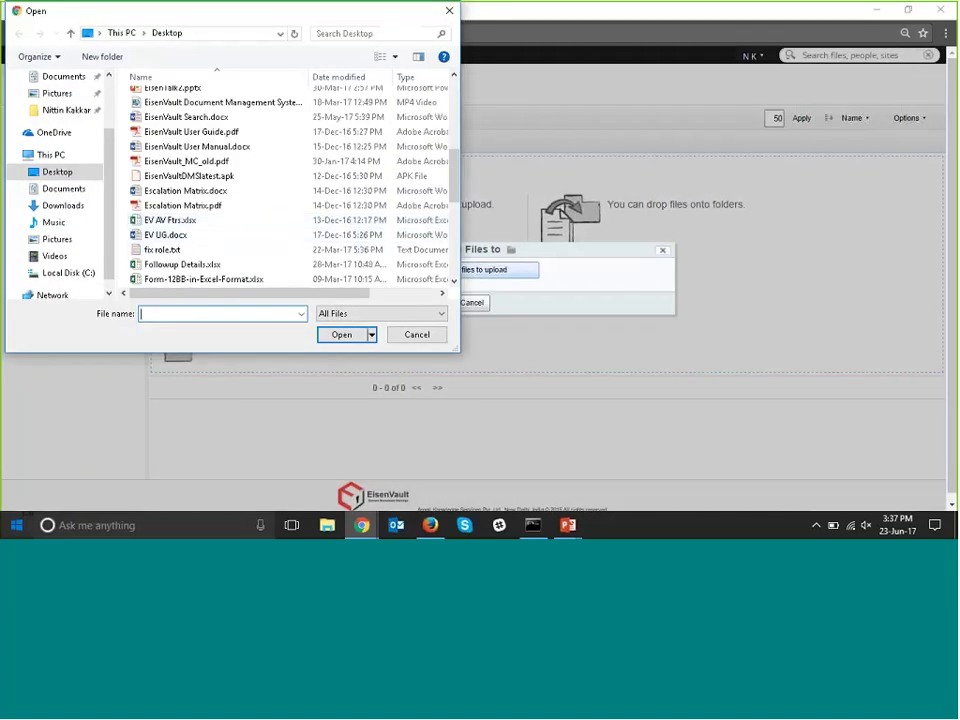
{"action": "scroll", "coordinate": [200, 238], "scroll_direction": "down", "scroll_amount": 1}
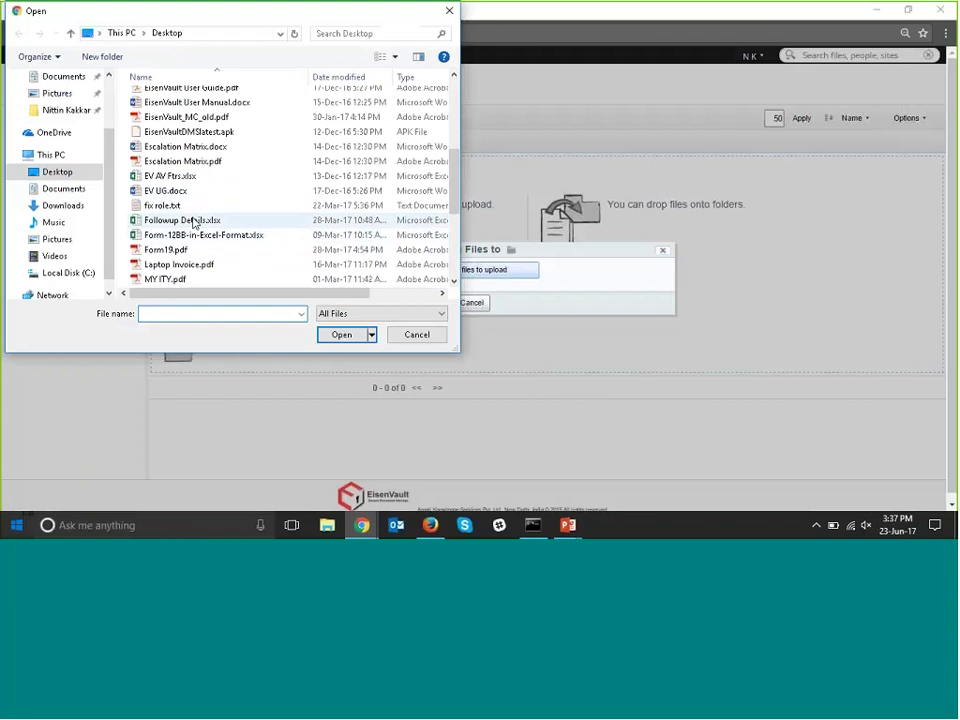
{"action": "scroll", "coordinate": [193, 222], "scroll_direction": "down", "scroll_amount": 2}
{"action": "left_click", "coordinate": [179, 176]}
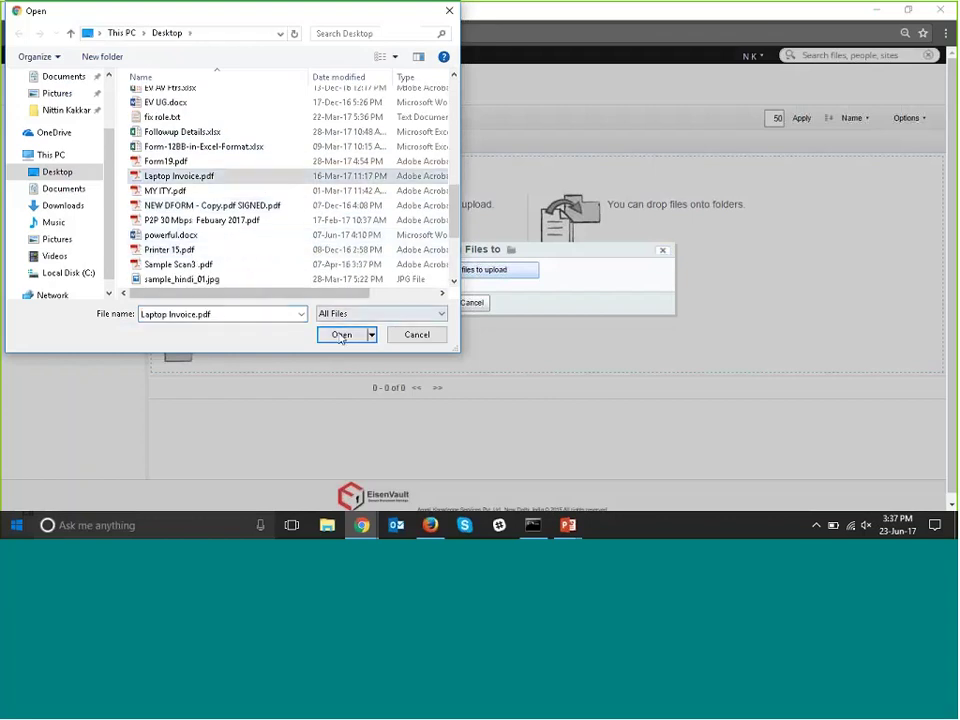
{"action": "left_click", "coordinate": [339, 333]}
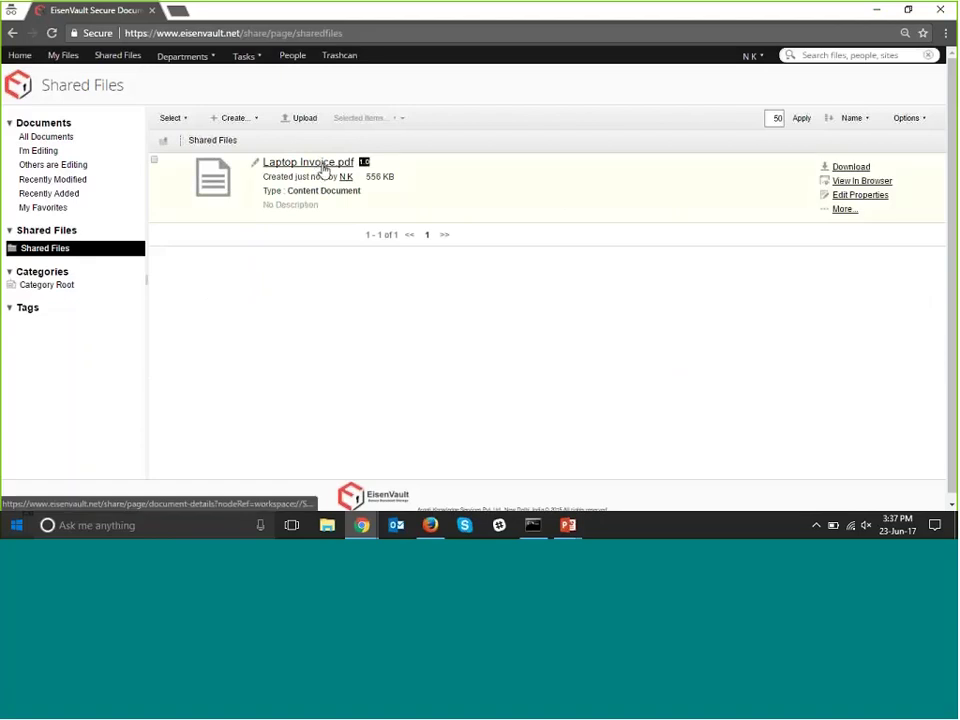
{"action": "left_click", "coordinate": [322, 168]}
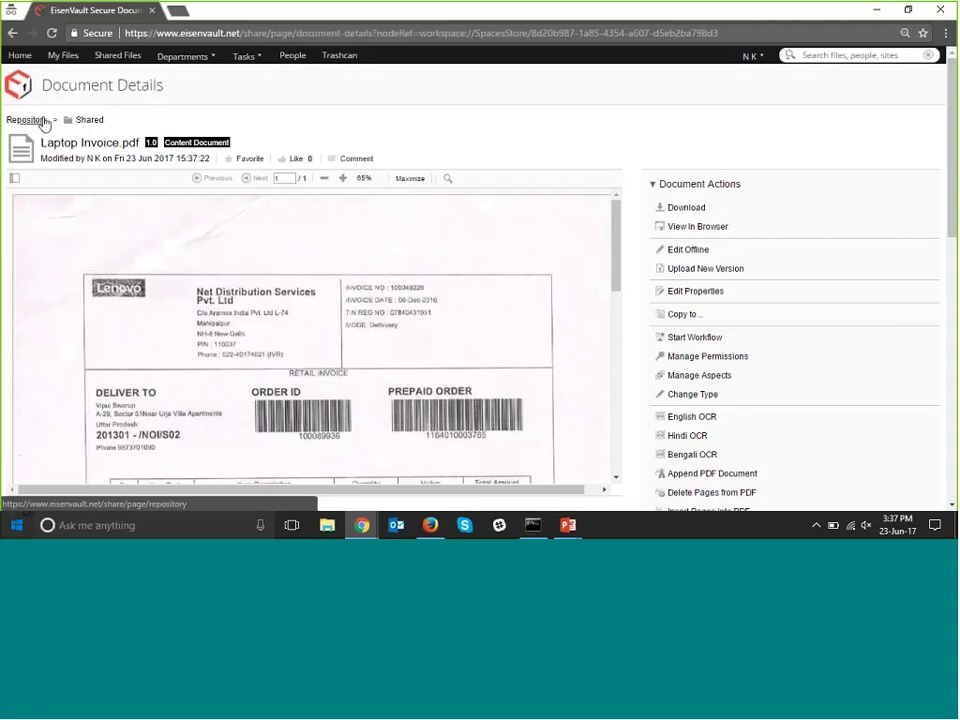
{"action": "left_click", "coordinate": [122, 57]}
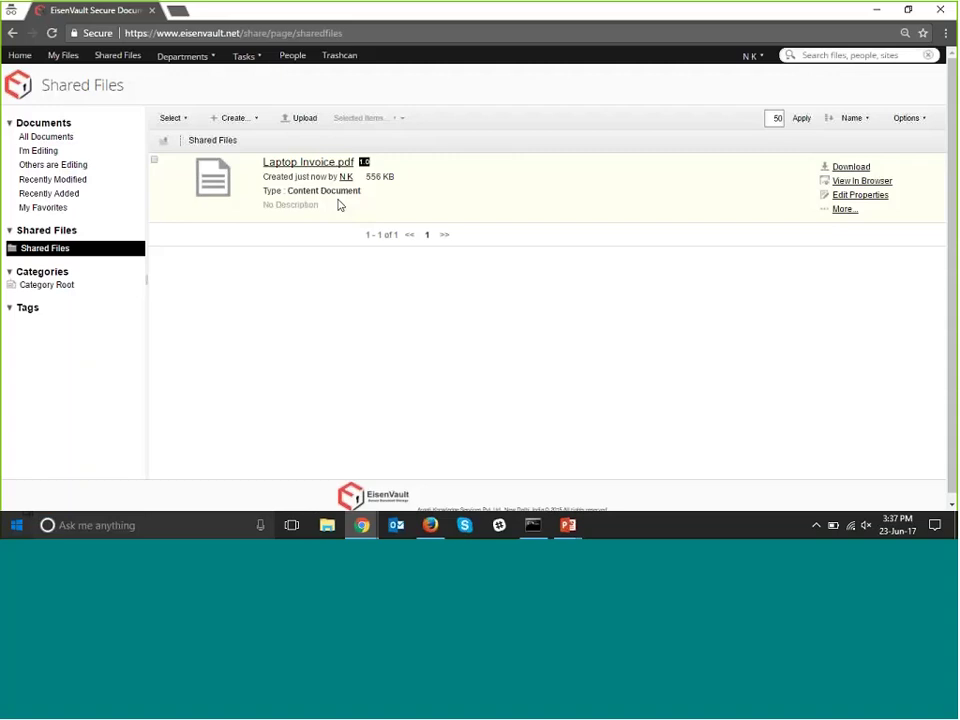
Check the actions for Laptop Invoice.pdf, then browse the Legal and HR department dashboards.
{"action": "left_click", "coordinate": [155, 161]}
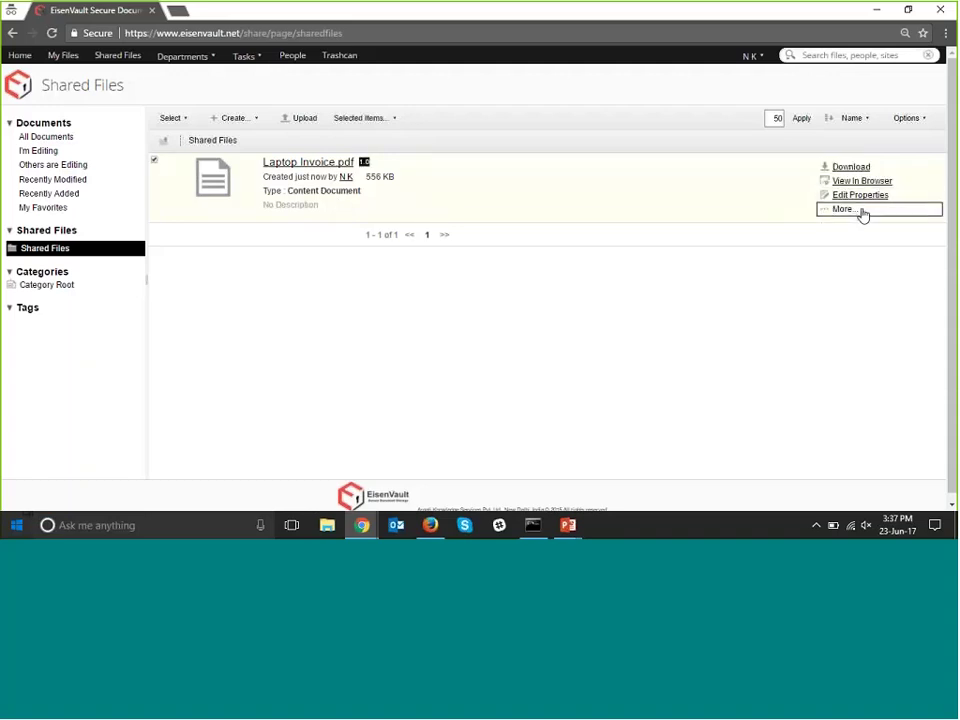
{"action": "left_click", "coordinate": [862, 213]}
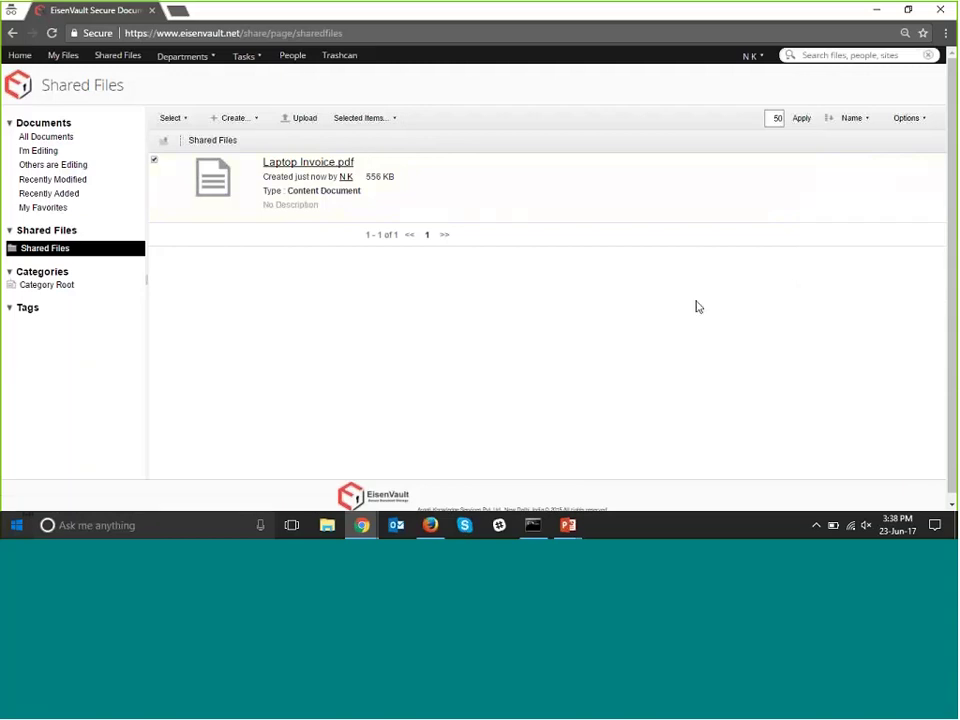
{"action": "left_click", "coordinate": [205, 62]}
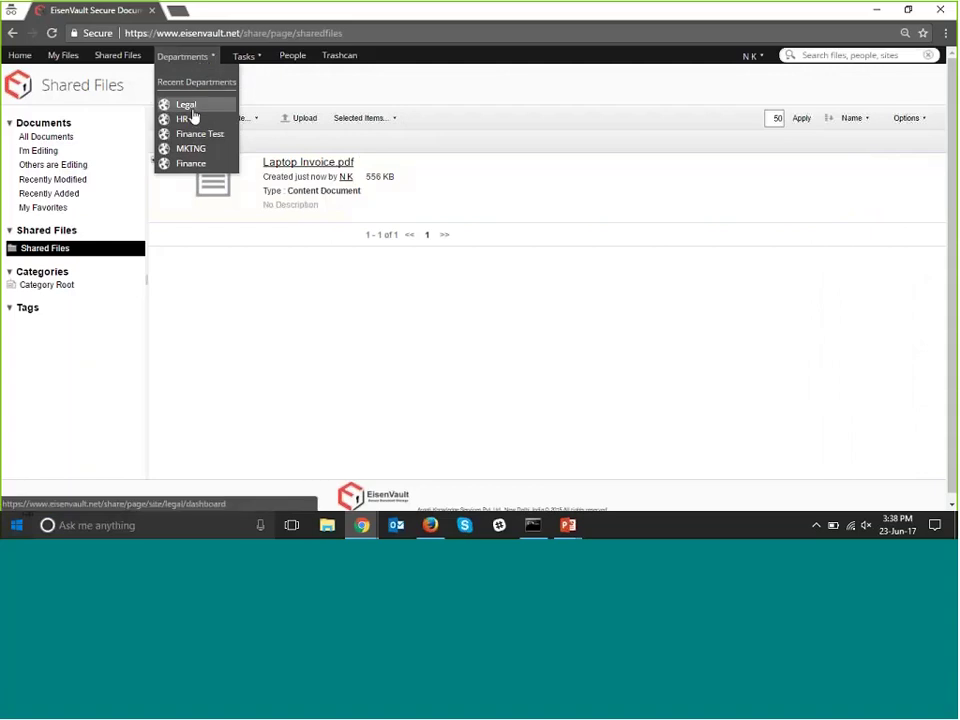
{"action": "left_click", "coordinate": [194, 109]}
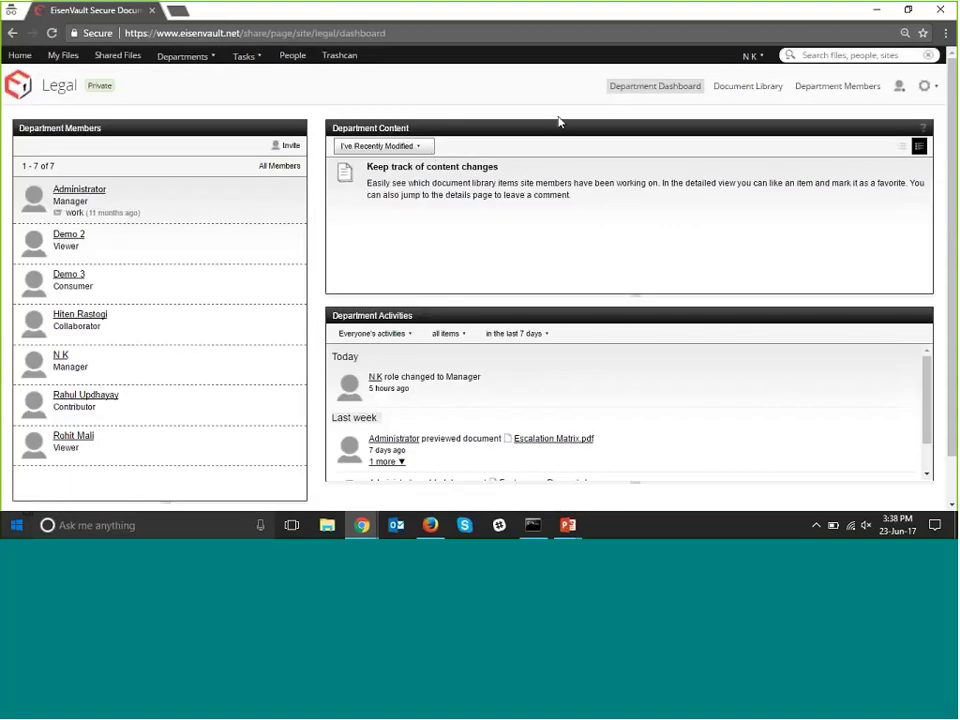
{"action": "left_click", "coordinate": [184, 56]}
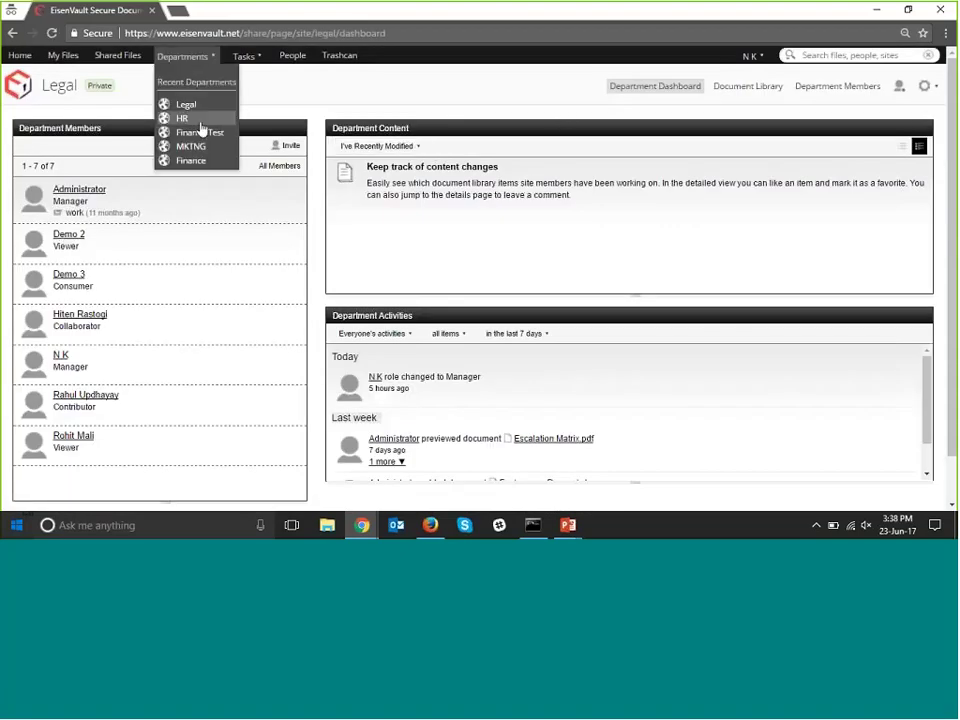
{"action": "left_click", "coordinate": [200, 122]}
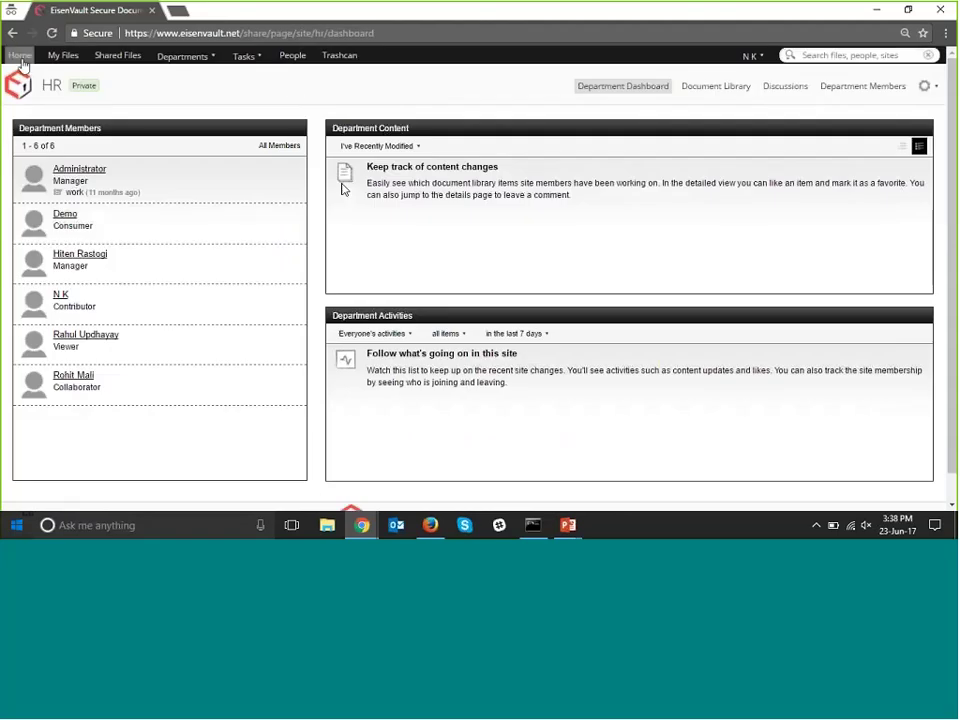
Return to the home dashboard and open the Finance department dashboard from the Departments menu.
{"action": "left_click", "coordinate": [21, 58]}
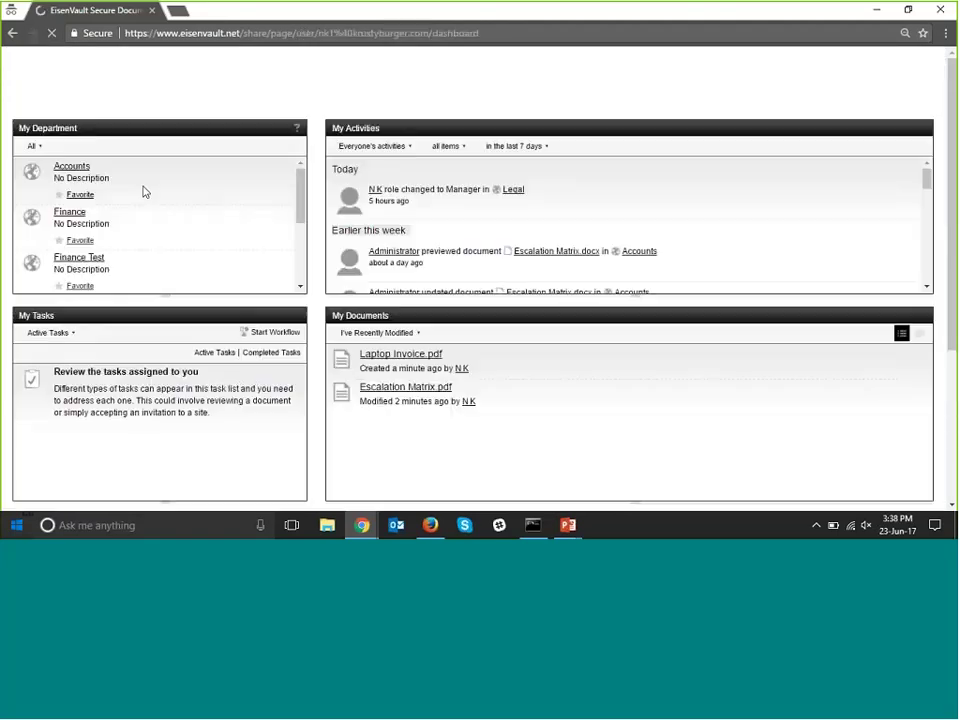
{"action": "scroll", "coordinate": [143, 191], "scroll_direction": "down", "scroll_amount": 4}
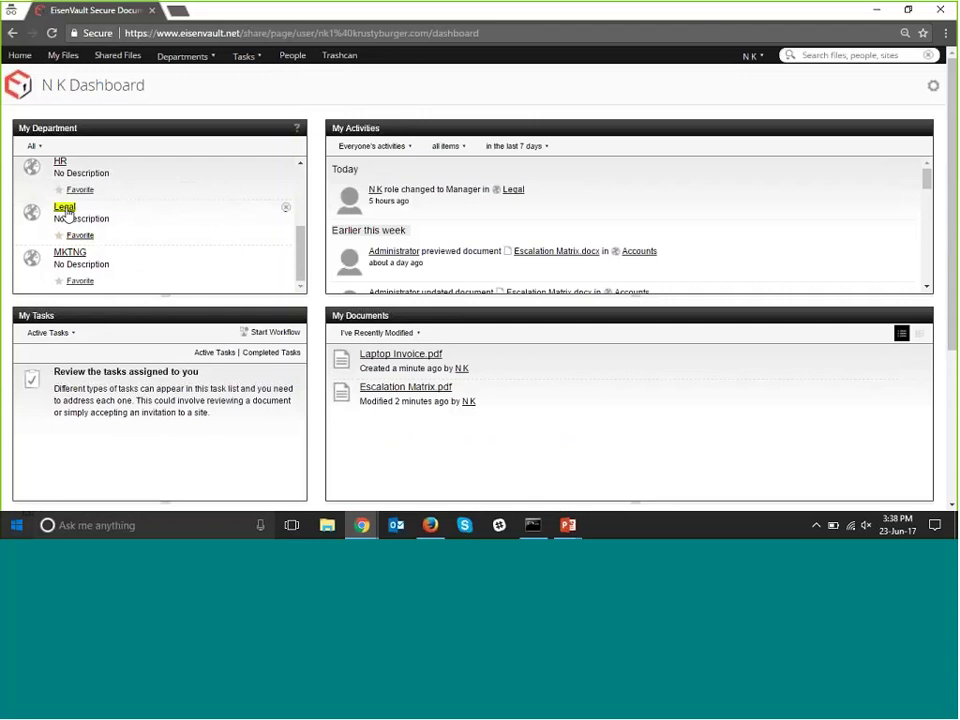
{"action": "left_click", "coordinate": [205, 59]}
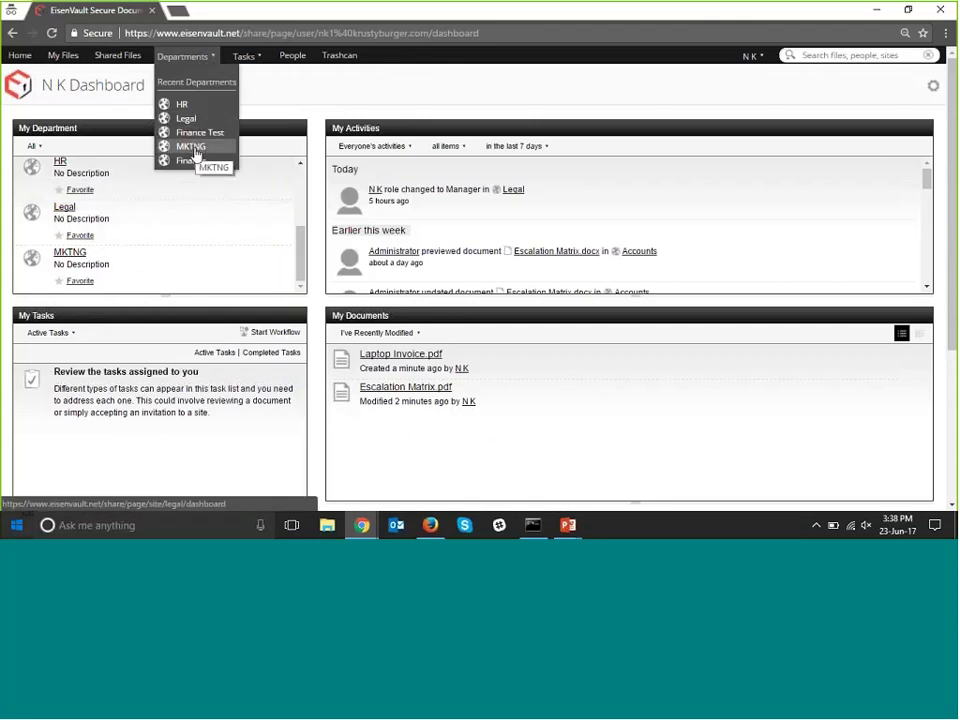
{"action": "left_click", "coordinate": [191, 161]}
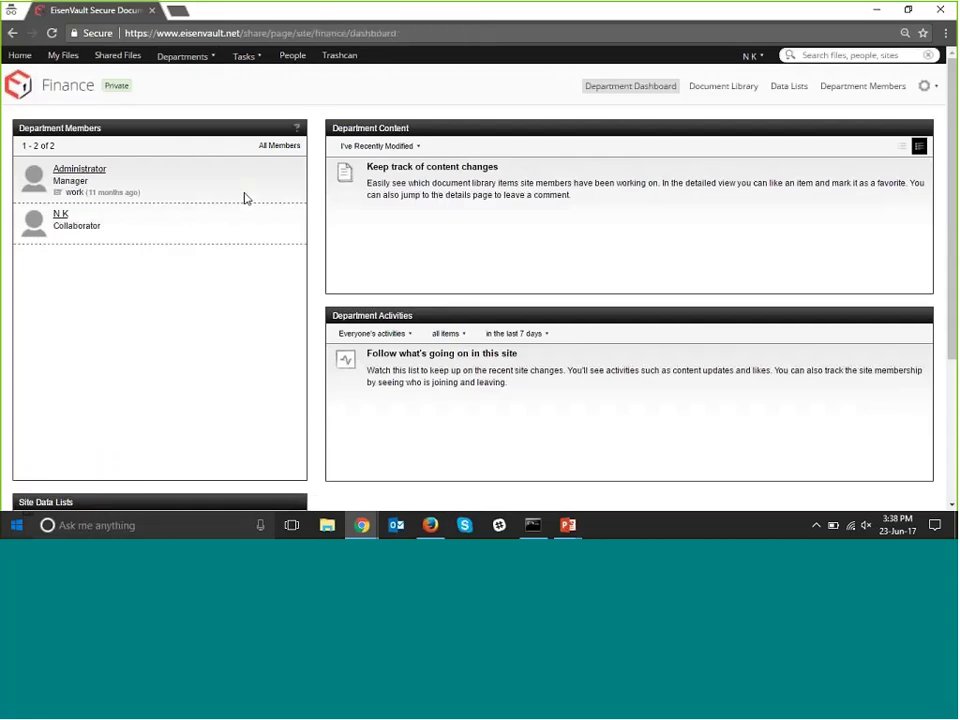
Filter Workflows I've Started to completed ones, which shows no workflows.
{"action": "left_click", "coordinate": [258, 70]}
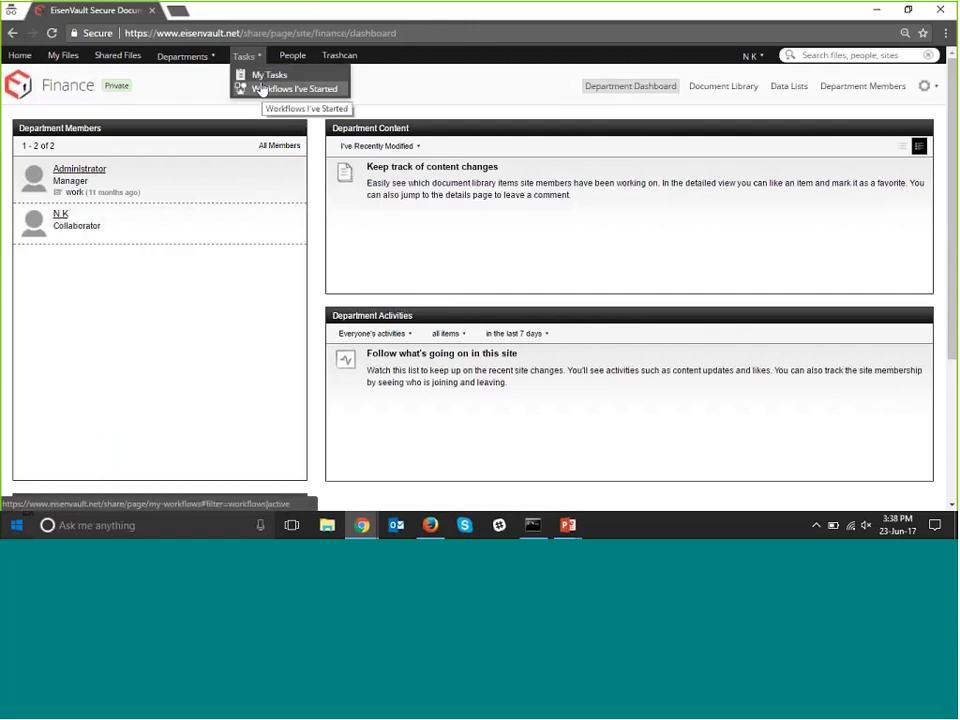
{"action": "left_click", "coordinate": [262, 90]}
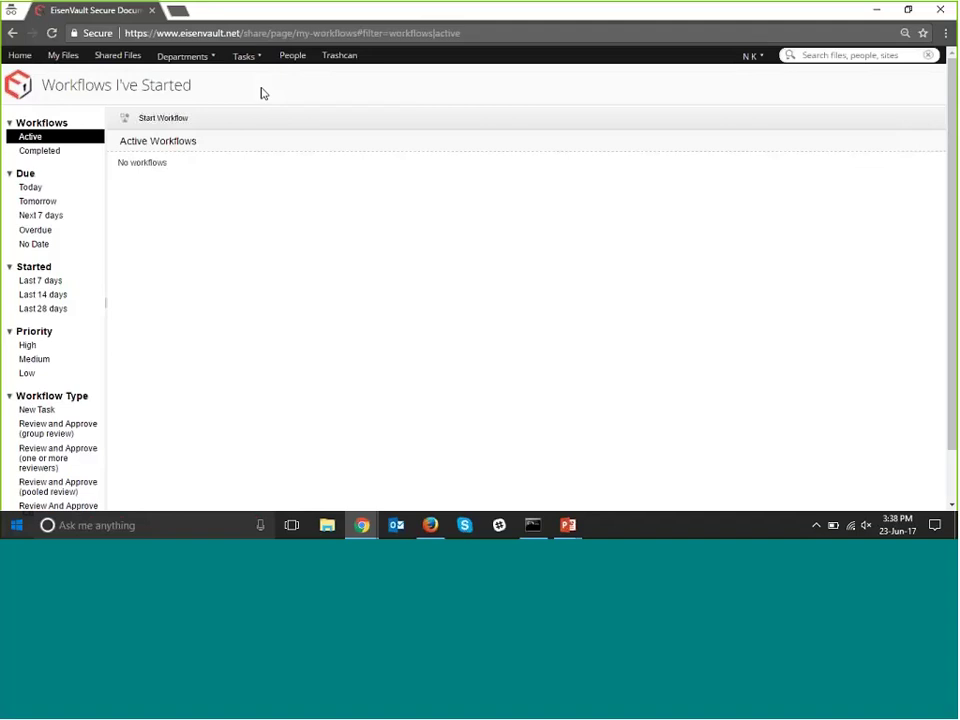
{"action": "left_click", "coordinate": [40, 151]}
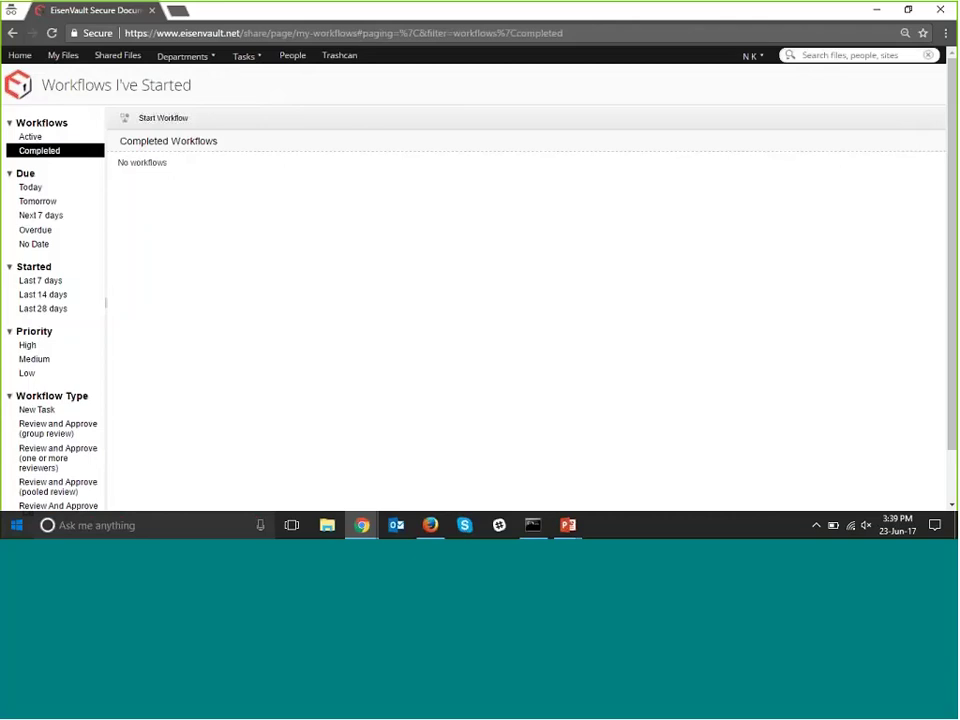
Start a new Review and Approve (group review) workflow.
{"action": "left_click", "coordinate": [157, 122]}
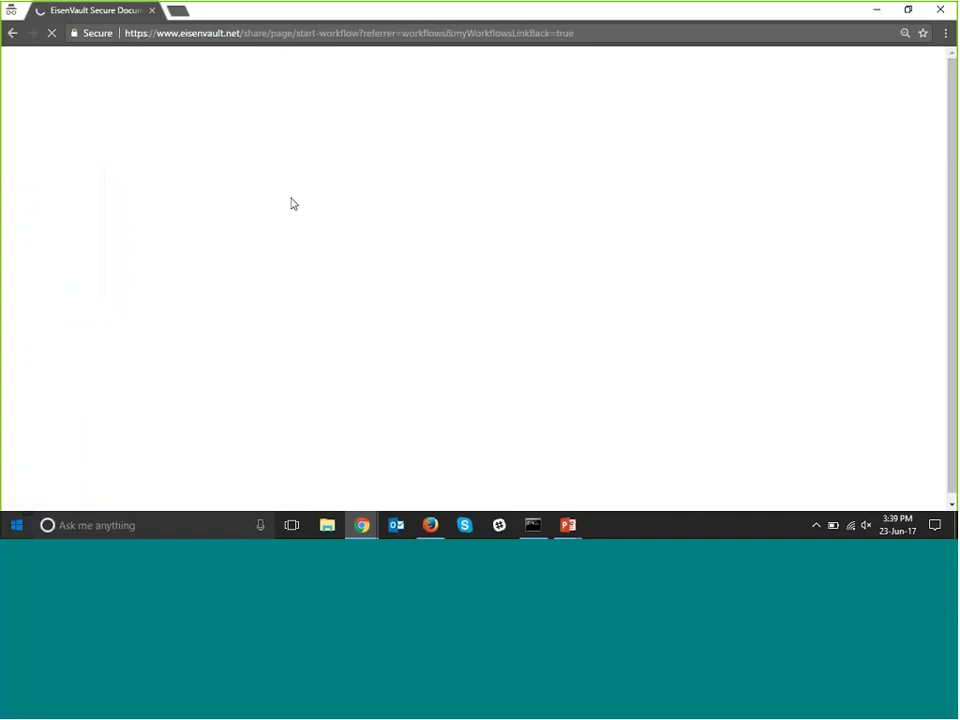
{"action": "left_click", "coordinate": [155, 130]}
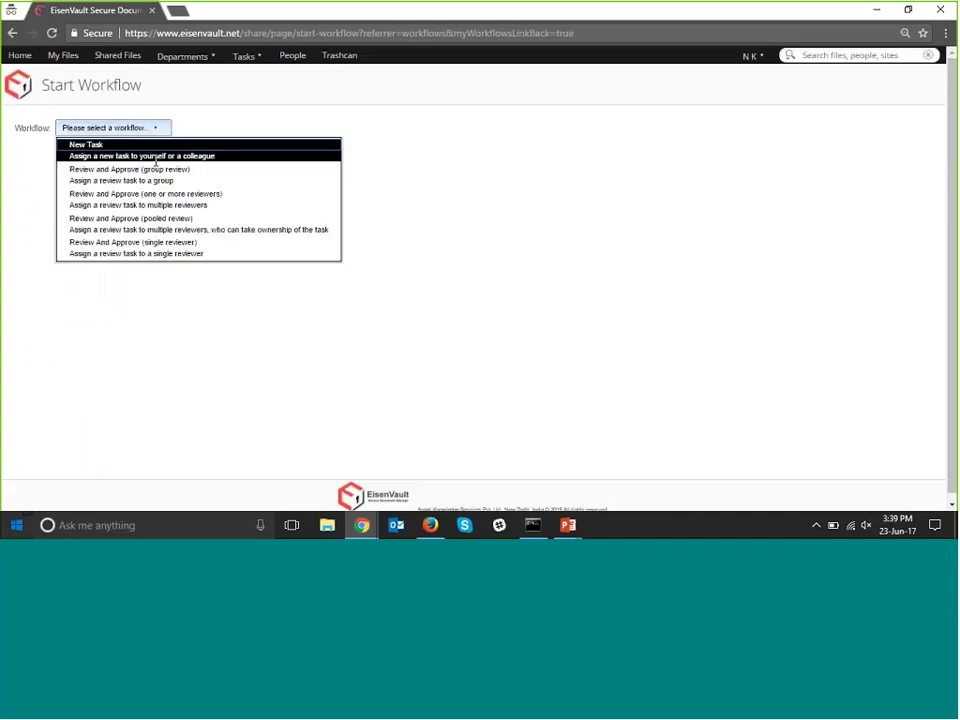
{"action": "left_click", "coordinate": [155, 162]}
{"action": "left_click", "coordinate": [114, 130]}
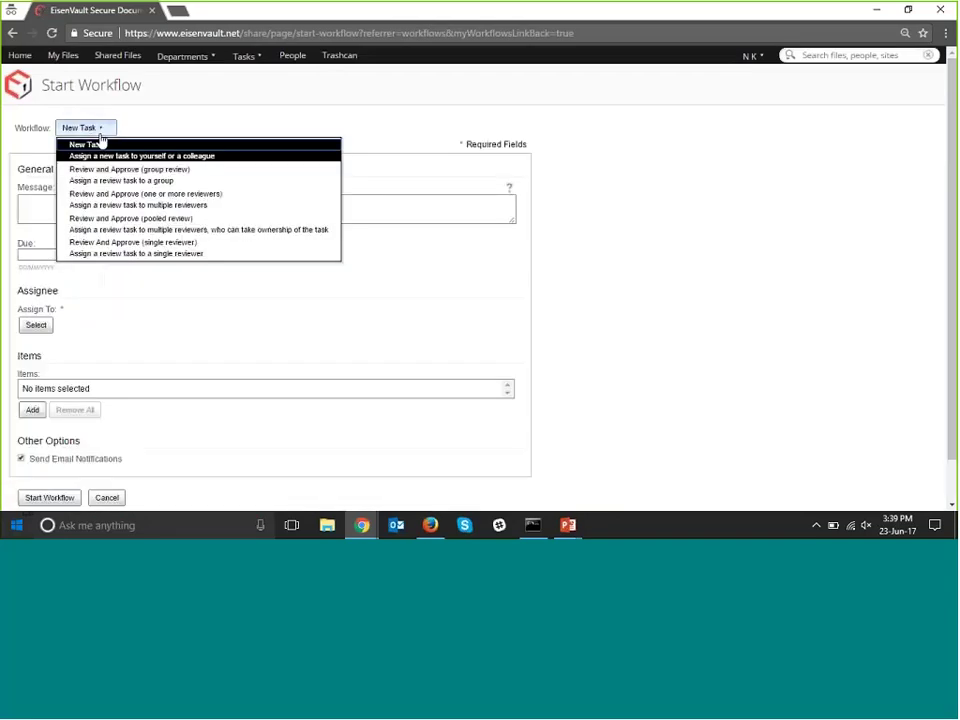
{"action": "left_click", "coordinate": [166, 180]}
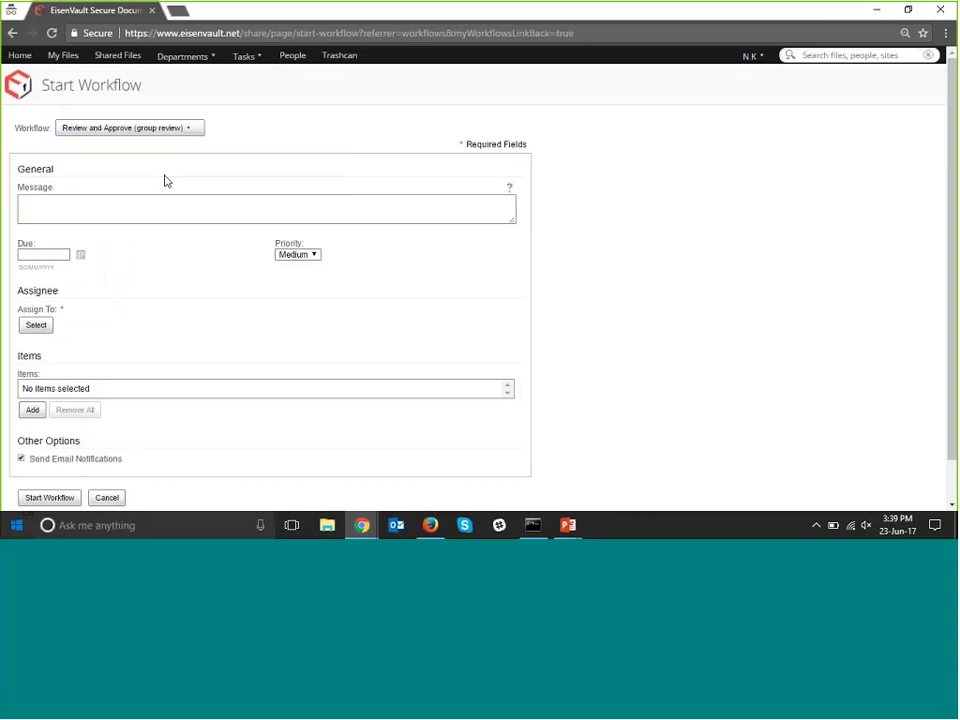
{"action": "scroll", "coordinate": [166, 180], "scroll_direction": "down", "scroll_amount": 2}
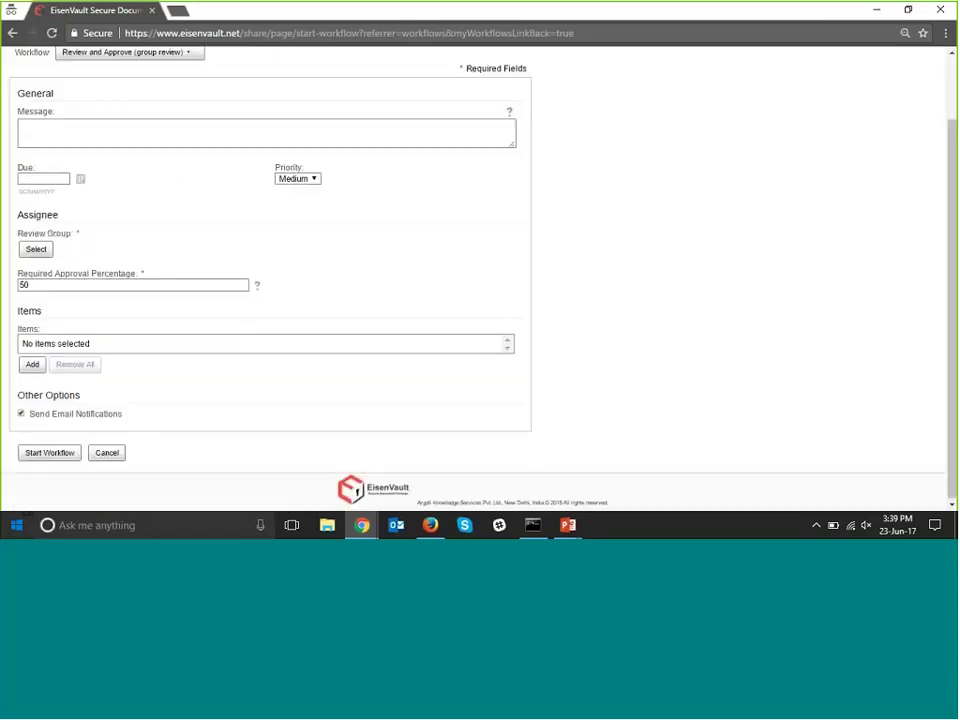
Enter the message 'Hi admin , please check this', due date 24/6/2017 and High priority.
{"action": "left_click", "coordinate": [69, 132]}
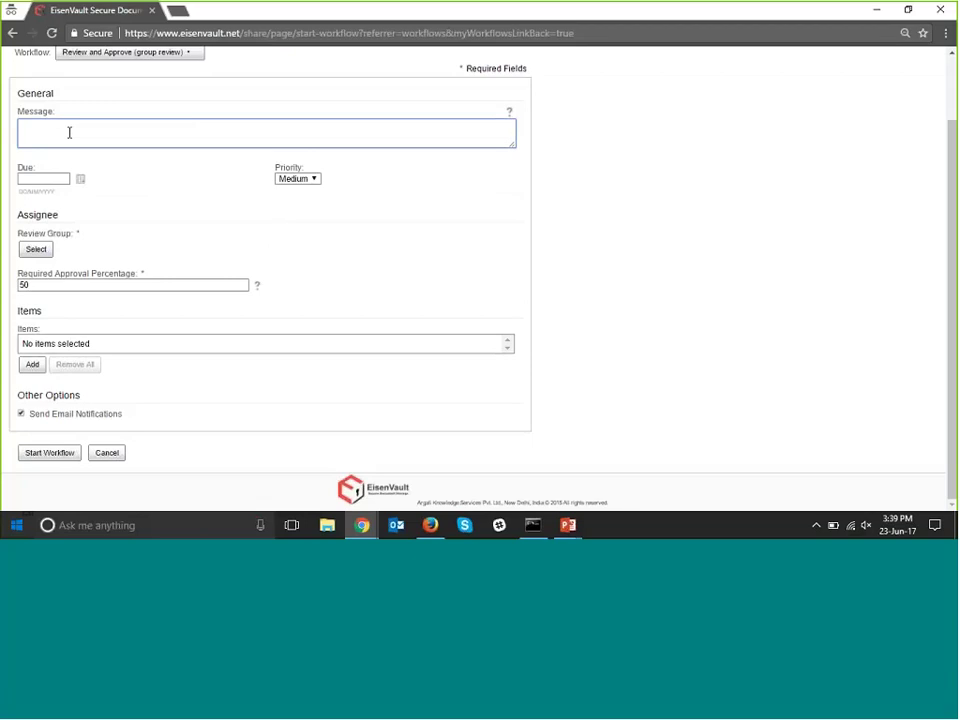
{"action": "type", "text": "Hi admin , please check this"}
{"action": "left_click", "coordinate": [80, 178]}
{"action": "left_click", "coordinate": [128, 287]}
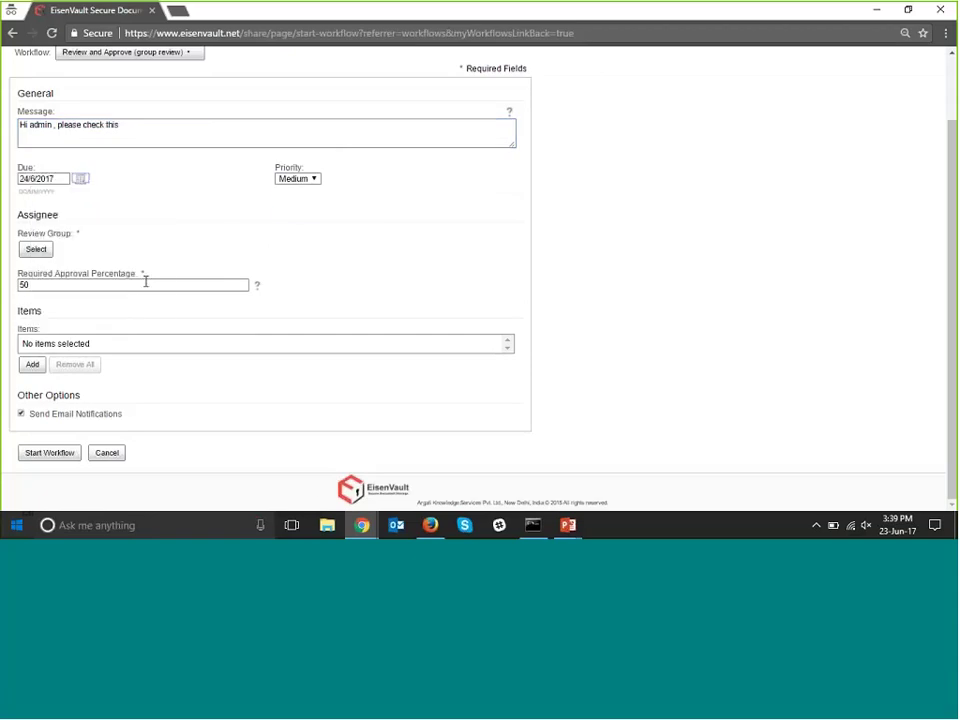
{"action": "left_click", "coordinate": [297, 178]}
{"action": "left_click", "coordinate": [298, 190]}
Search groups for 'a' and choose ALFRESCO_ADMINISTRATORS as the review group.
{"action": "left_click", "coordinate": [35, 251]}
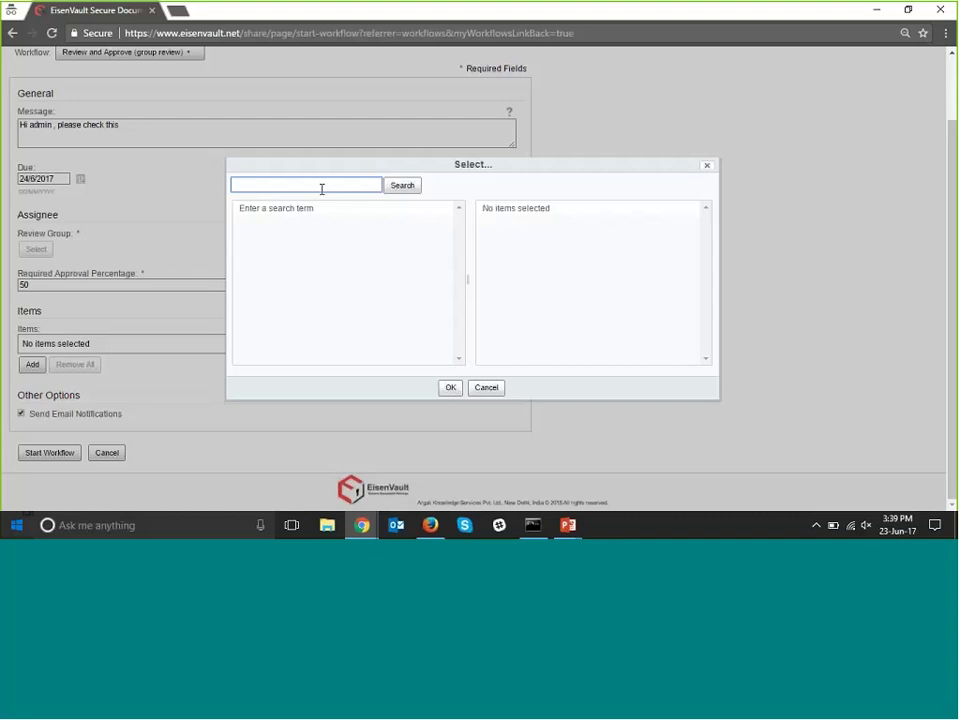
{"action": "left_click", "coordinate": [322, 186]}
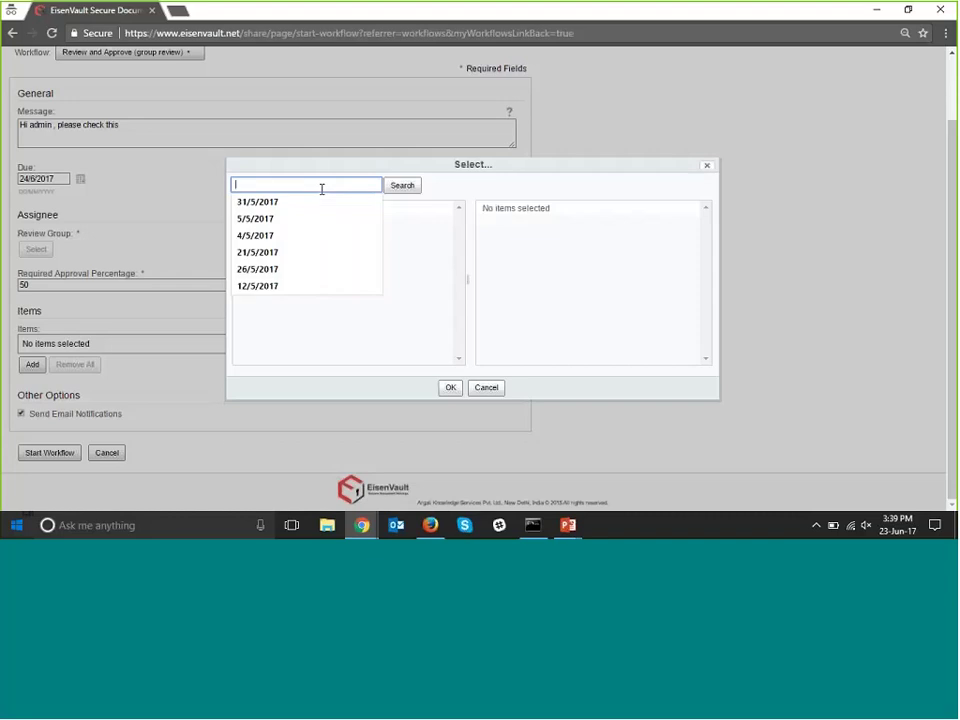
{"action": "type", "text": "a"}
{"action": "left_click", "coordinate": [388, 186]}
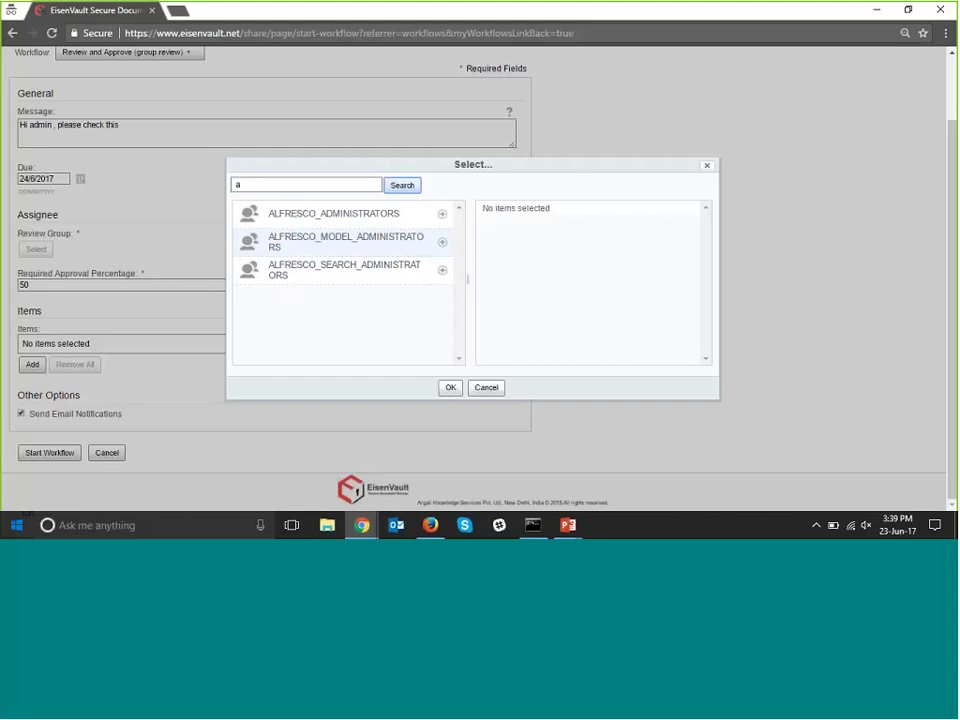
{"action": "left_click", "coordinate": [441, 215]}
{"action": "left_click", "coordinate": [450, 387]}
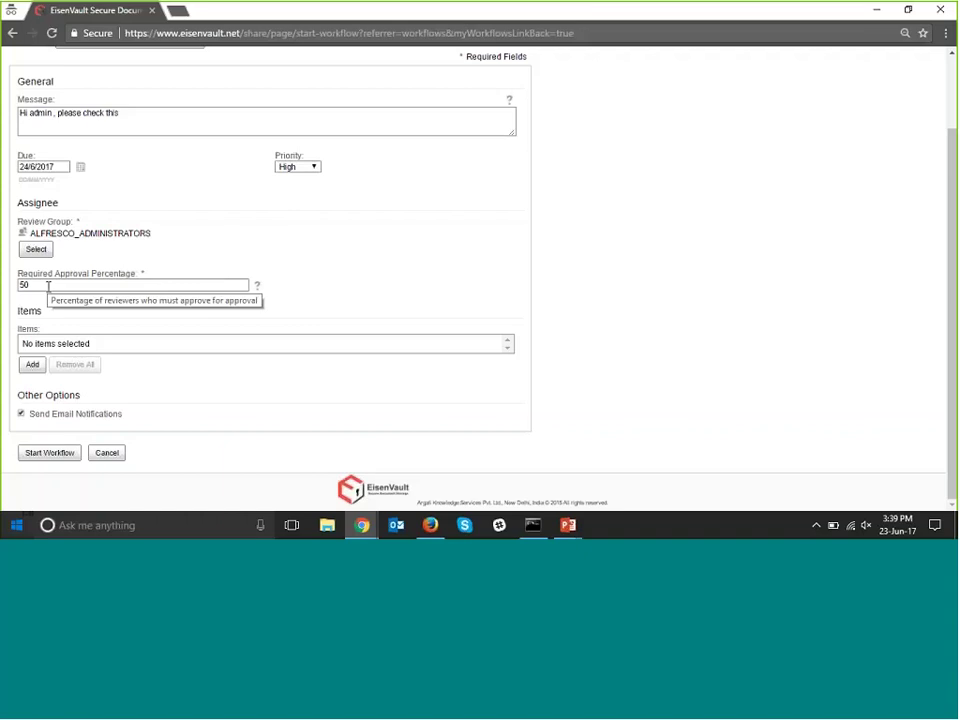
Attach Escalation Matrix.pdf and Features on Request.xlsx from Sites > Finance > documentLibrary as workflow items.
{"action": "left_click", "coordinate": [31, 367]}
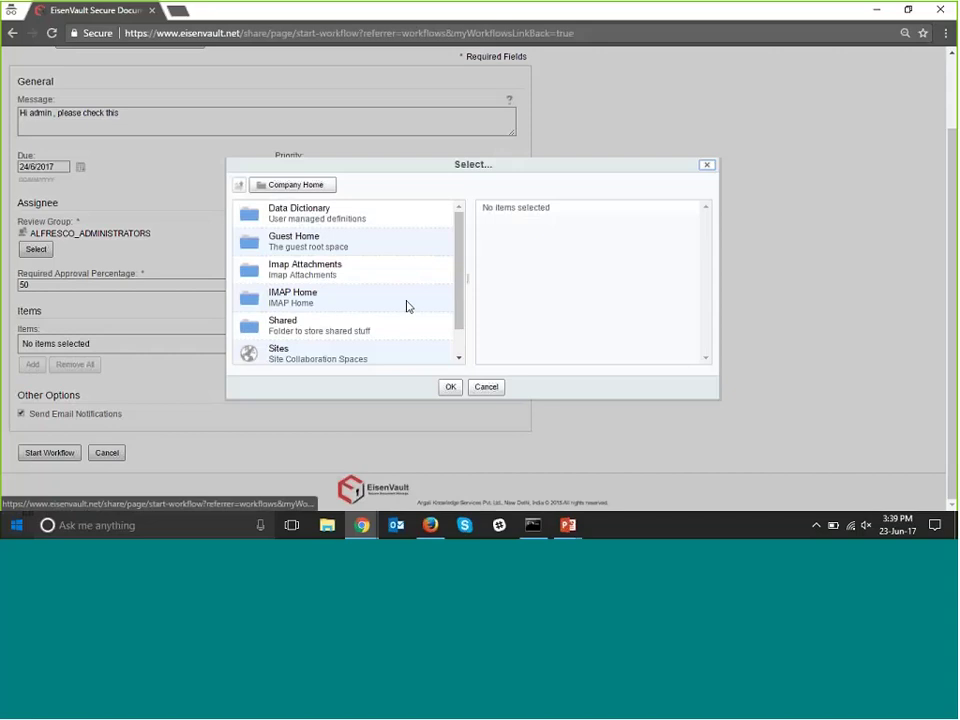
{"action": "scroll", "coordinate": [342, 338], "scroll_direction": "down", "scroll_amount": 1}
{"action": "left_click", "coordinate": [279, 318]}
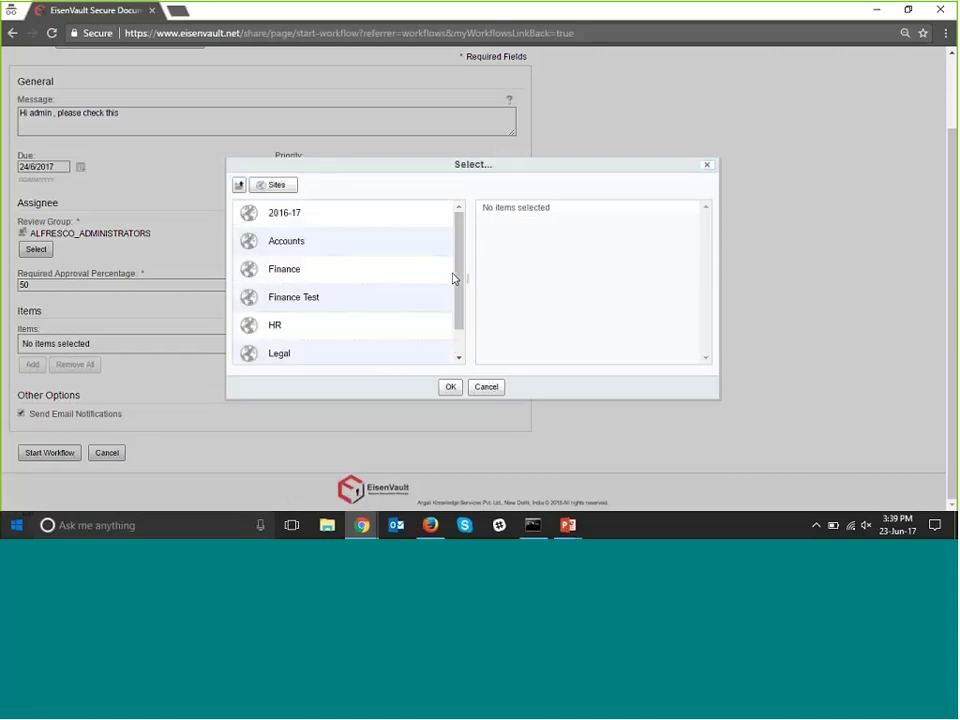
{"action": "left_click", "coordinate": [280, 270]}
{"action": "left_click", "coordinate": [300, 243]}
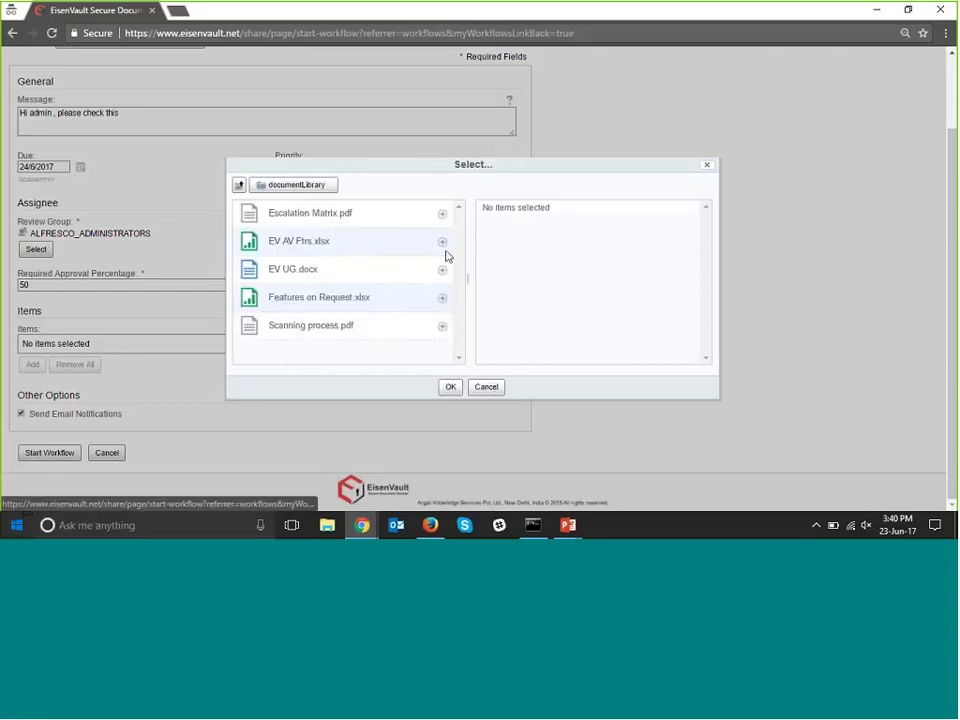
{"action": "left_click", "coordinate": [442, 214]}
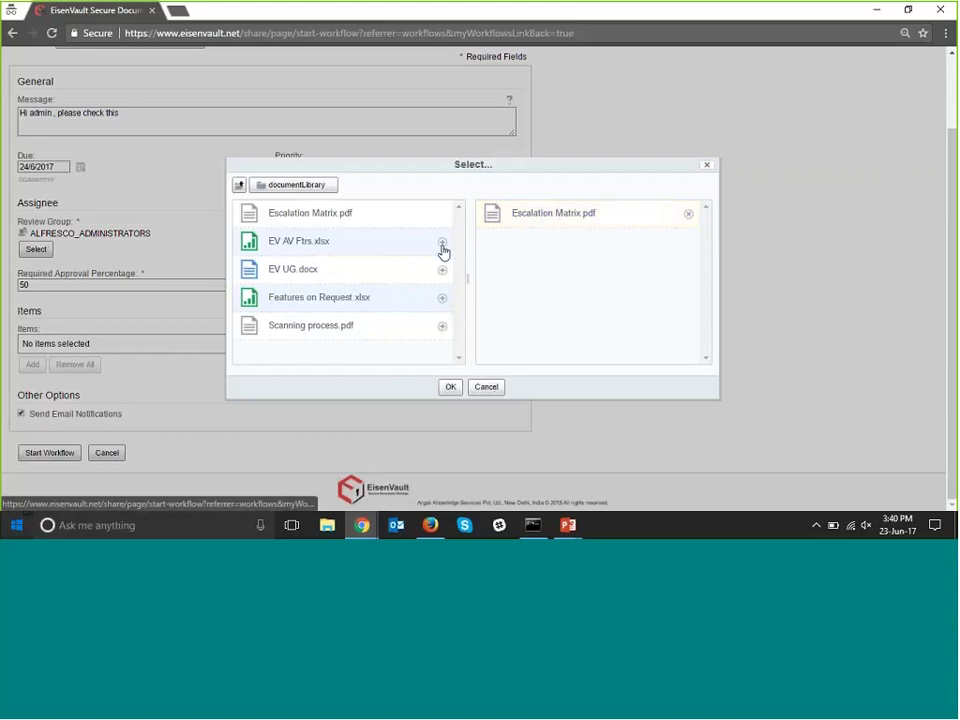
{"action": "left_click", "coordinate": [443, 299]}
{"action": "left_click", "coordinate": [450, 386]}
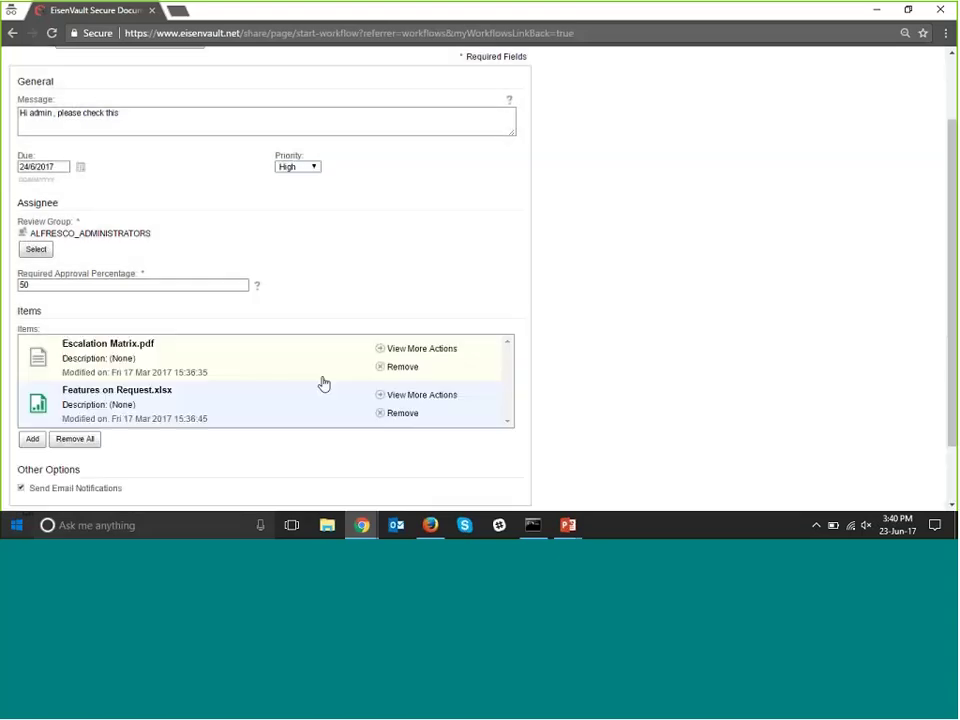
{"action": "scroll", "coordinate": [42, 465], "scroll_direction": "down", "scroll_amount": 1}
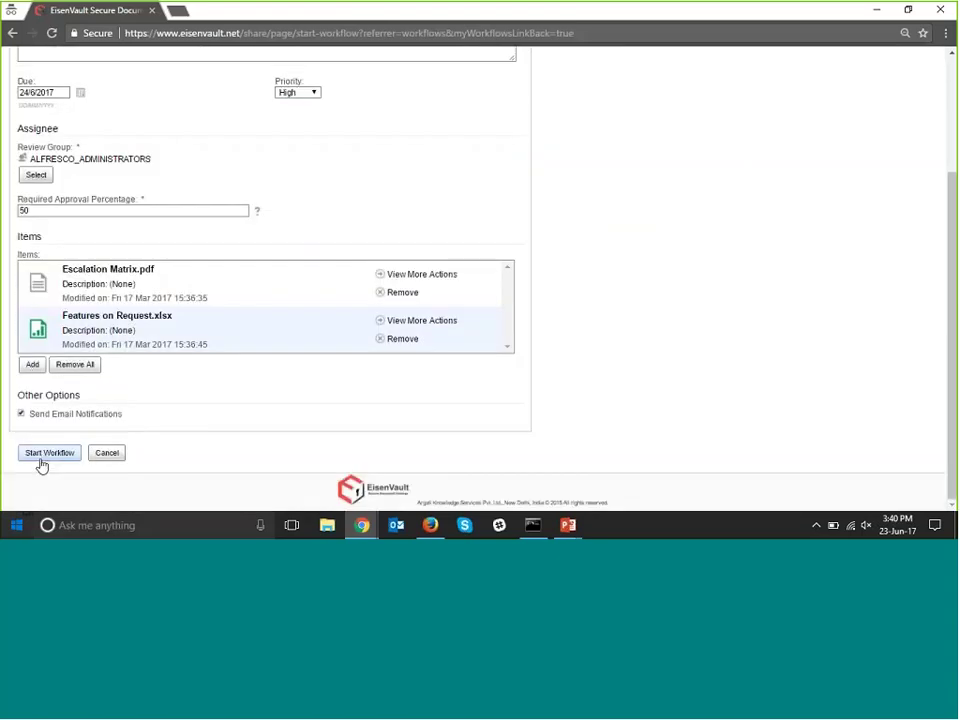
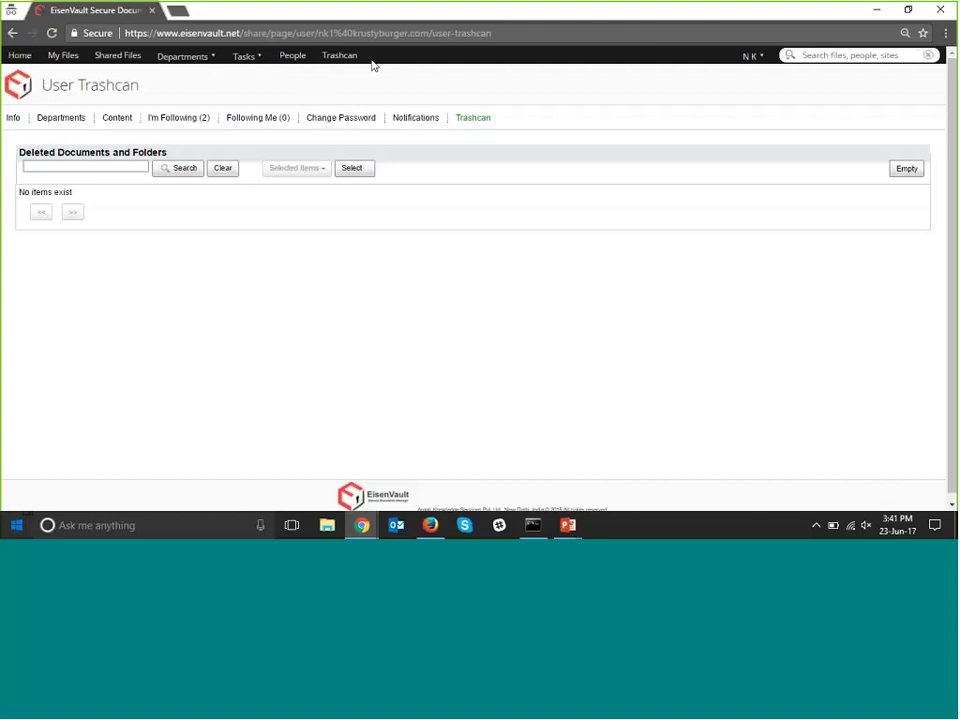
Go to Shared Files to list Laptop Invoice.pdf.
{"action": "left_click", "coordinate": [120, 58]}
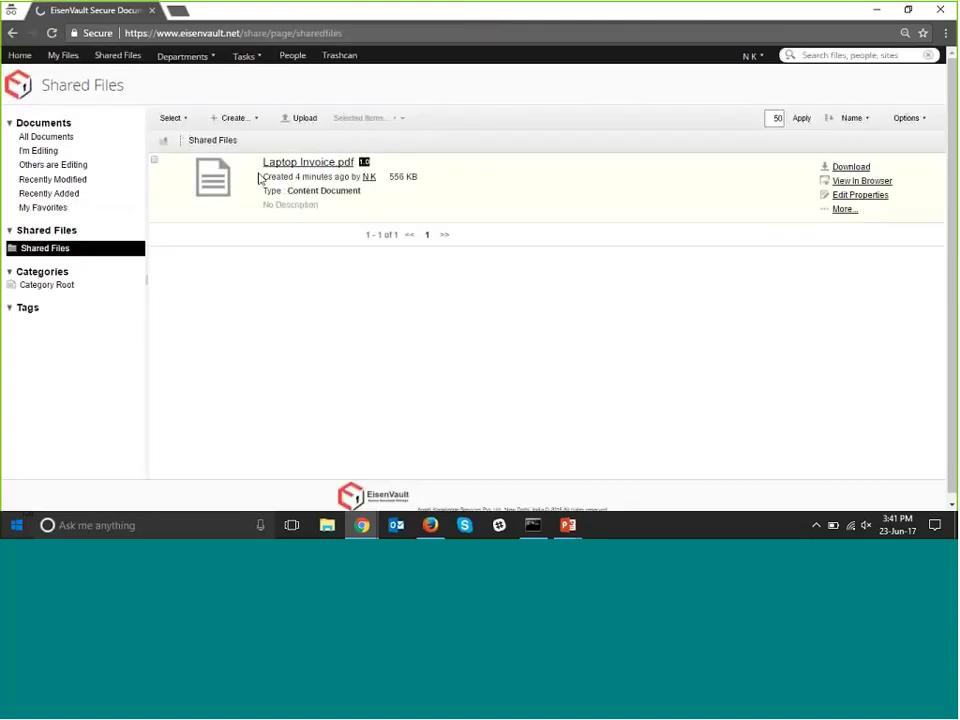
Open Laptop Invoice.pdf's details, review its document actions, then show the Departments menu.
{"action": "left_click", "coordinate": [367, 171]}
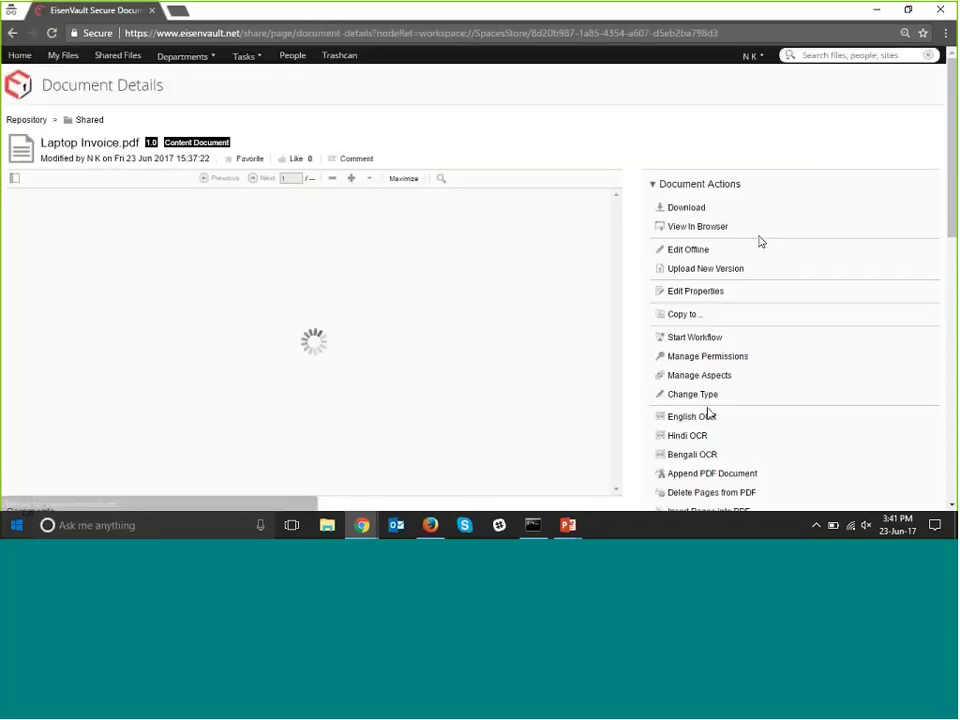
{"action": "scroll", "coordinate": [732, 300], "scroll_direction": "down", "scroll_amount": 4}
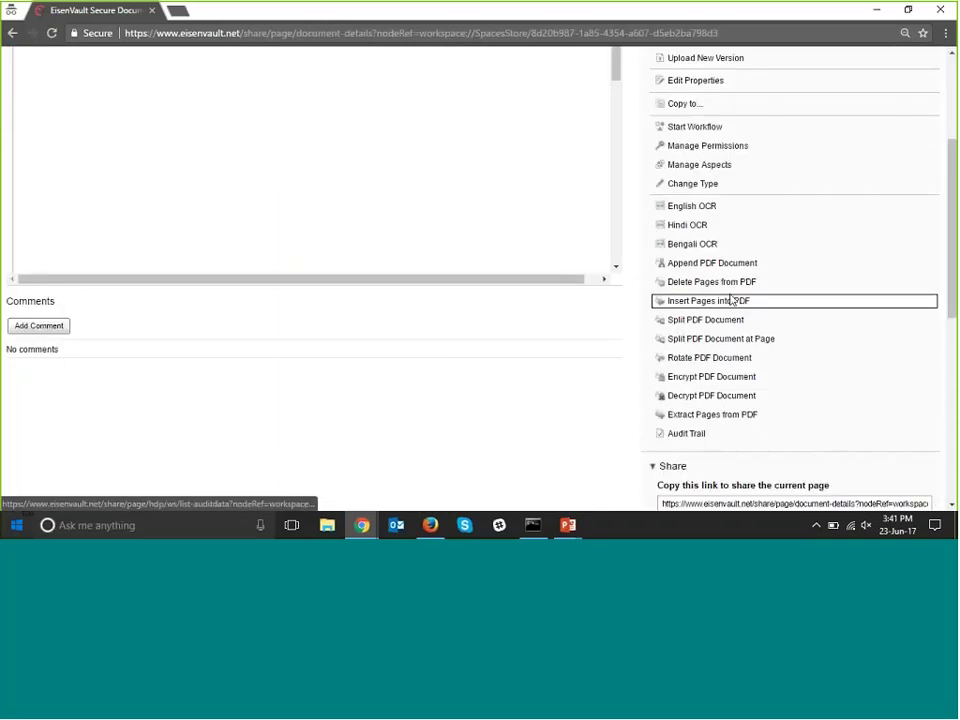
{"action": "scroll", "coordinate": [730, 295], "scroll_direction": "up", "scroll_amount": 3}
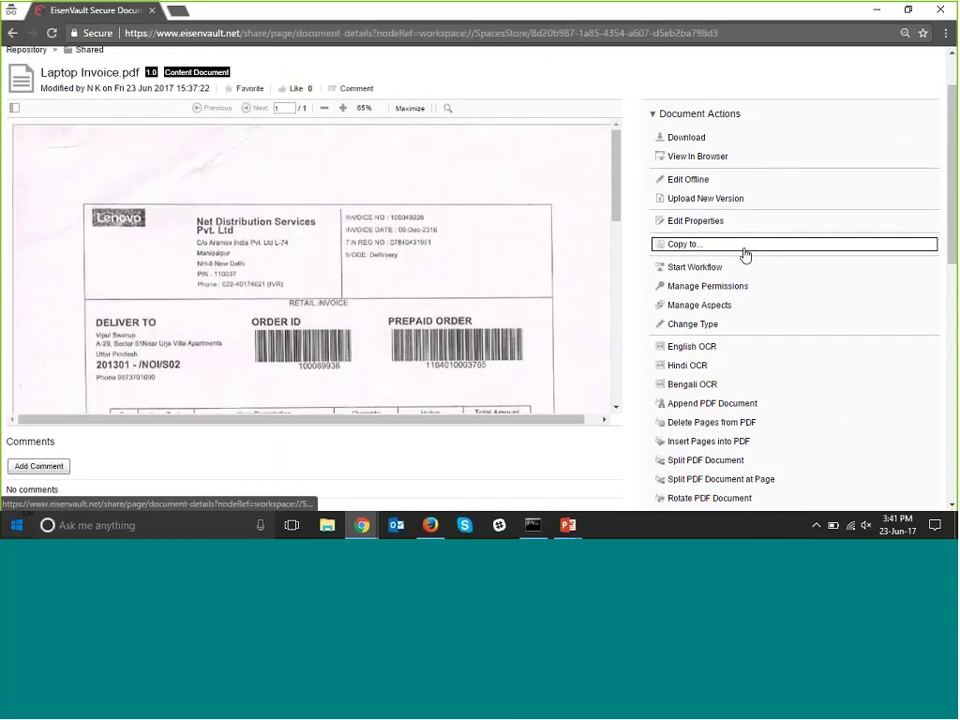
{"action": "scroll", "coordinate": [745, 255], "scroll_direction": "down", "scroll_amount": 2}
{"action": "scroll", "coordinate": [746, 261], "scroll_direction": "down", "scroll_amount": 4}
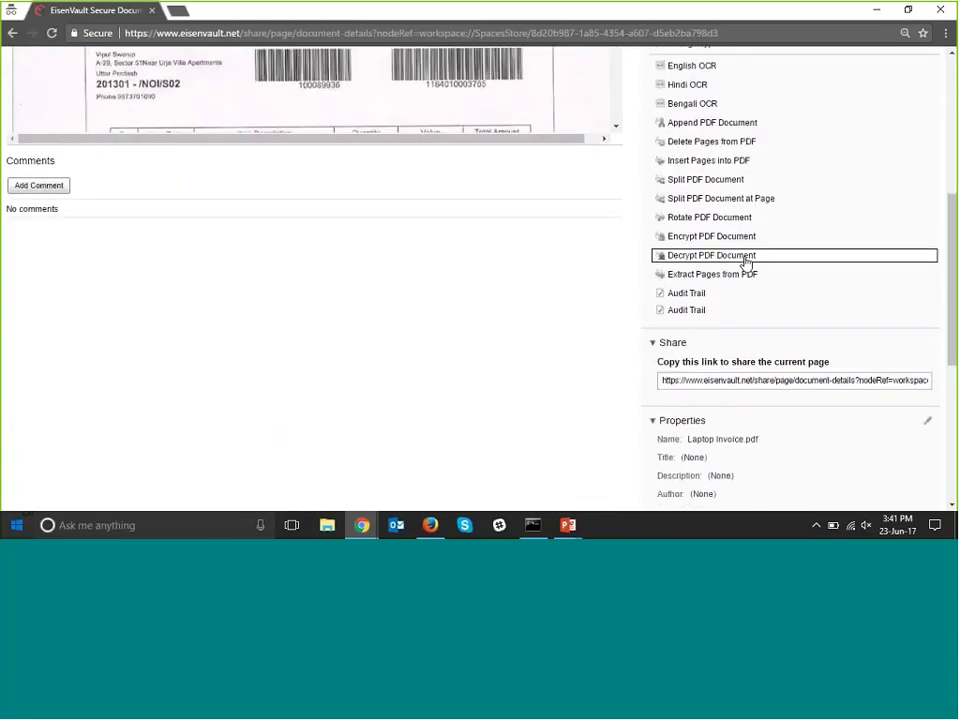
{"action": "scroll", "coordinate": [745, 263], "scroll_direction": "up", "scroll_amount": 4}
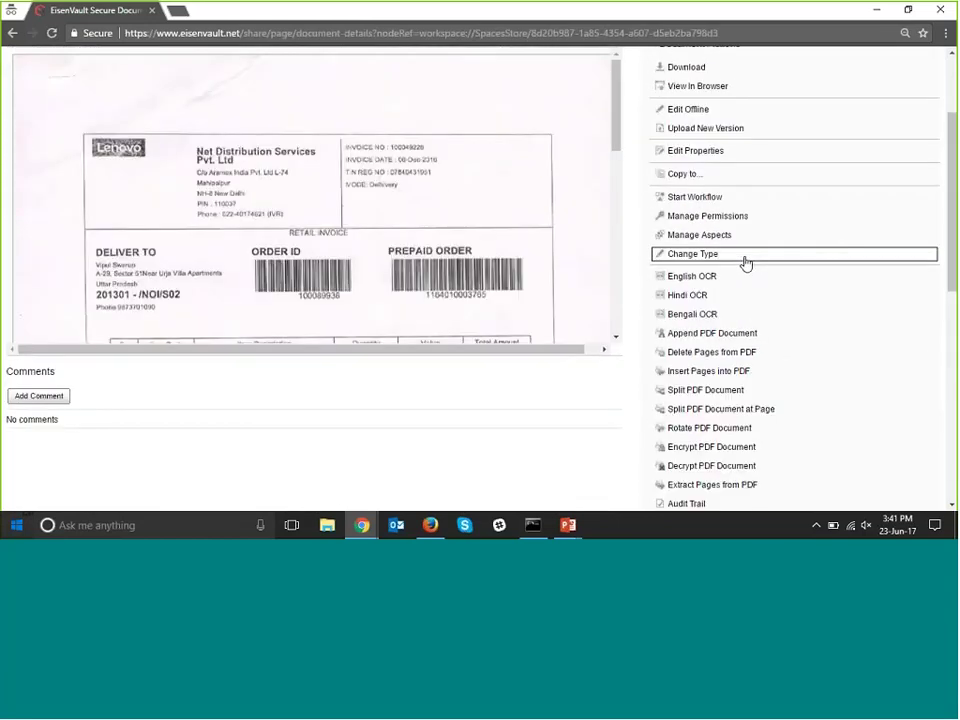
{"action": "scroll", "coordinate": [746, 263], "scroll_direction": "up", "scroll_amount": 3}
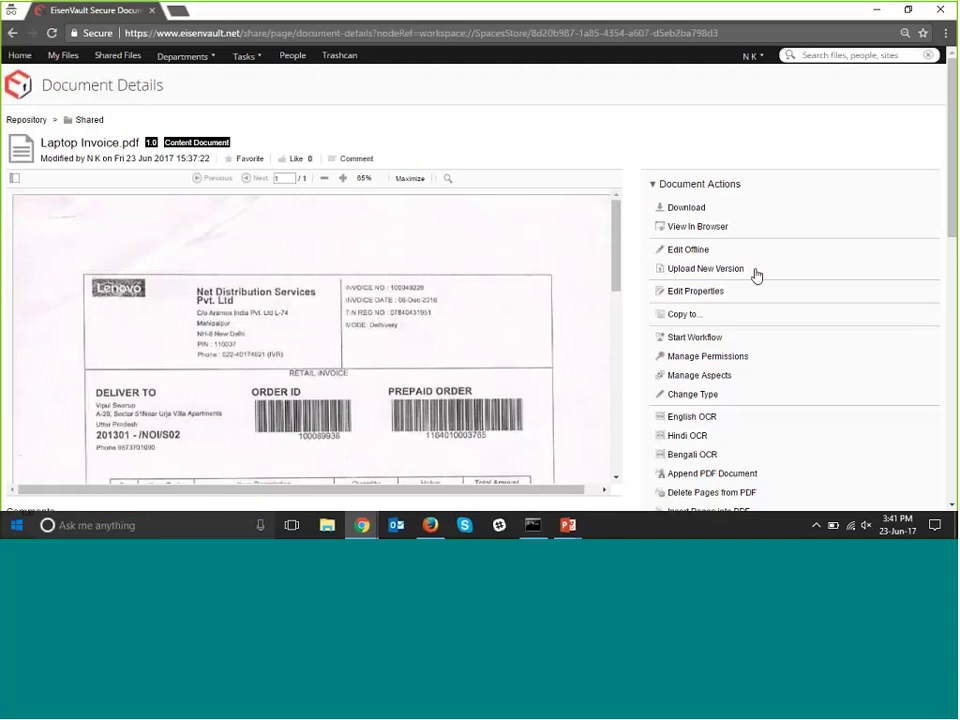
{"action": "scroll", "coordinate": [756, 279], "scroll_direction": "down", "scroll_amount": 2}
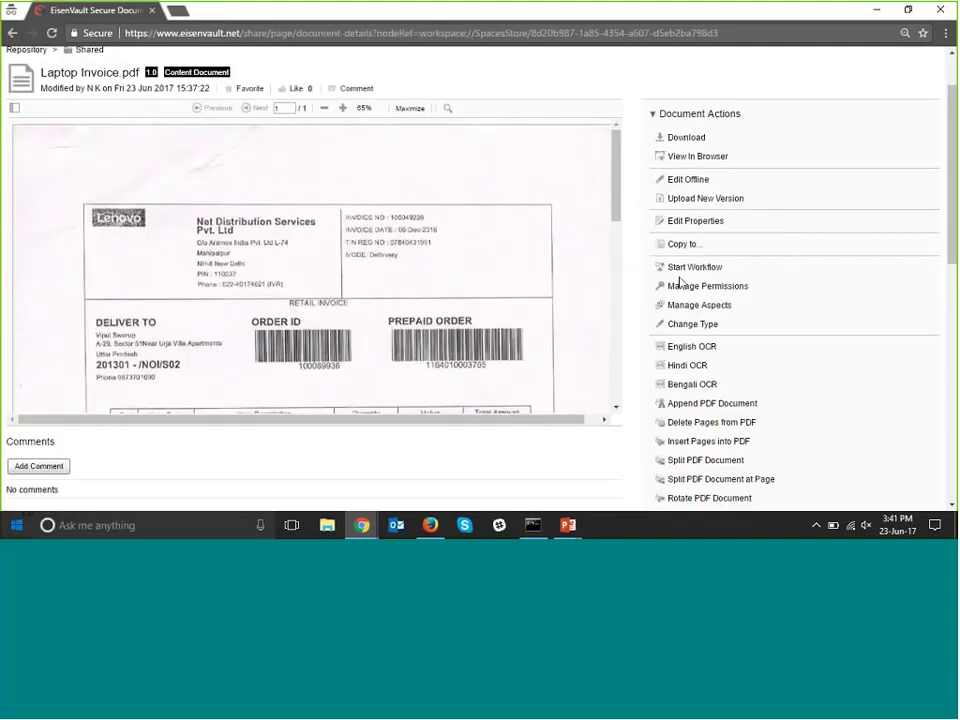
{"action": "scroll", "coordinate": [681, 282], "scroll_direction": "up", "scroll_amount": 2}
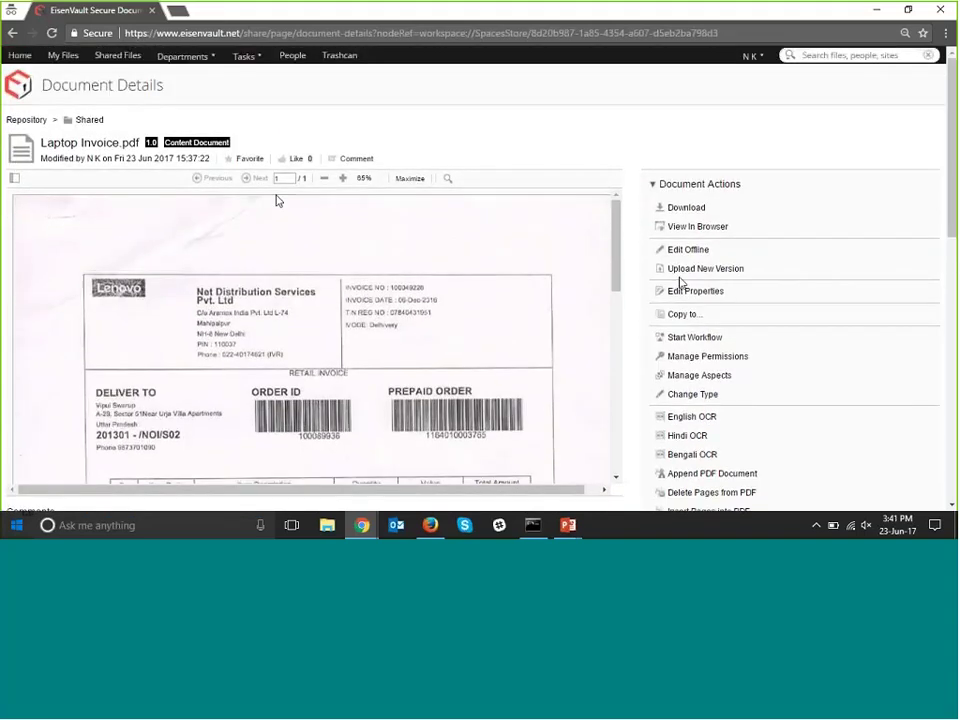
{"action": "left_click", "coordinate": [185, 56]}
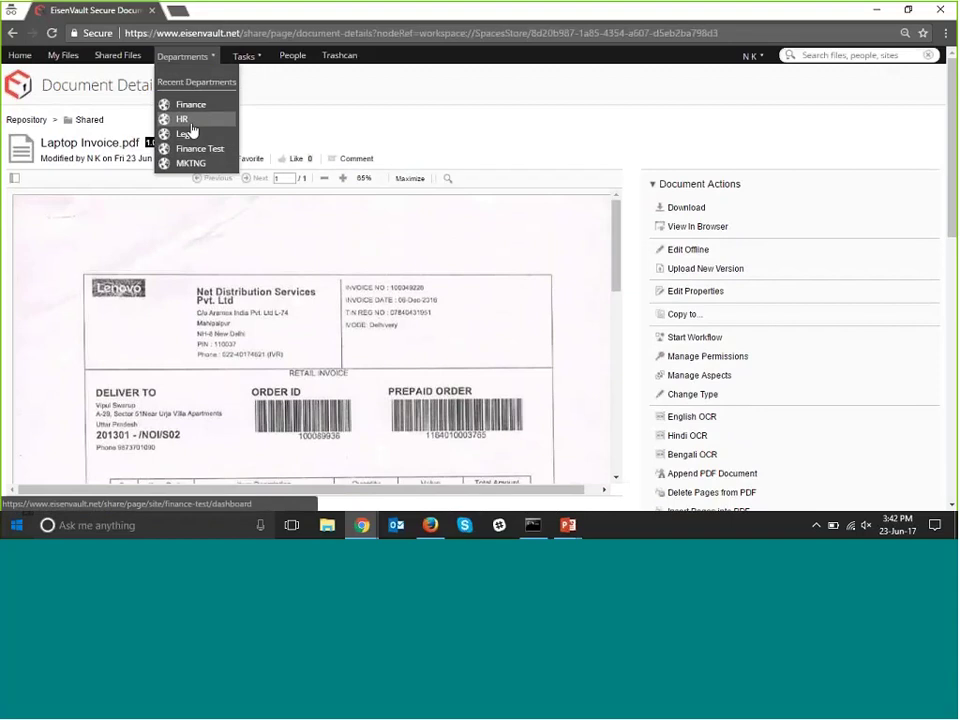
Visit the Accounts department dashboard from Home, then return to the personal dashboard.
{"action": "left_click", "coordinate": [18, 57]}
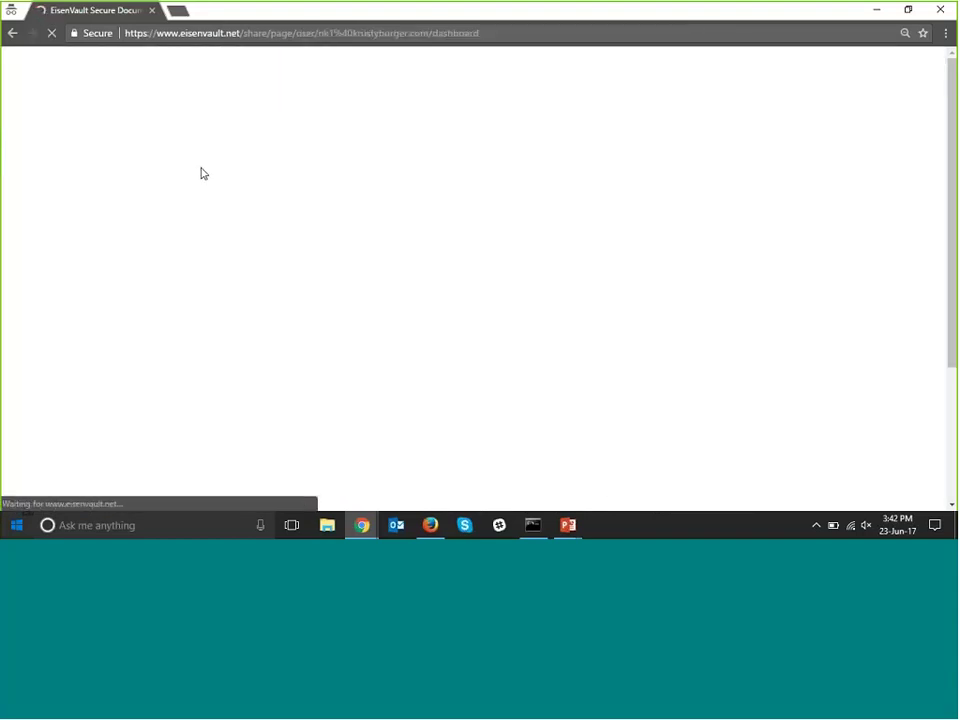
{"action": "scroll", "coordinate": [106, 198], "scroll_direction": "down", "scroll_amount": 3}
{"action": "scroll", "coordinate": [100, 191], "scroll_direction": "up", "scroll_amount": 1}
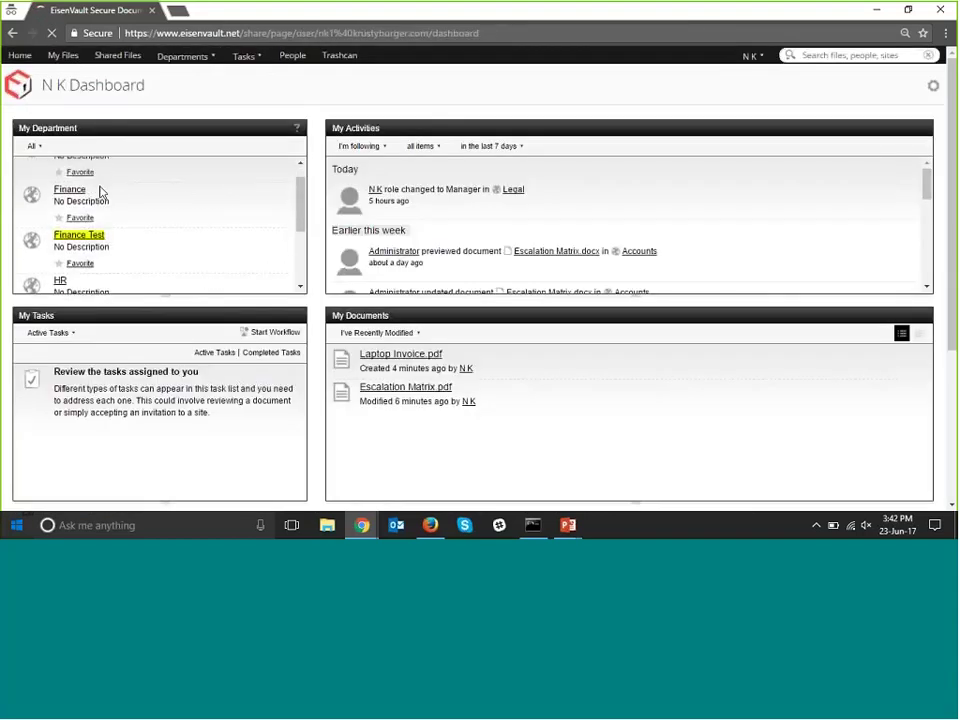
{"action": "scroll", "coordinate": [100, 191], "scroll_direction": "up", "scroll_amount": 1}
{"action": "left_click", "coordinate": [70, 167]}
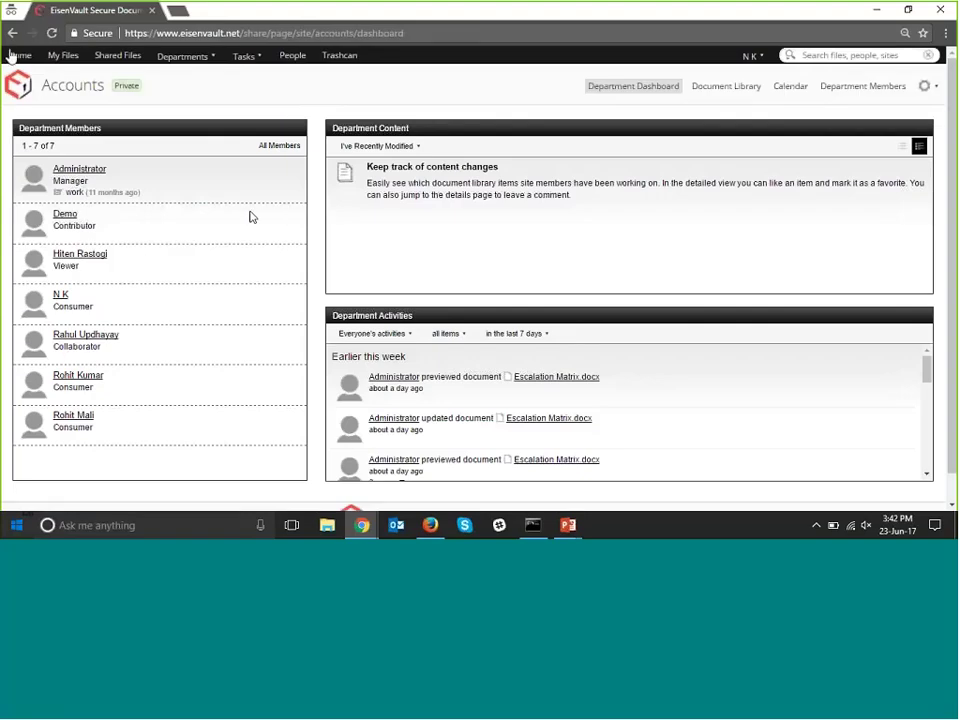
{"action": "left_click", "coordinate": [17, 55]}
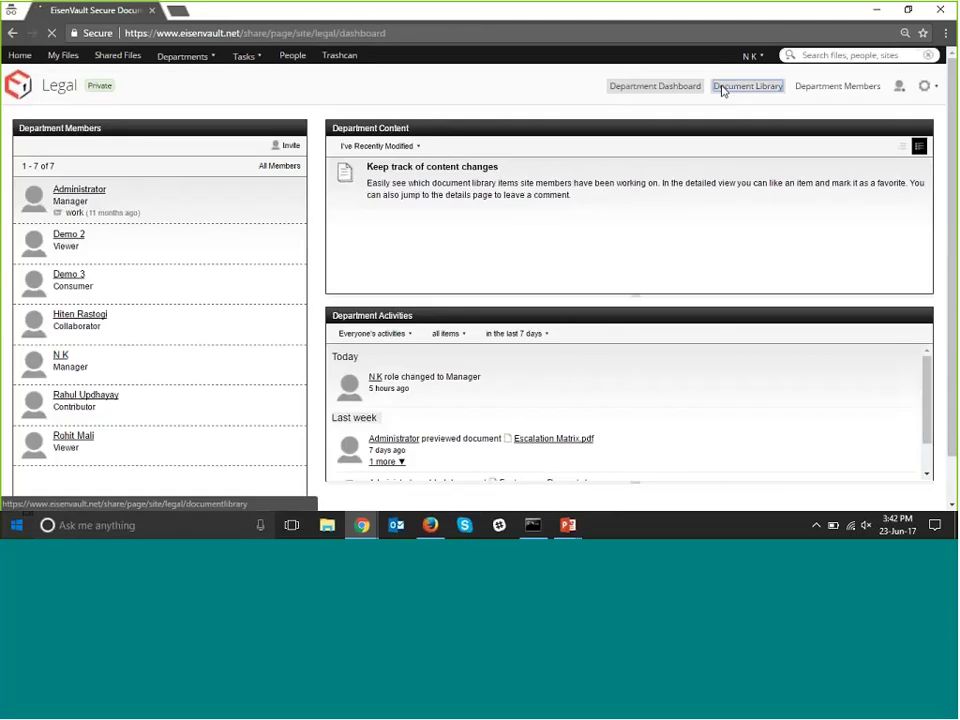
Open the Legal Document Library and tick the Trademark folder.
{"action": "left_click", "coordinate": [723, 88]}
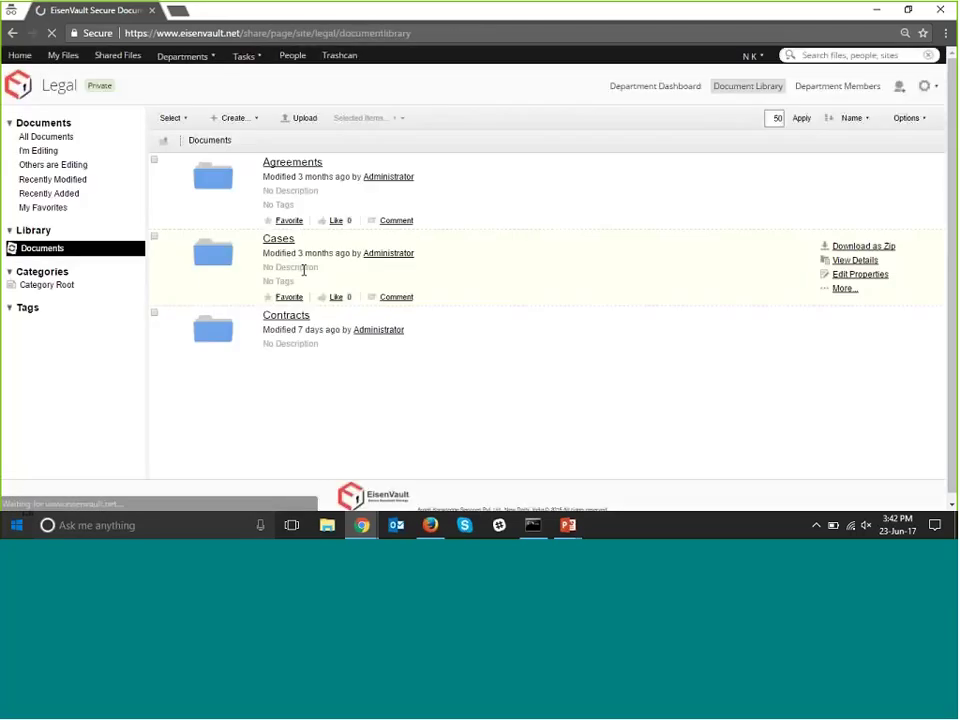
{"action": "scroll", "coordinate": [308, 272], "scroll_direction": "down", "scroll_amount": 3}
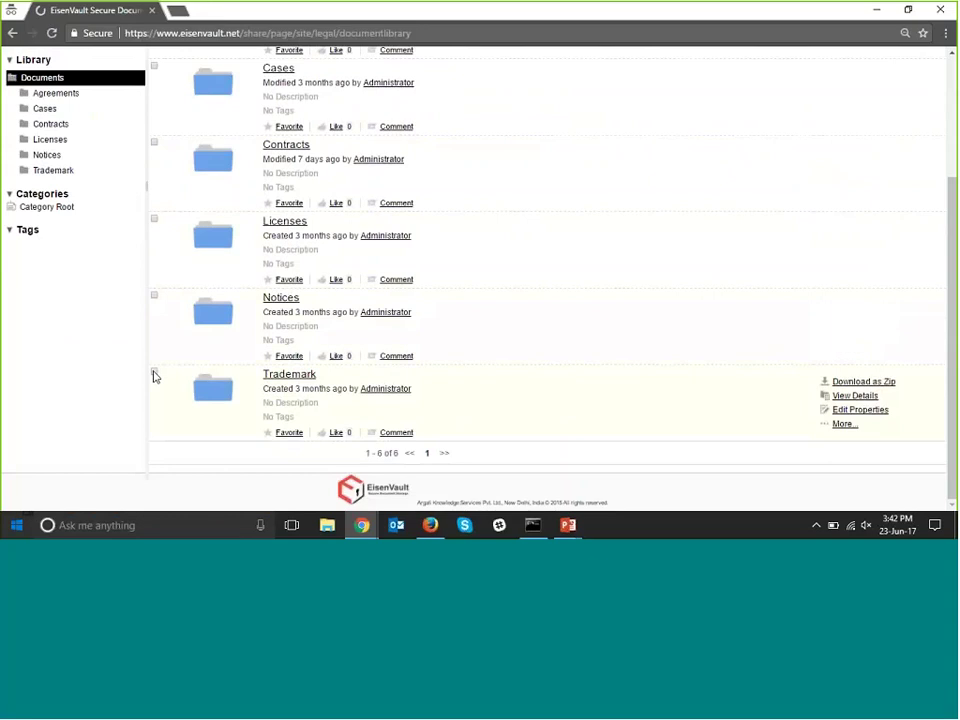
{"action": "left_click", "coordinate": [154, 371]}
{"action": "scroll", "coordinate": [540, 171], "scroll_direction": "up", "scroll_amount": 5}
Delete the Trademark folder, then permanently purge it from the trashcan.
{"action": "left_click", "coordinate": [366, 118]}
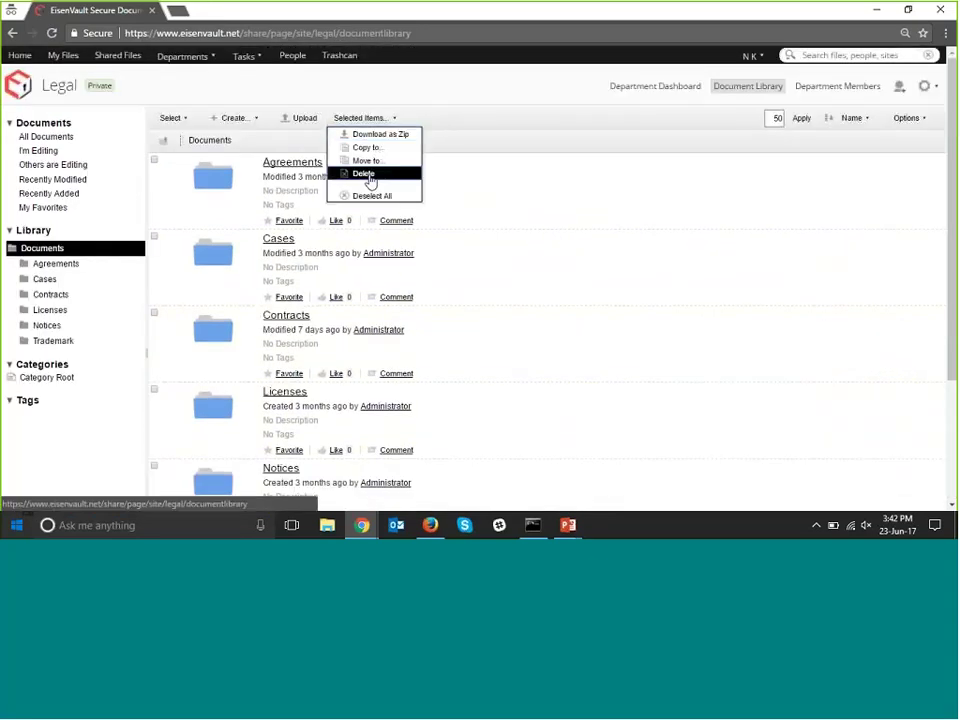
{"action": "left_click", "coordinate": [364, 175]}
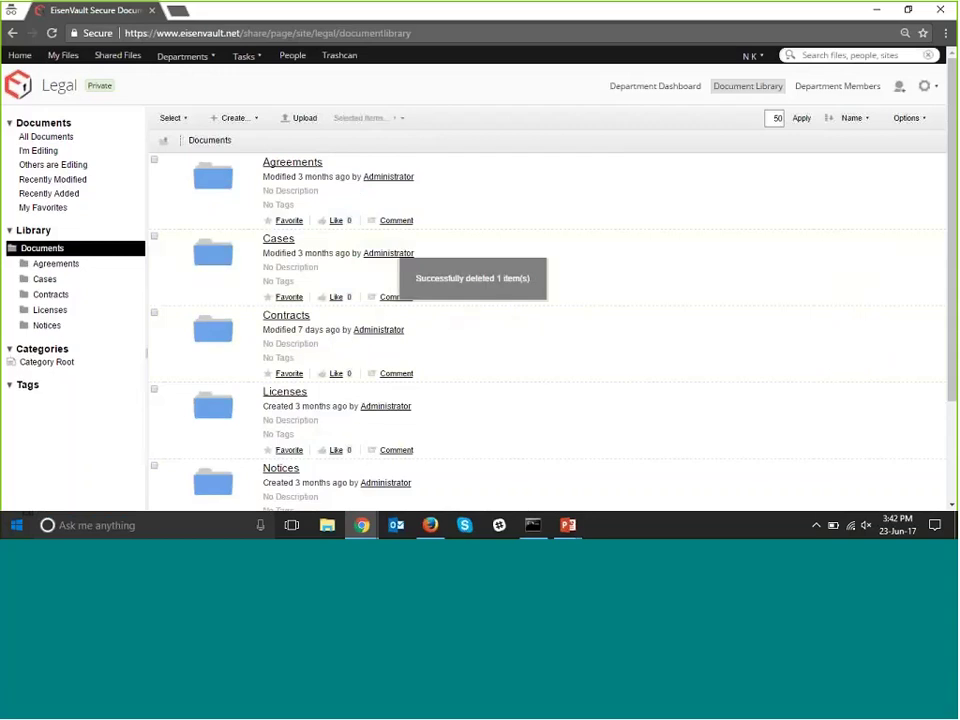
{"action": "left_click", "coordinate": [339, 55]}
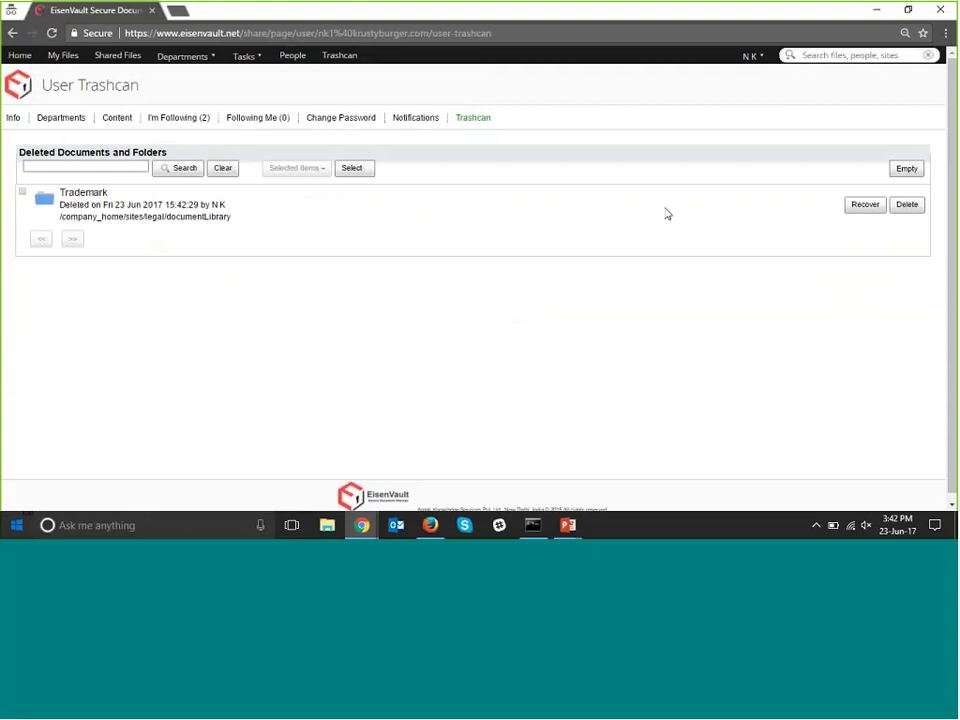
{"action": "left_click", "coordinate": [22, 191]}
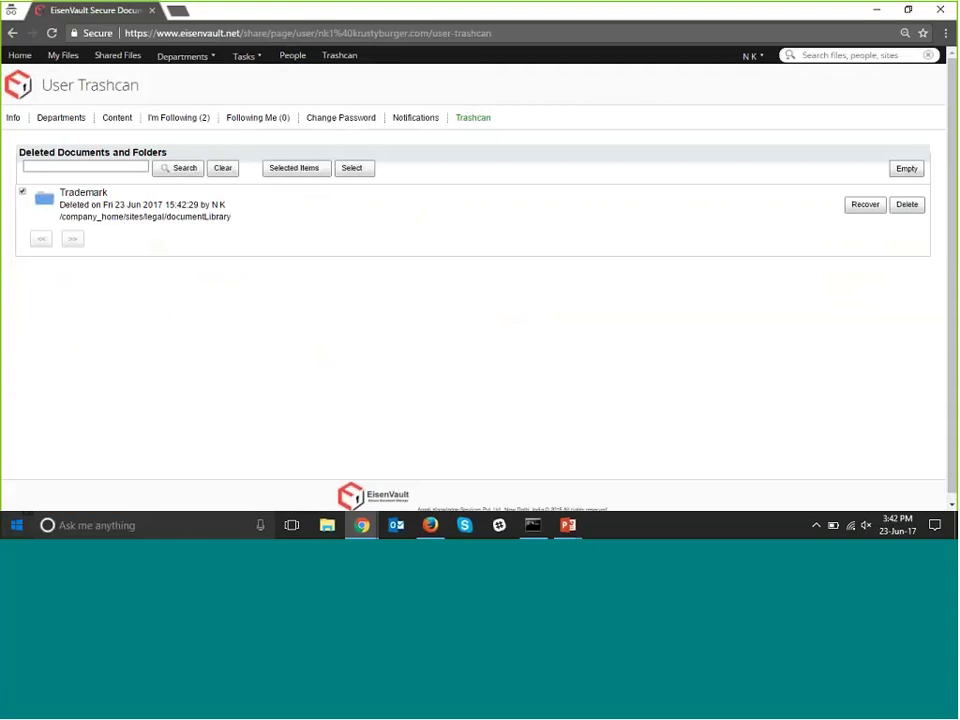
{"action": "left_click", "coordinate": [904, 206]}
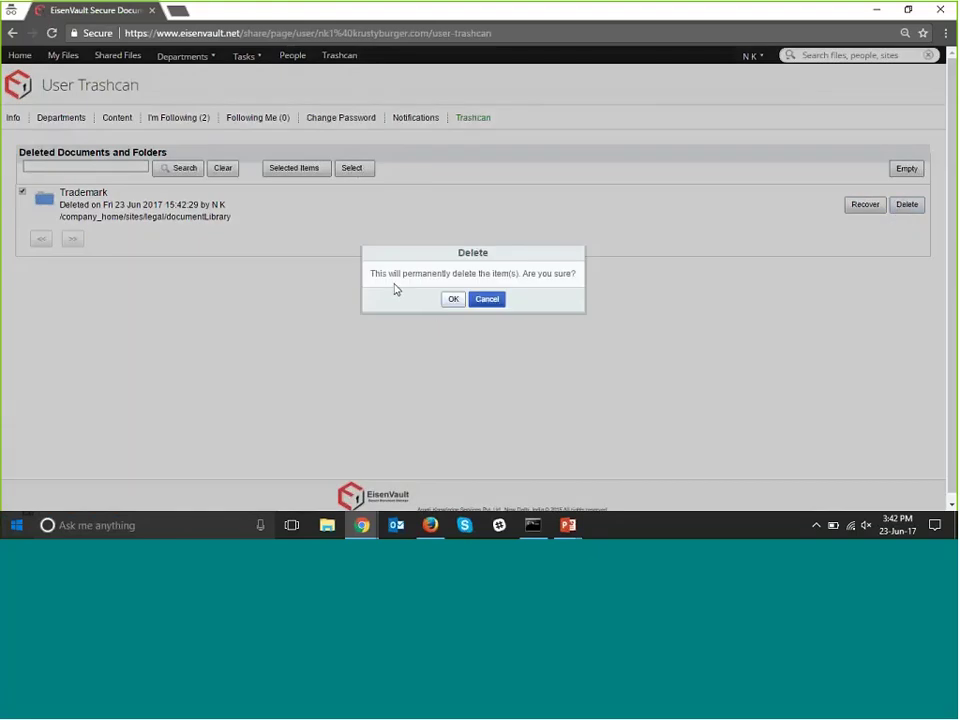
{"action": "left_click", "coordinate": [452, 301]}
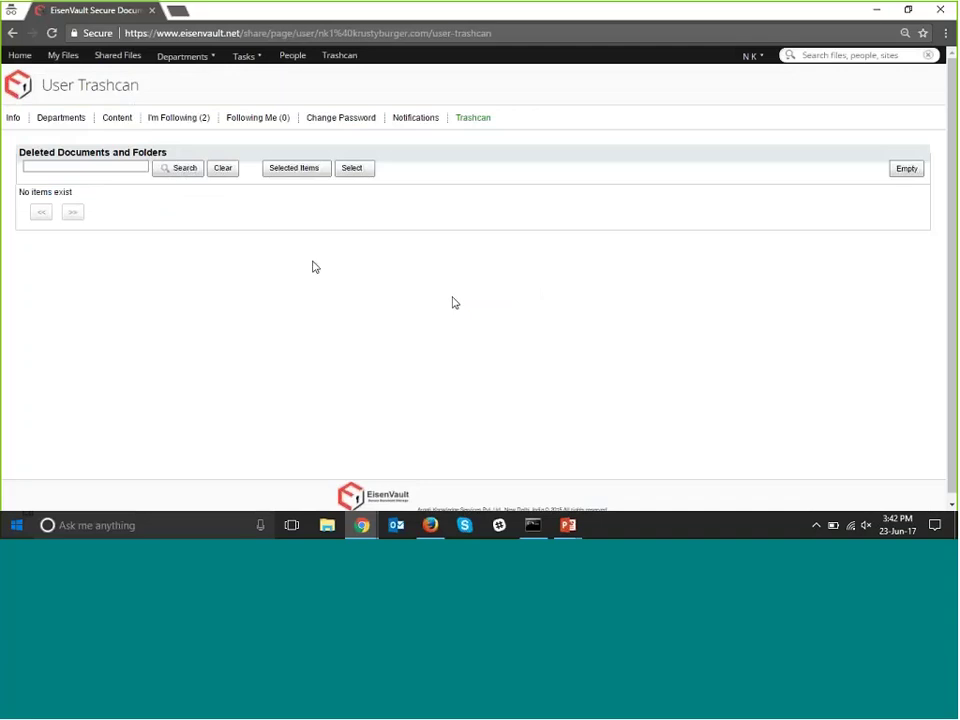
Go Home and open the Legal department dashboard.
{"action": "left_click", "coordinate": [19, 55]}
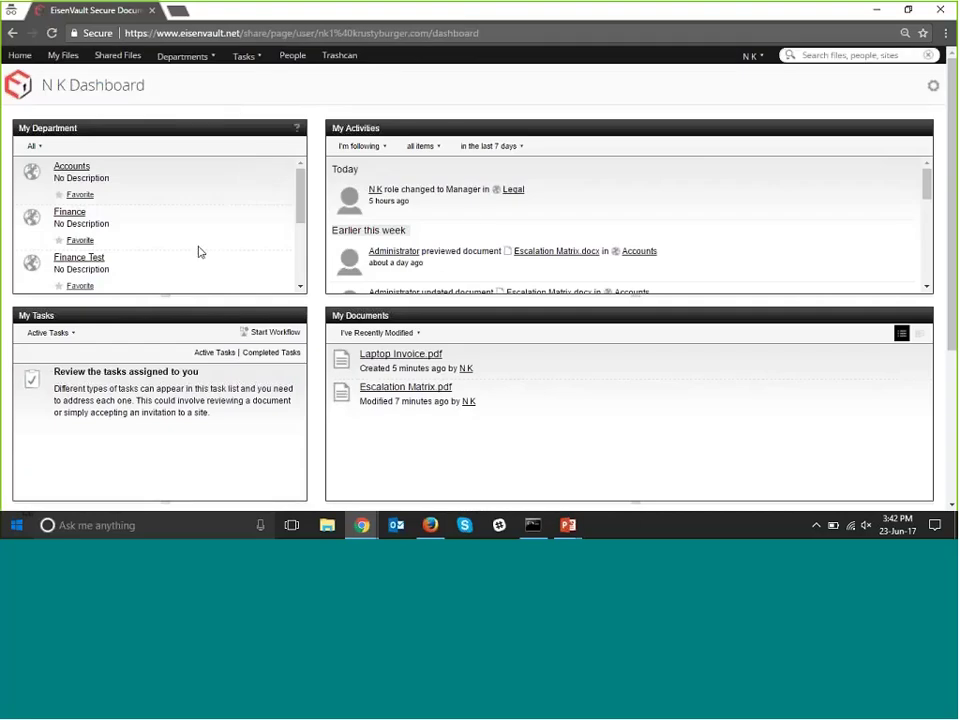
{"action": "left_click", "coordinate": [512, 193]}
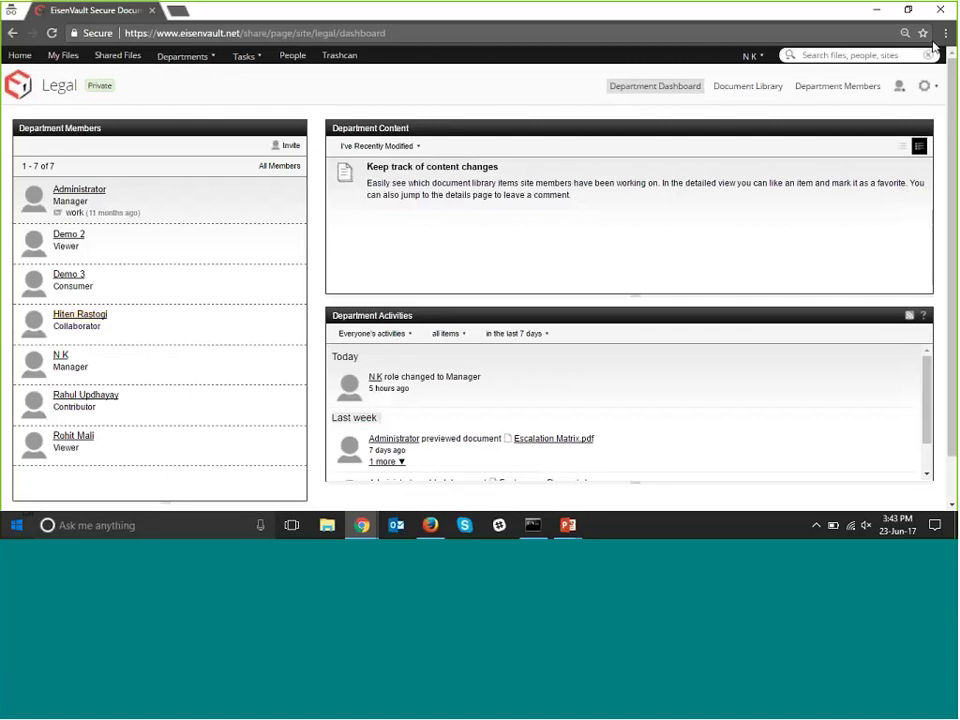
Customize the Legal dashboard and choose the 'Three columns: wide centre' layout.
{"action": "left_click", "coordinate": [926, 86]}
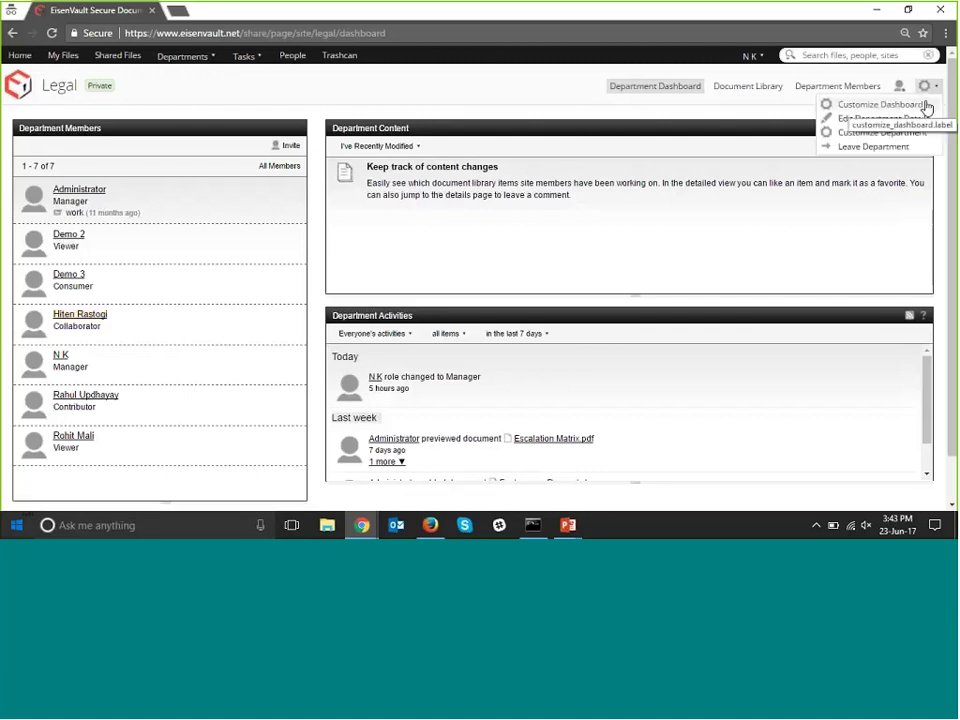
{"action": "left_click", "coordinate": [927, 105]}
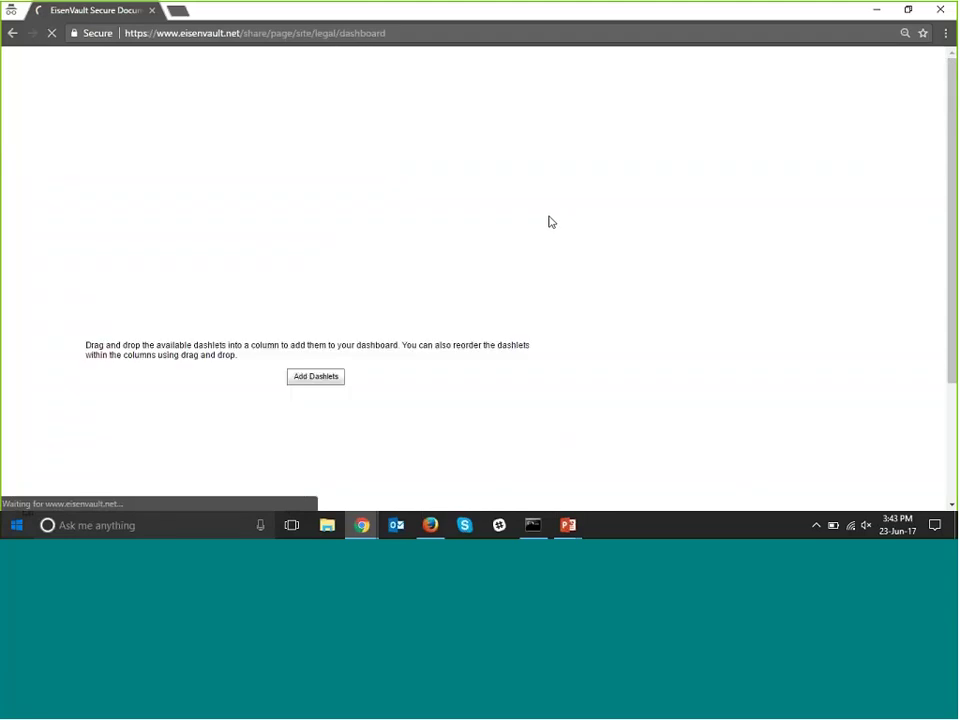
{"action": "scroll", "coordinate": [549, 222], "scroll_direction": "down", "scroll_amount": 2}
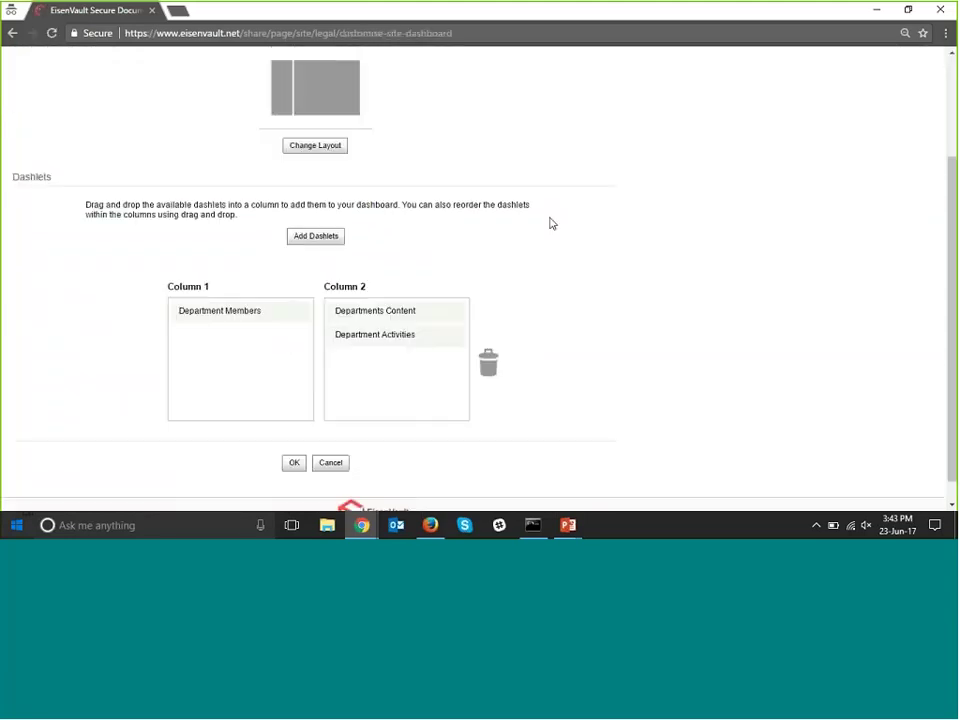
{"action": "scroll", "coordinate": [308, 288], "scroll_direction": "up", "scroll_amount": 2}
{"action": "left_click", "coordinate": [315, 286]}
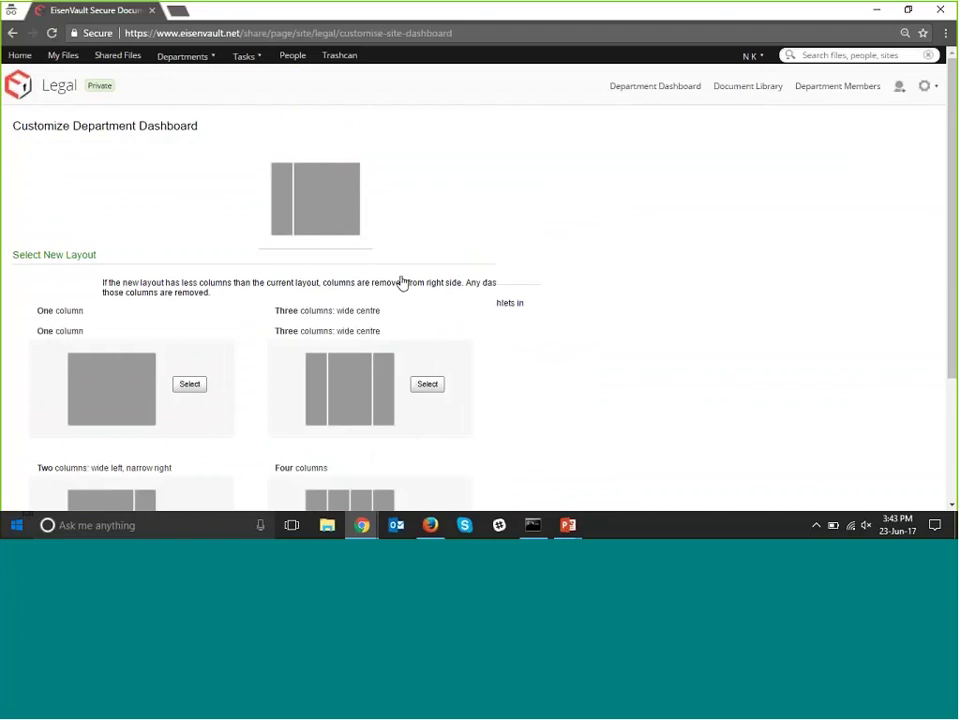
{"action": "scroll", "coordinate": [400, 282], "scroll_direction": "down", "scroll_amount": 2}
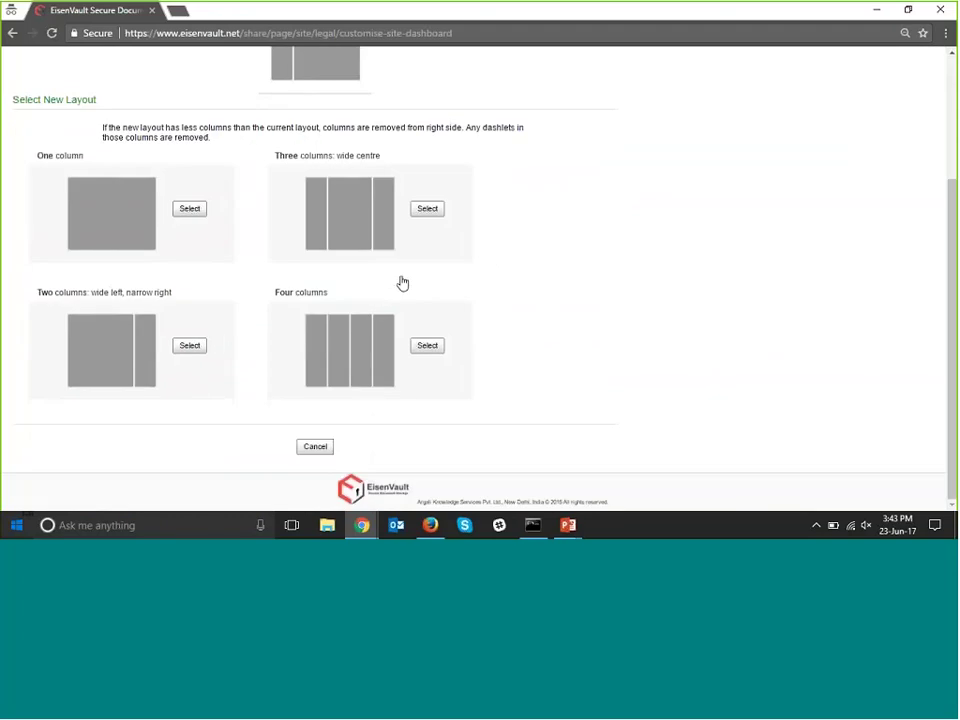
{"action": "scroll", "coordinate": [300, 240], "scroll_direction": "up", "scroll_amount": 2}
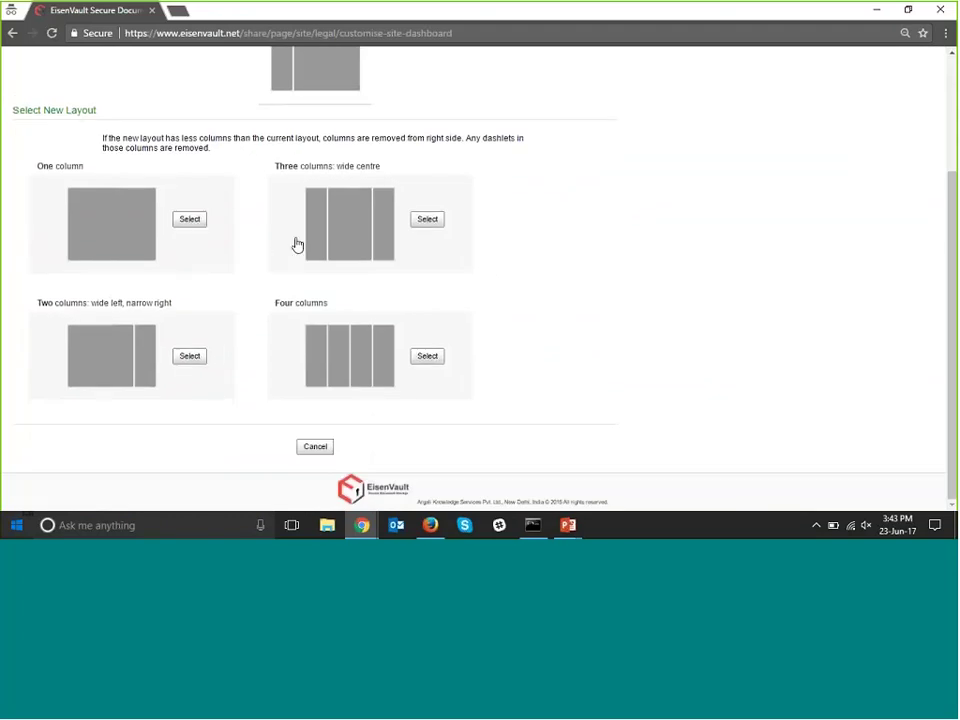
{"action": "scroll", "coordinate": [320, 208], "scroll_direction": "down", "scroll_amount": 2}
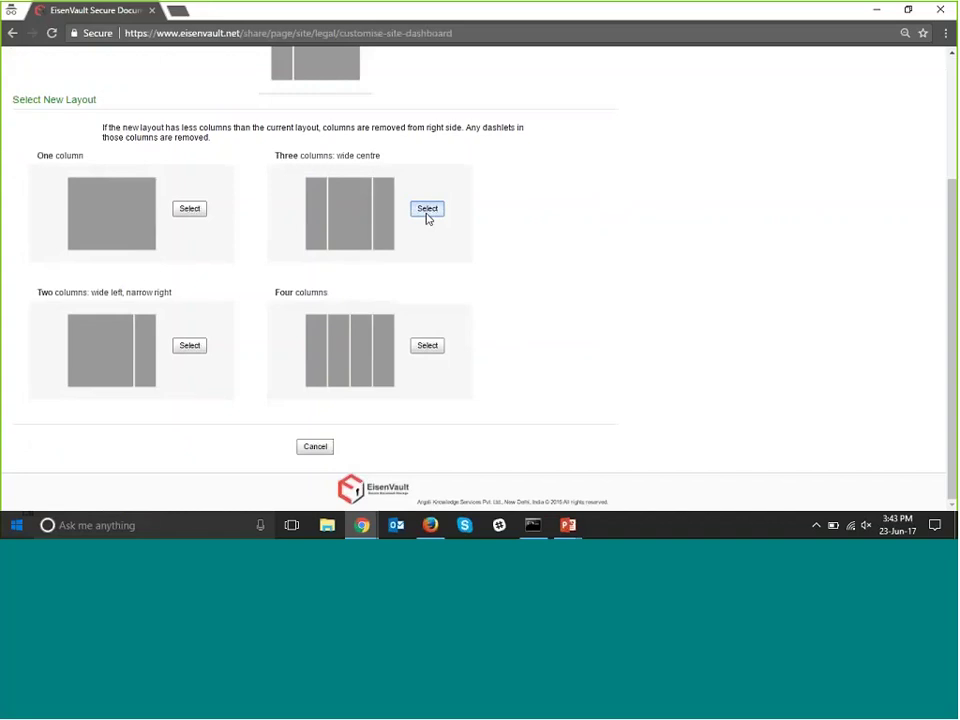
{"action": "left_click", "coordinate": [426, 213]}
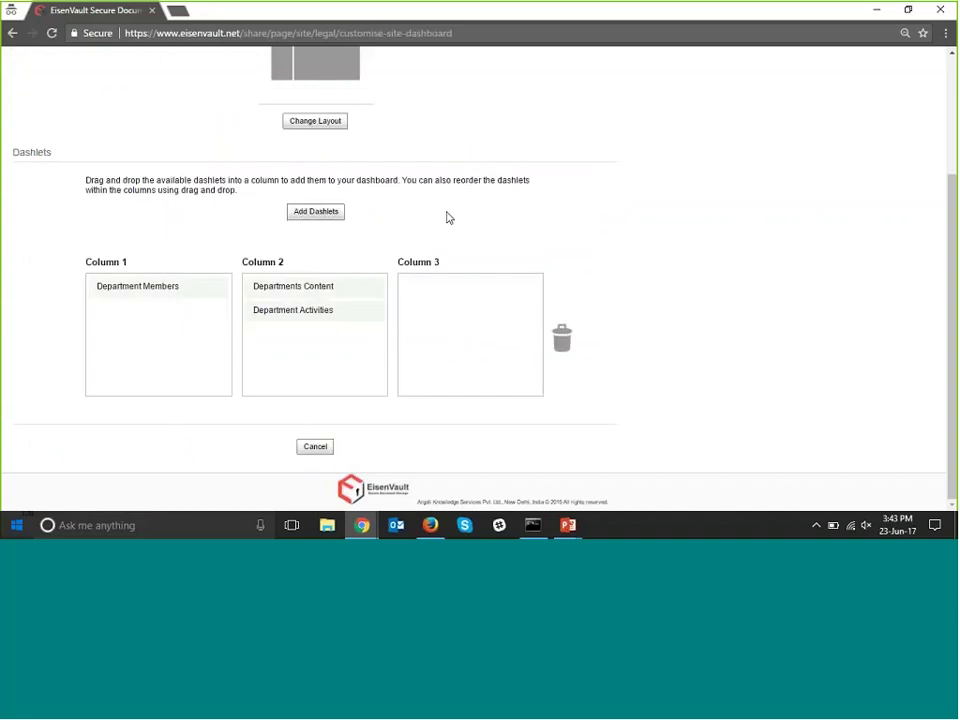
Add the File Type Breakdown dashlet to Column 1.
{"action": "left_click", "coordinate": [316, 212]}
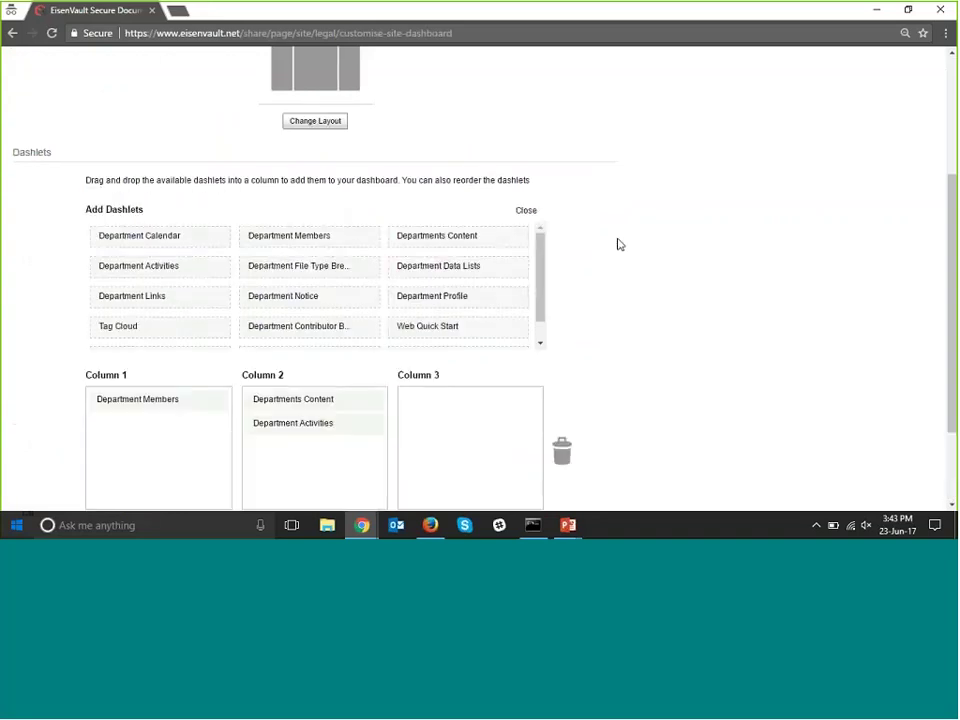
{"action": "scroll", "coordinate": [561, 215], "scroll_direction": "down", "scroll_amount": 1}
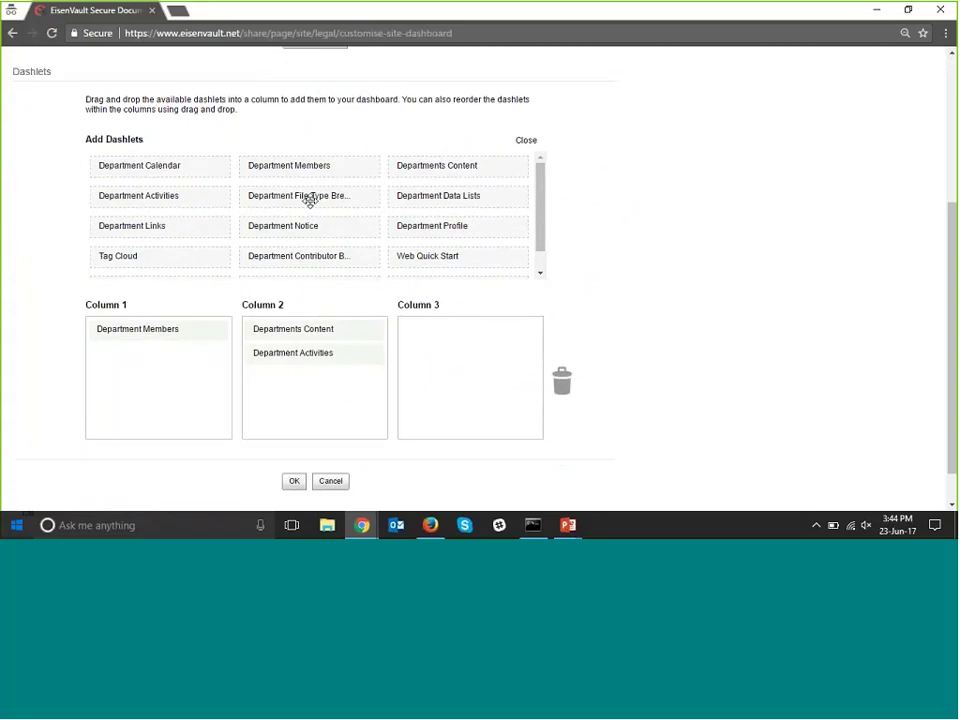
{"action": "left_click_drag", "start_coordinate": [310, 200], "coordinate": [153, 383]}
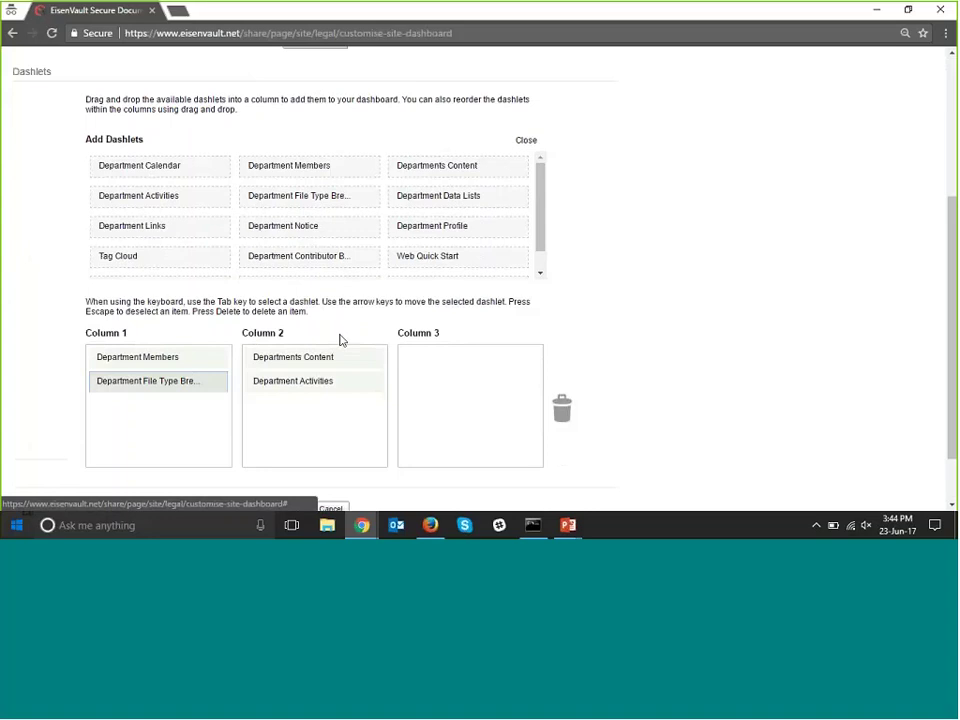
Put Department Notice, Contributor Breakdown and Department Links in Column 3, then save.
{"action": "scroll", "coordinate": [400, 305], "scroll_direction": "down", "scroll_amount": 1}
{"action": "scroll", "coordinate": [401, 305], "scroll_direction": "down", "scroll_amount": 1}
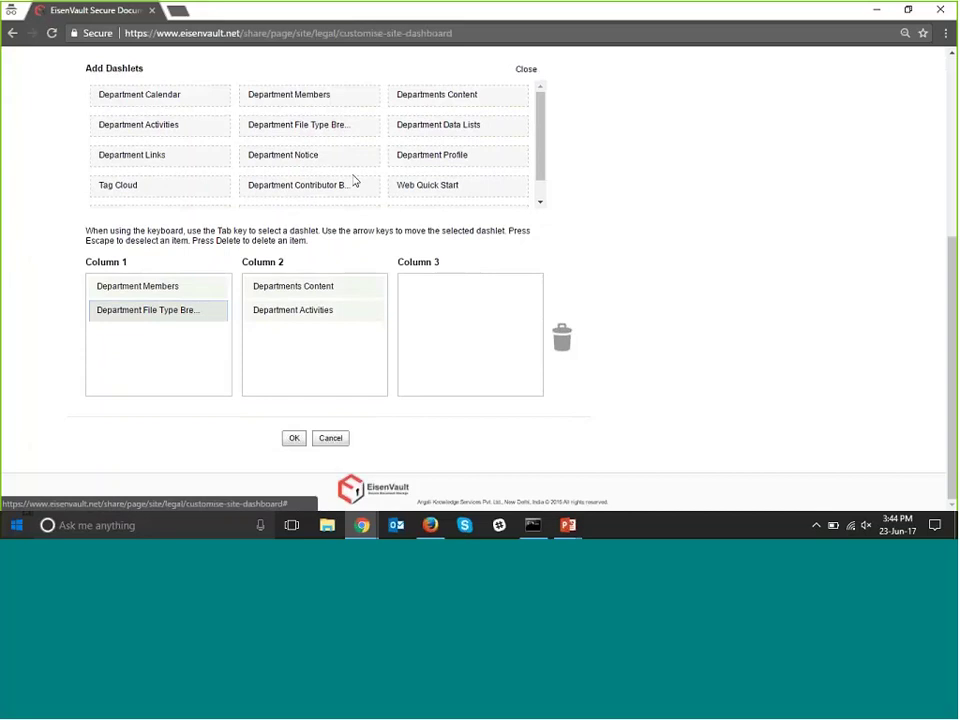
{"action": "left_click_drag", "start_coordinate": [283, 155], "coordinate": [450, 290]}
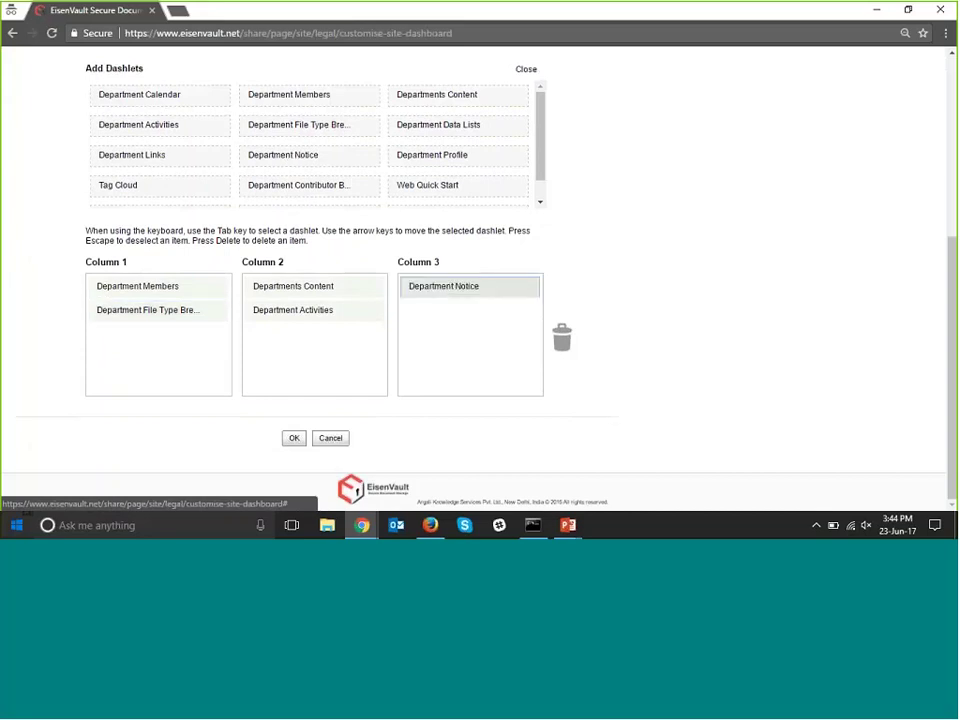
{"action": "left_click_drag", "start_coordinate": [298, 185], "coordinate": [478, 324]}
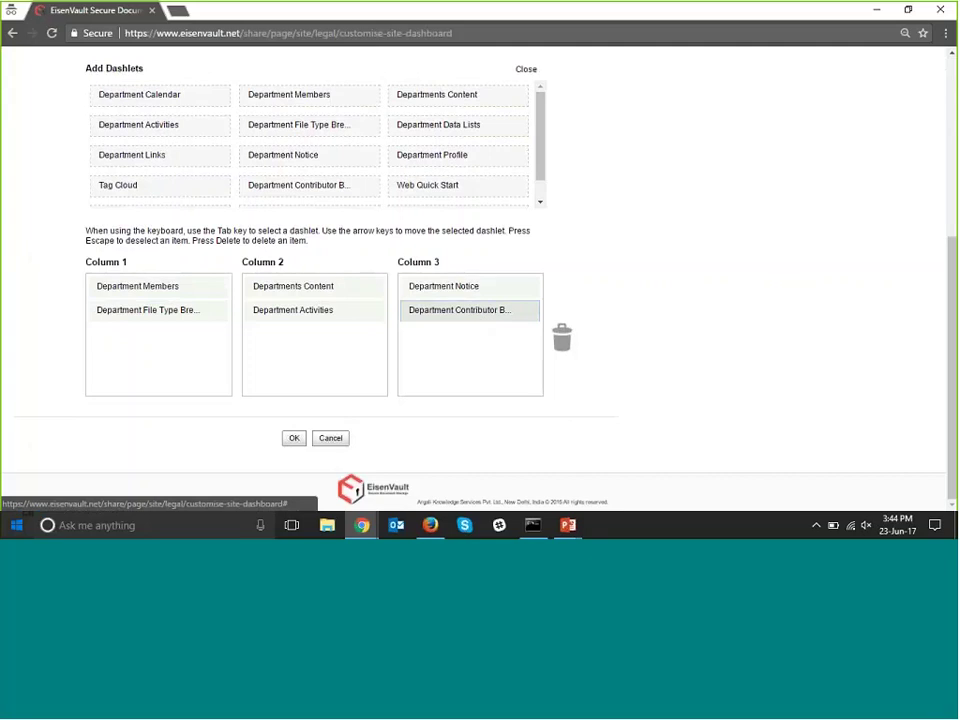
{"action": "left_click_drag", "start_coordinate": [157, 158], "coordinate": [458, 340]}
{"action": "left_click_drag", "start_coordinate": [543, 160], "coordinate": [533, 191]}
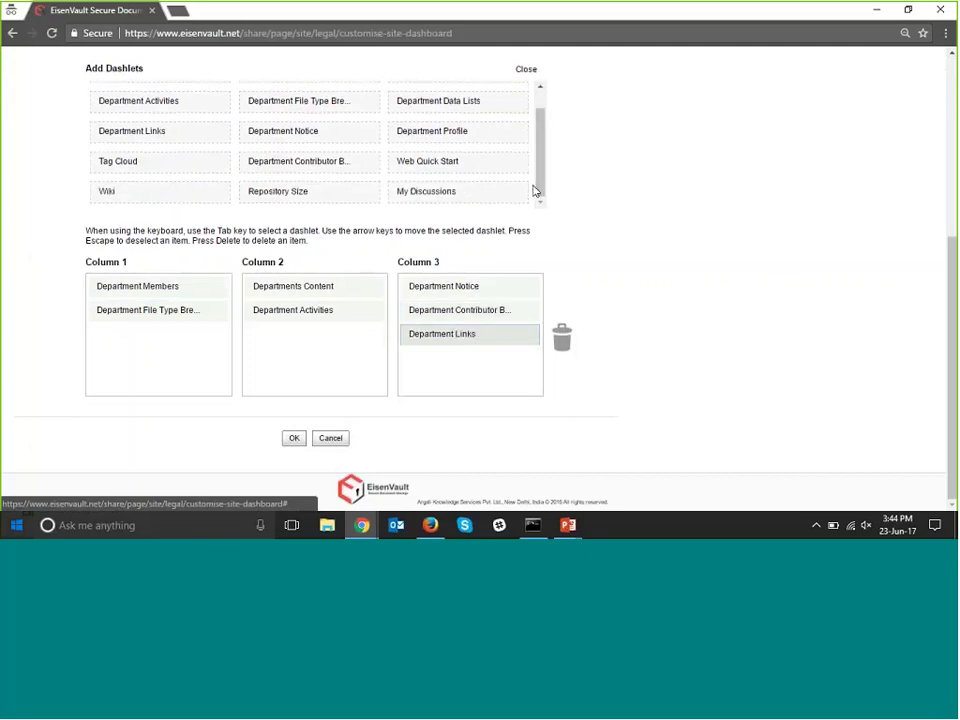
{"action": "left_click", "coordinate": [294, 438]}
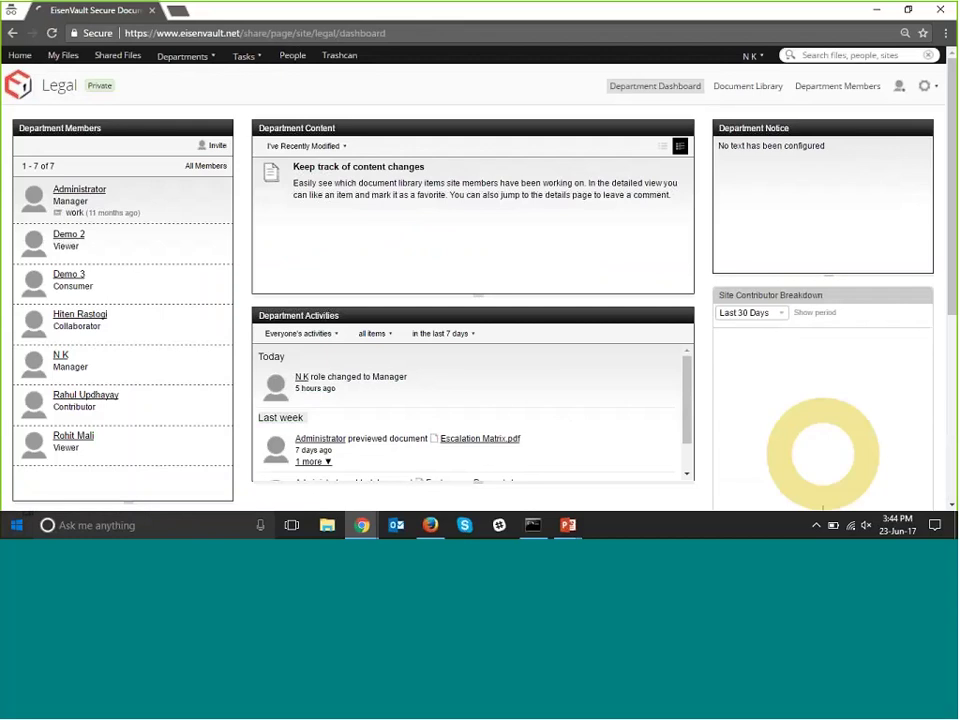
{"action": "scroll", "coordinate": [605, 225], "scroll_direction": "down", "scroll_amount": 2}
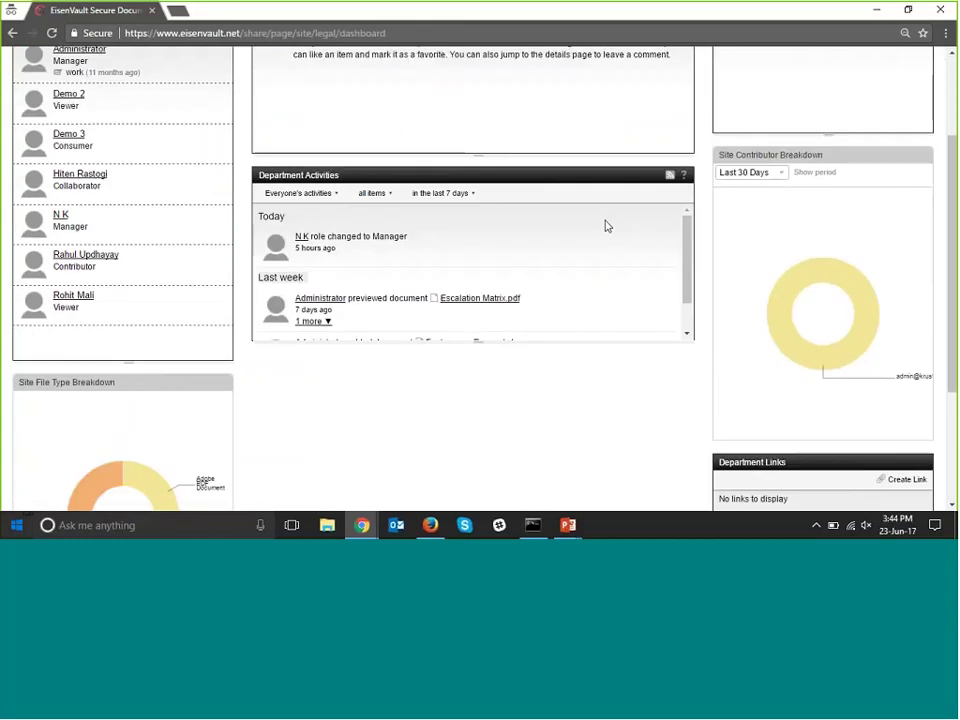
Switch the Department Content filter from 'I've Recently Modified' to 'I'm Editing'.
{"action": "scroll", "coordinate": [605, 225], "scroll_direction": "down", "scroll_amount": 2}
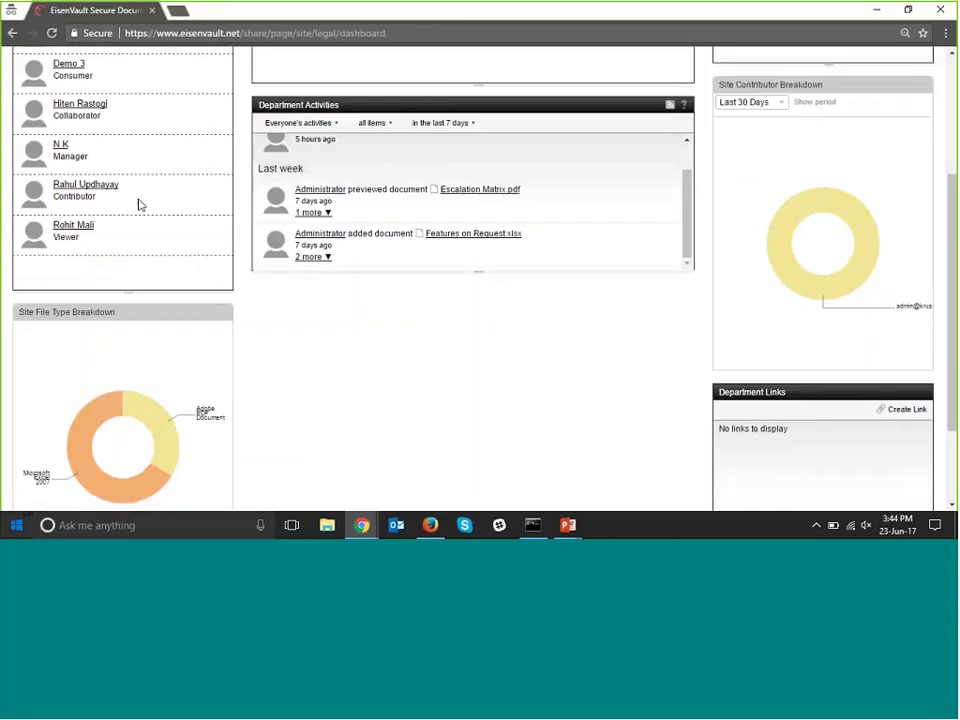
{"action": "scroll", "coordinate": [150, 222], "scroll_direction": "up", "scroll_amount": 2}
{"action": "scroll", "coordinate": [140, 215], "scroll_direction": "up", "scroll_amount": 1}
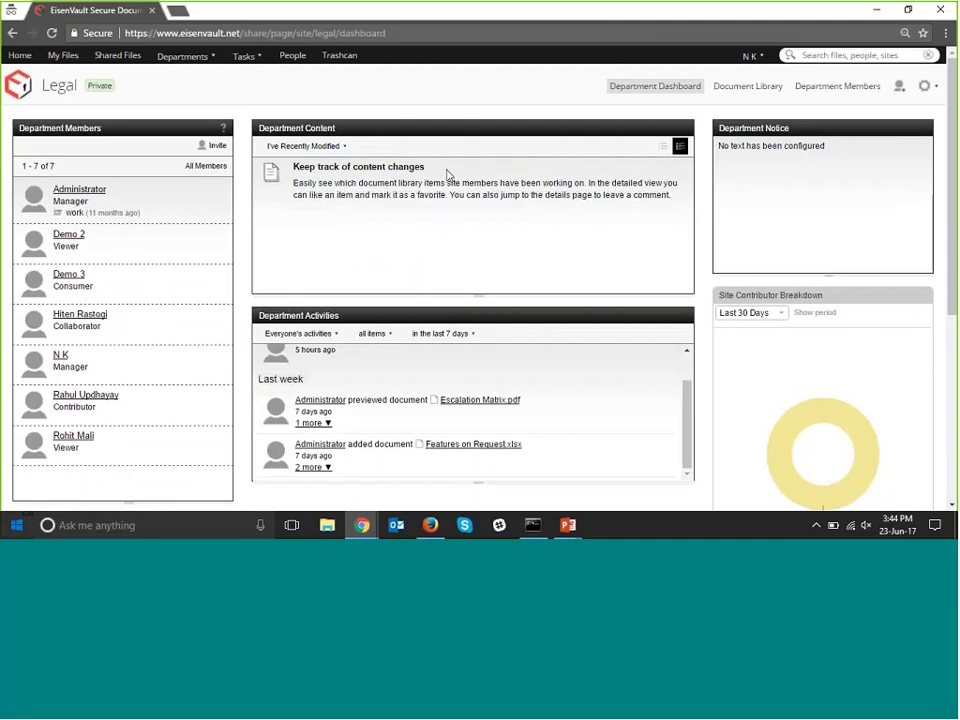
{"action": "left_click", "coordinate": [330, 147]}
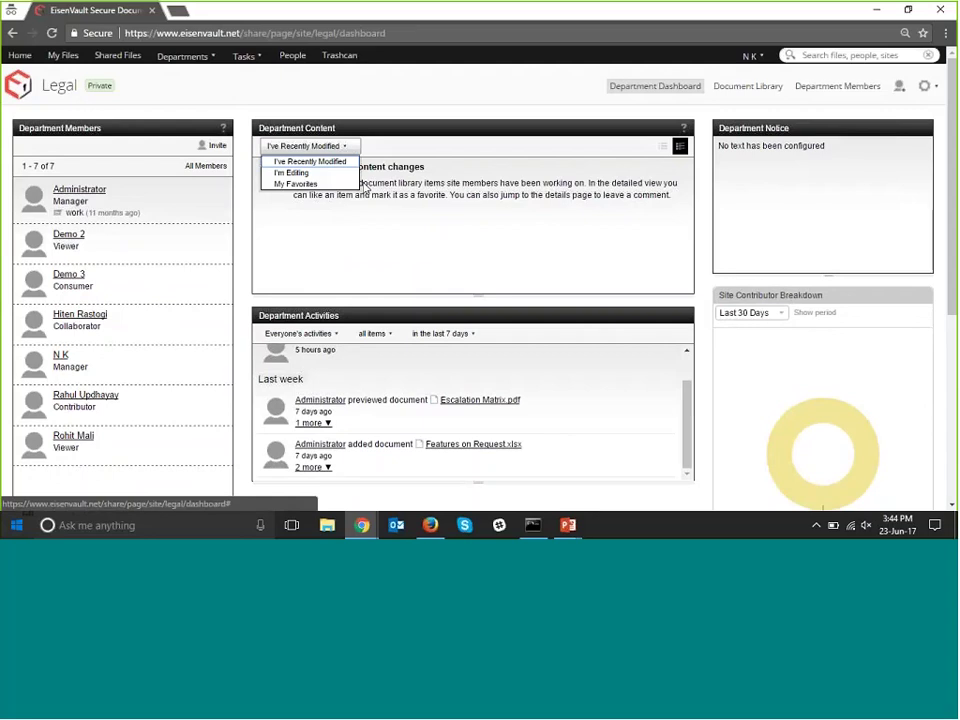
{"action": "left_click", "coordinate": [300, 173]}
{"action": "scroll", "coordinate": [420, 176], "scroll_direction": "down", "scroll_amount": 2}
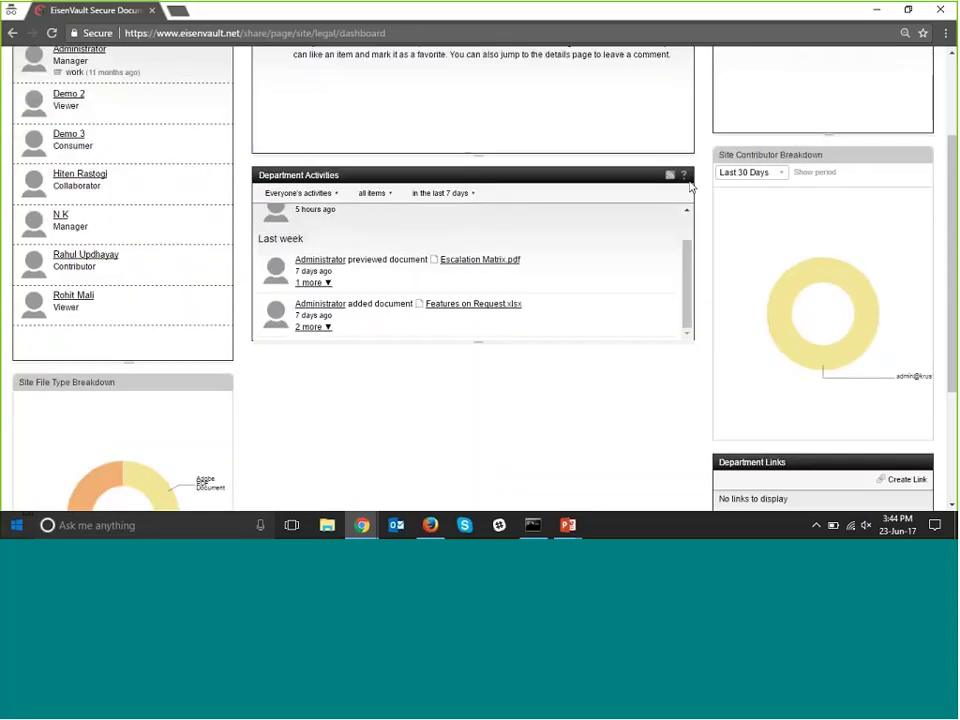
{"action": "scroll", "coordinate": [746, 163], "scroll_direction": "up", "scroll_amount": 1}
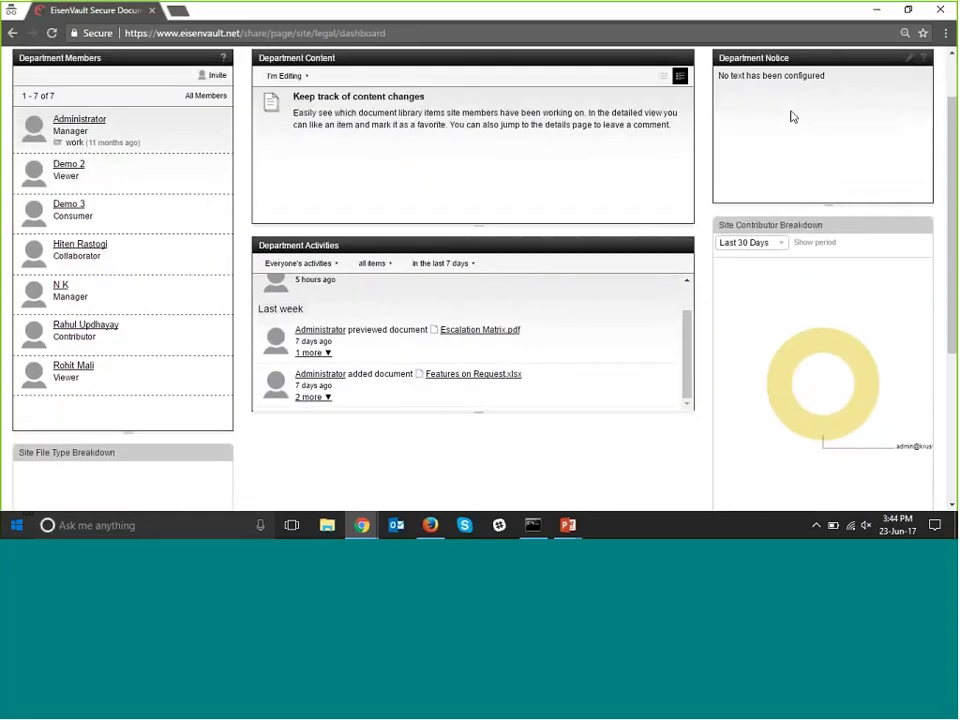
{"action": "scroll", "coordinate": [791, 117], "scroll_direction": "up", "scroll_amount": 1}
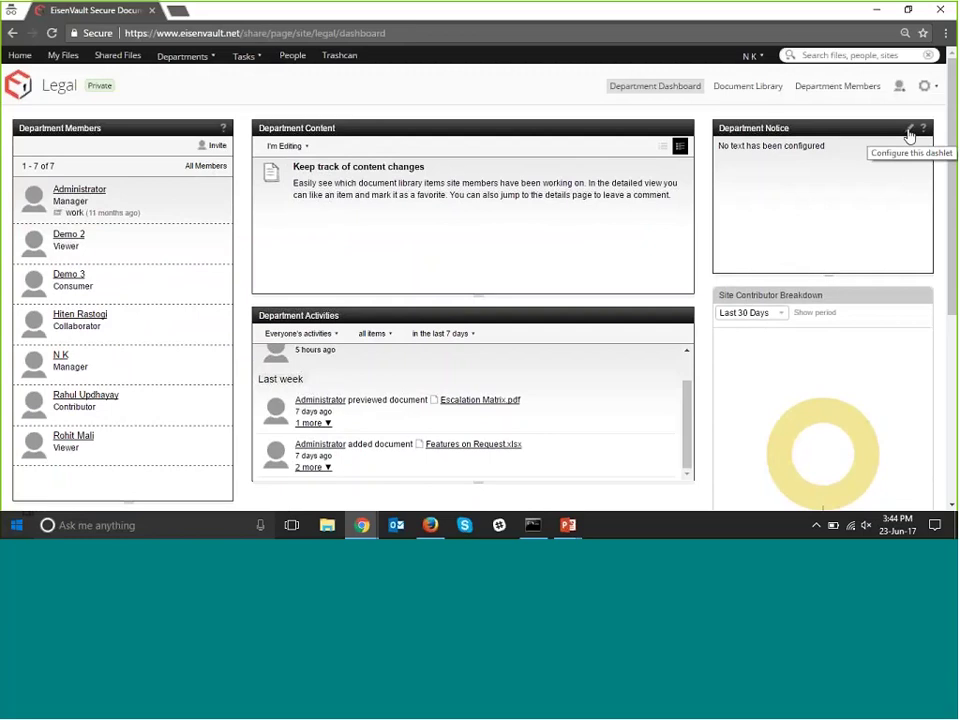
Retitle the department notice 'WELCOME USERS' and replace its body with EISENVAULT.
{"action": "left_click", "coordinate": [909, 134]}
{"action": "triple_click", "coordinate": [487, 233]}
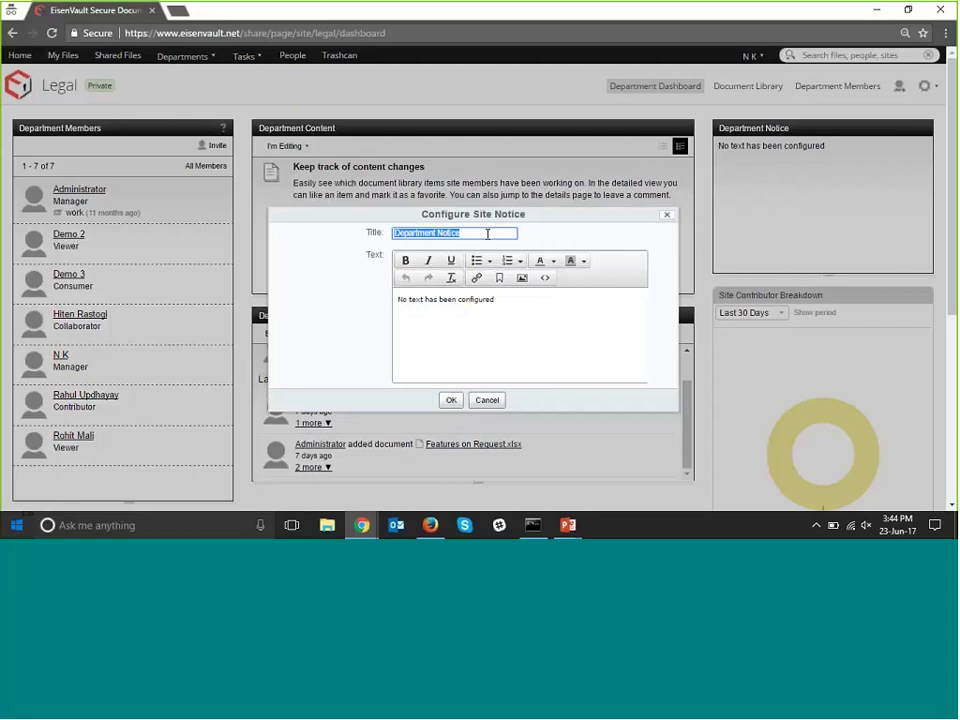
{"action": "type", "text": "WELCO"}
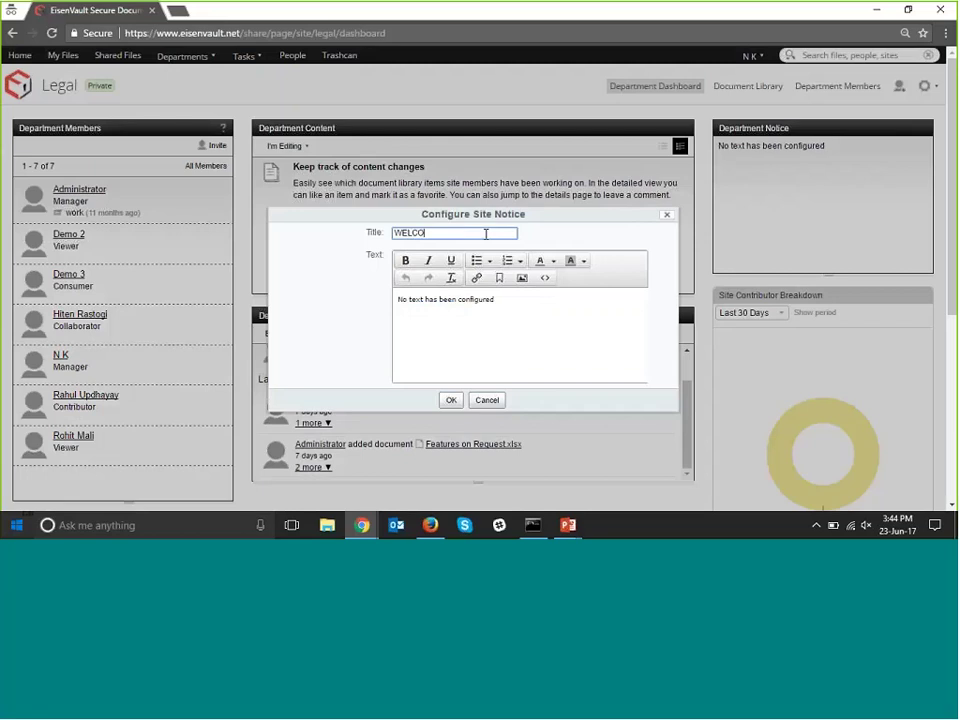
{"action": "type", "text": "ME USERS"}
{"action": "left_click", "coordinate": [499, 298]}
{"action": "key", "text": "ctrl+a"}
{"action": "type", "text": "EI"}
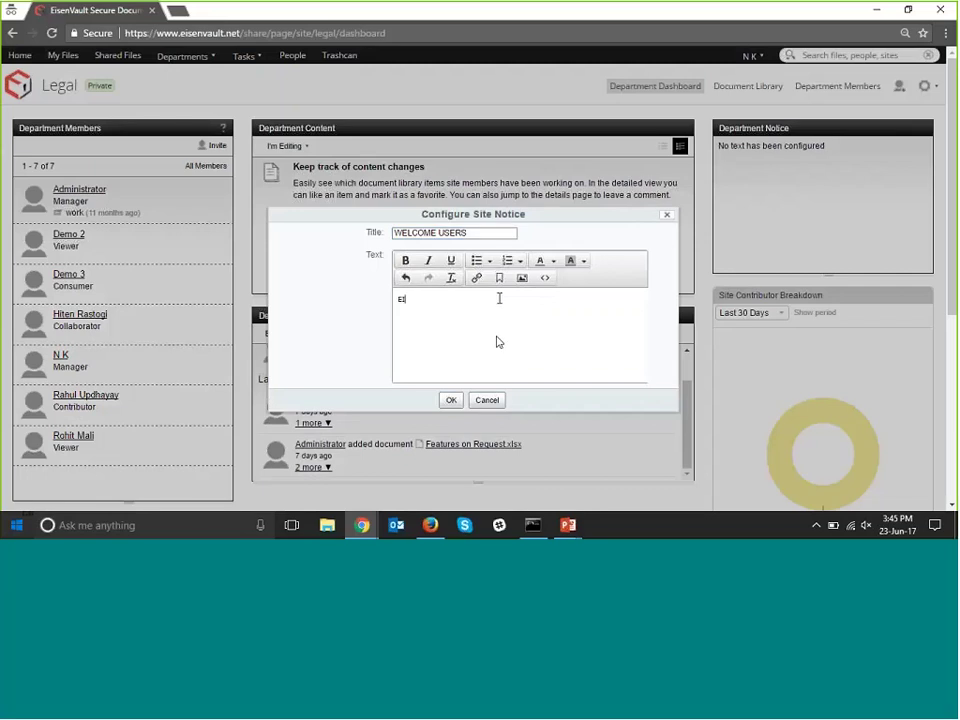
{"action": "type", "text": "SENVAULT"}
Make EISENVAULT bold with an orange background and red text, then save the notice.
{"action": "left_click_drag", "start_coordinate": [446, 303], "coordinate": [396, 300]}
{"action": "left_click", "coordinate": [406, 261]}
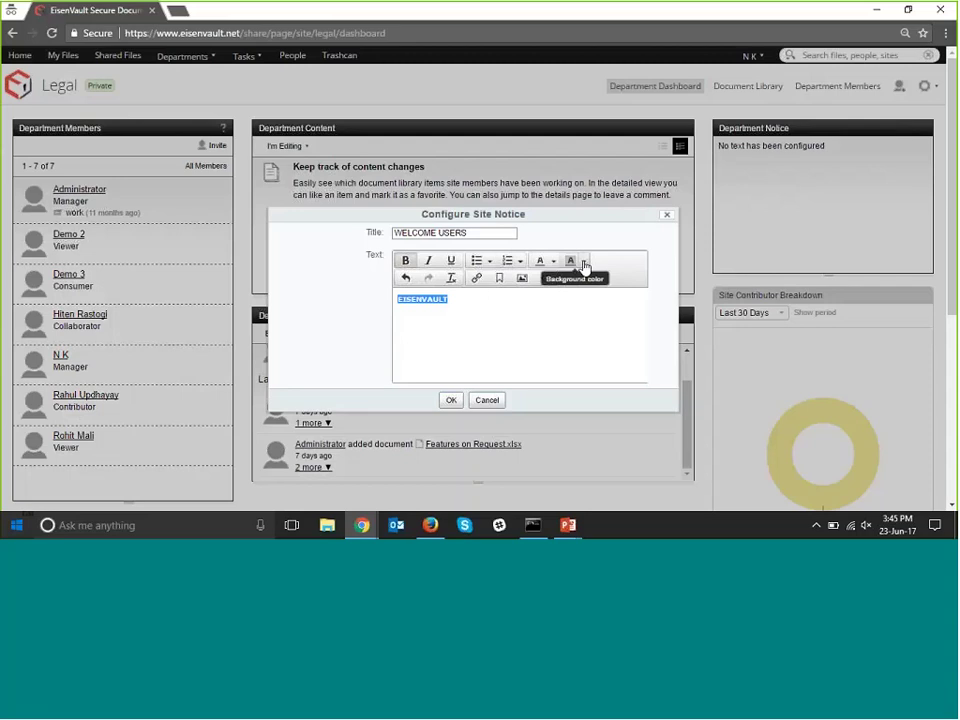
{"action": "left_click", "coordinate": [584, 262]}
{"action": "left_click", "coordinate": [578, 296]}
{"action": "left_click", "coordinate": [500, 350]}
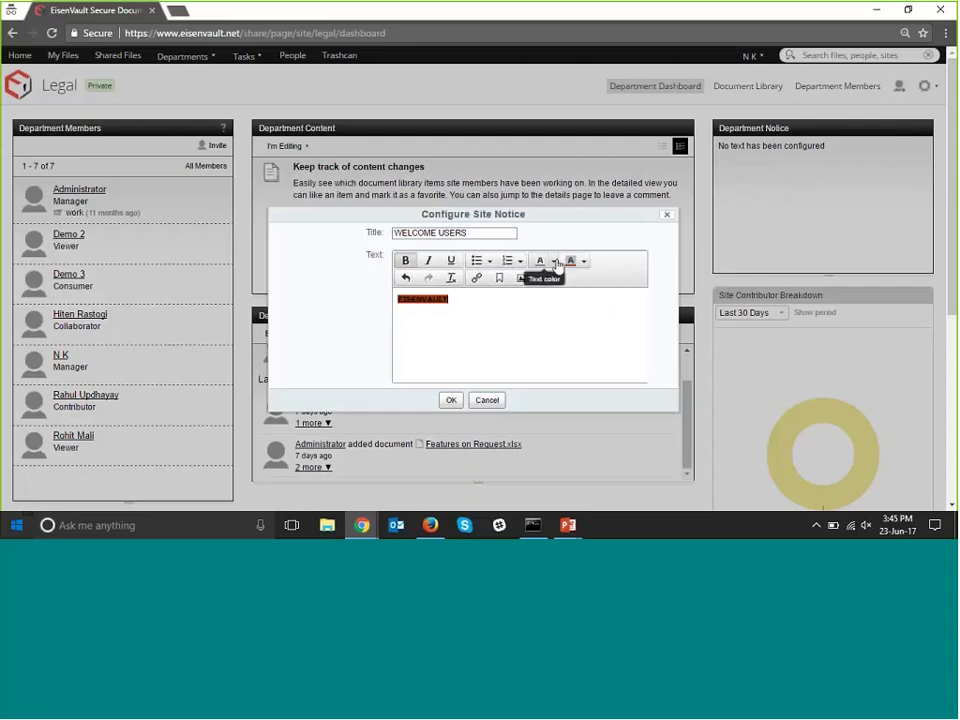
{"action": "left_click", "coordinate": [584, 262]}
{"action": "left_click", "coordinate": [572, 283]}
{"action": "left_click", "coordinate": [553, 261]}
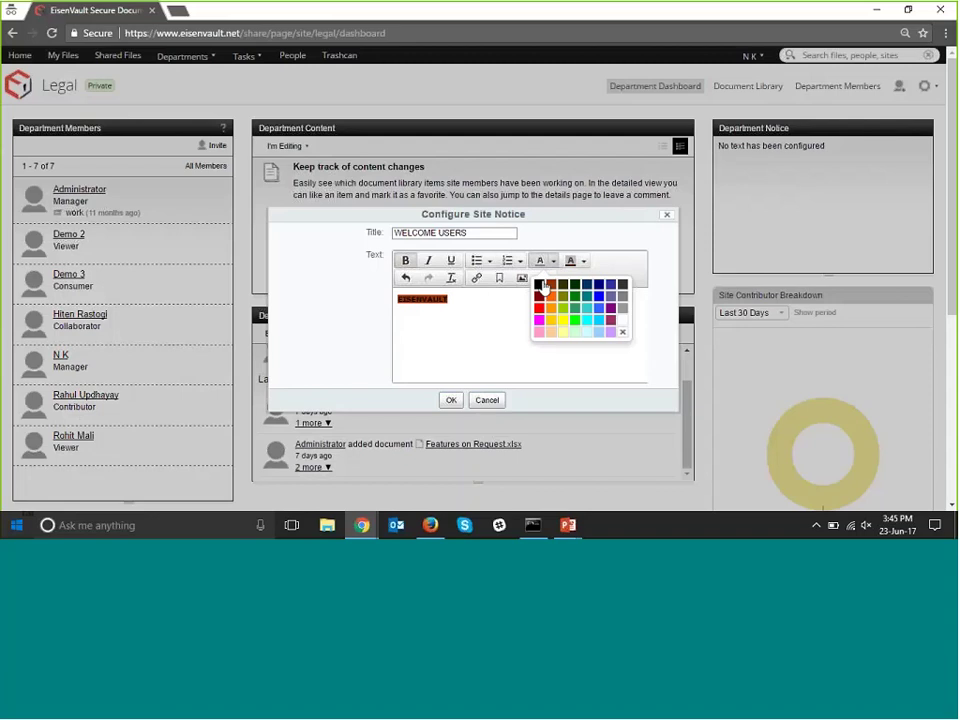
{"action": "left_click", "coordinate": [538, 316]}
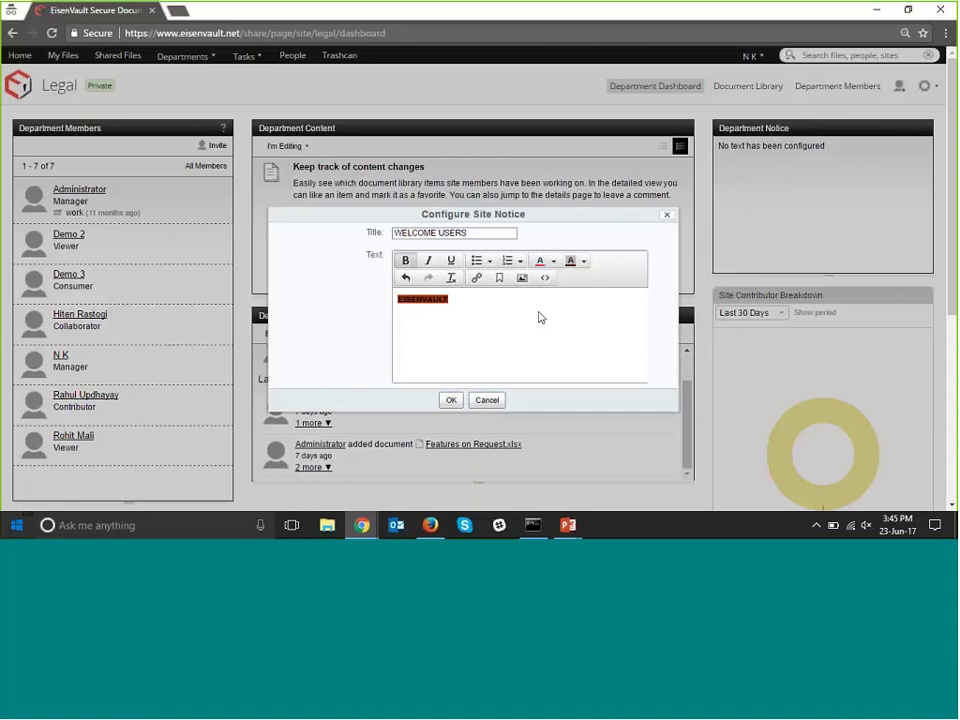
{"action": "left_click", "coordinate": [451, 400]}
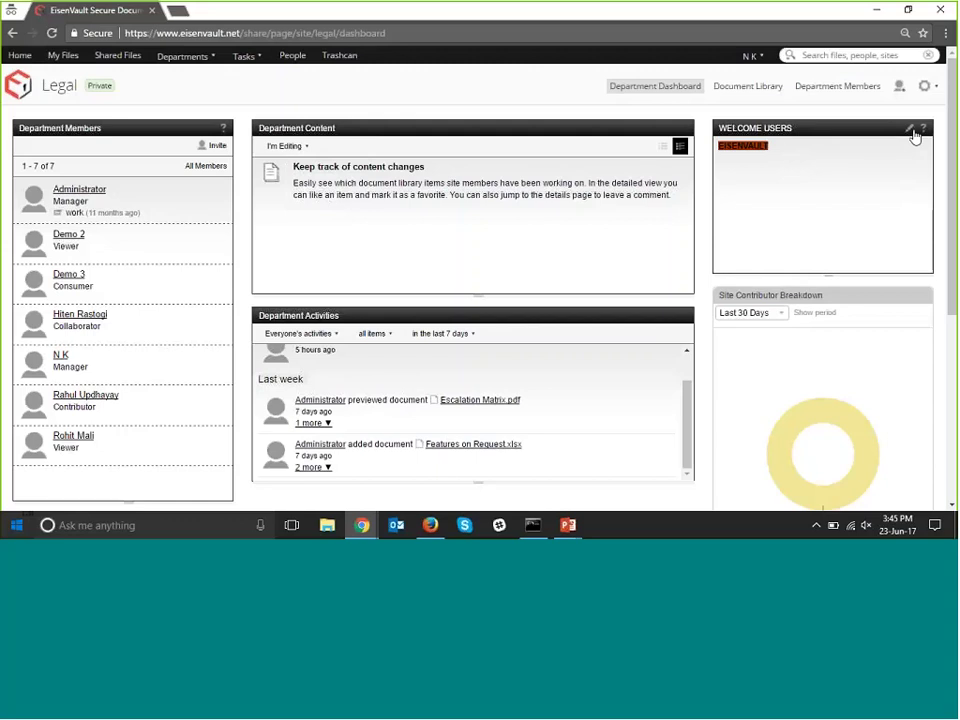
Set the Site Contributor Breakdown period to a Date Range, 5/23/2017 to 6/23/2017.
{"action": "scroll", "coordinate": [817, 261], "scroll_direction": "down", "scroll_amount": 1}
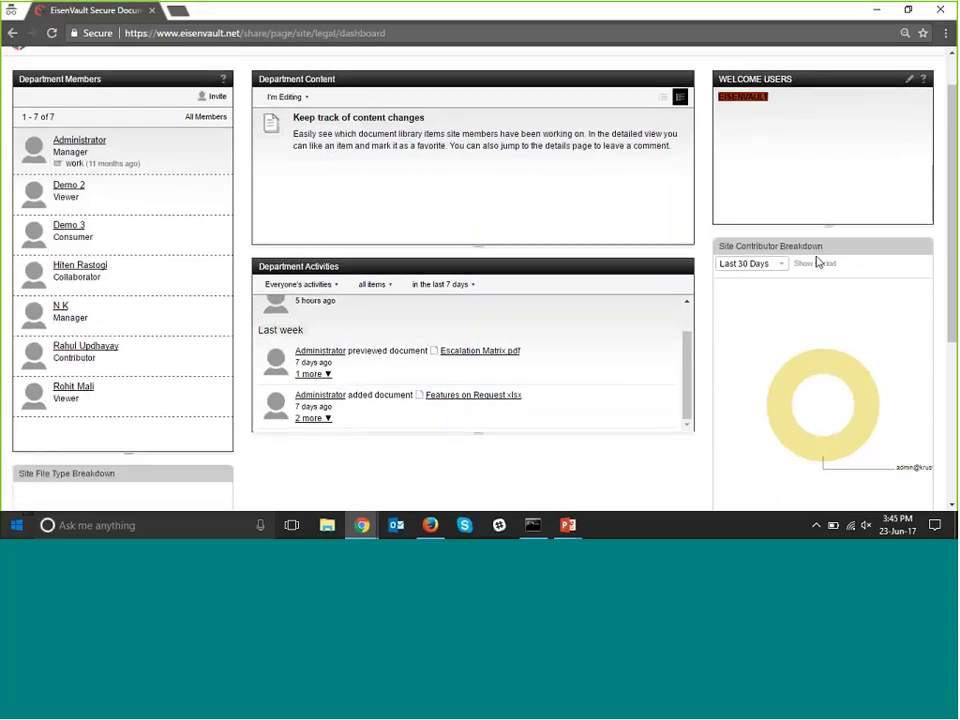
{"action": "scroll", "coordinate": [817, 261], "scroll_direction": "down", "scroll_amount": 2}
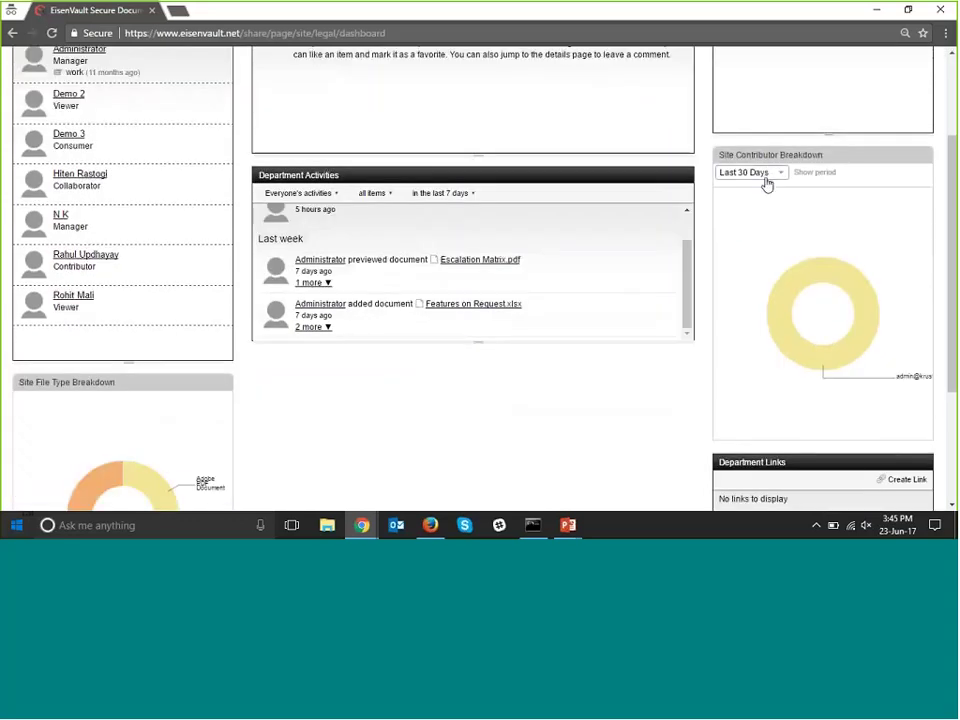
{"action": "left_click", "coordinate": [766, 180]}
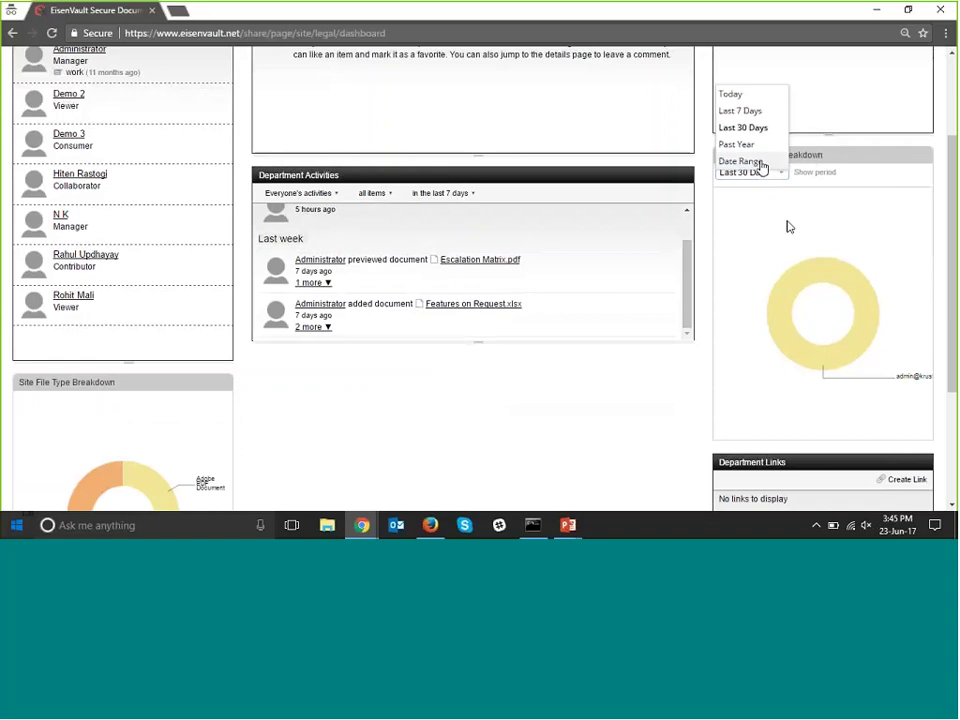
{"action": "left_click", "coordinate": [752, 161]}
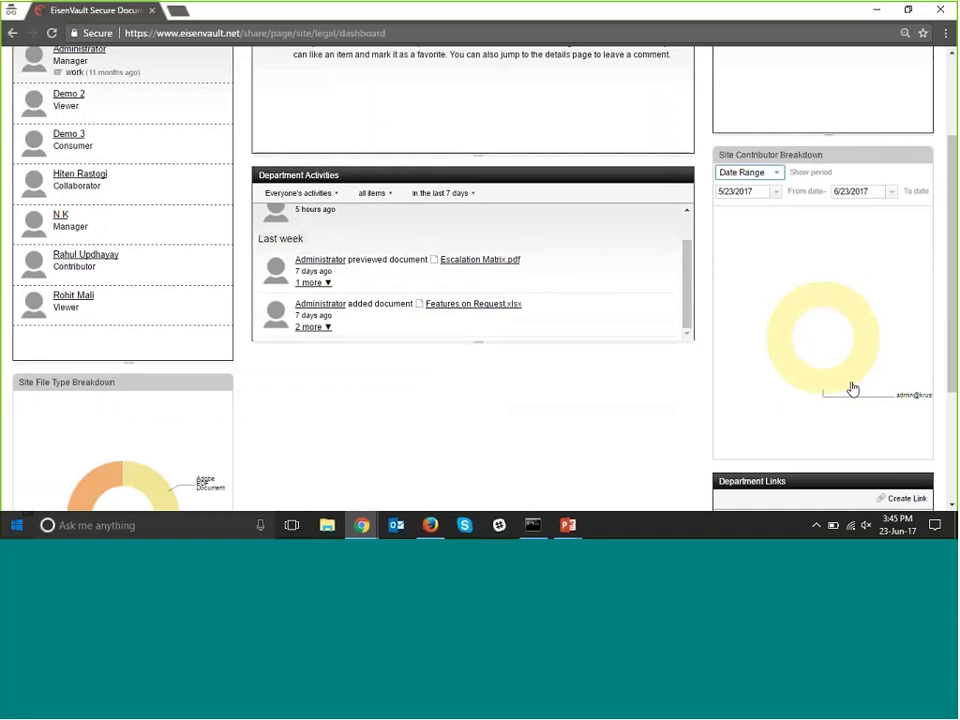
{"action": "scroll", "coordinate": [852, 388], "scroll_direction": "down", "scroll_amount": 3}
Inspect the donut chart values, including the Excel 2007 and Adobe PDF file-type split.
{"action": "mouse_move", "coordinate": [852, 240]}
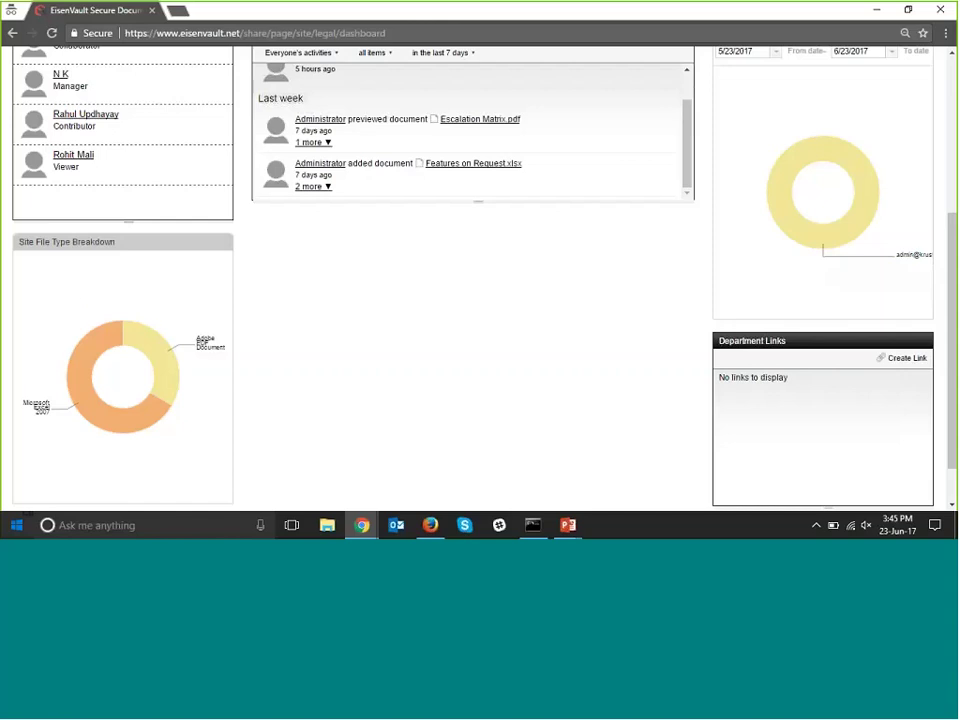
{"action": "mouse_move", "coordinate": [171, 367]}
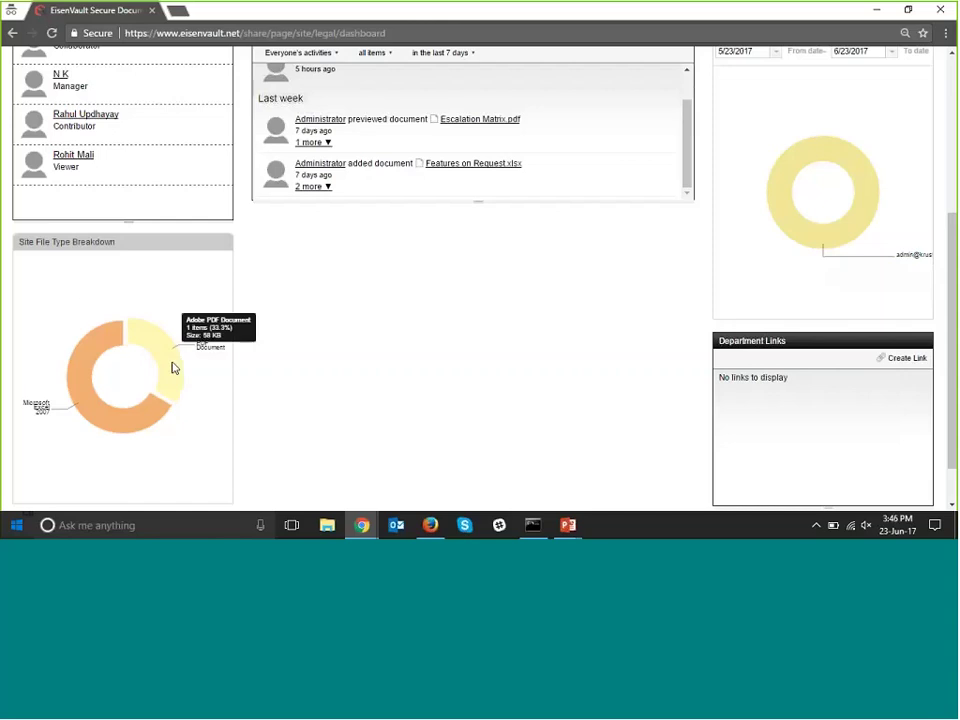
{"action": "mouse_move", "coordinate": [90, 360]}
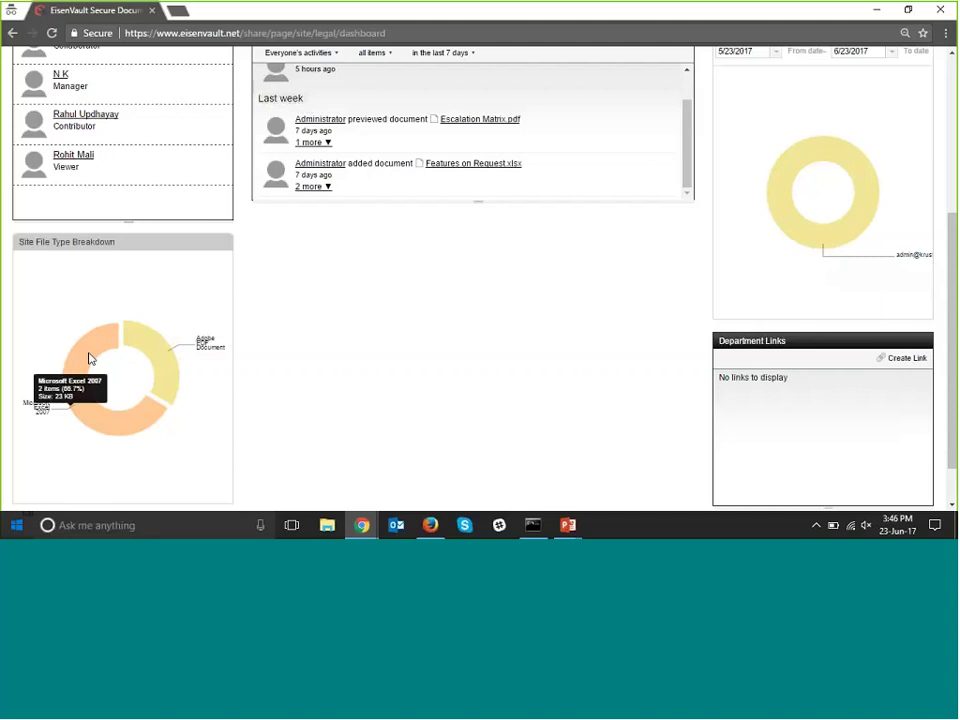
{"action": "scroll", "coordinate": [89, 359], "scroll_direction": "down", "scroll_amount": 2}
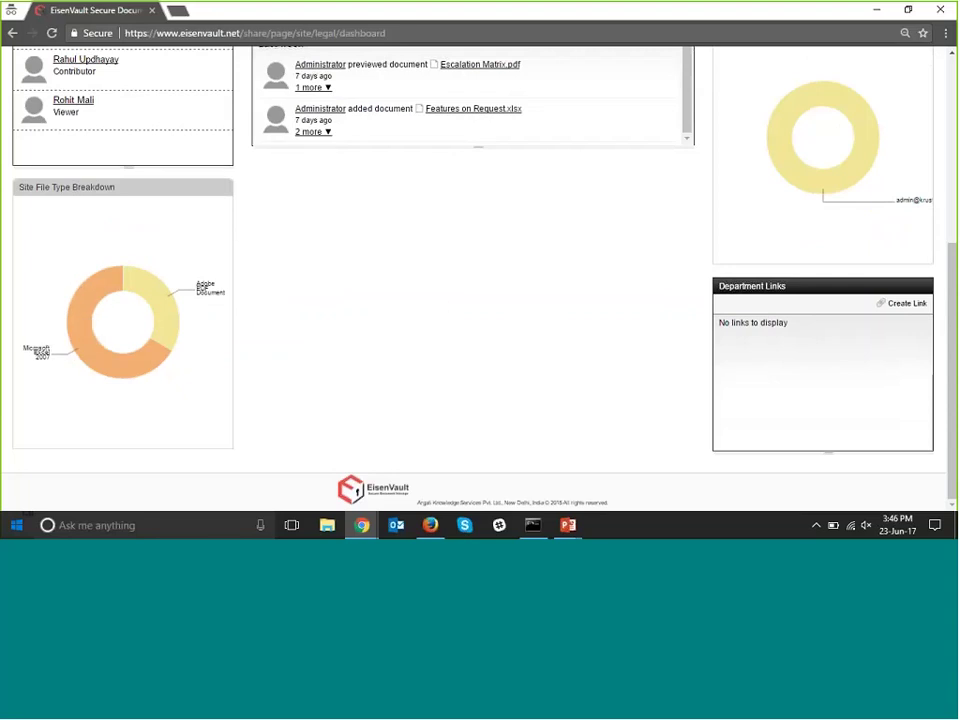
{"action": "scroll", "coordinate": [600, 310], "scroll_direction": "up", "scroll_amount": 1}
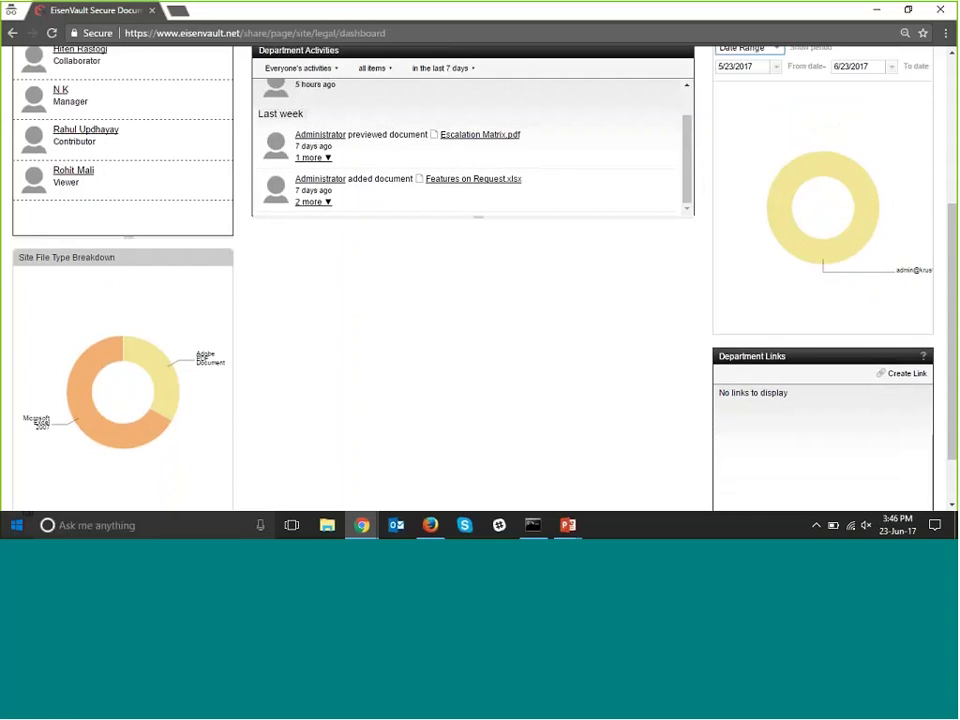
{"action": "left_click", "coordinate": [903, 378]}
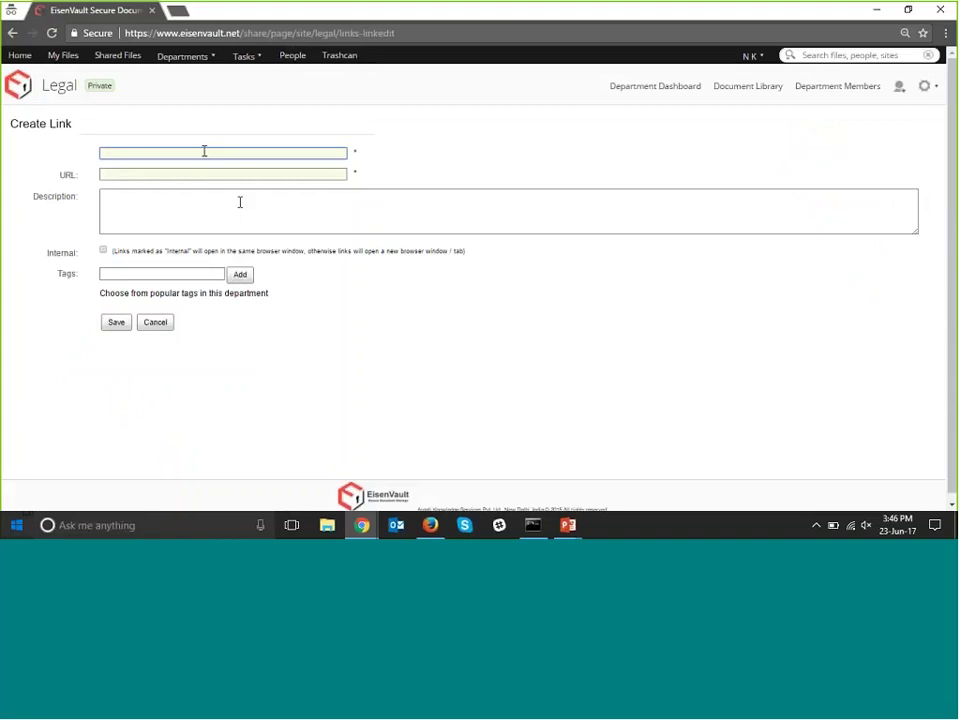
{"action": "type", "text": "Youtube - EisenVault"}
{"action": "left_click", "coordinate": [217, 173]}
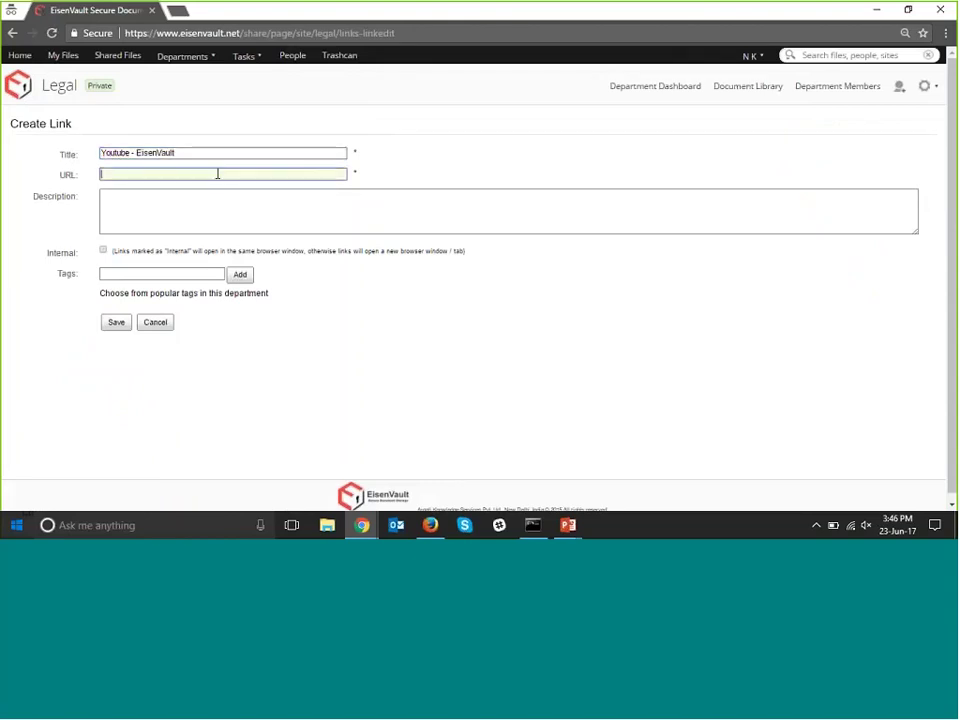
{"action": "type", "text": "www"}
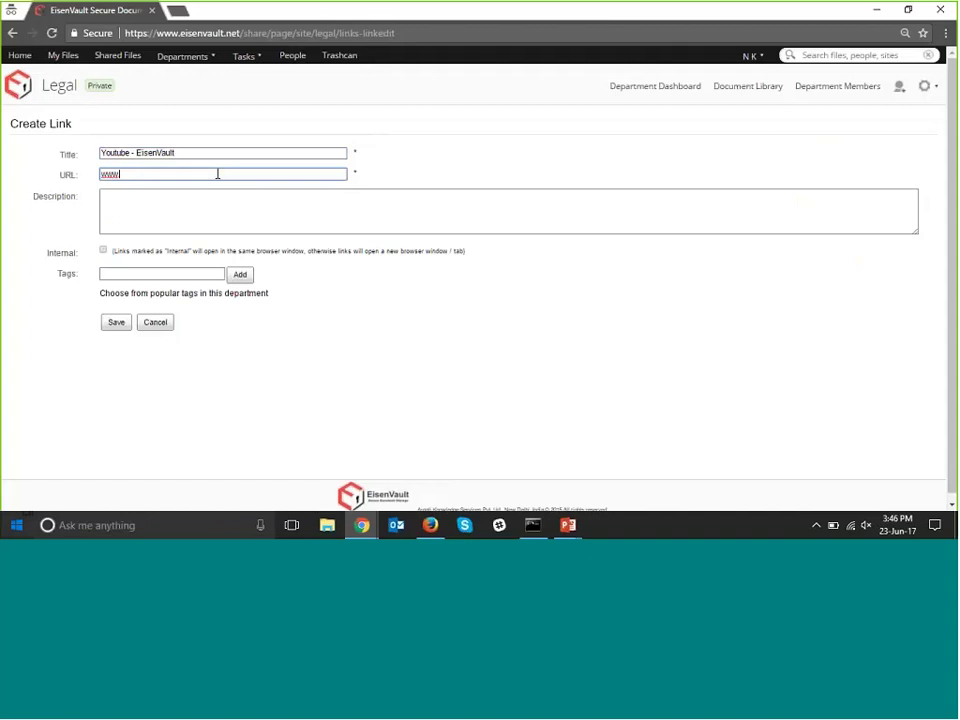
{"action": "type", "text": ".youtube.com/c/eisenvault"}
Give the link the description 'YouTube videos for EisenVault' and save it.
{"action": "left_click", "coordinate": [199, 225]}
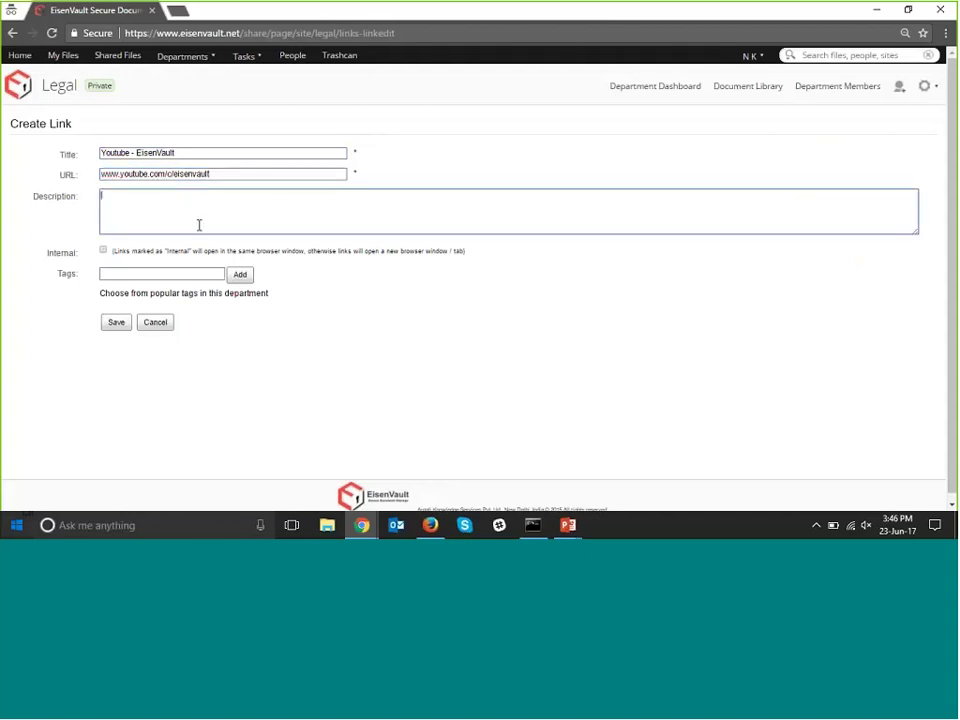
{"action": "type", "text": "YouTube videos for EsienVault"}
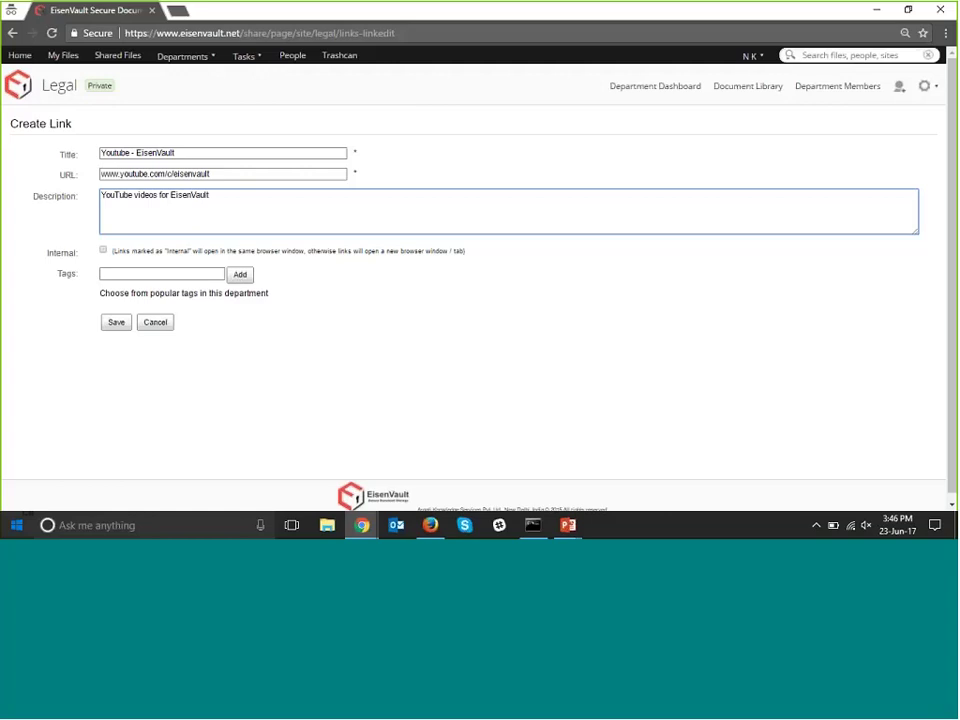
{"action": "left_click", "coordinate": [113, 326]}
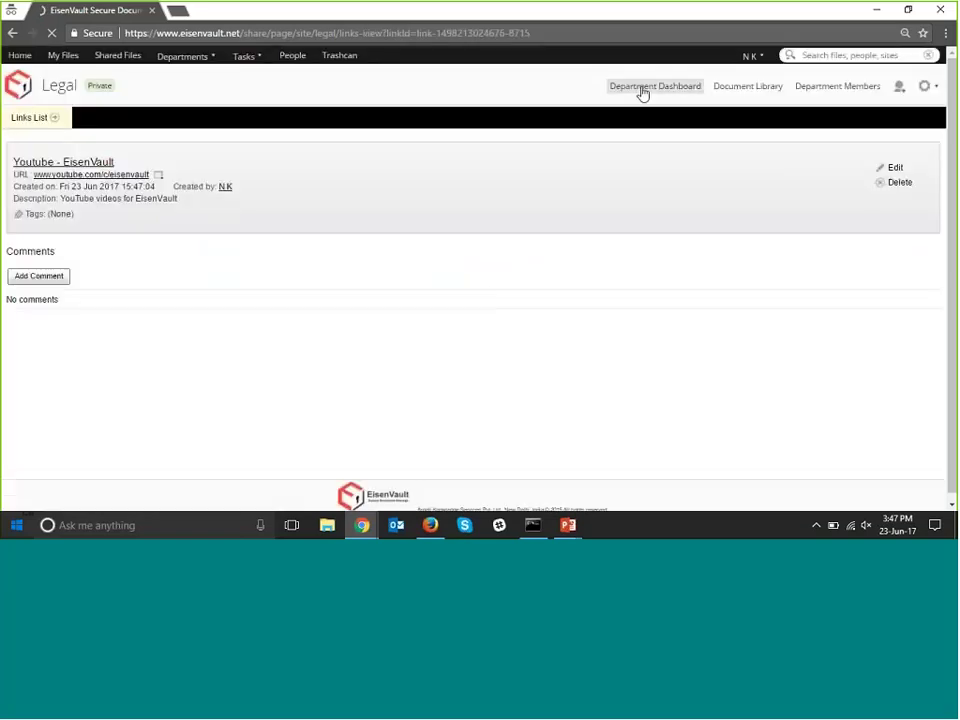
Return to the Legal dashboard and open the Youtube - EisenVault link from Department Links.
{"action": "left_click", "coordinate": [637, 110]}
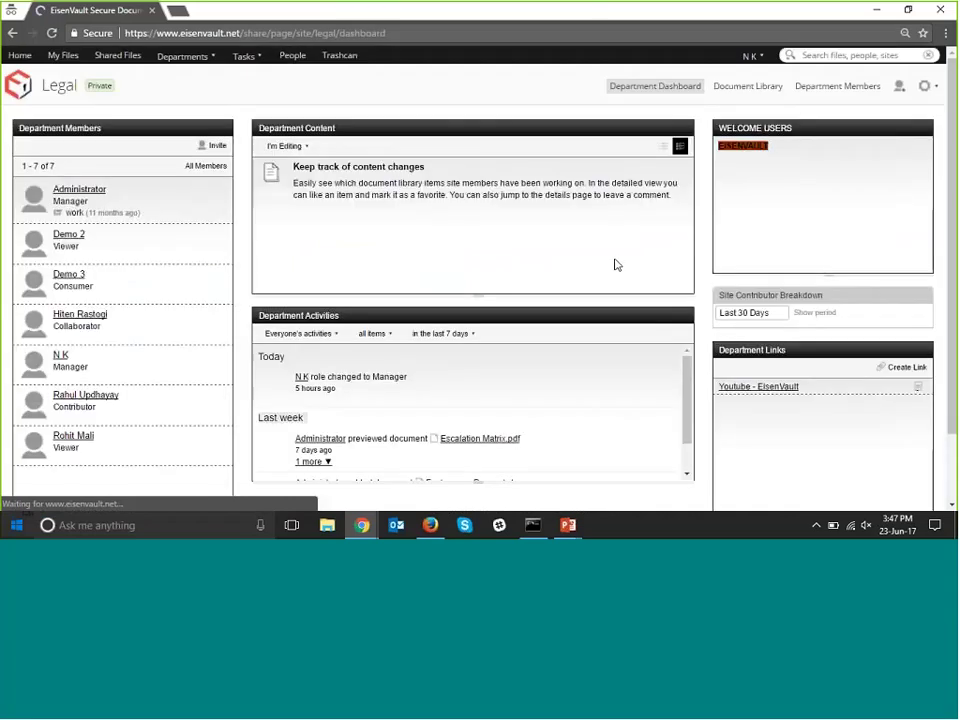
{"action": "scroll", "coordinate": [618, 262], "scroll_direction": "down", "scroll_amount": 1}
{"action": "scroll", "coordinate": [634, 270], "scroll_direction": "down", "scroll_amount": 4}
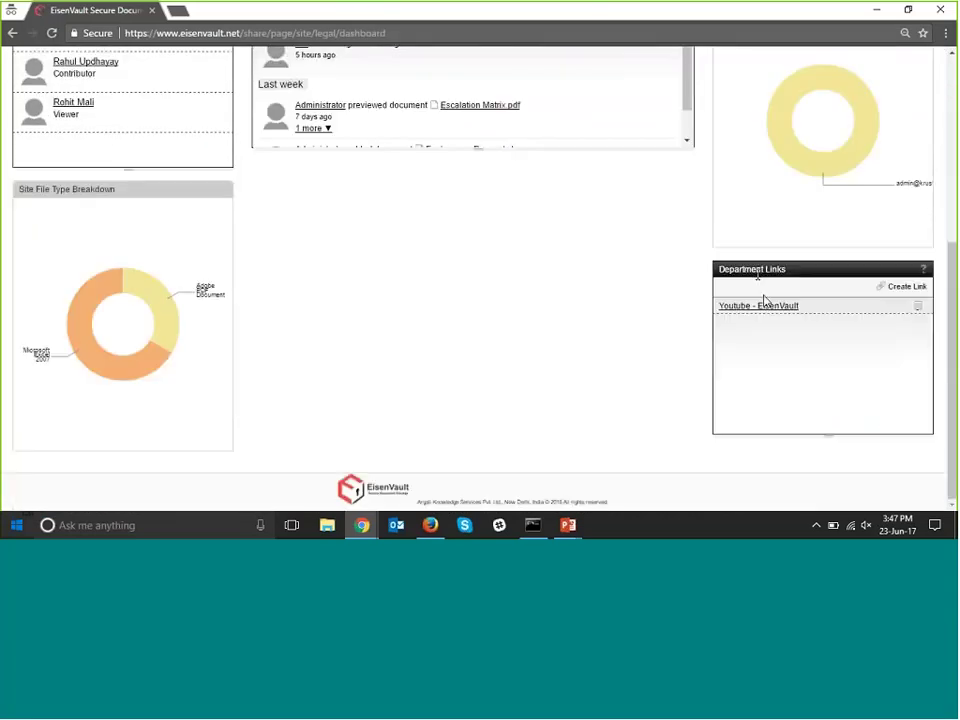
{"action": "left_click", "coordinate": [756, 306]}
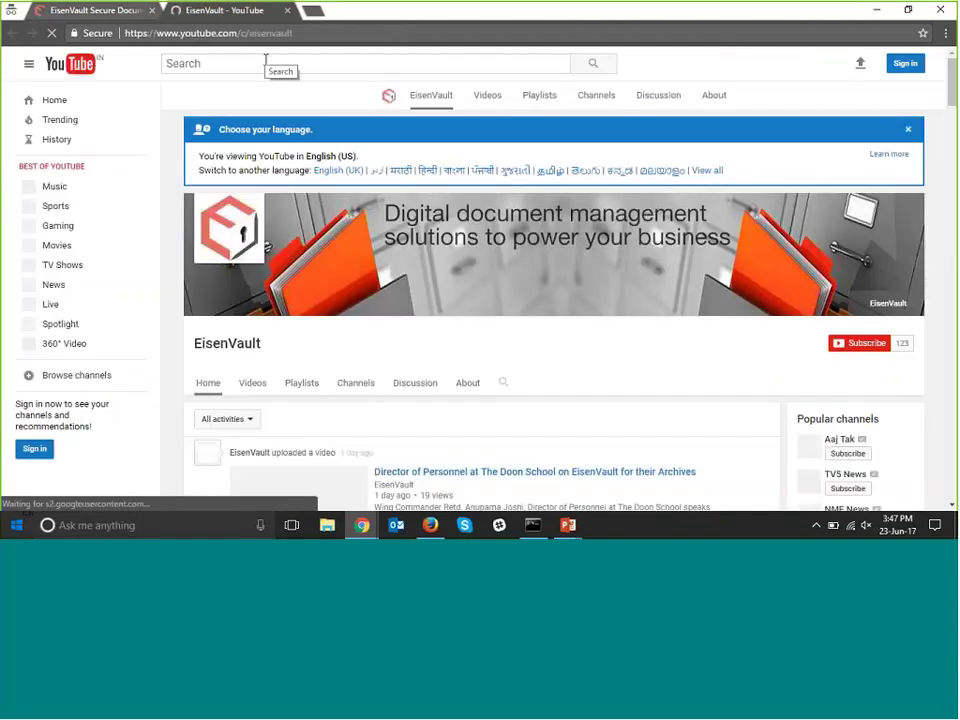
Switch between the EisenVault YouTube channel tab and the Legal dashboard tab.
{"action": "left_click", "coordinate": [126, 13]}
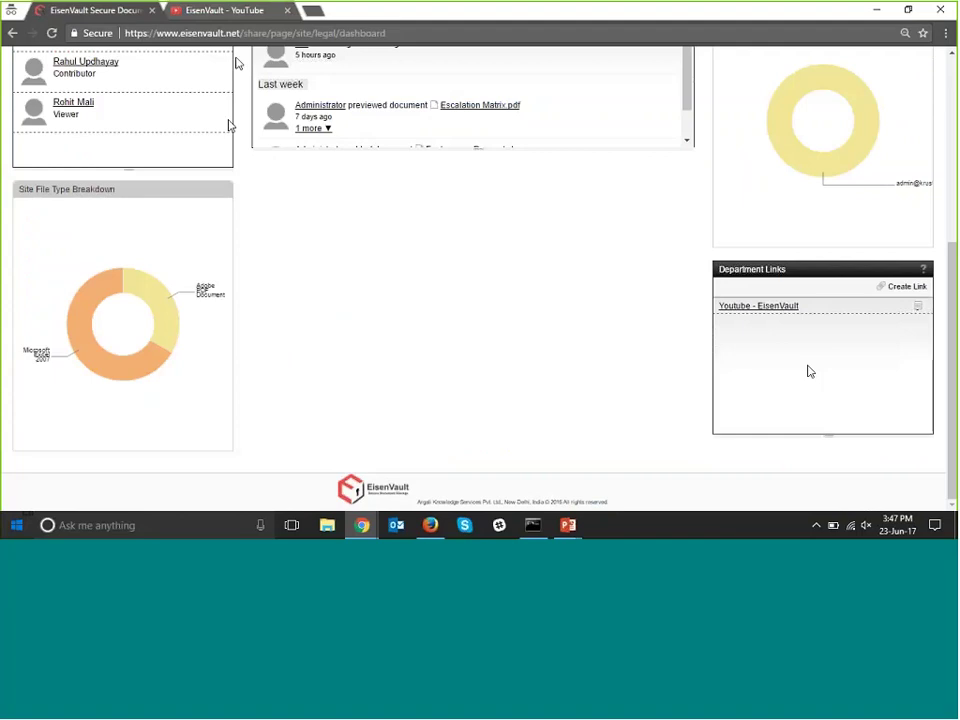
{"action": "left_click", "coordinate": [237, 12]}
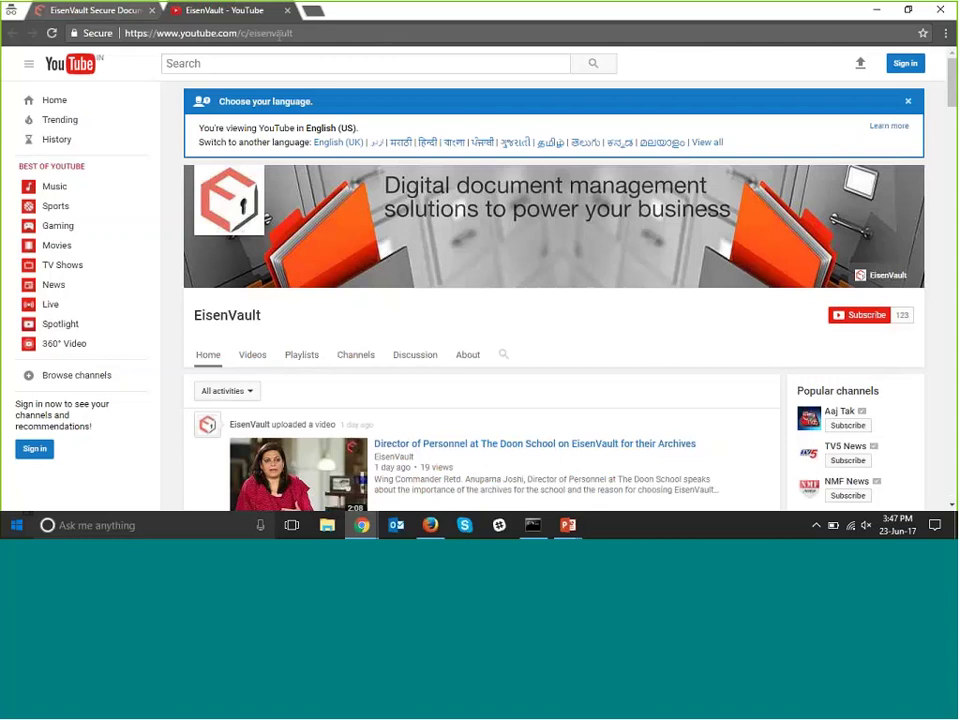
{"action": "left_click", "coordinate": [109, 14]}
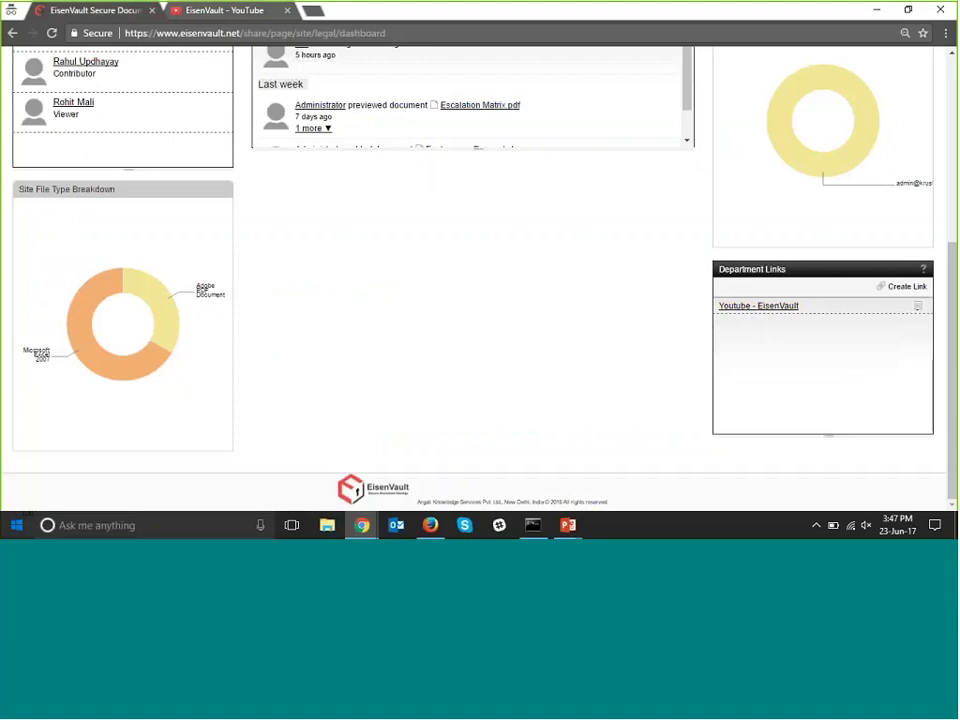
{"action": "scroll", "coordinate": [602, 283], "scroll_direction": "up", "scroll_amount": 3}
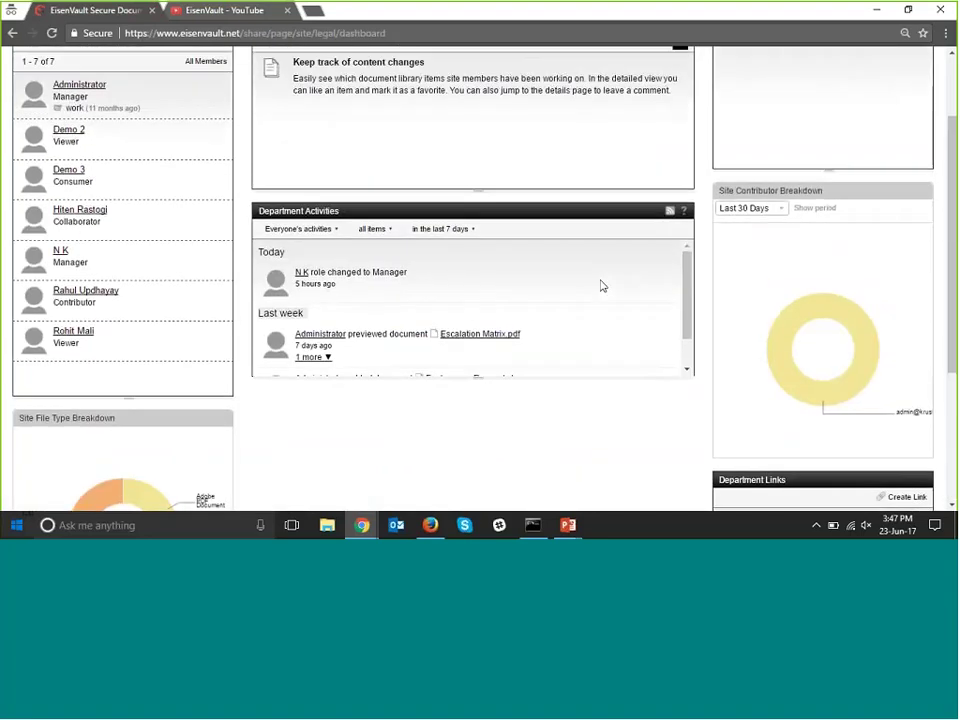
{"action": "scroll", "coordinate": [602, 286], "scroll_direction": "up", "scroll_amount": 2}
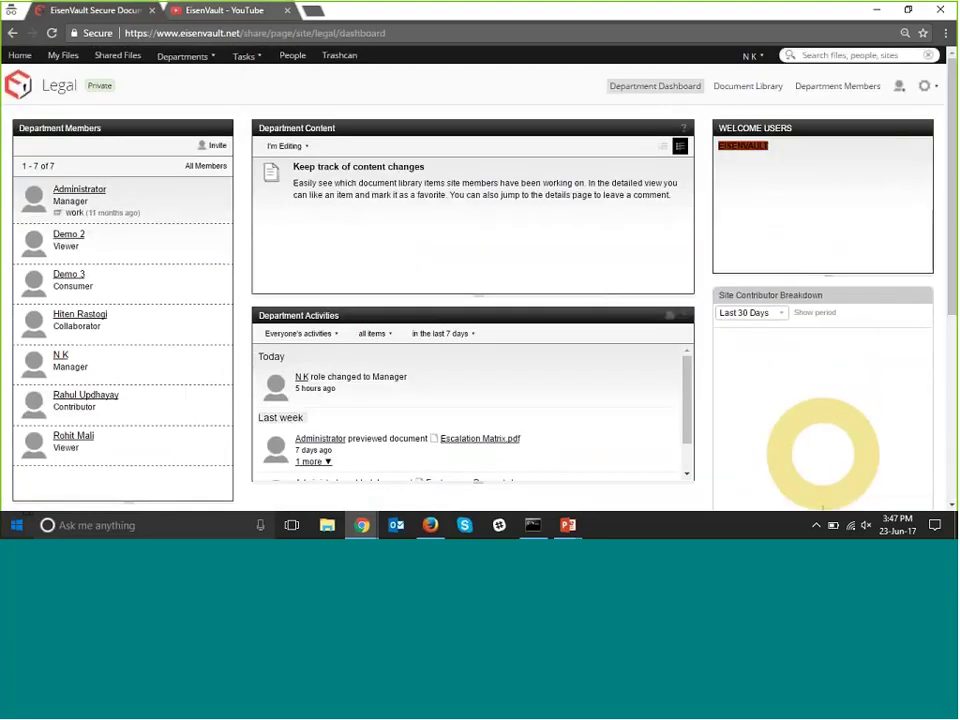
Log in to EisenVault in the other browser, declining to save the password.
{"action": "left_click", "coordinate": [431, 528]}
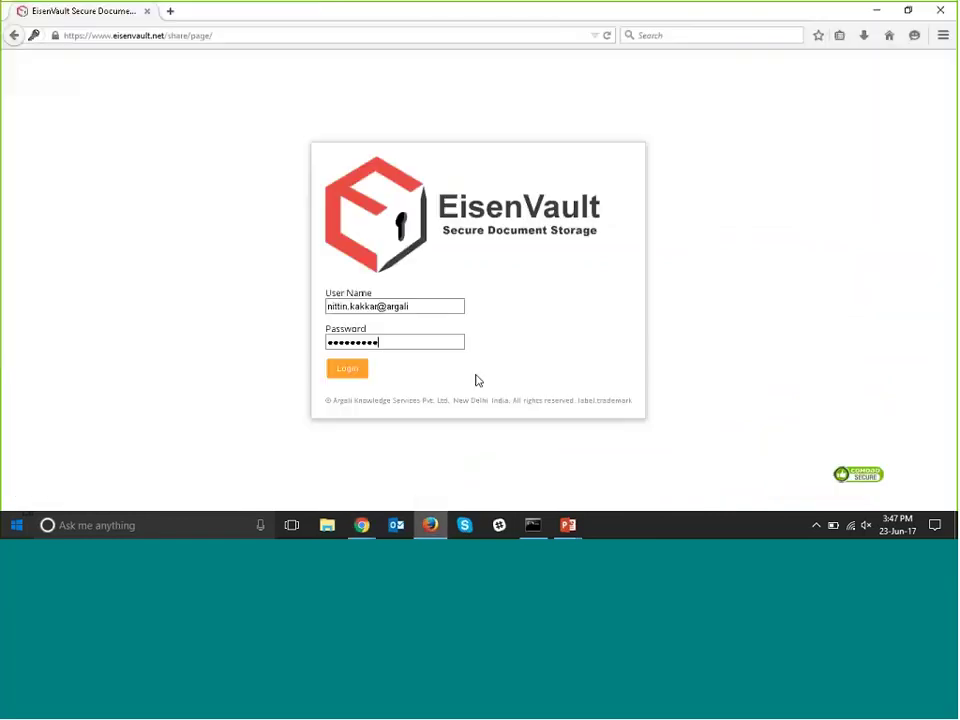
{"action": "left_click", "coordinate": [362, 373]}
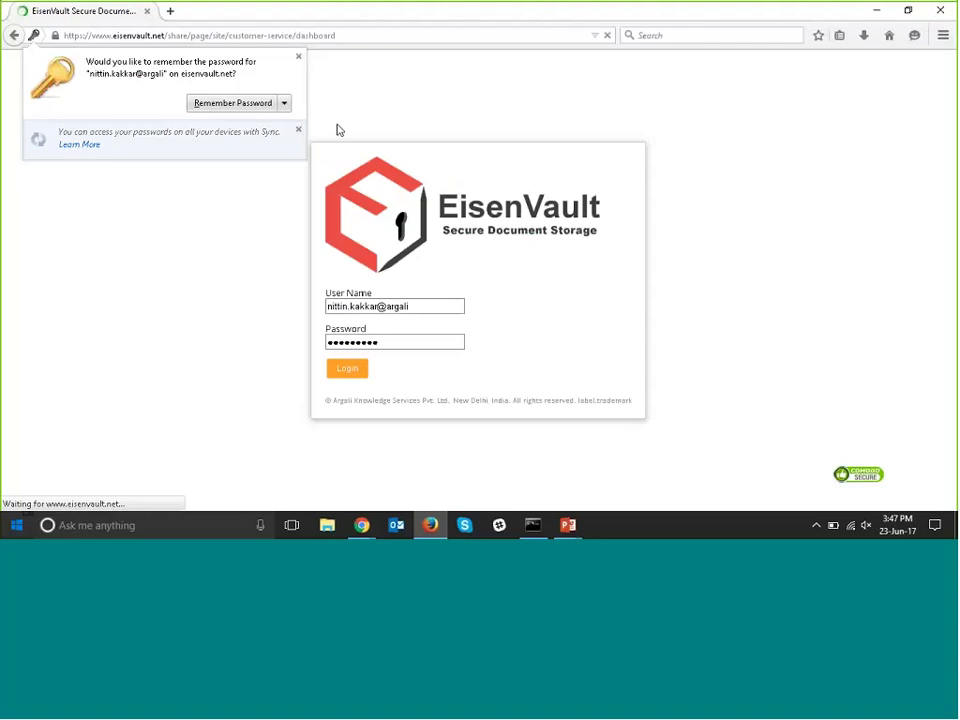
{"action": "left_click", "coordinate": [298, 57]}
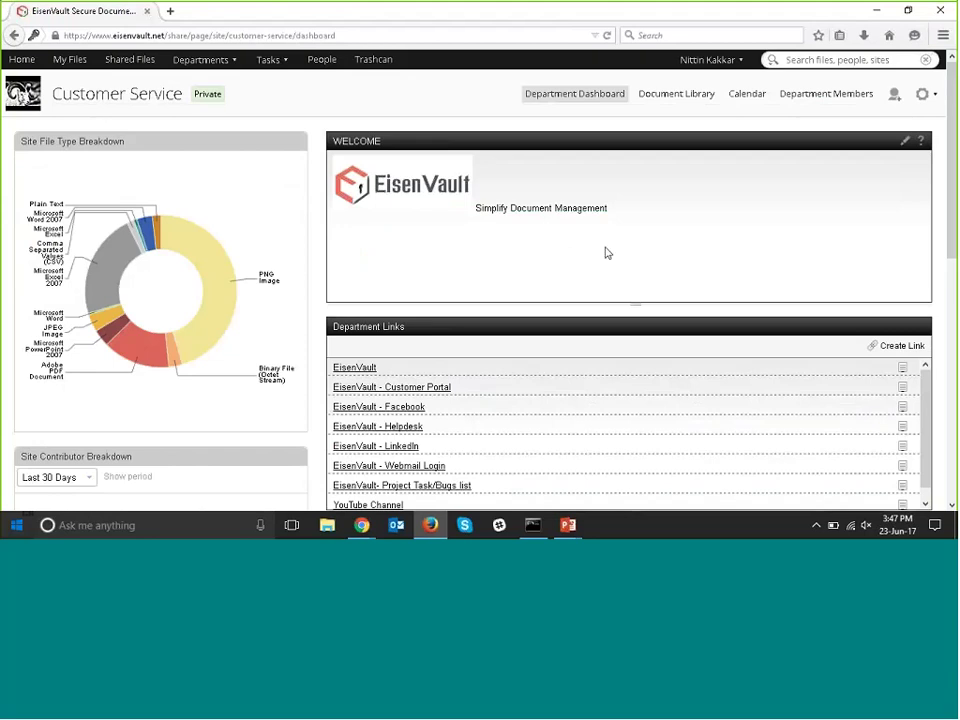
View items tagged 'features' from the Site Tags dashlet, then go back to the Customer Service dashboard.
{"action": "scroll", "coordinate": [606, 254], "scroll_direction": "down", "scroll_amount": 3}
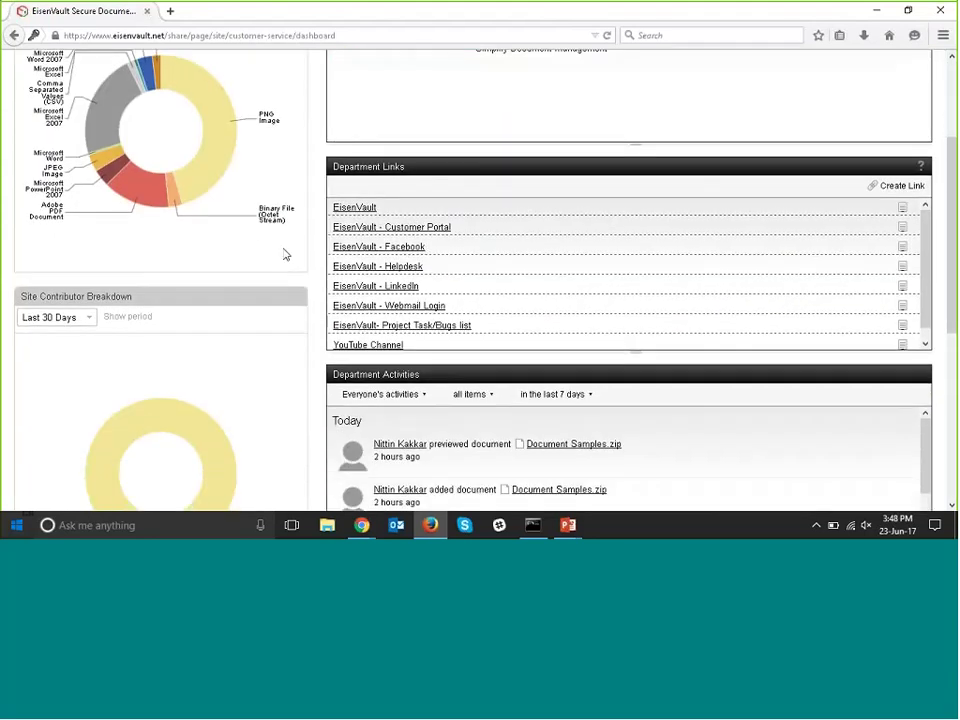
{"action": "scroll", "coordinate": [283, 253], "scroll_direction": "up", "scroll_amount": 3}
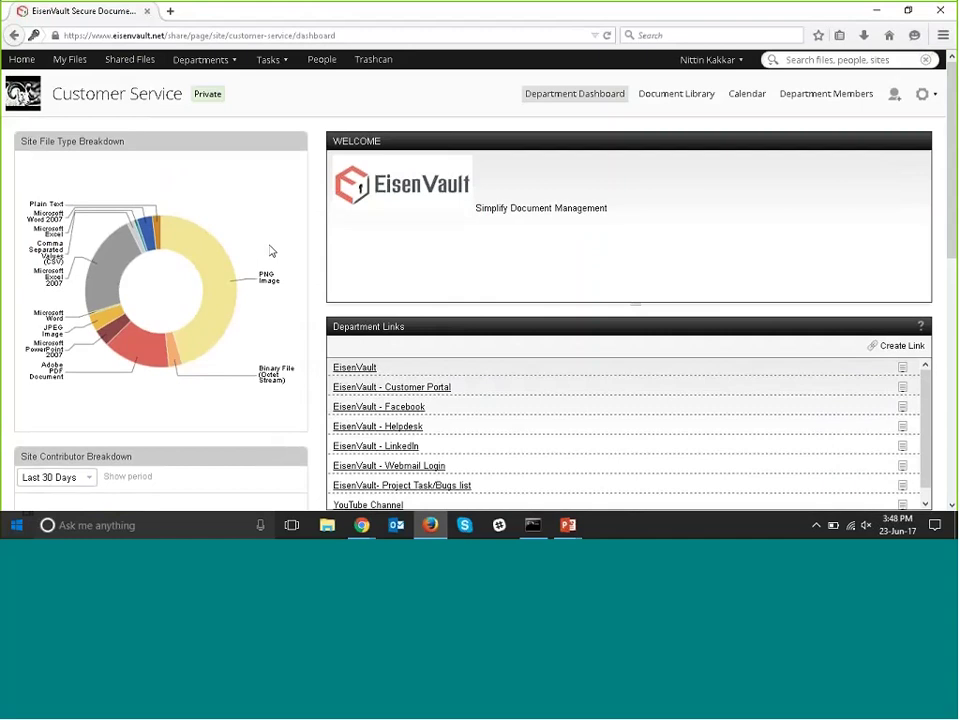
{"action": "mouse_move", "coordinate": [216, 281]}
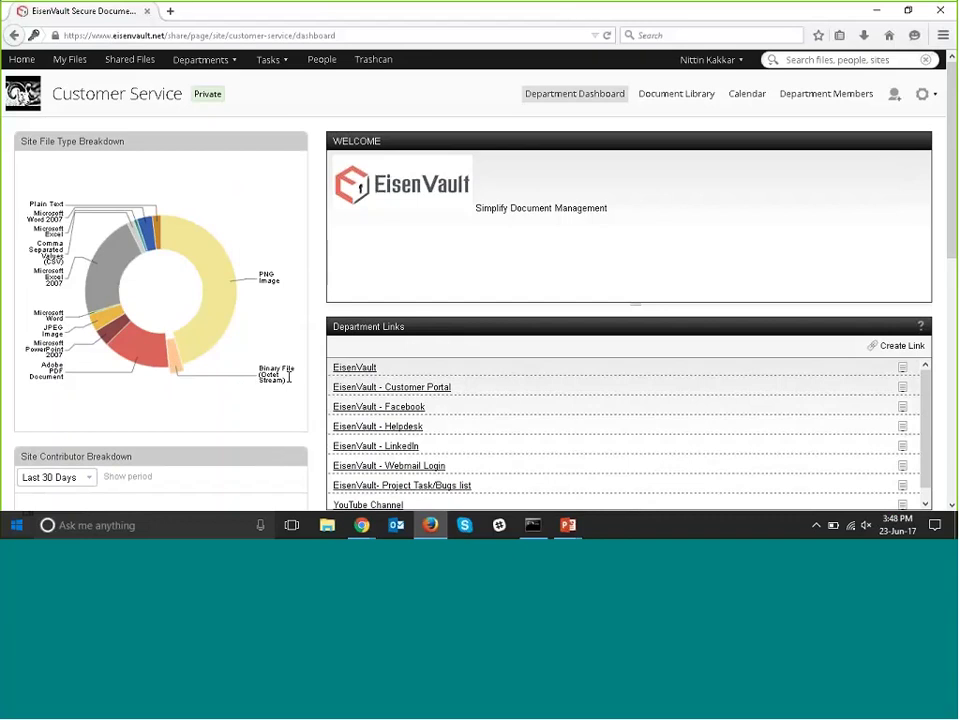
{"action": "scroll", "coordinate": [479, 359], "scroll_direction": "down", "scroll_amount": 1}
{"action": "scroll", "coordinate": [479, 359], "scroll_direction": "down", "scroll_amount": 3}
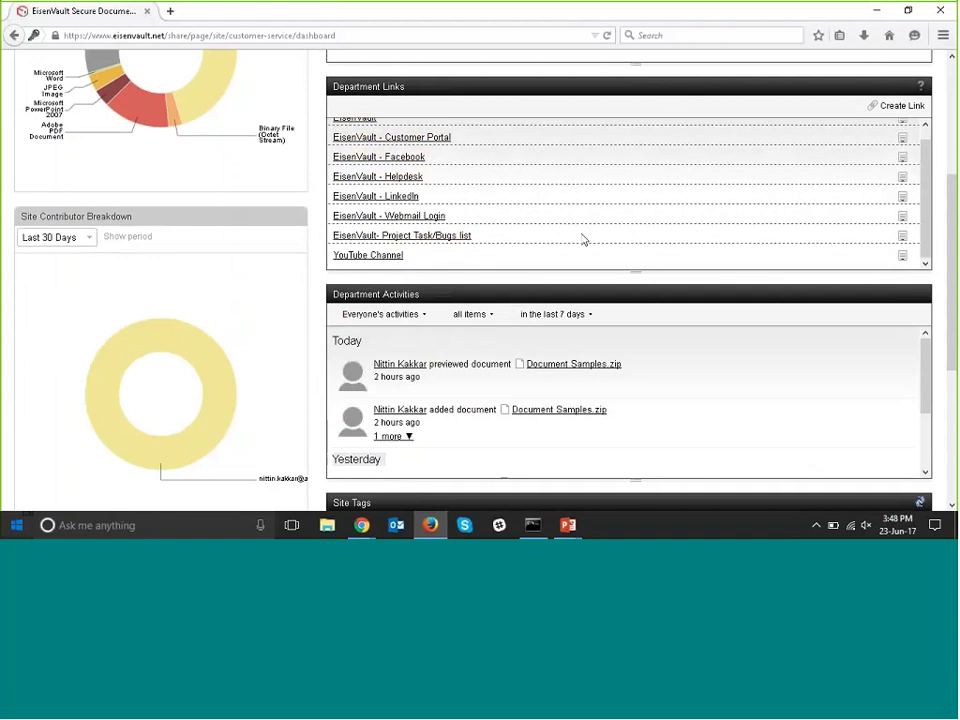
{"action": "scroll", "coordinate": [705, 227], "scroll_direction": "down", "scroll_amount": 3}
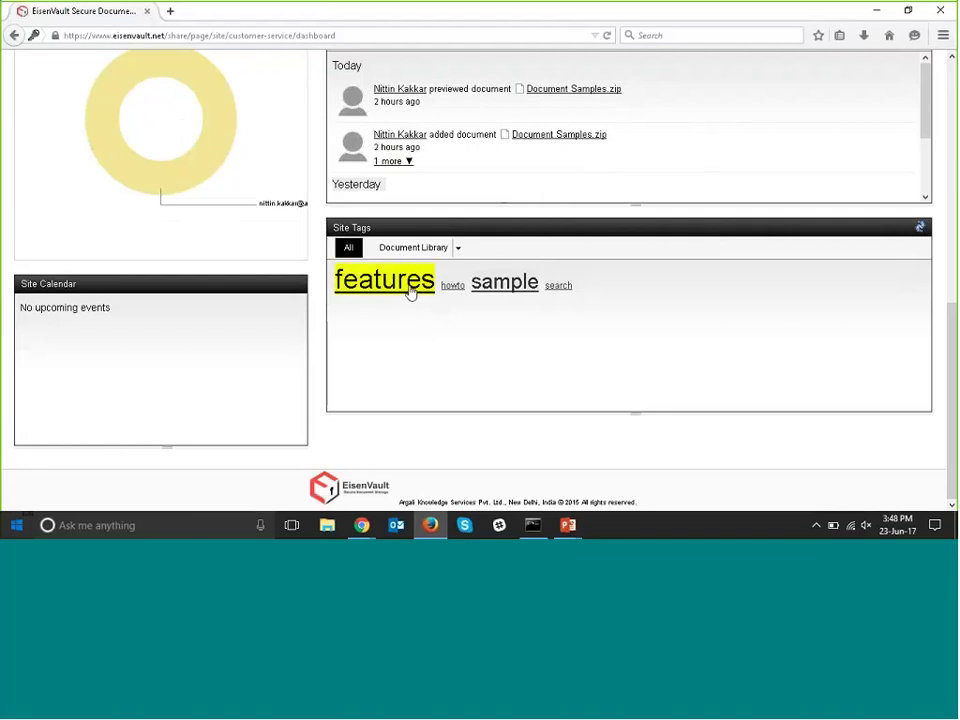
{"action": "left_click", "coordinate": [410, 291]}
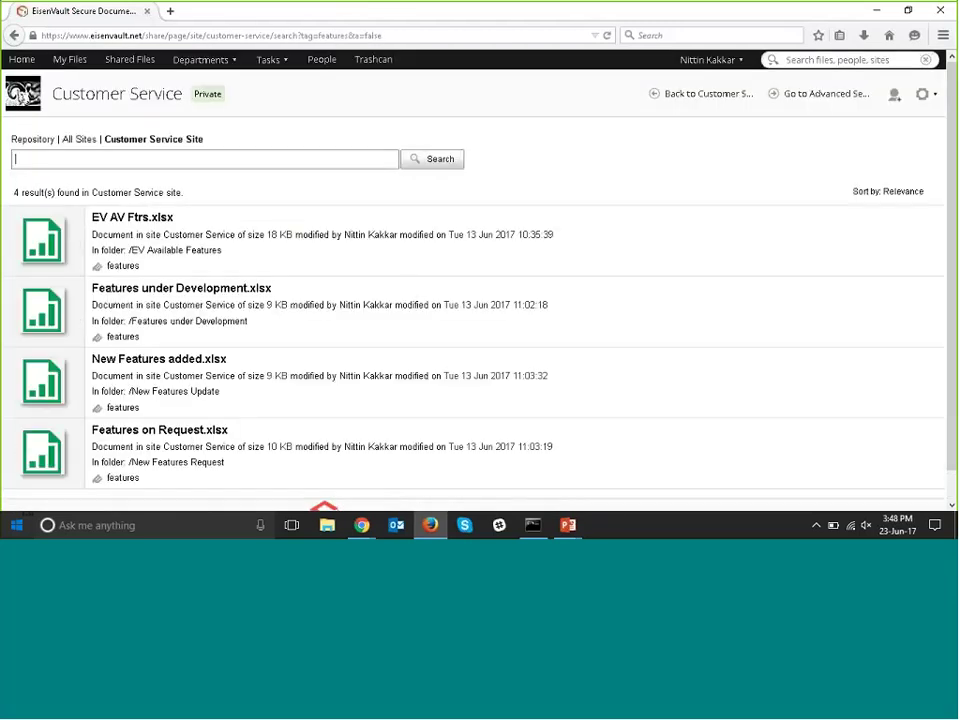
{"action": "left_click", "coordinate": [14, 35]}
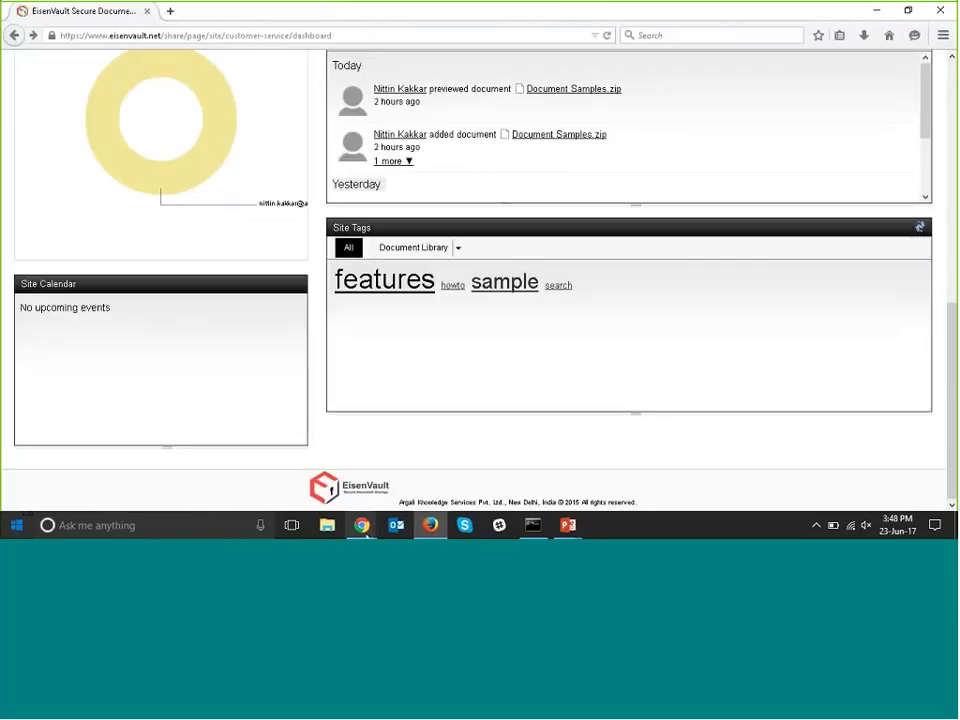
Bring up the Legal dashboard, type and clear a quick search for 'eisenvault', then reveal Advanced Search.
{"action": "mouse_move", "coordinate": [365, 535]}
{"action": "left_click", "coordinate": [450, 420]}
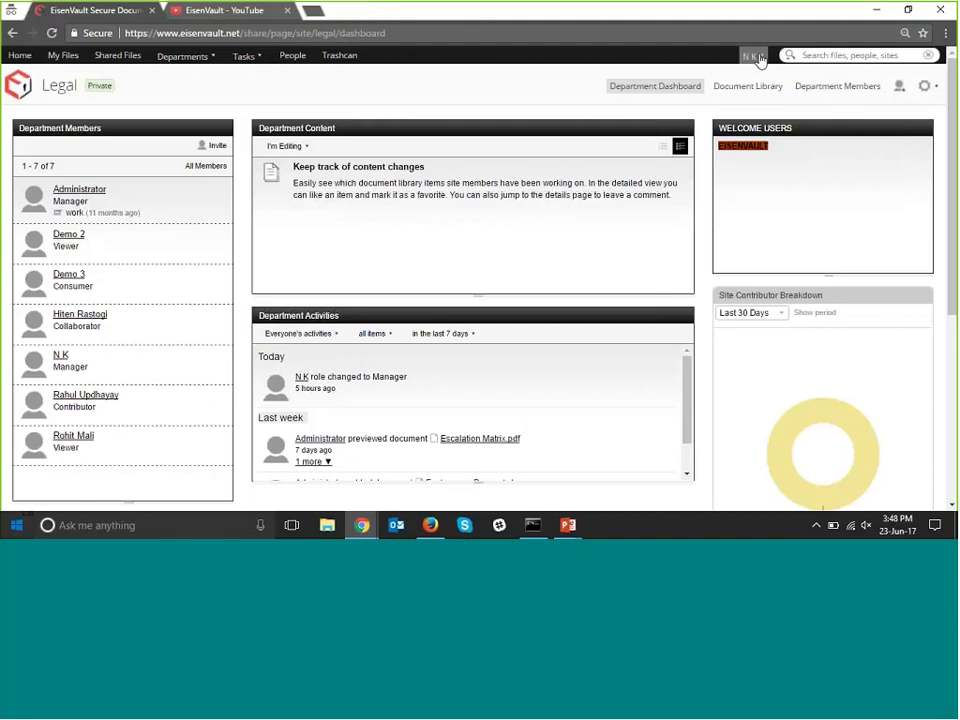
{"action": "left_click", "coordinate": [815, 56]}
{"action": "type", "text": "eisenva"}
{"action": "key", "text": "BackSpace"}
{"action": "key", "text": "BackSpace"}
{"action": "type", "text": "vau"}
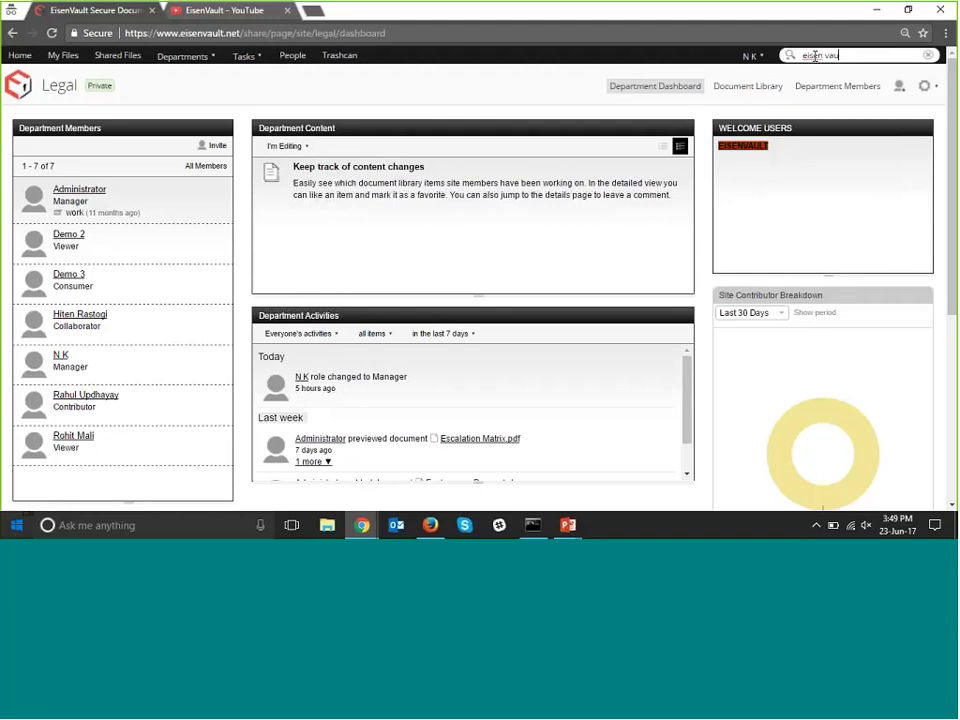
{"action": "key", "text": "BackSpace"}
{"action": "key", "text": "BackSpace"}
{"action": "key", "text": "BackSpace"}
{"action": "key", "text": "BackSpace"}
{"action": "key", "text": "BackSpace"}
{"action": "key", "text": "BackSpace"}
{"action": "key", "text": "BackSpace"}
{"action": "key", "text": "BackSpace"}
{"action": "key", "text": "BackSpace"}
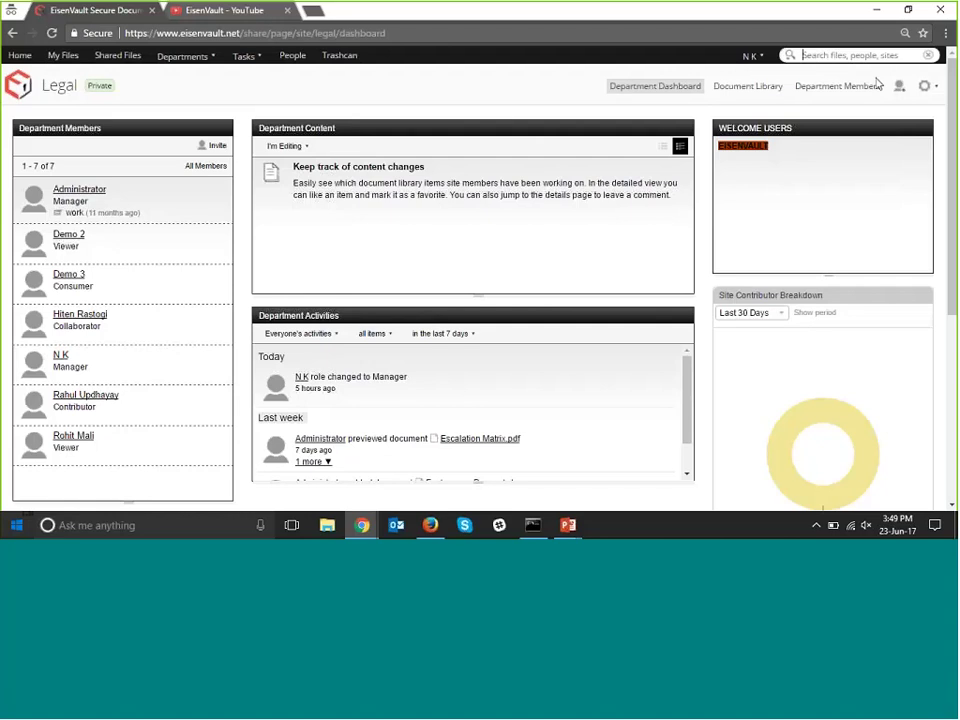
{"action": "left_click", "coordinate": [791, 62]}
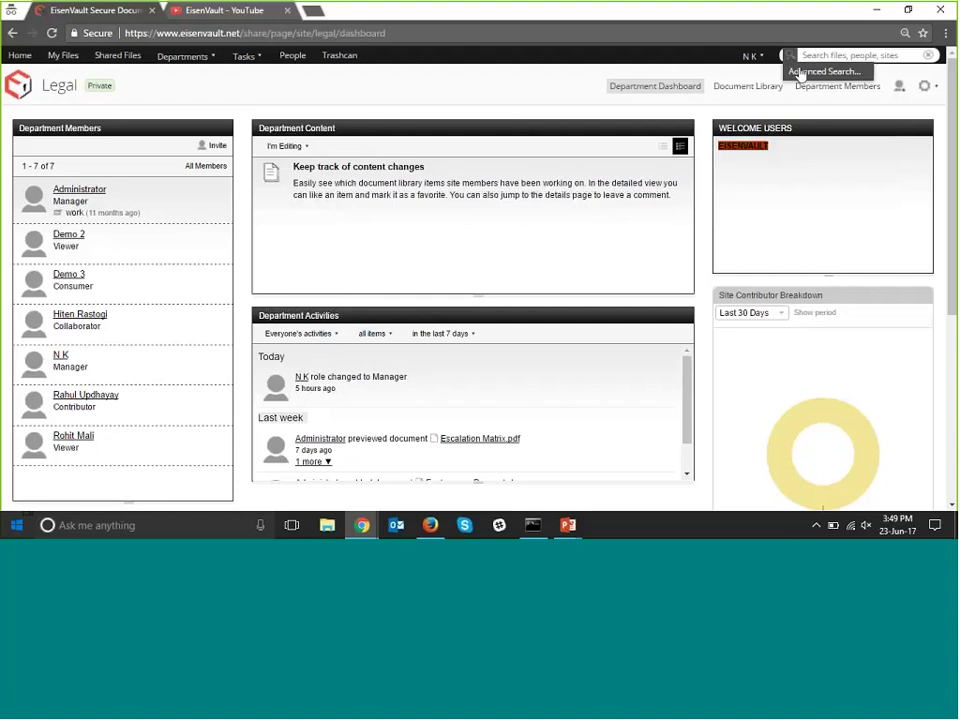
Open Advanced Search and set Look for to EisenVault Document.
{"action": "left_click", "coordinate": [805, 75]}
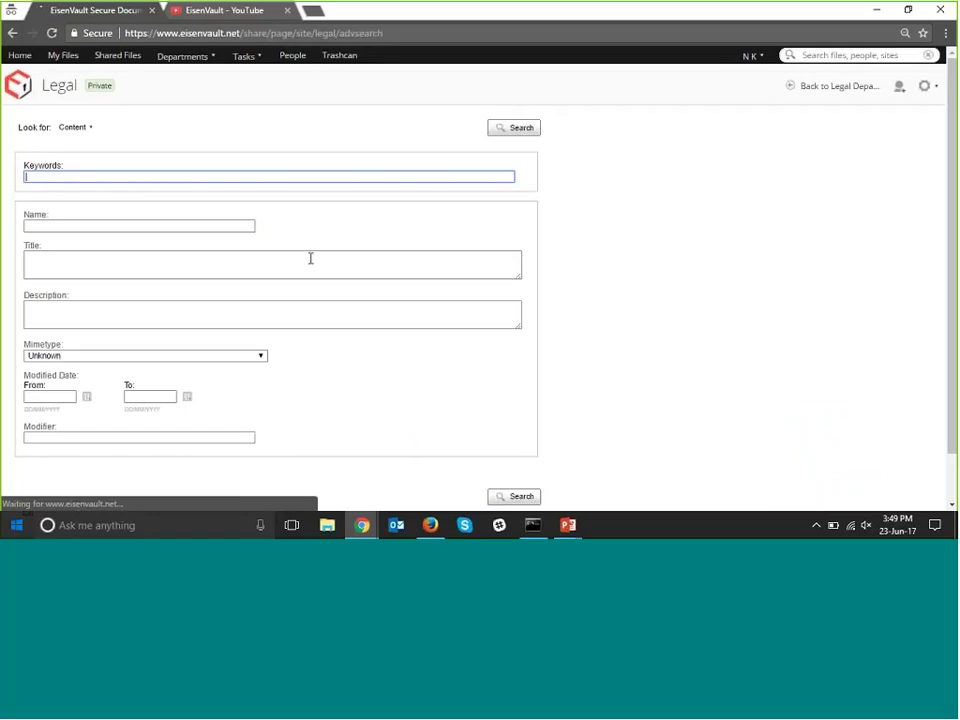
{"action": "scroll", "coordinate": [301, 265], "scroll_direction": "down", "scroll_amount": 1}
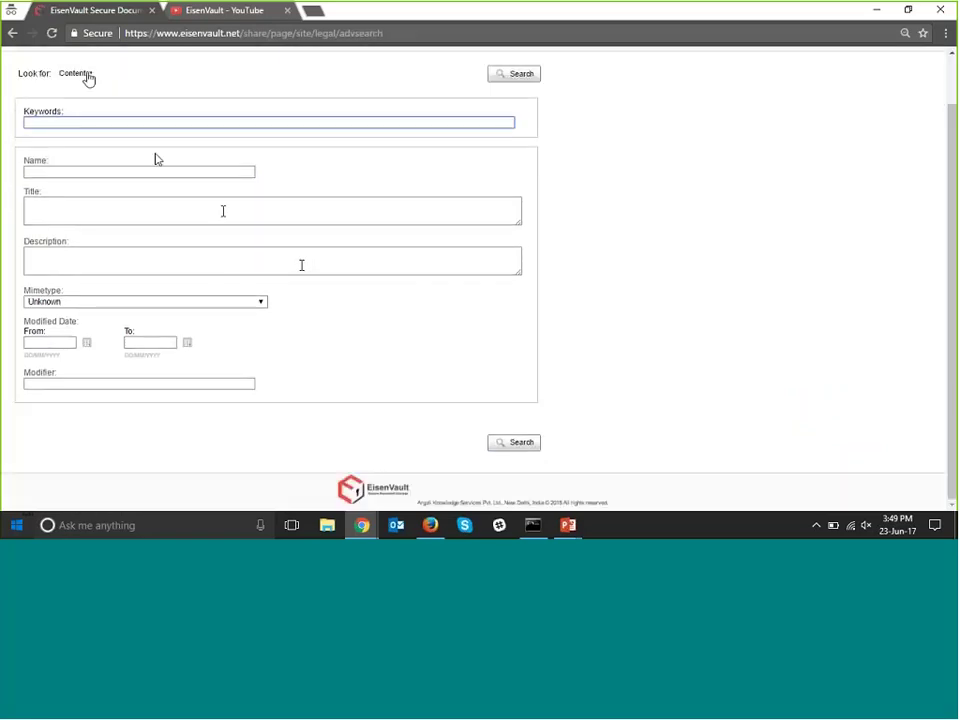
{"action": "left_click", "coordinate": [86, 76]}
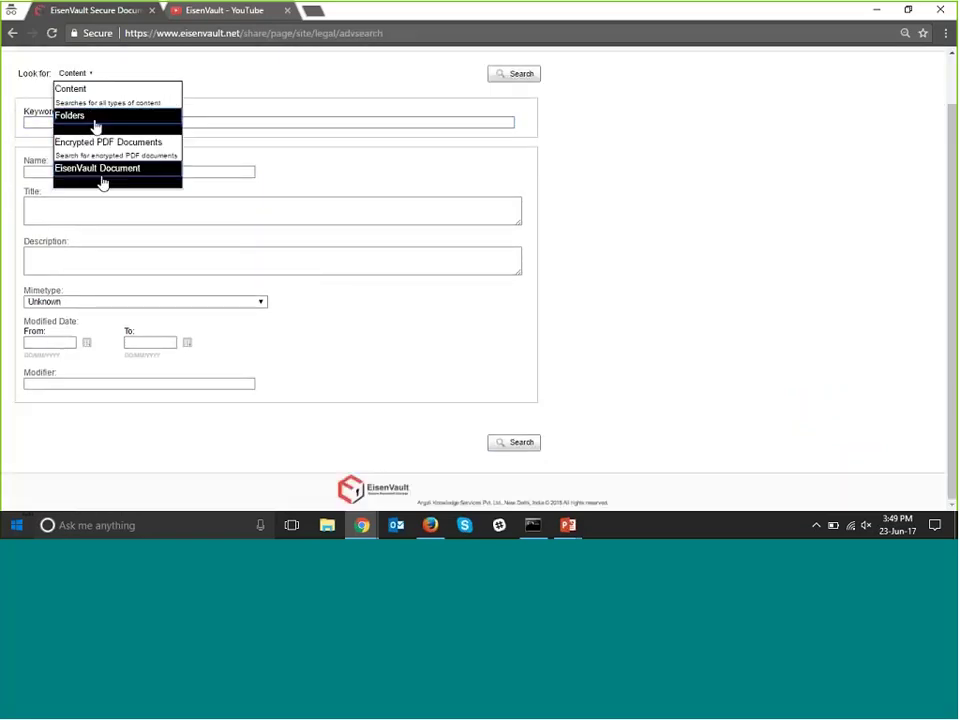
{"action": "left_click", "coordinate": [84, 117]}
{"action": "left_click", "coordinate": [84, 120]}
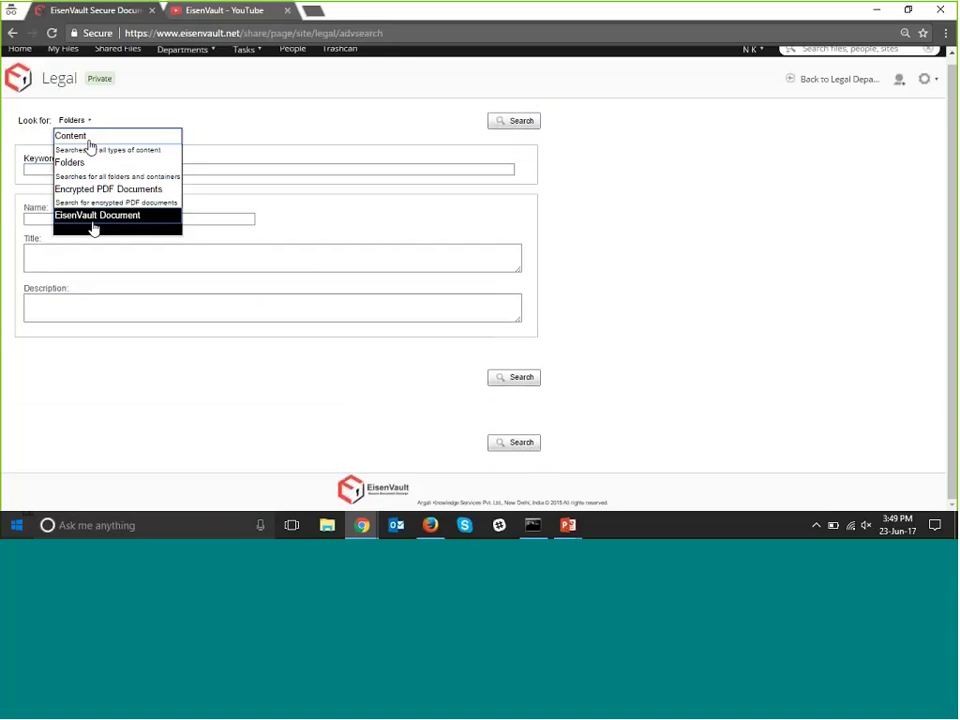
{"action": "left_click", "coordinate": [92, 224]}
{"action": "scroll", "coordinate": [93, 229], "scroll_direction": "down", "scroll_amount": 1}
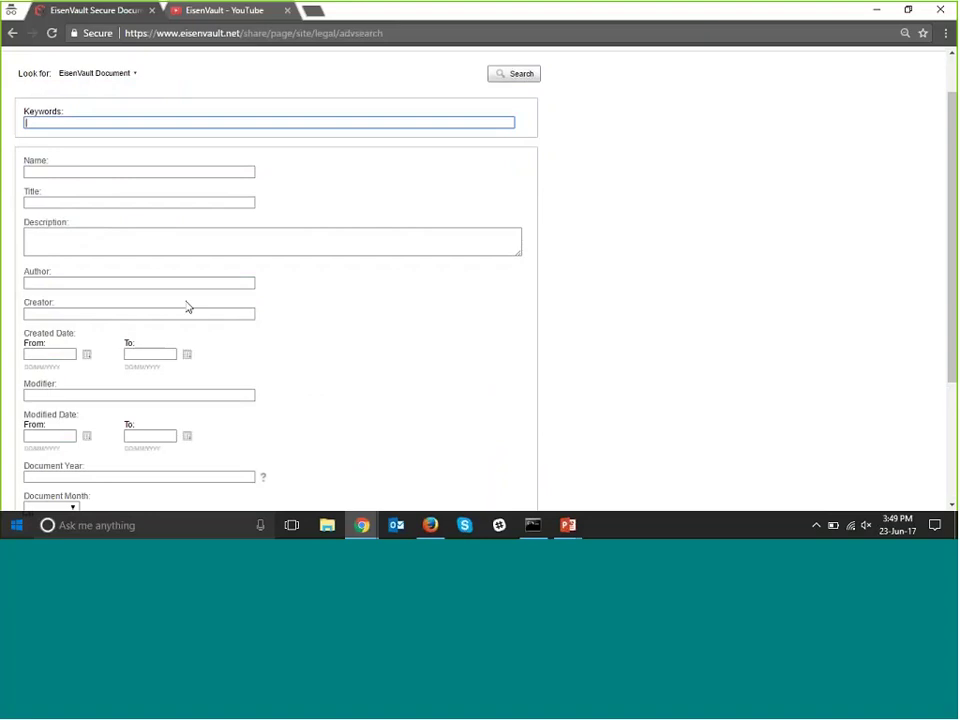
{"action": "scroll", "coordinate": [187, 309], "scroll_direction": "down", "scroll_amount": 3}
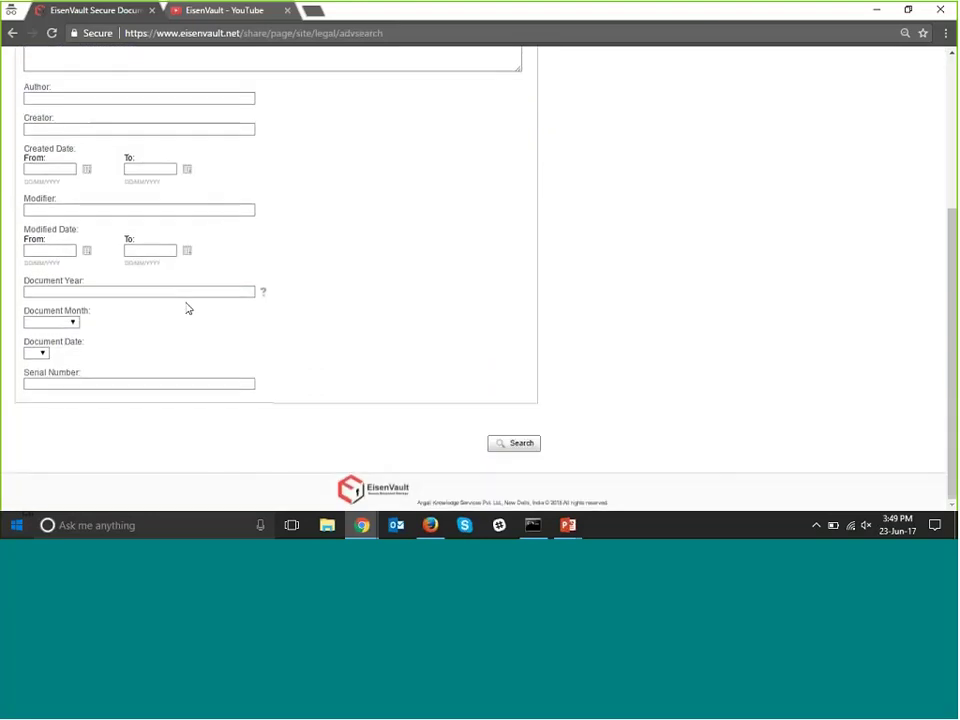
{"action": "scroll", "coordinate": [169, 298], "scroll_direction": "up", "scroll_amount": 4}
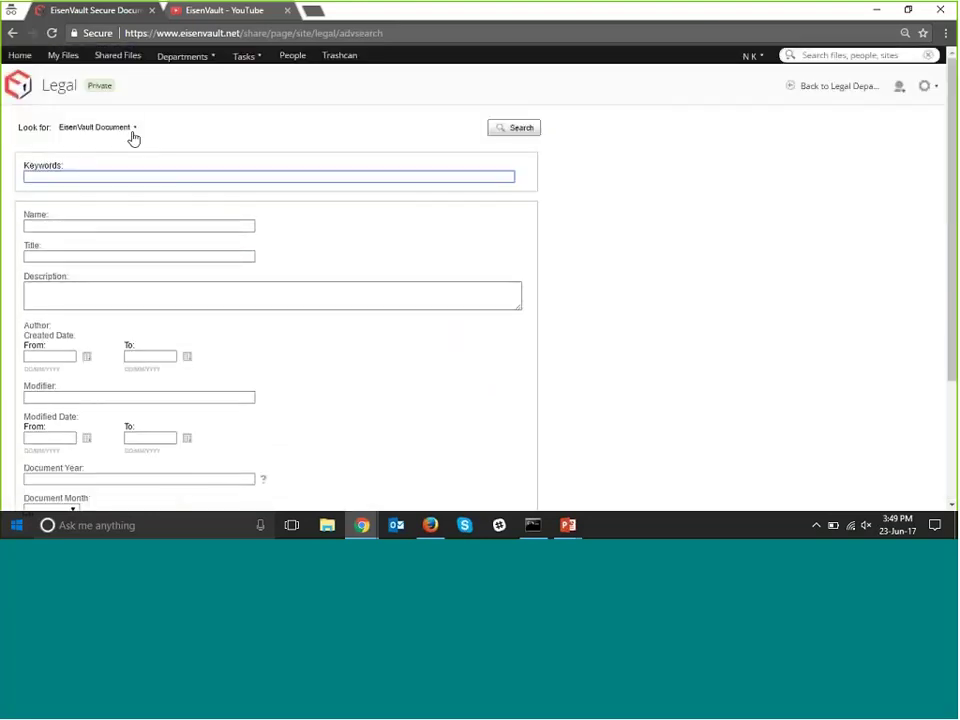
{"action": "scroll", "coordinate": [148, 255], "scroll_direction": "down", "scroll_amount": 2}
Search with Document Year 2017 and no month, then go back to the search form.
{"action": "left_click", "coordinate": [126, 390]}
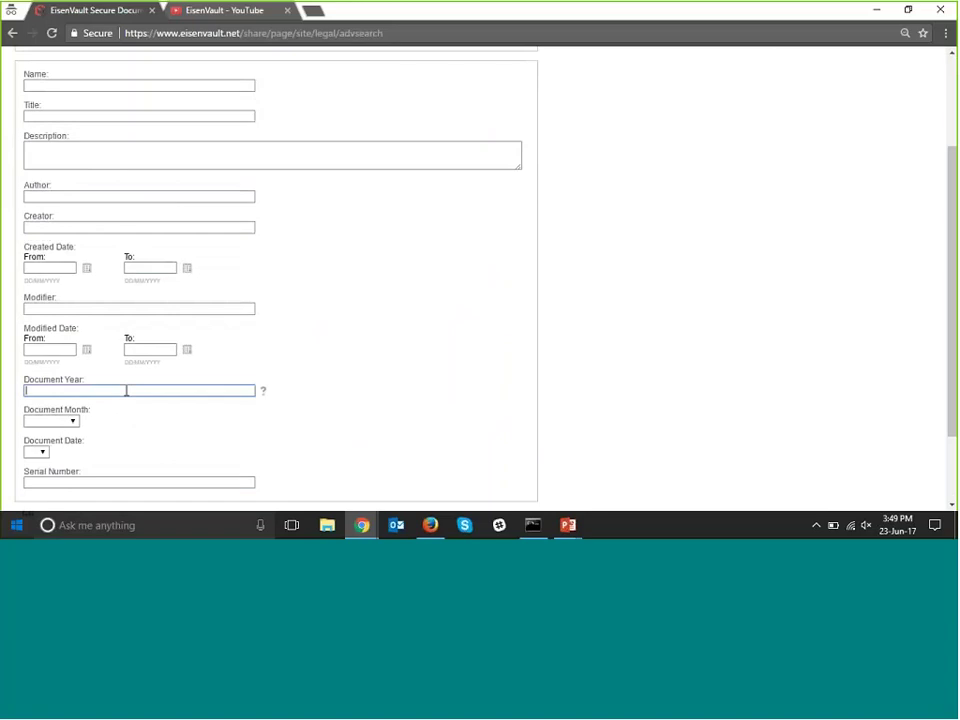
{"action": "type", "text": "2017"}
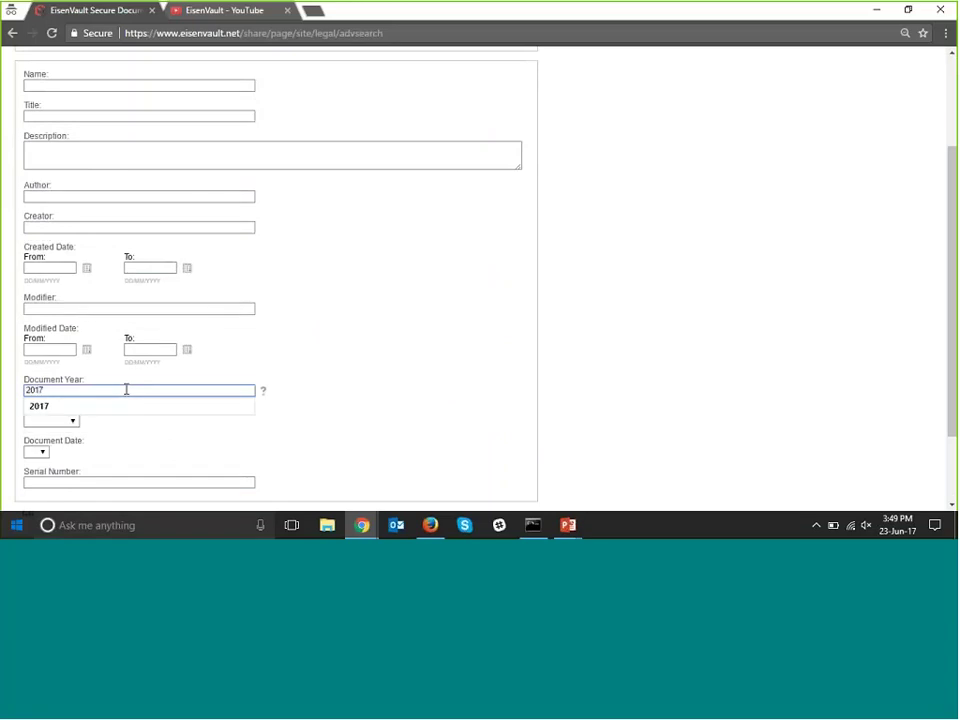
{"action": "left_click", "coordinate": [432, 360]}
{"action": "scroll", "coordinate": [405, 371], "scroll_direction": "down", "scroll_amount": 2}
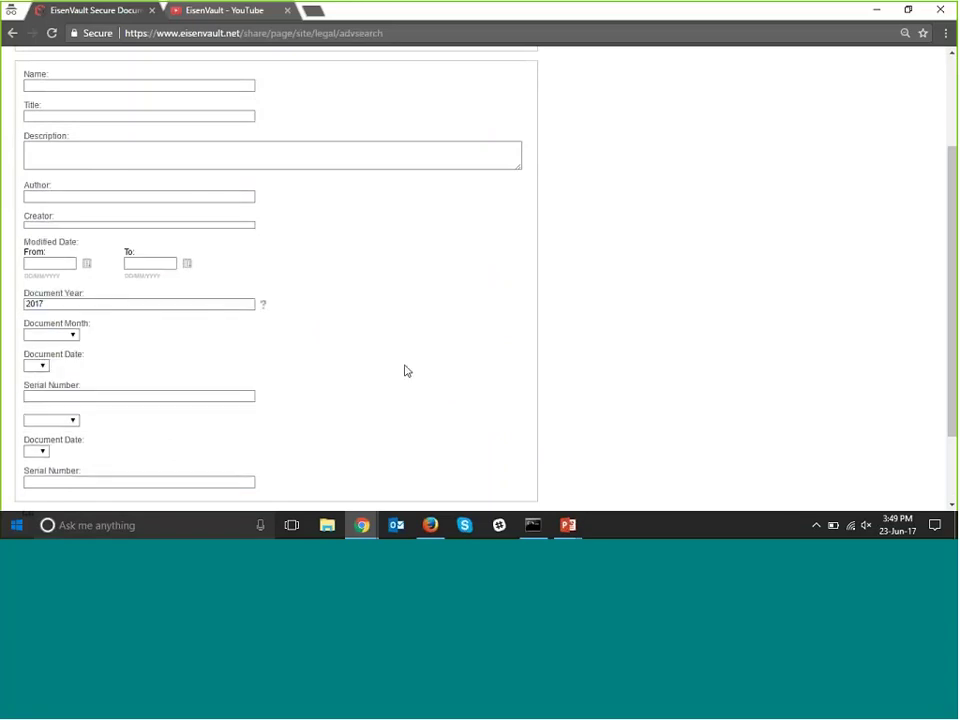
{"action": "left_click", "coordinate": [53, 324]}
{"action": "left_click", "coordinate": [486, 386]}
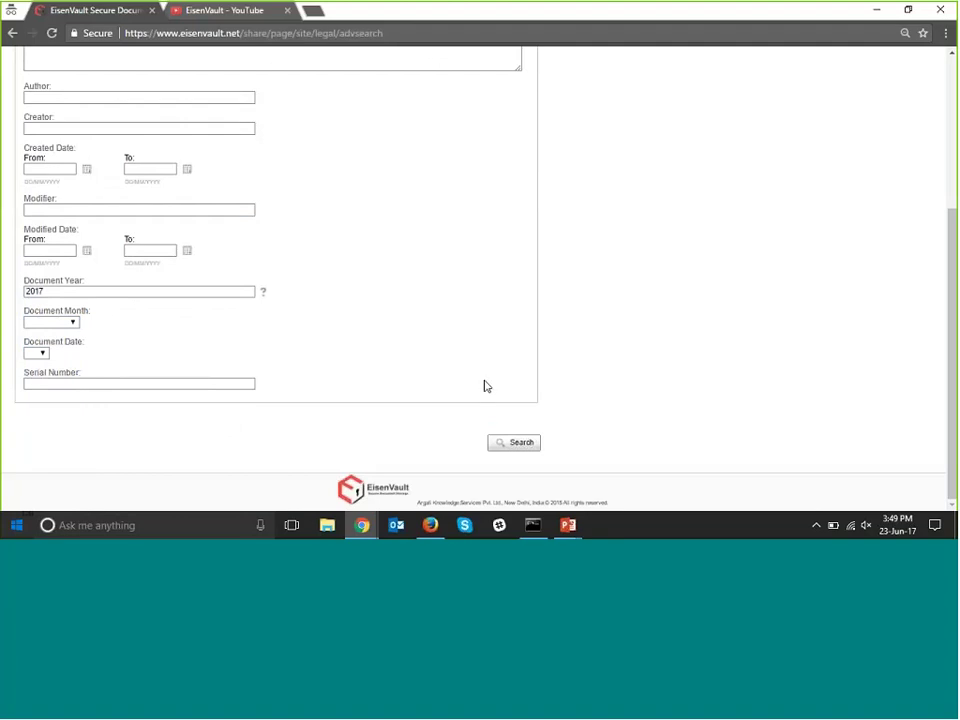
{"action": "left_click", "coordinate": [520, 452]}
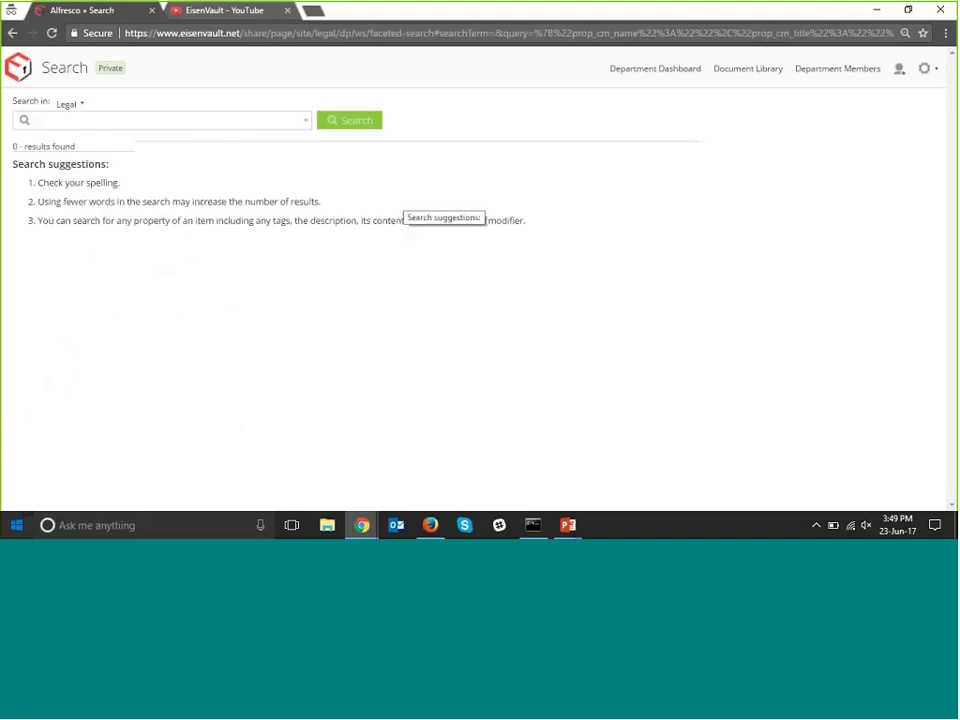
{"action": "left_click", "coordinate": [13, 36]}
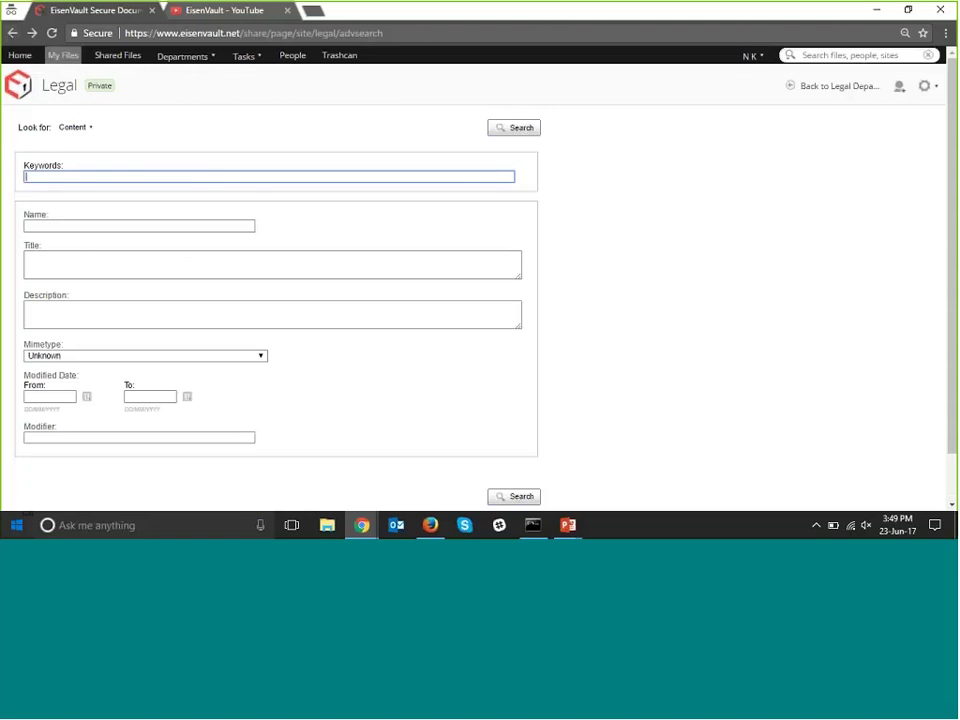
Open the User Dashboard from the user menu, then open My Profile.
{"action": "left_click", "coordinate": [765, 60]}
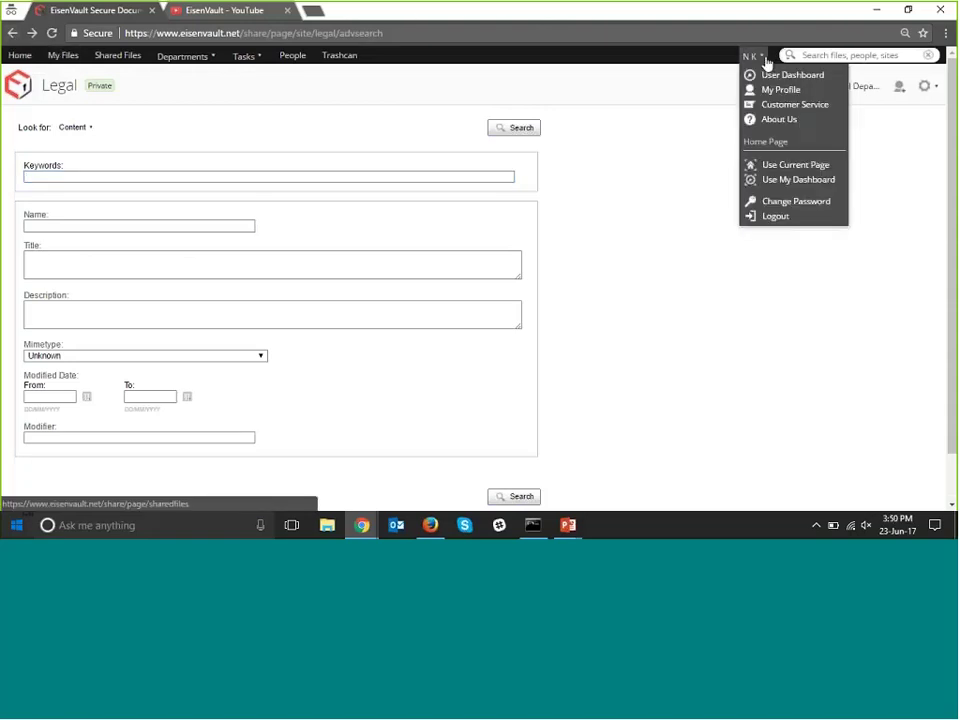
{"action": "left_click", "coordinate": [765, 60]}
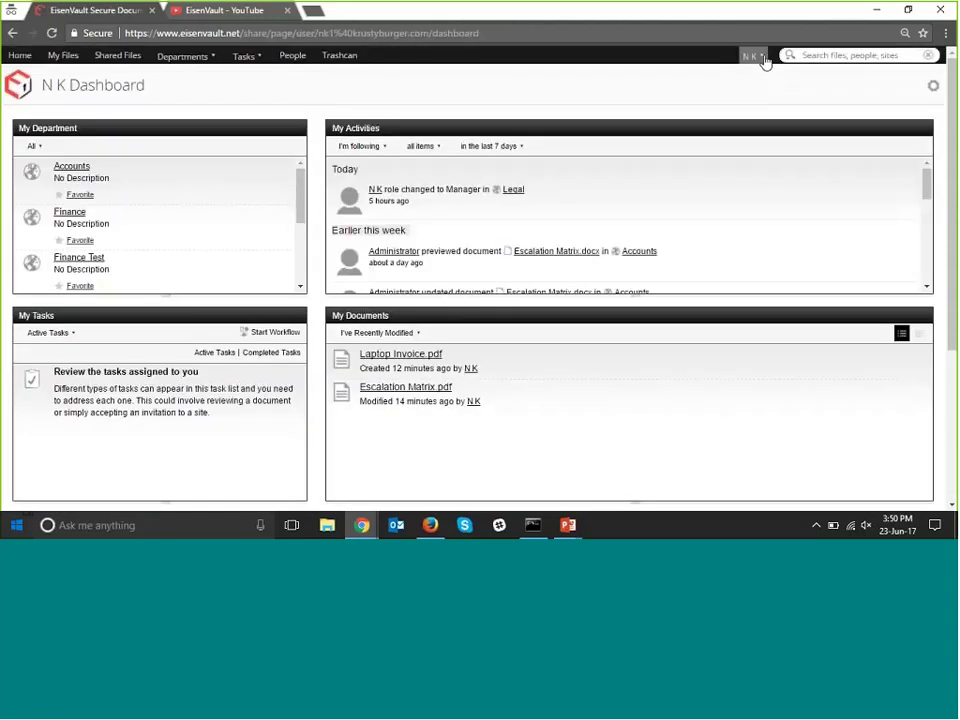
{"action": "left_click", "coordinate": [765, 60]}
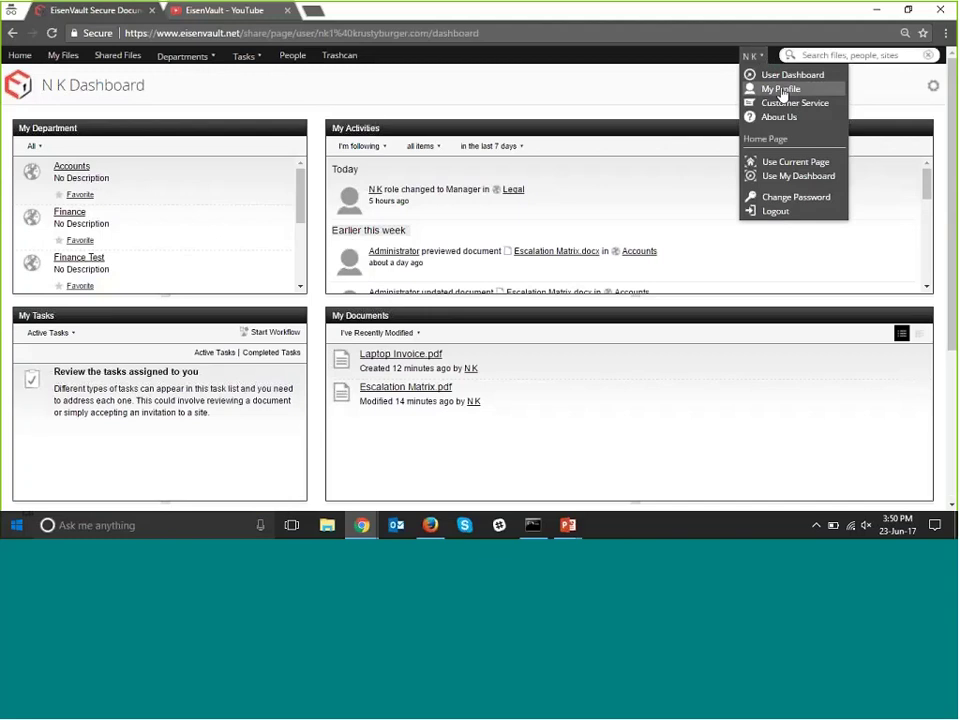
{"action": "left_click", "coordinate": [783, 91]}
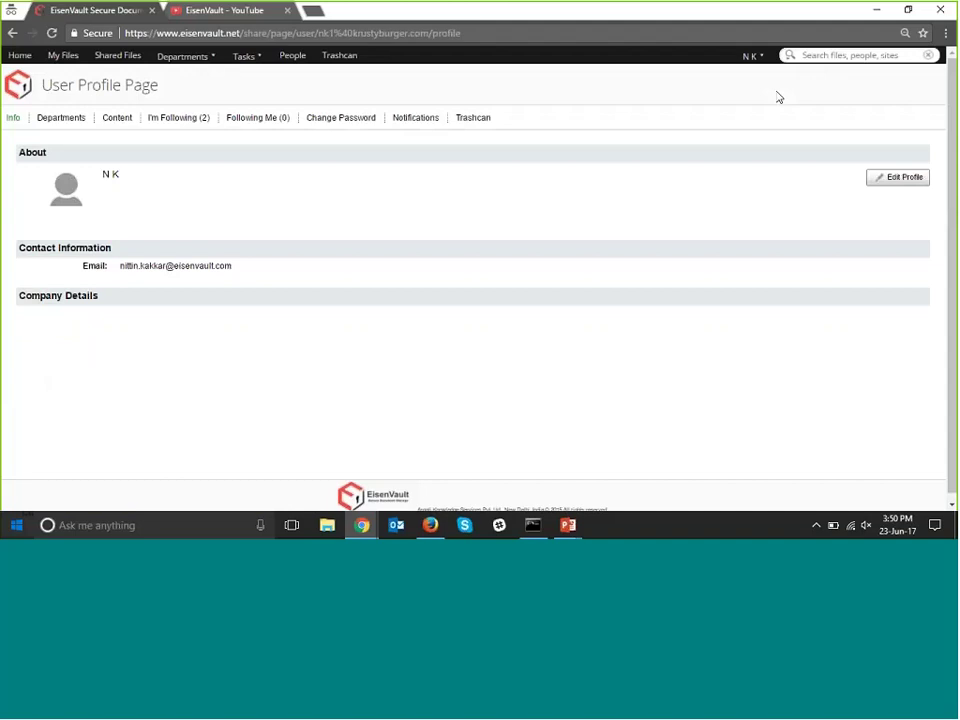
Edit the profile with the full first and last name, job title Manager and location Delhi.
{"action": "left_click", "coordinate": [899, 182]}
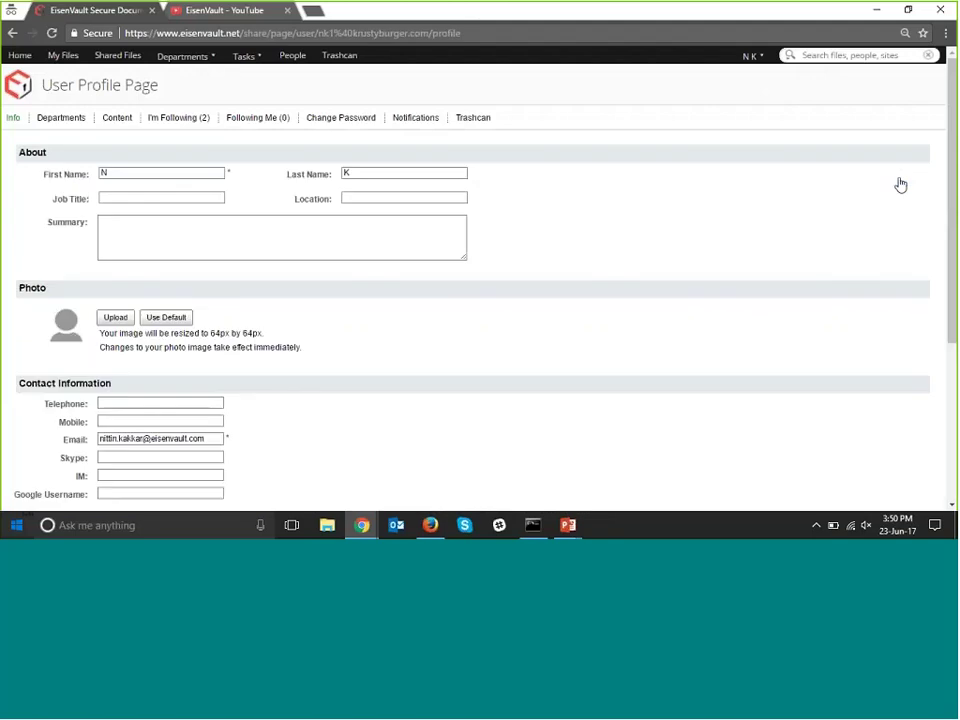
{"action": "left_click", "coordinate": [131, 178]}
{"action": "key", "text": "Tab"}
{"action": "left_click", "coordinate": [138, 198]}
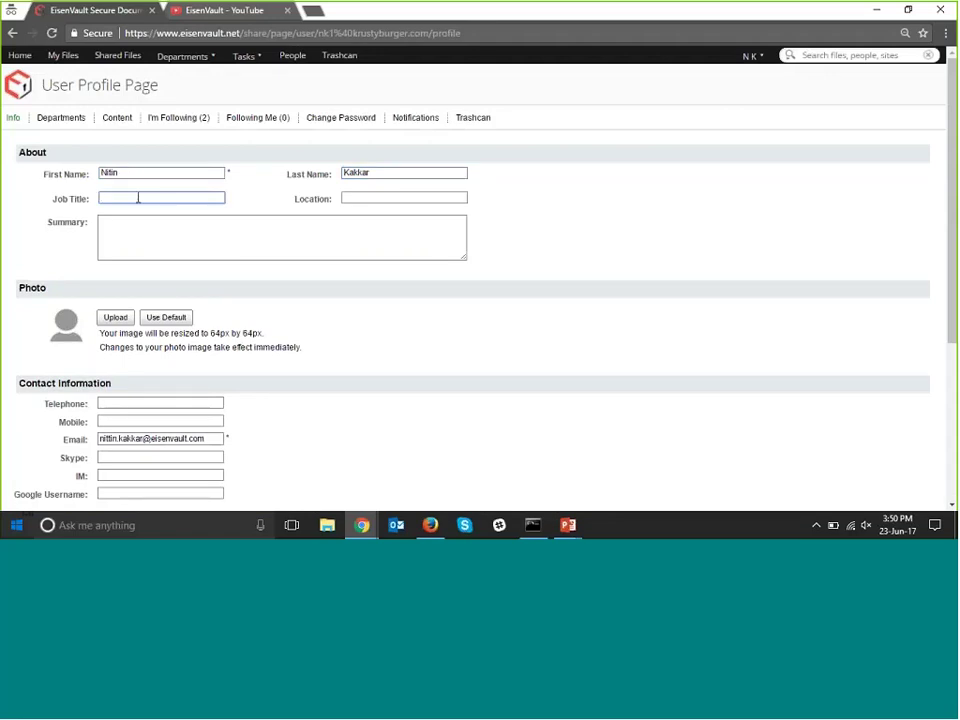
{"action": "type", "text": "Manager"}
{"action": "key", "text": "Tab"}
{"action": "type", "text": "Delhi"}
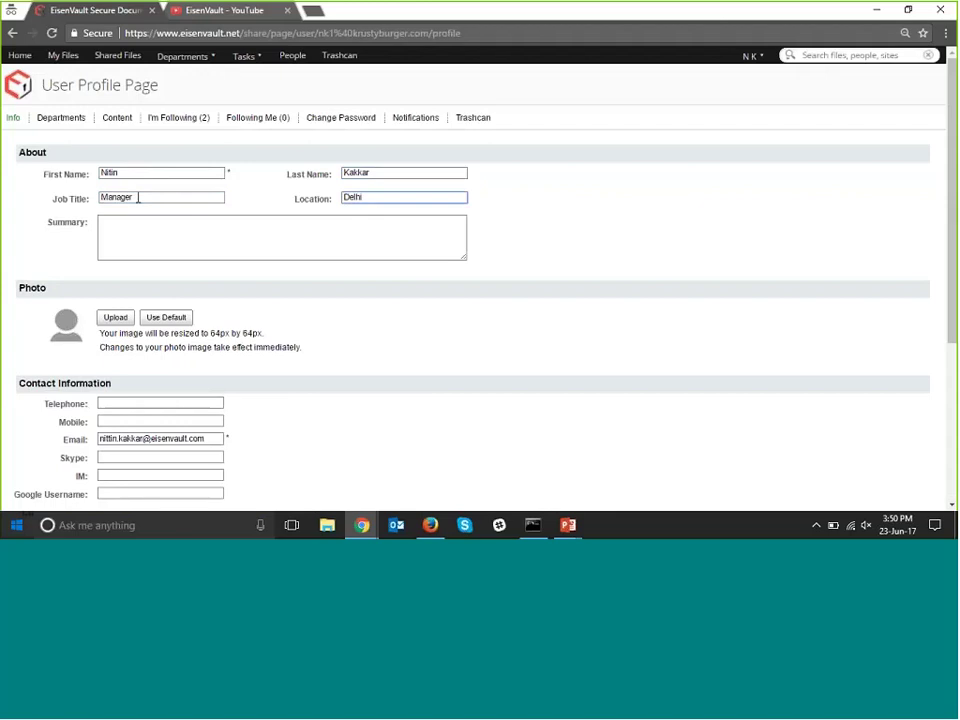
{"action": "scroll", "coordinate": [206, 257], "scroll_direction": "down", "scroll_amount": 2}
Upload IMG_2417.JPG from the home folder as the profile photo.
{"action": "left_click", "coordinate": [116, 178]}
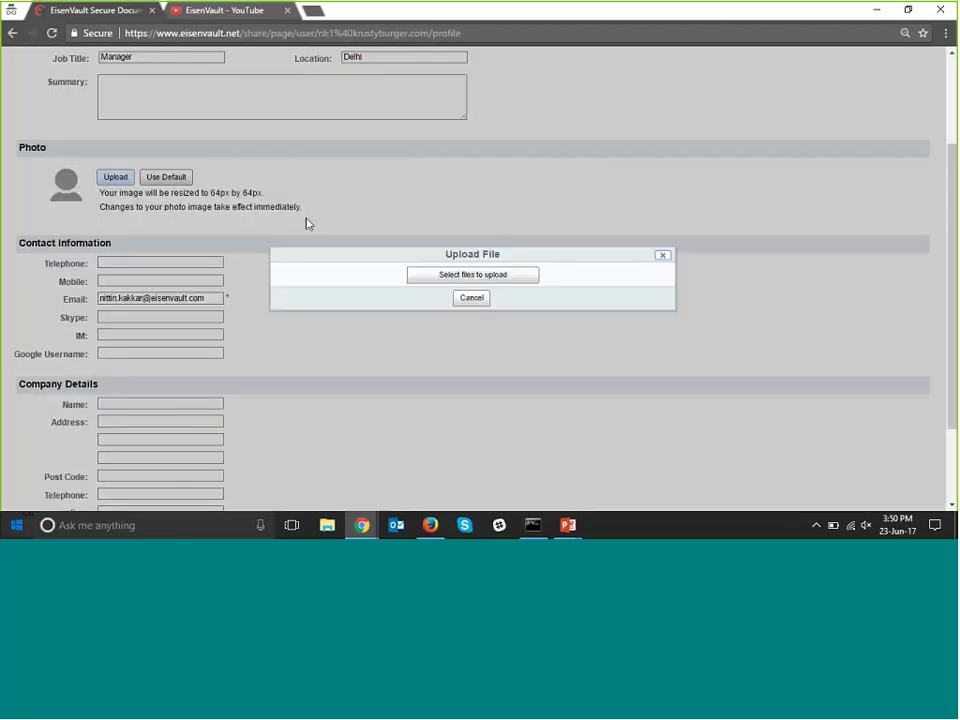
{"action": "left_click", "coordinate": [472, 274]}
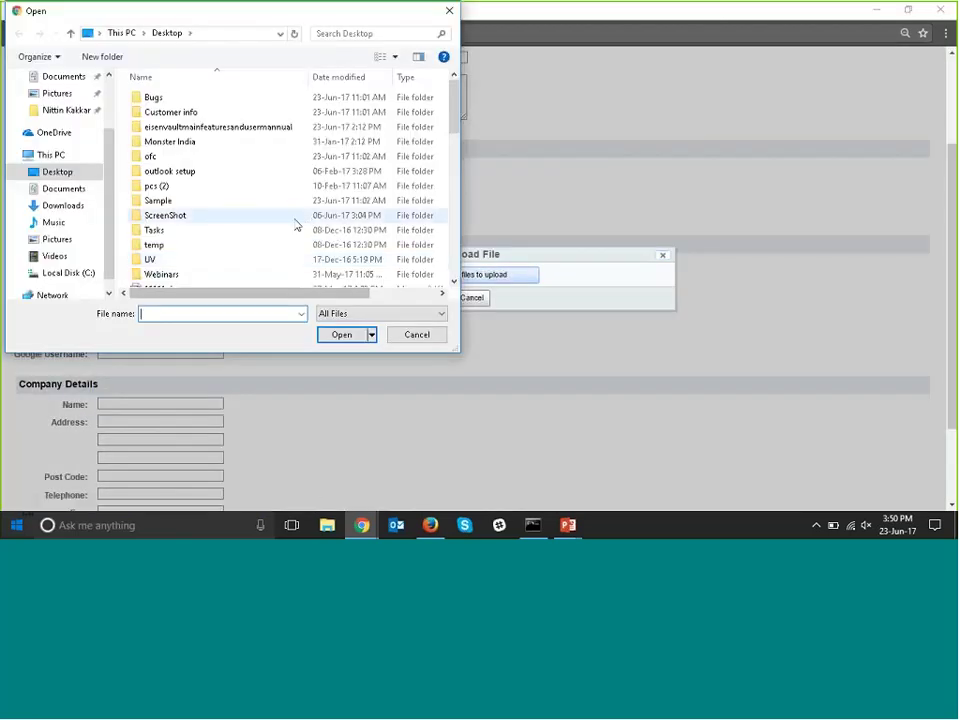
{"action": "scroll", "coordinate": [290, 215], "scroll_direction": "down", "scroll_amount": 4}
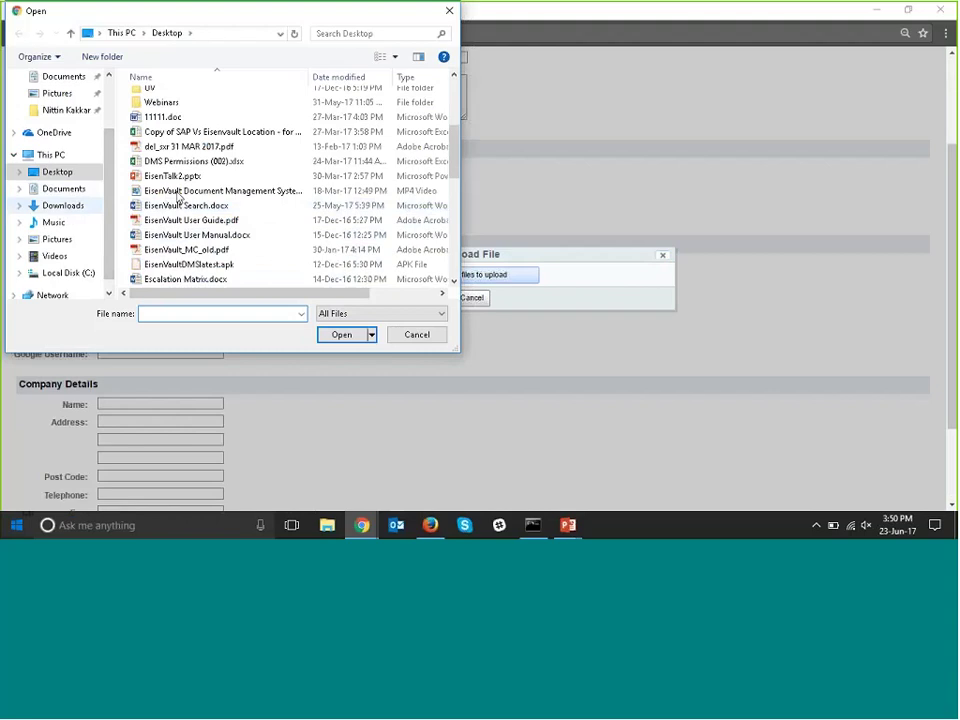
{"action": "left_click", "coordinate": [66, 110]}
{"action": "scroll", "coordinate": [228, 201], "scroll_direction": "down", "scroll_amount": 4}
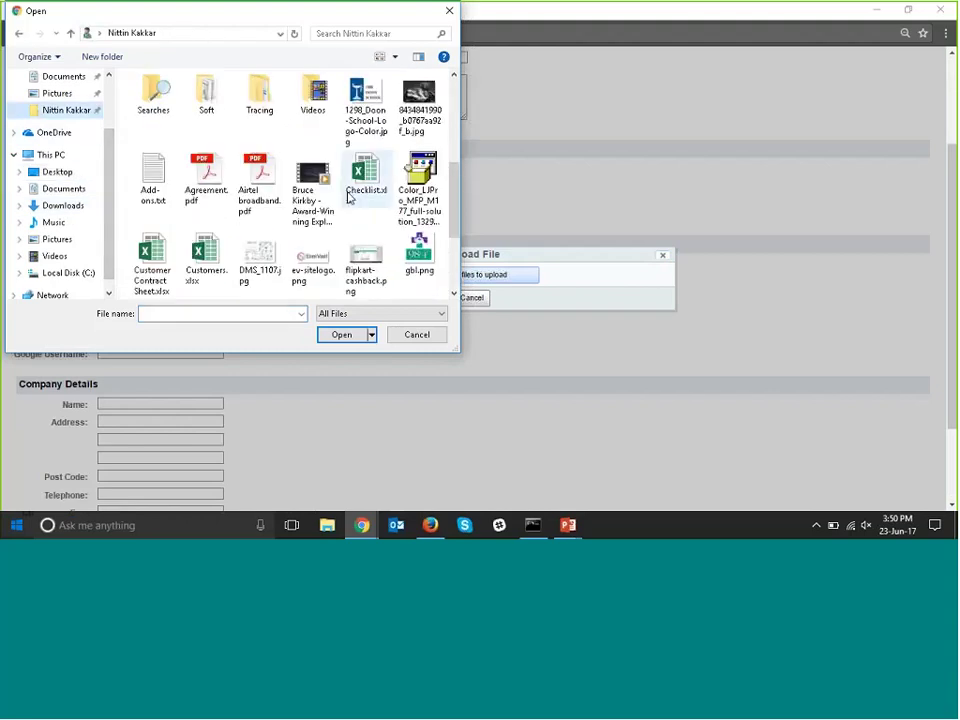
{"action": "scroll", "coordinate": [340, 200], "scroll_direction": "down", "scroll_amount": 3}
{"action": "scroll", "coordinate": [330, 203], "scroll_direction": "up", "scroll_amount": 2}
{"action": "left_click", "coordinate": [205, 245]}
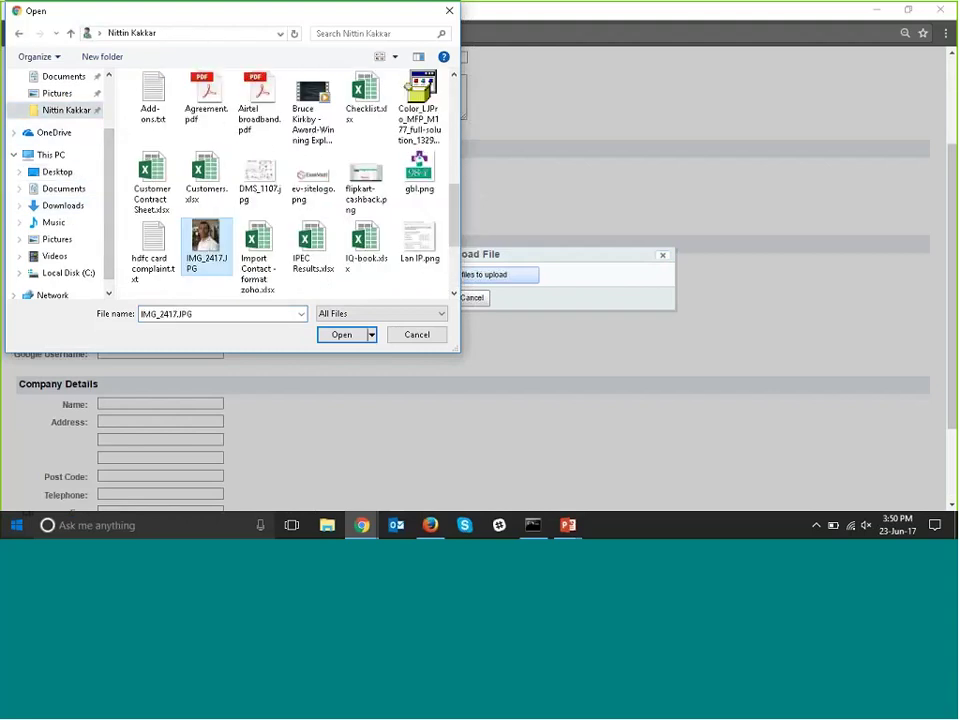
{"action": "left_click", "coordinate": [343, 335]}
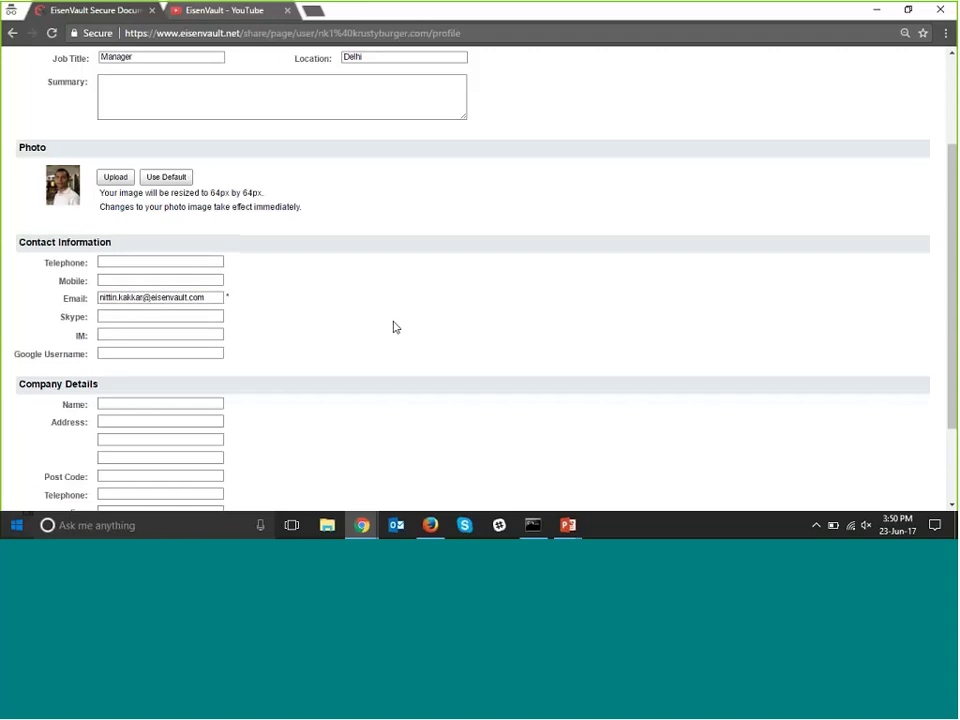
Scroll down to view the user's departments and their activity-feed settings.
{"action": "scroll", "coordinate": [395, 327], "scroll_direction": "down", "scroll_amount": 3}
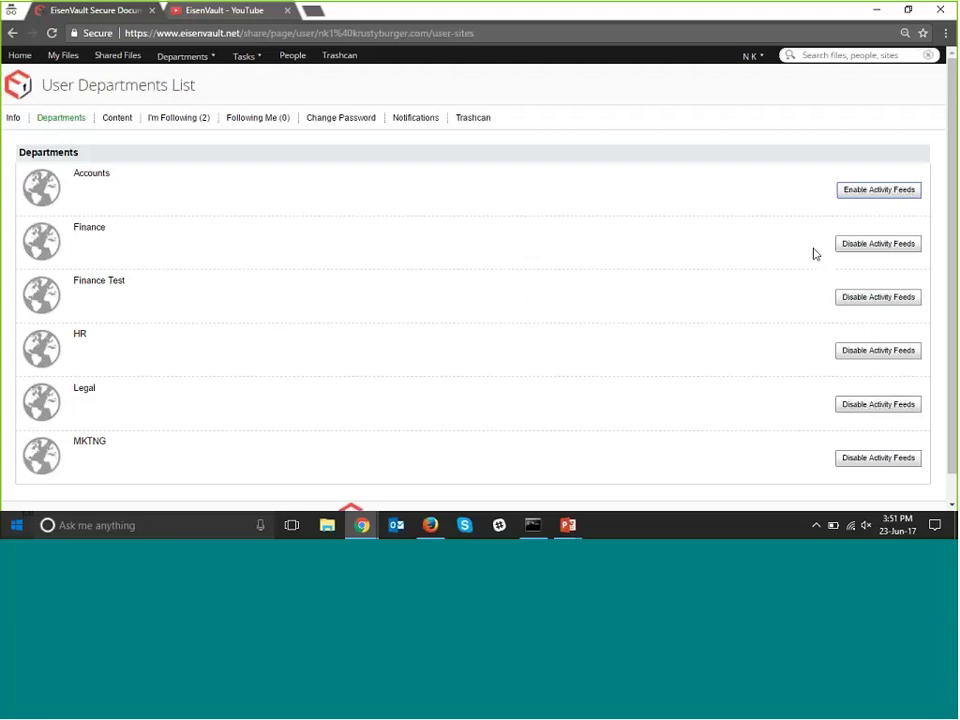
Open the Content tab to list recent items like IMG_2417.JPG, Laptop Invoice.pdf and Escalation Matrix.pdf.
{"action": "scroll", "coordinate": [840, 275], "scroll_direction": "down", "scroll_amount": 1}
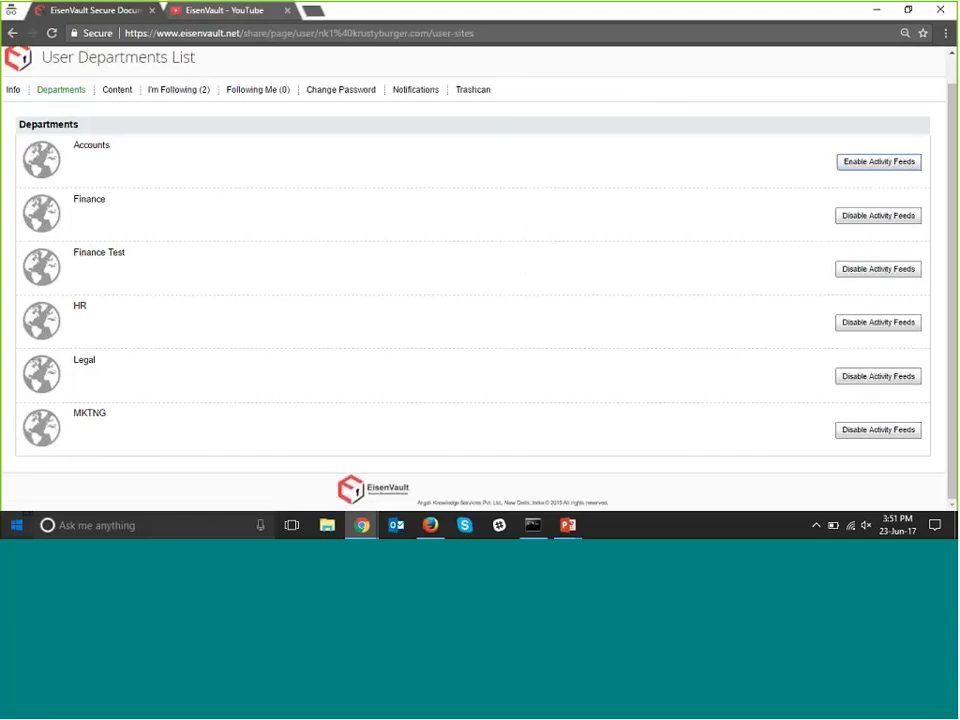
{"action": "left_click", "coordinate": [116, 96]}
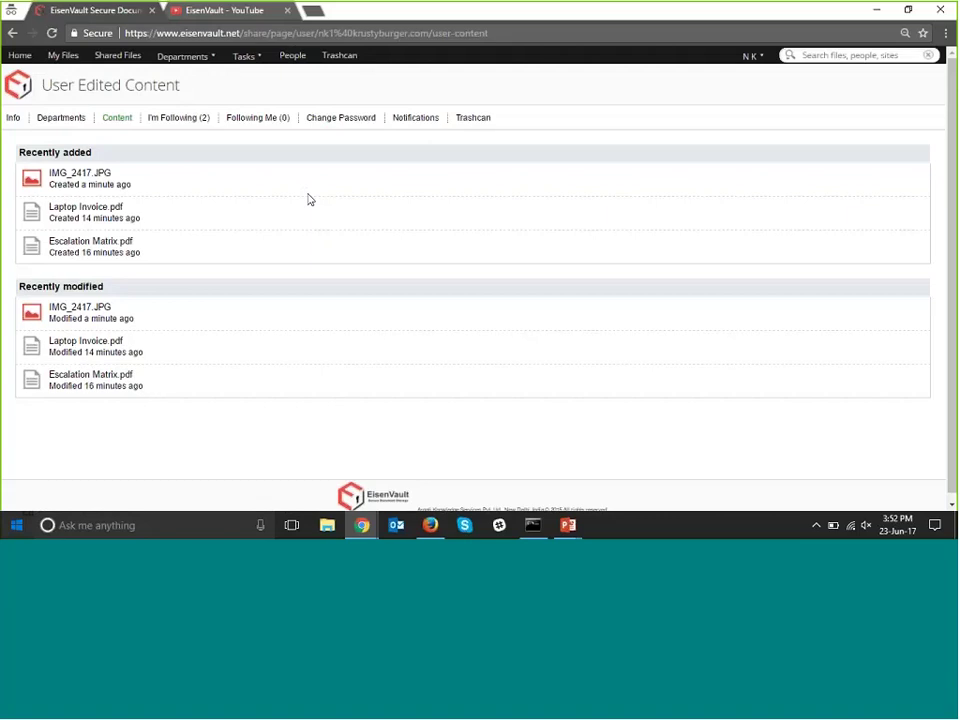
View IMG_2417.JPG's details, go back to the content list, and show the I'm Following list.
{"action": "left_click", "coordinate": [86, 182]}
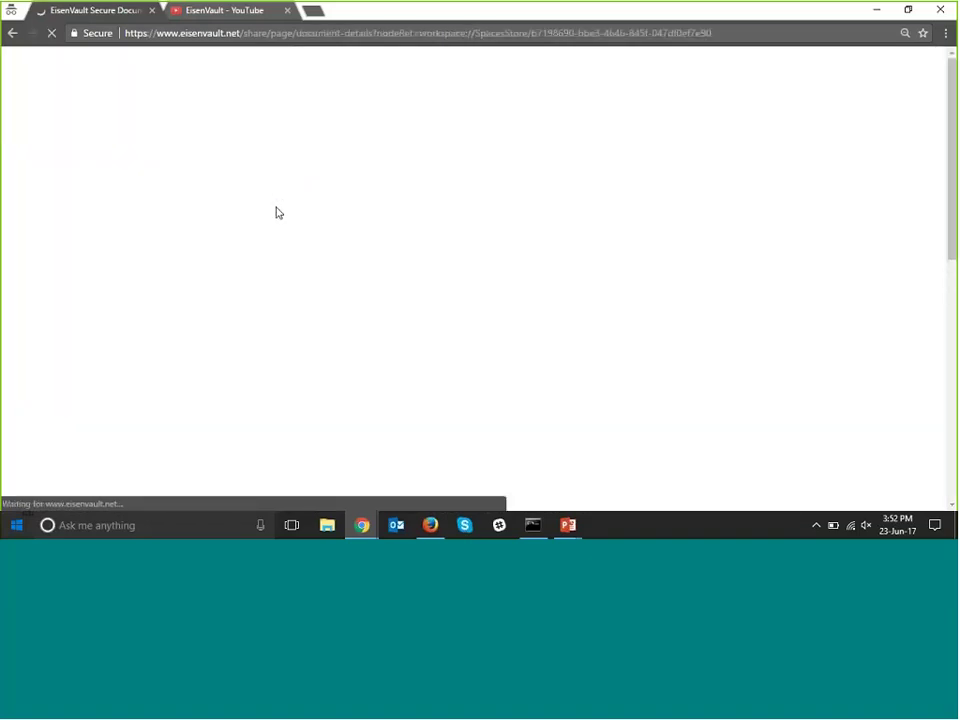
{"action": "right_click", "coordinate": [13, 33]}
{"action": "left_click", "coordinate": [16, 35]}
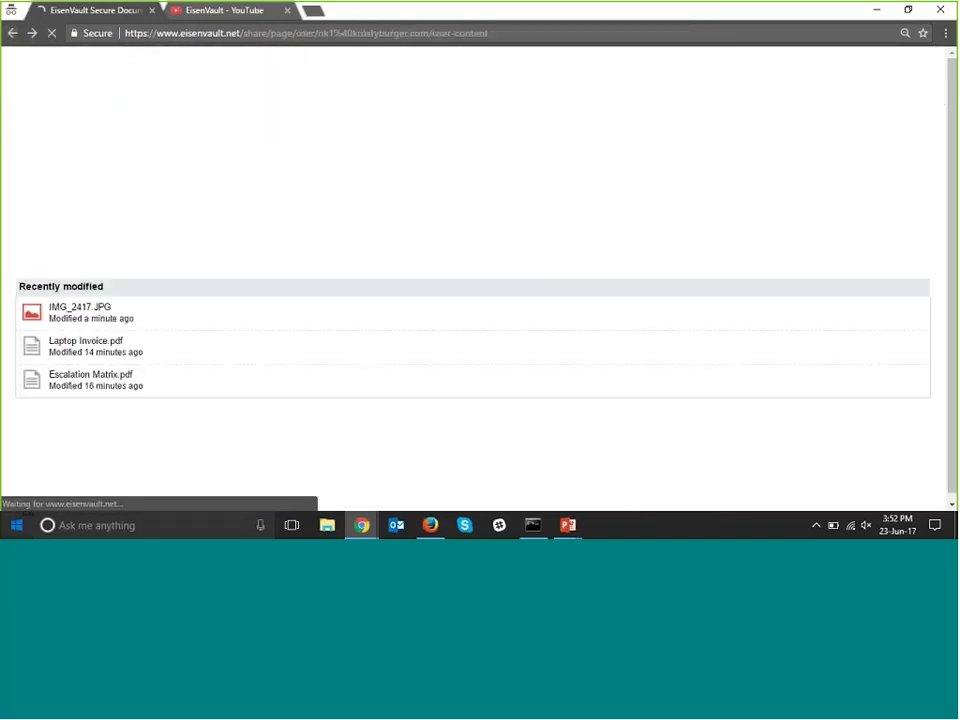
{"action": "left_click", "coordinate": [187, 120]}
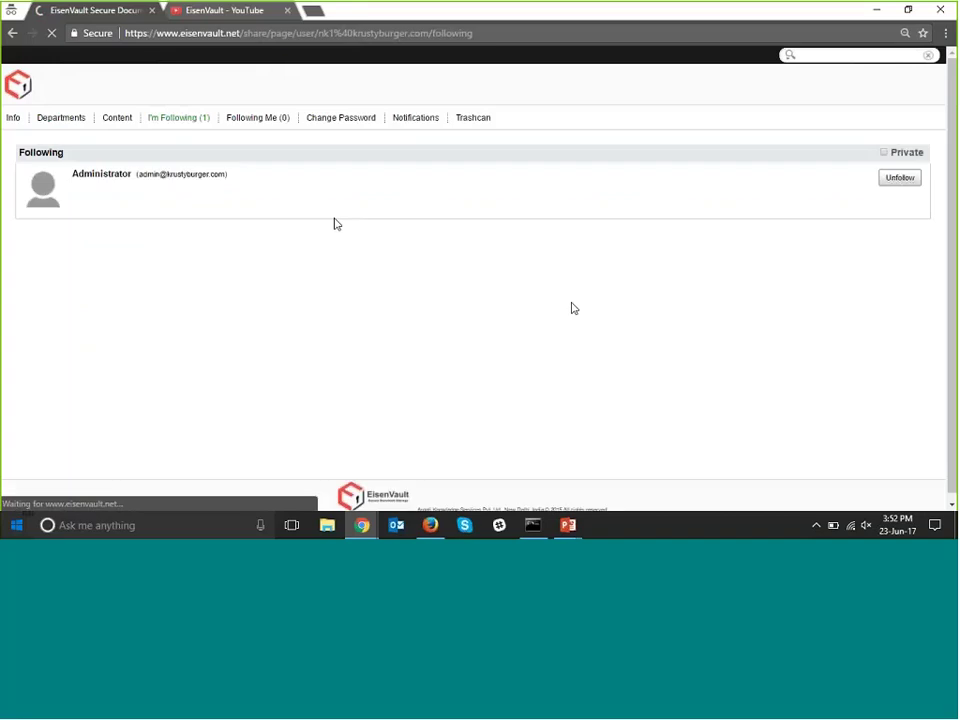
Check the empty Following Me list, then bring up the Change Password form.
{"action": "left_click", "coordinate": [263, 127]}
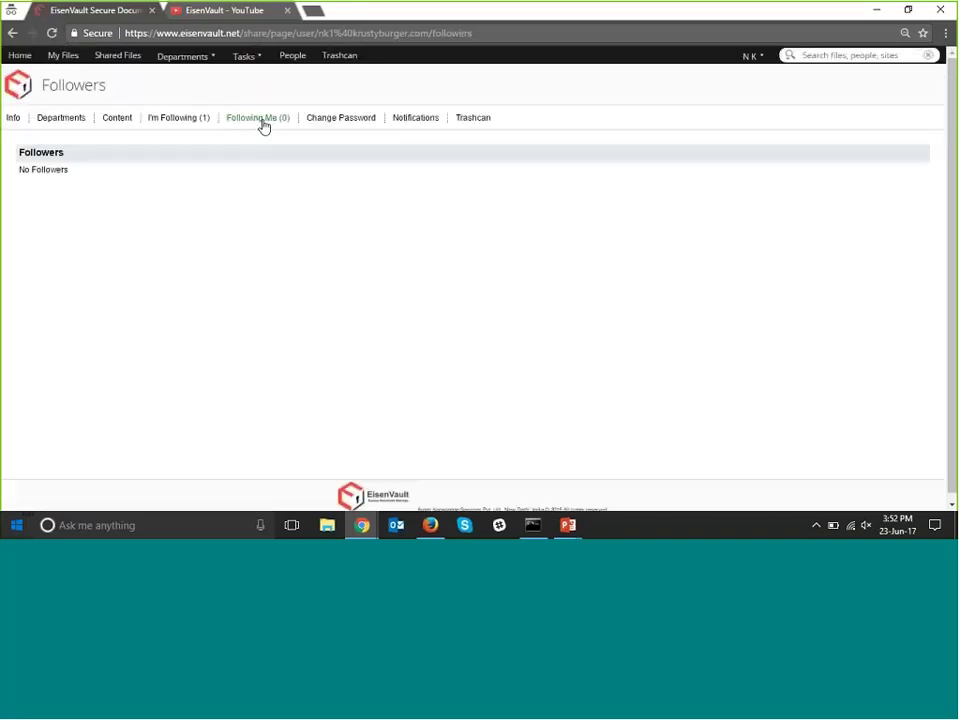
{"action": "left_click", "coordinate": [359, 122]}
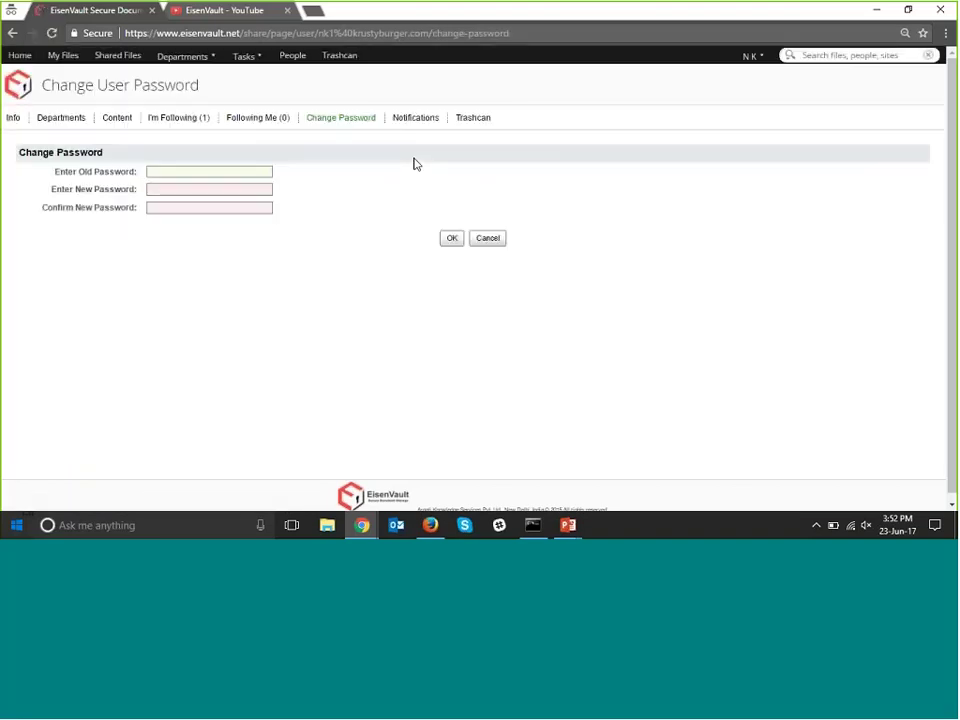
Enter the current password, a new password and its confirmation, then submit the change.
{"action": "left_click", "coordinate": [229, 174]}
{"action": "type", "text": "******"}
{"action": "key", "text": "Tab"}
{"action": "type", "text": "*"}
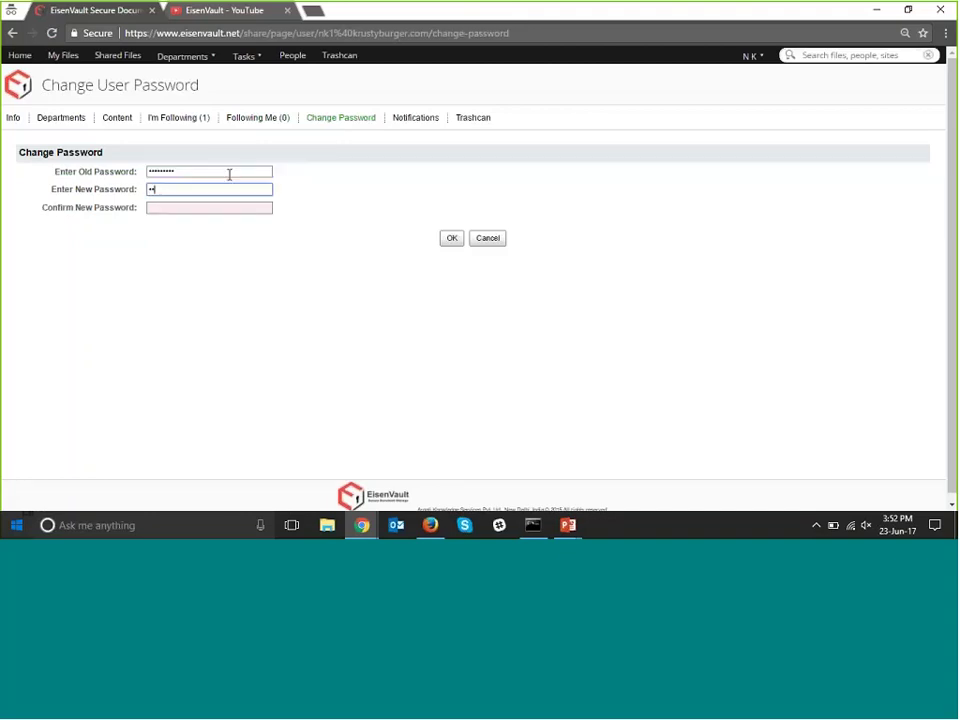
{"action": "type", "text": "********"}
{"action": "key", "text": "Tab"}
{"action": "type", "text": "**"}
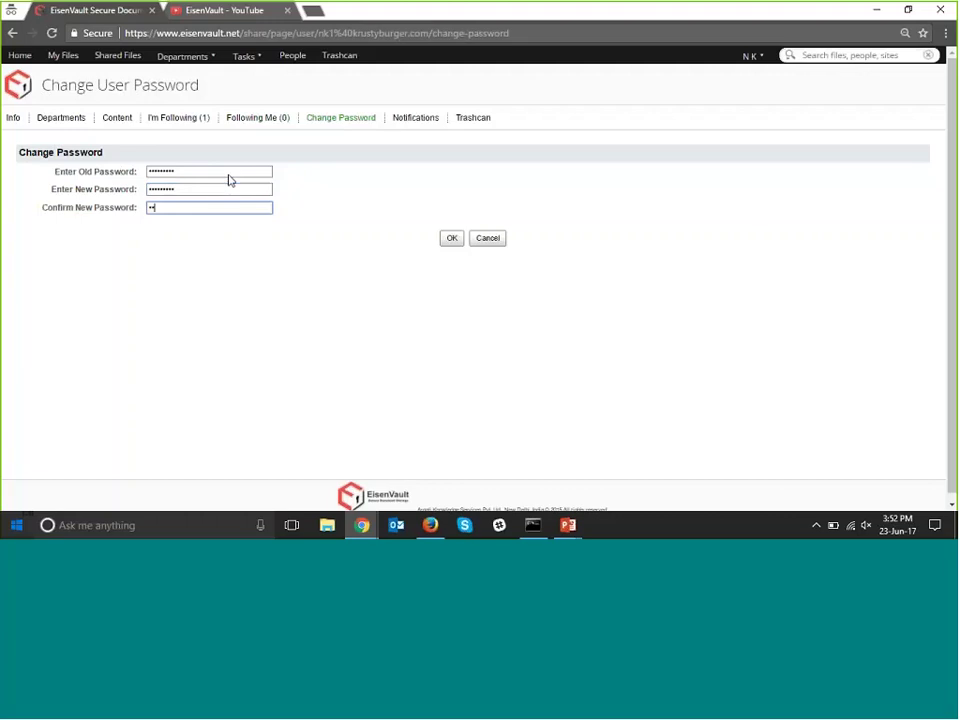
{"action": "type", "text": "*******"}
{"action": "key", "text": "shift+Tab"}
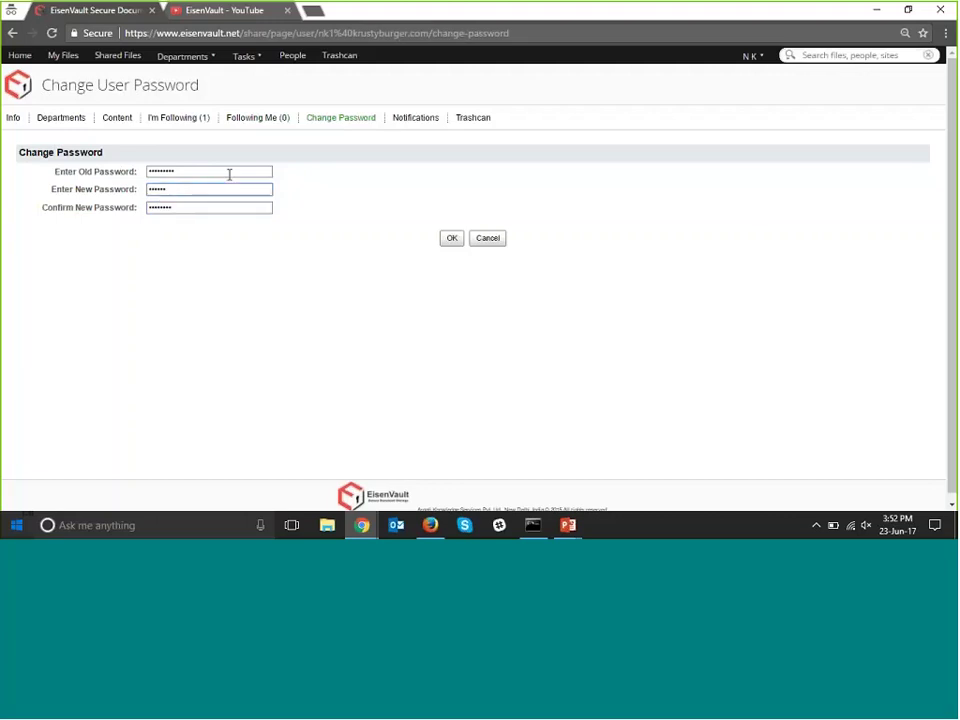
{"action": "key", "text": "Tab"}
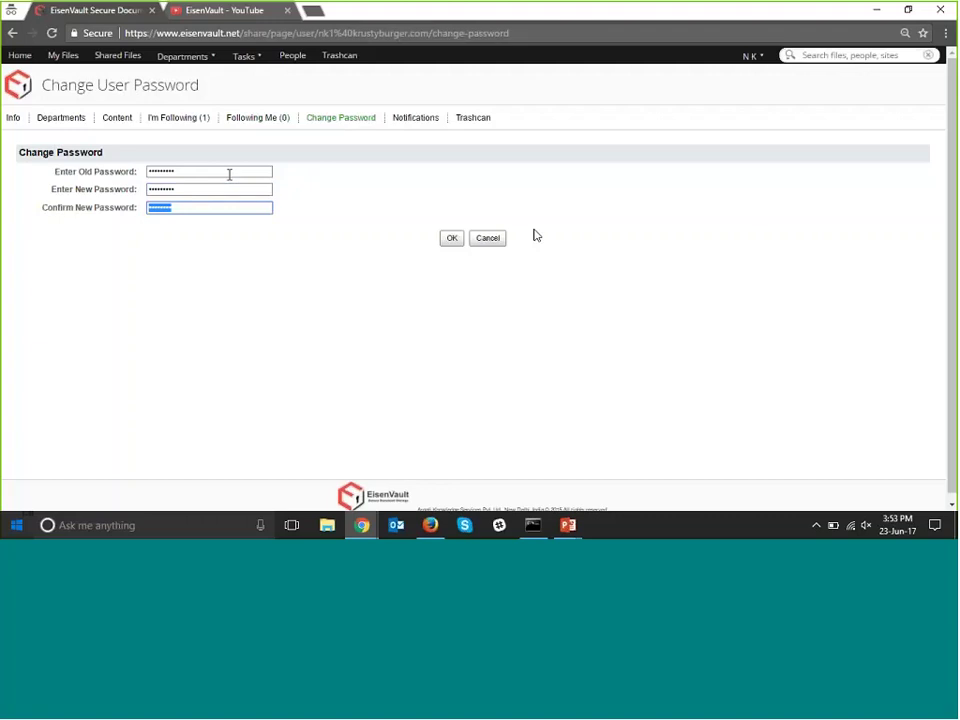
{"action": "left_click", "coordinate": [455, 241]}
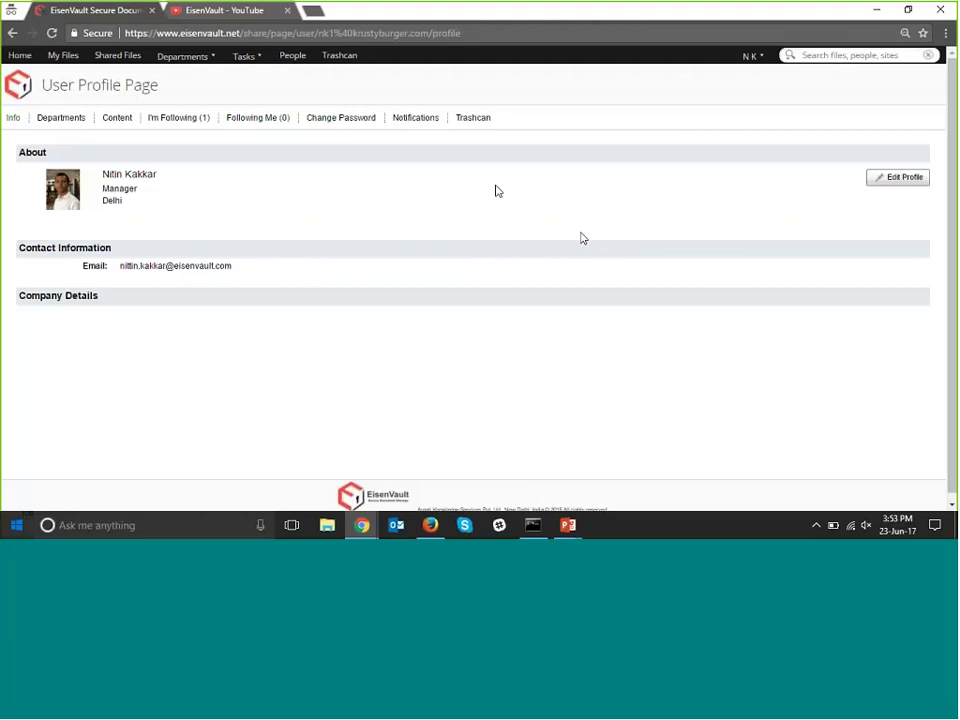
Review notification settings and departments, toggling Accounts activity feeds and unticking Email Notification Feed.
{"action": "left_click", "coordinate": [415, 117]}
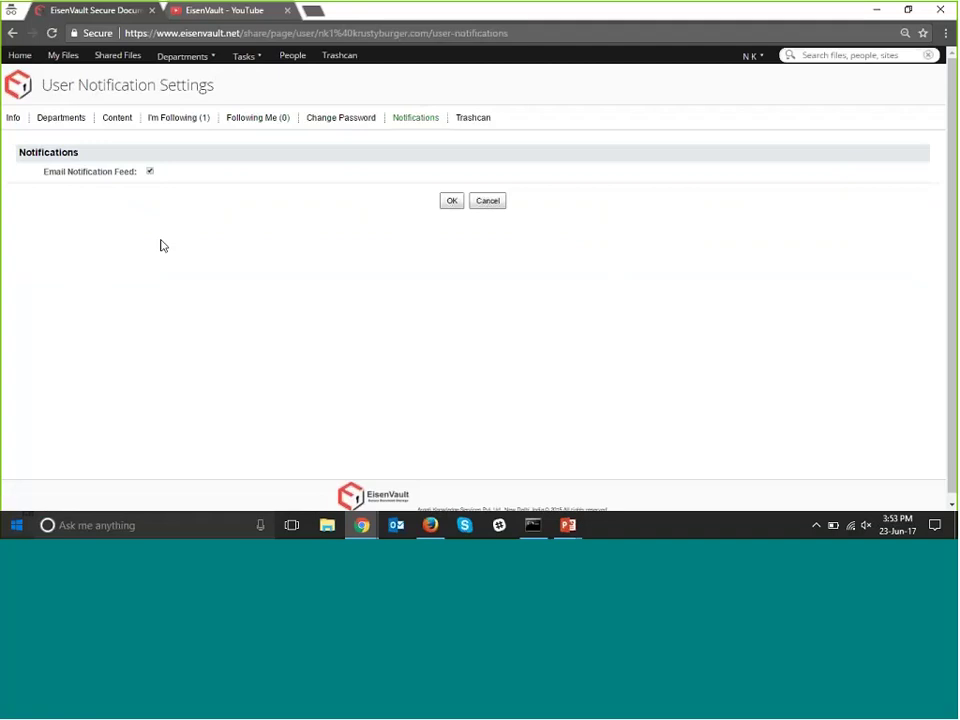
{"action": "left_click", "coordinate": [61, 117]}
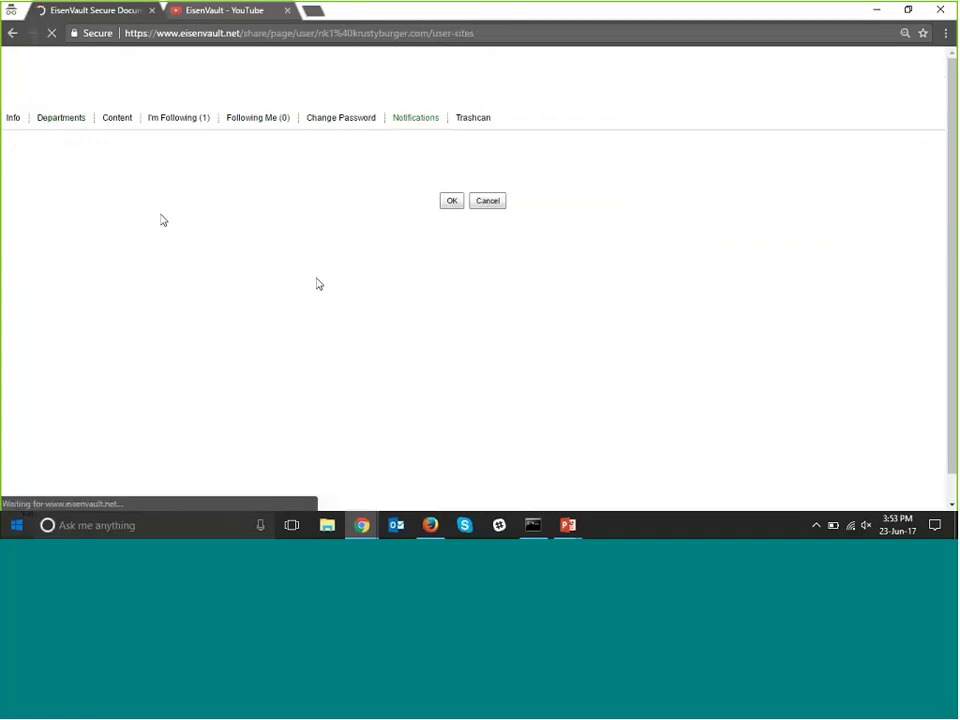
{"action": "left_click", "coordinate": [902, 191]}
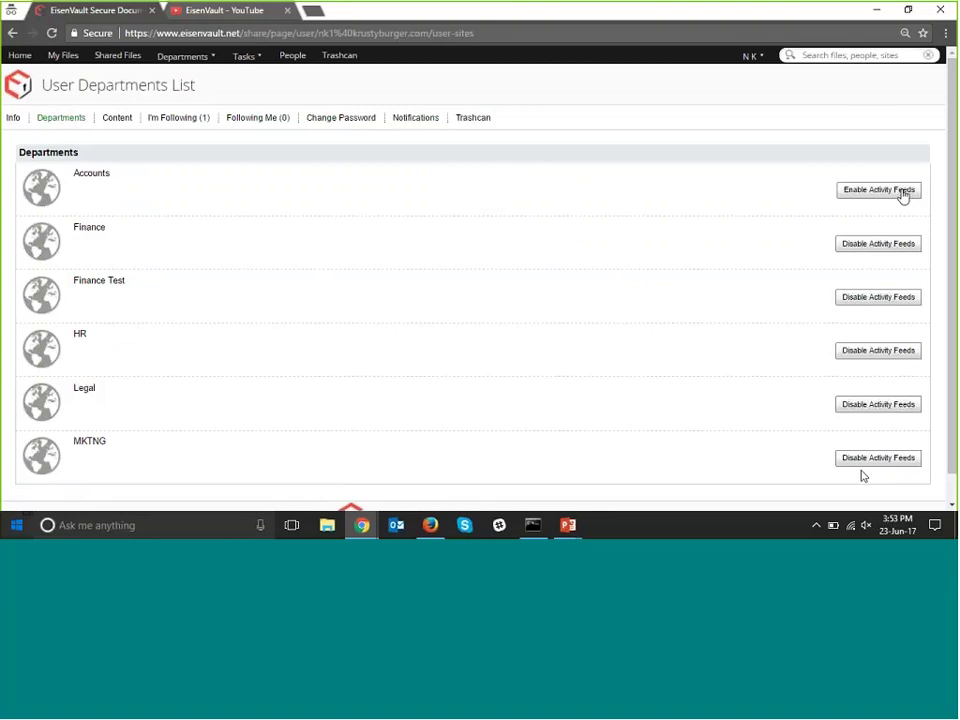
{"action": "left_click", "coordinate": [418, 121]}
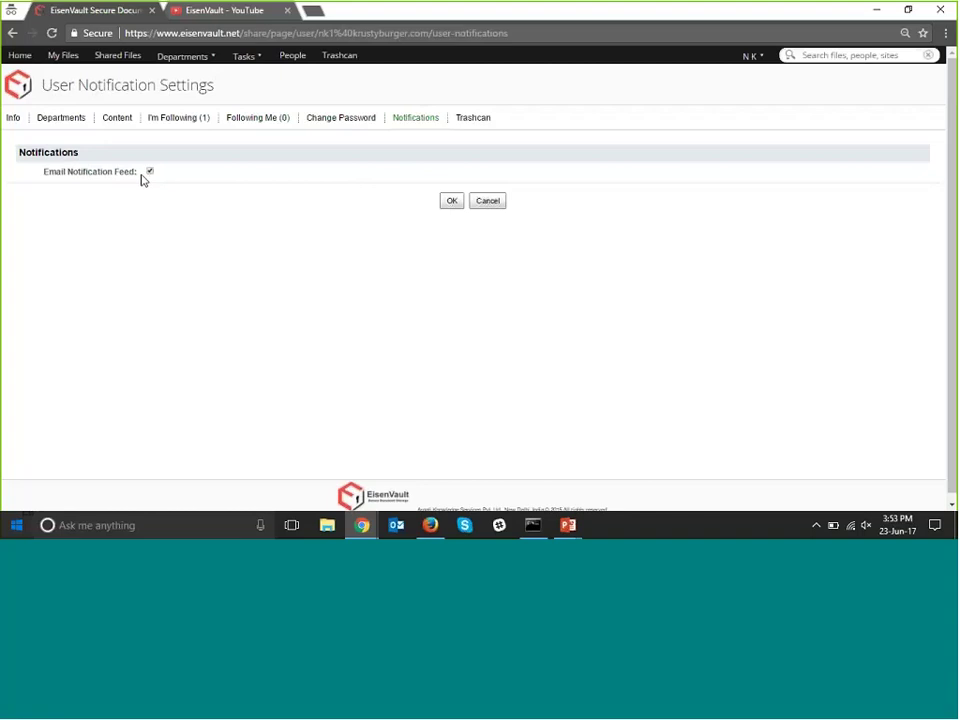
{"action": "left_click", "coordinate": [150, 173]}
View the empty trashcan, then go to the Customer Service support portal from the account menu.
{"action": "left_click", "coordinate": [466, 119]}
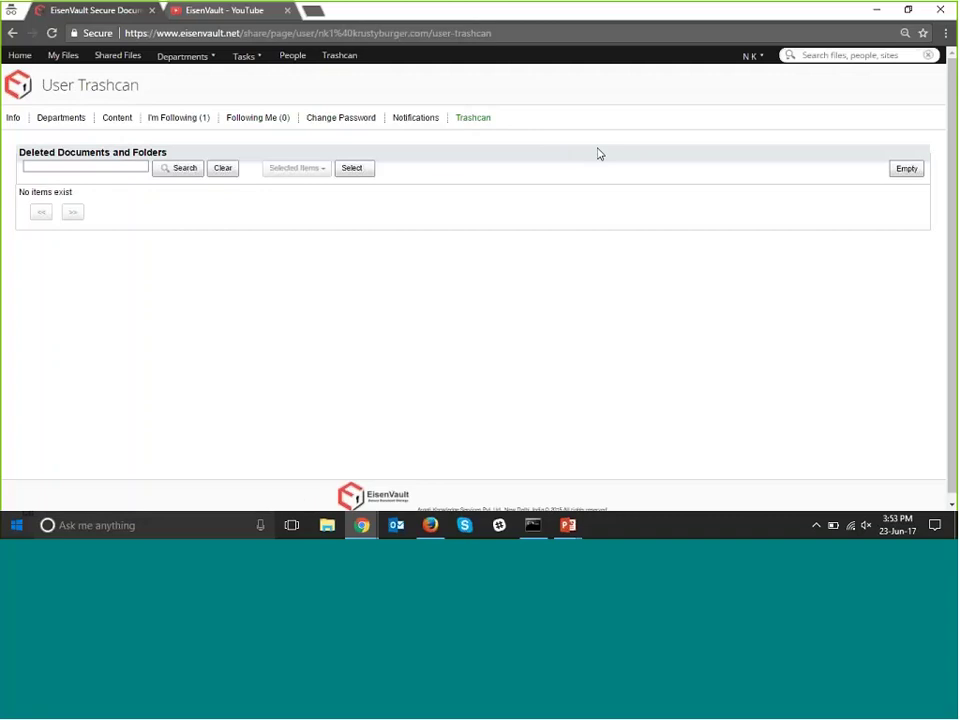
{"action": "left_click", "coordinate": [757, 60]}
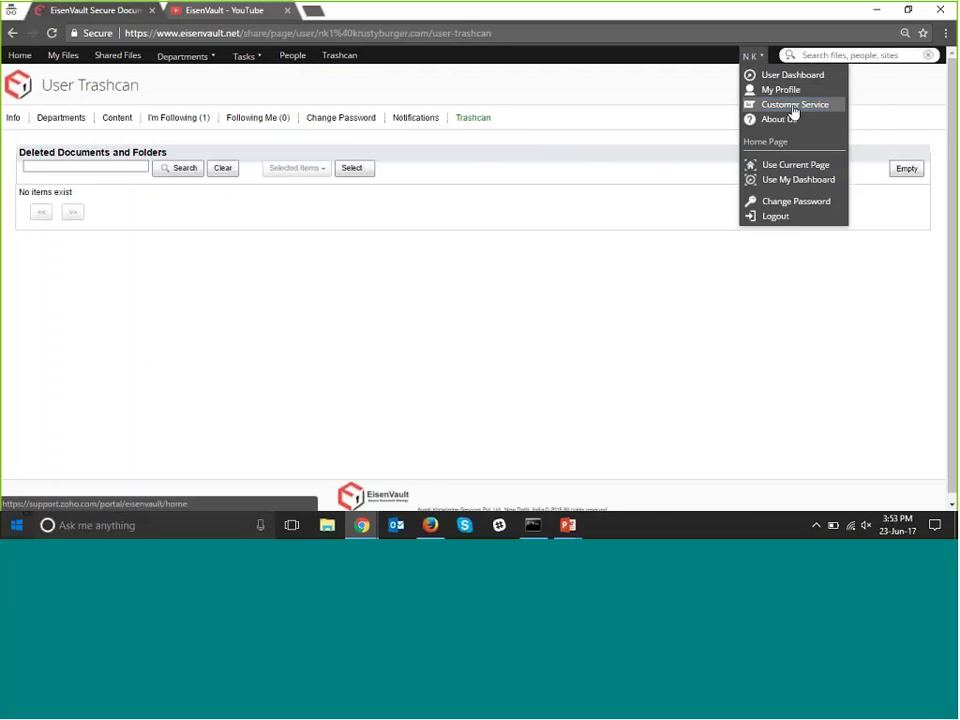
{"action": "left_click", "coordinate": [794, 106]}
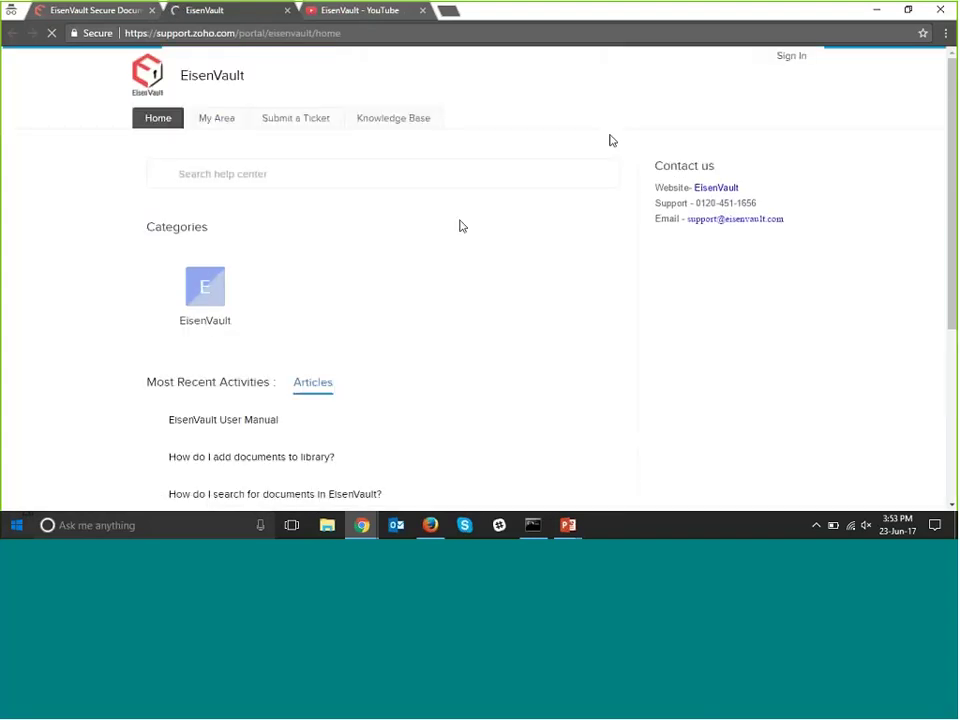
Open the EisenVault User Manual article, try downloading EisenVault User Guide.pdf, and return to the knowledge base.
{"action": "scroll", "coordinate": [460, 224], "scroll_direction": "down", "scroll_amount": 3}
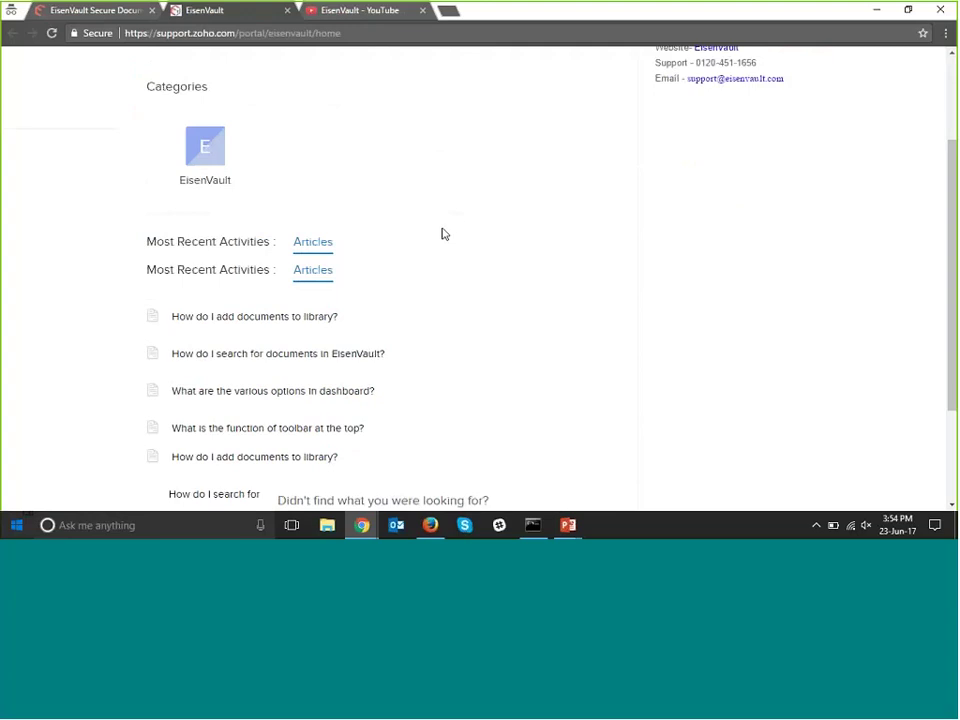
{"action": "left_click", "coordinate": [228, 281]}
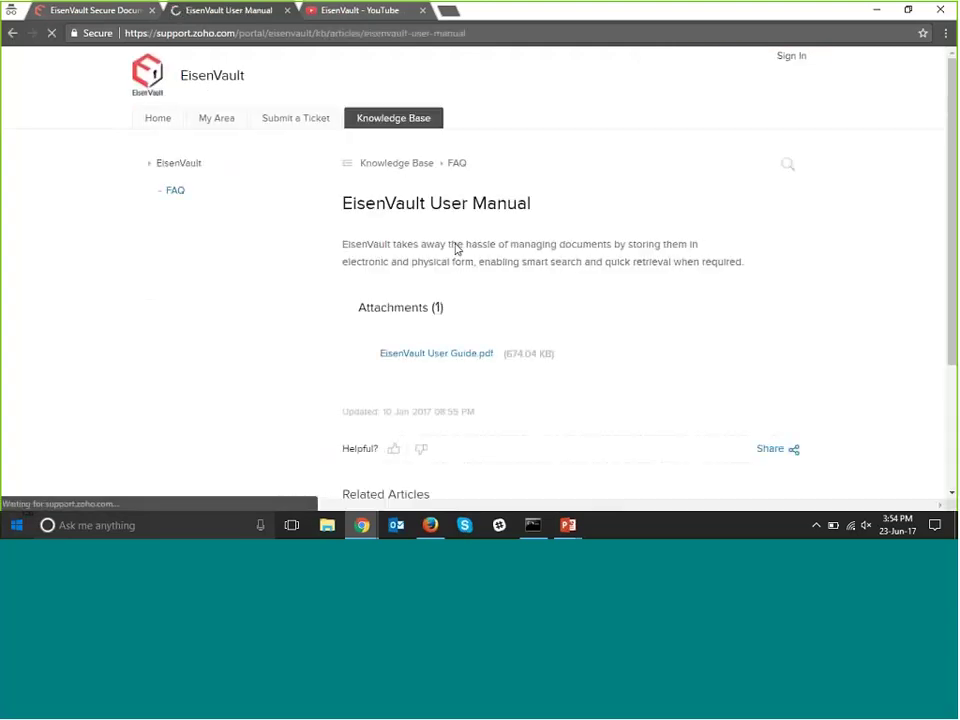
{"action": "left_click", "coordinate": [451, 358]}
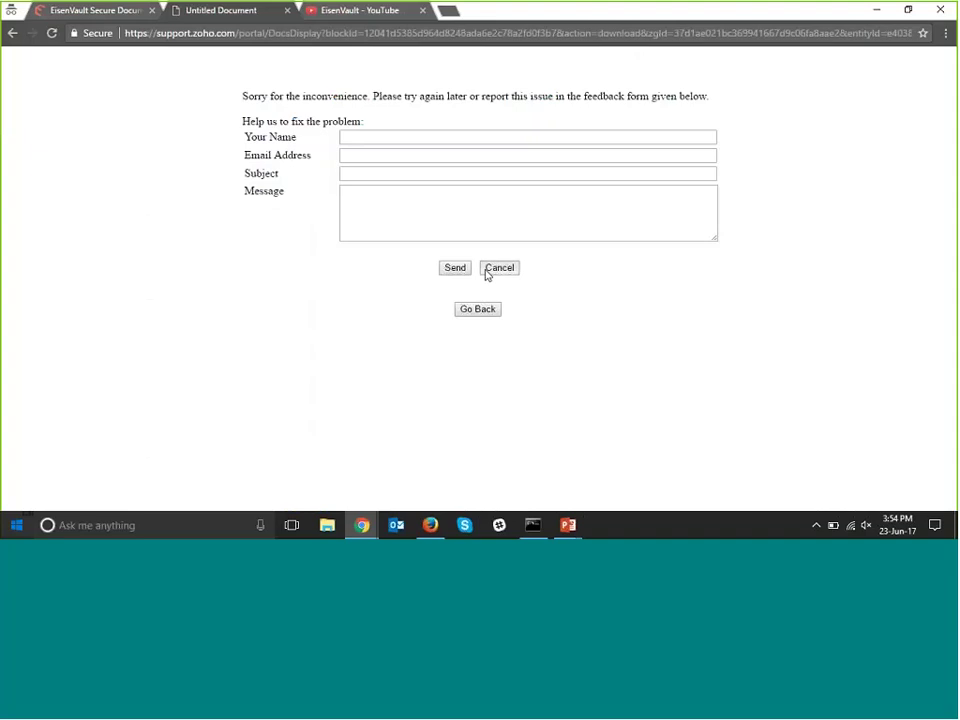
{"action": "left_click", "coordinate": [486, 271]}
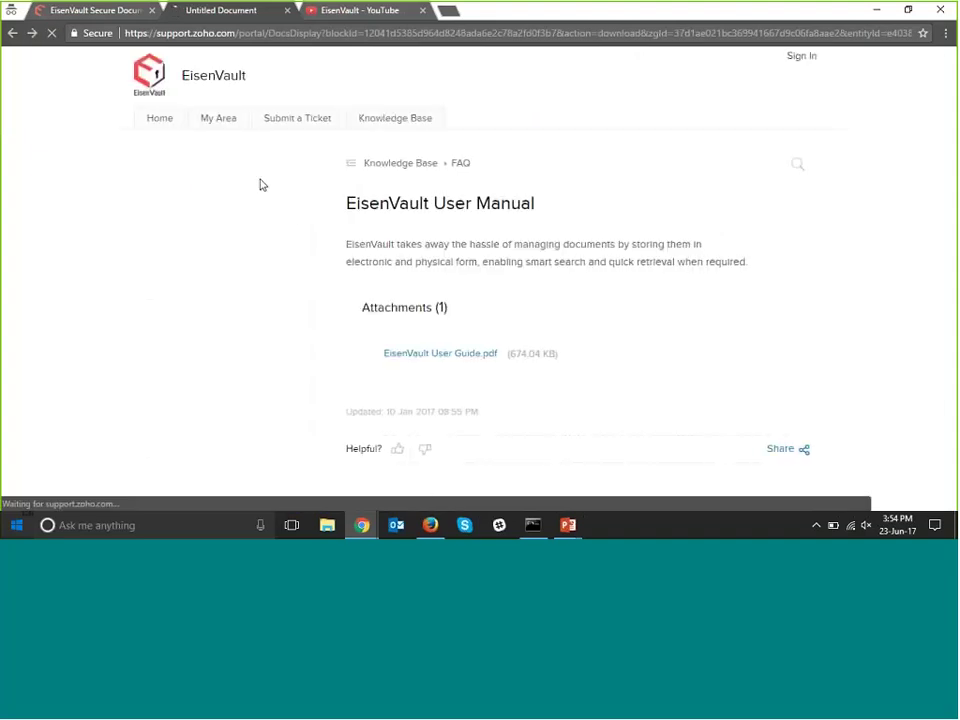
{"action": "scroll", "coordinate": [368, 188], "scroll_direction": "down", "scroll_amount": 3}
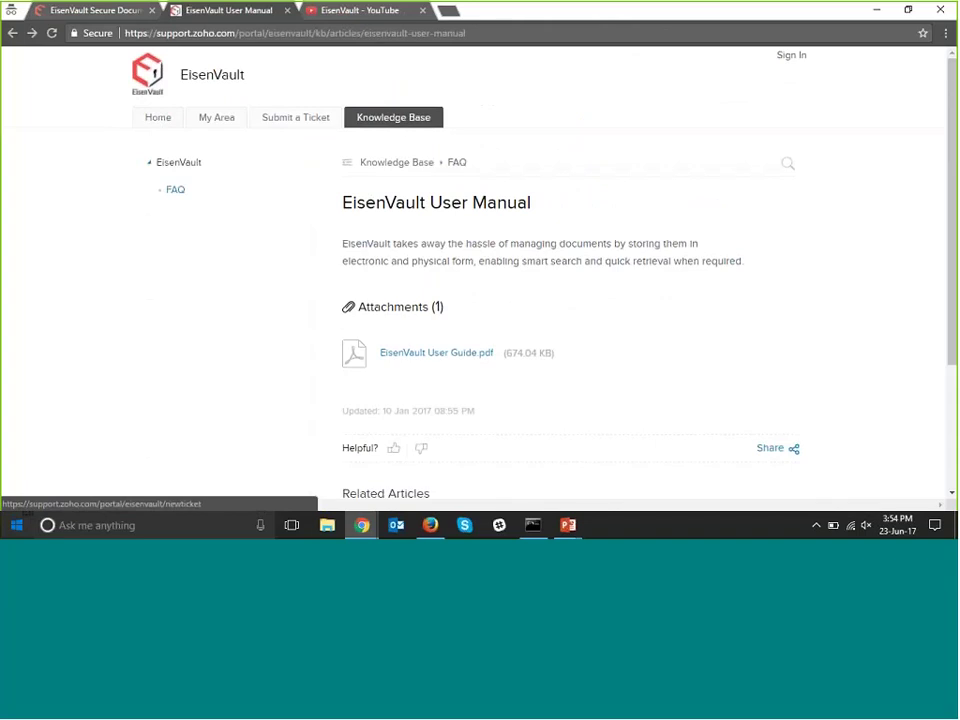
{"action": "left_click", "coordinate": [393, 118]}
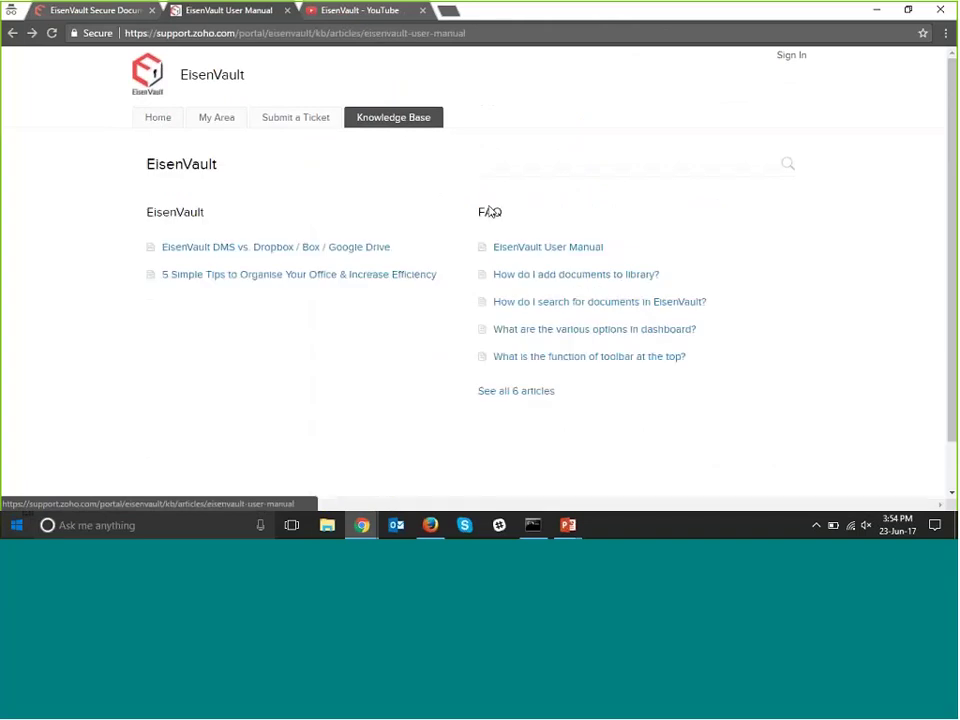
Read the FAQ article on adding documents to the library and return to the article list.
{"action": "left_click", "coordinate": [527, 276]}
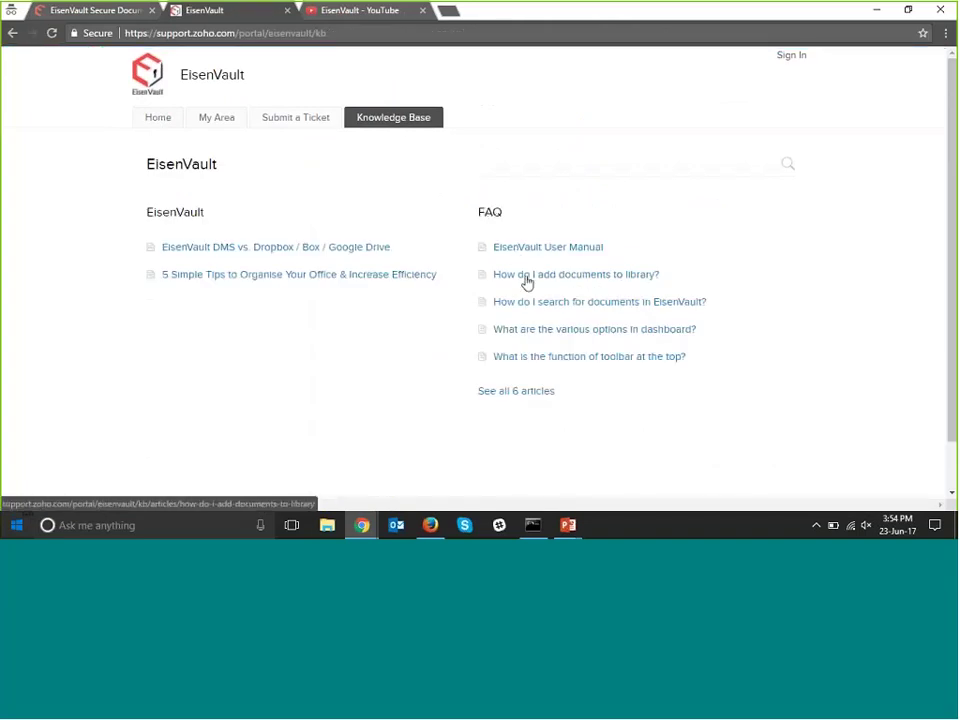
{"action": "scroll", "coordinate": [527, 283], "scroll_direction": "down", "scroll_amount": 3}
{"action": "scroll", "coordinate": [525, 282], "scroll_direction": "down", "scroll_amount": 5}
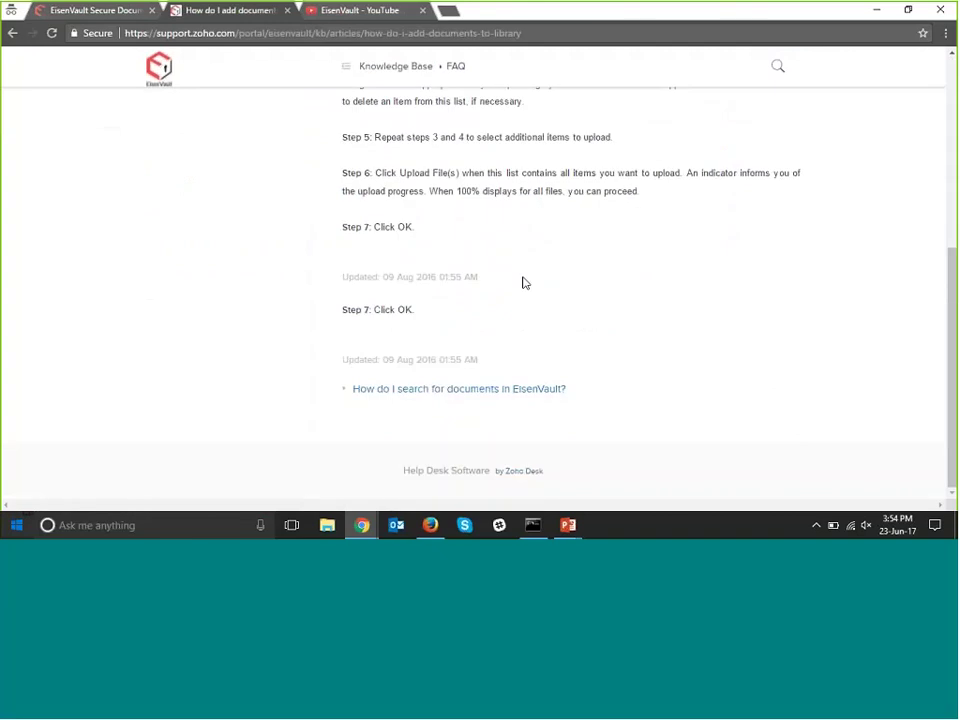
{"action": "scroll", "coordinate": [522, 283], "scroll_direction": "up", "scroll_amount": 8}
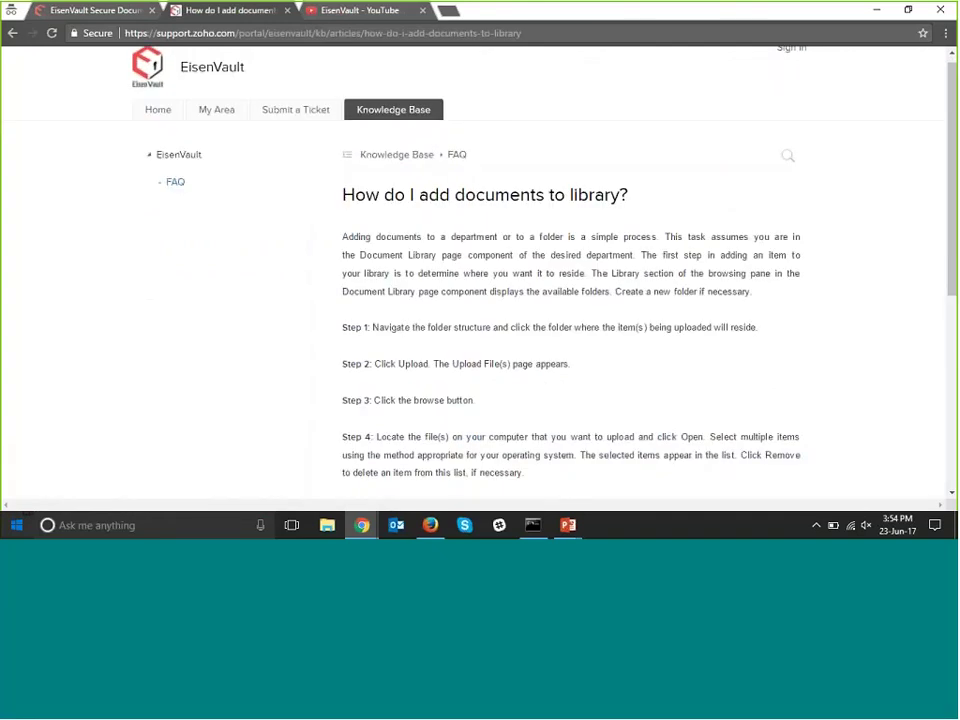
{"action": "left_click", "coordinate": [424, 161]}
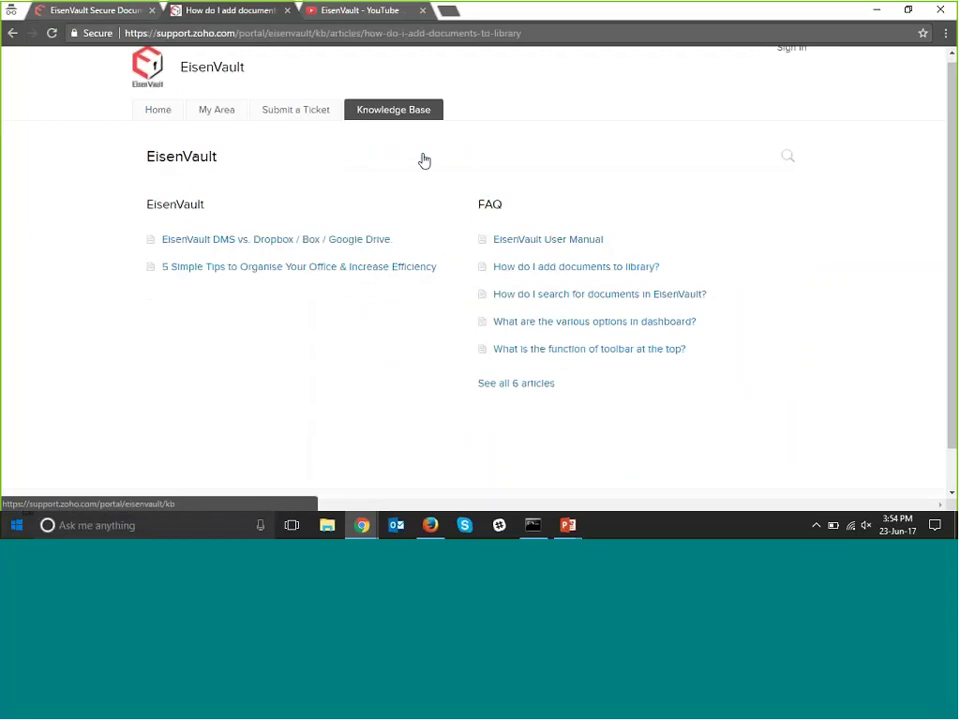
Read the 'How do I search for documents in EisenVault?' article, then go to Submit a Ticket.
{"action": "left_click", "coordinate": [550, 302]}
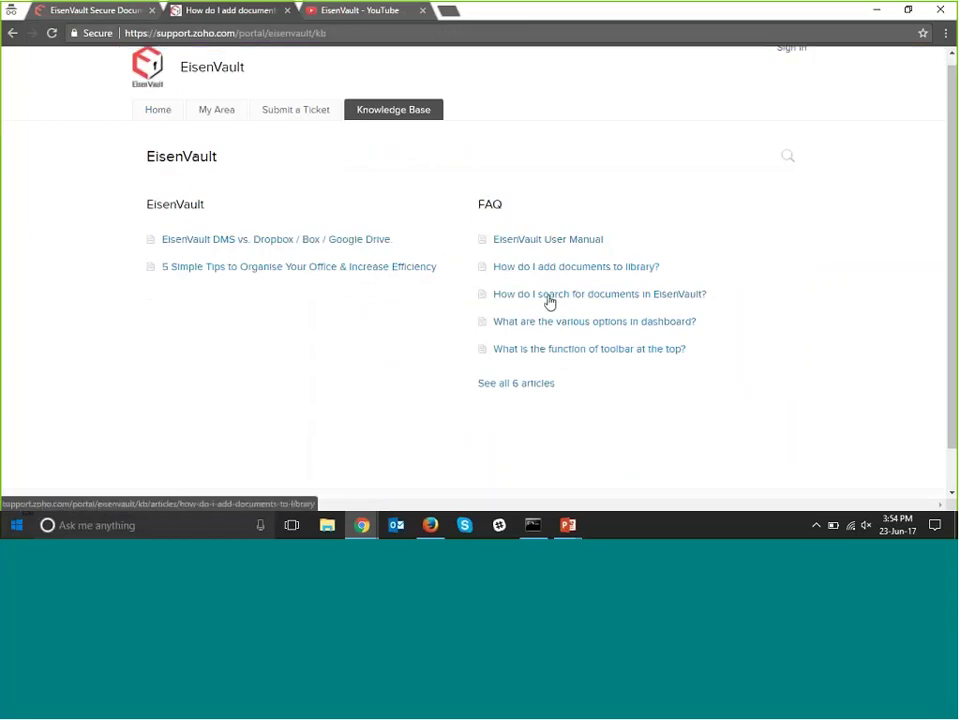
{"action": "scroll", "coordinate": [548, 300], "scroll_direction": "down", "scroll_amount": 1}
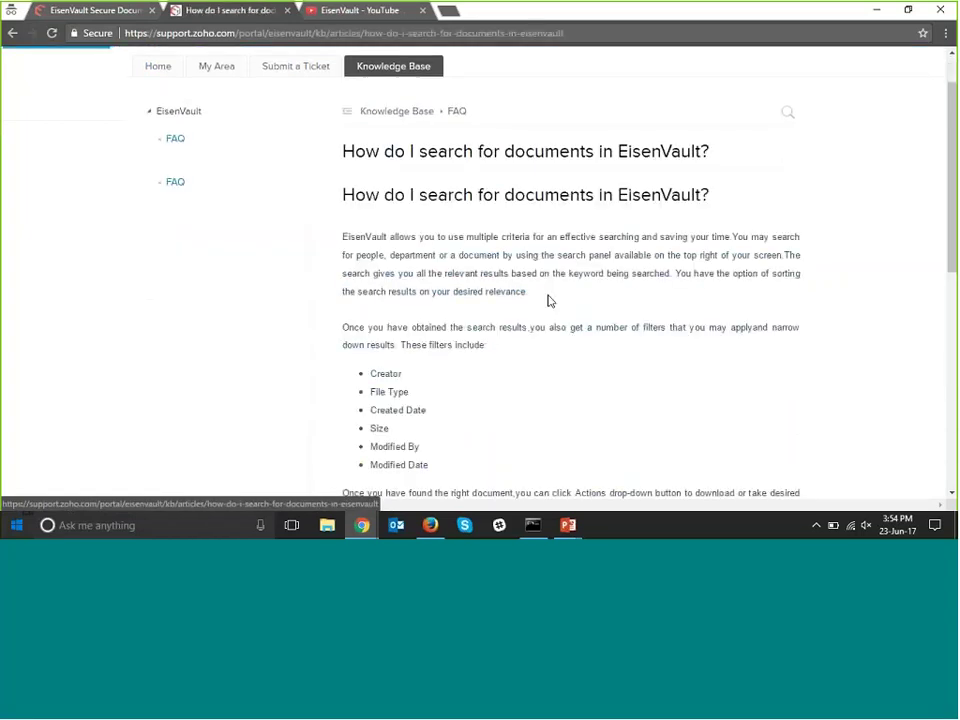
{"action": "scroll", "coordinate": [548, 300], "scroll_direction": "up", "scroll_amount": 1}
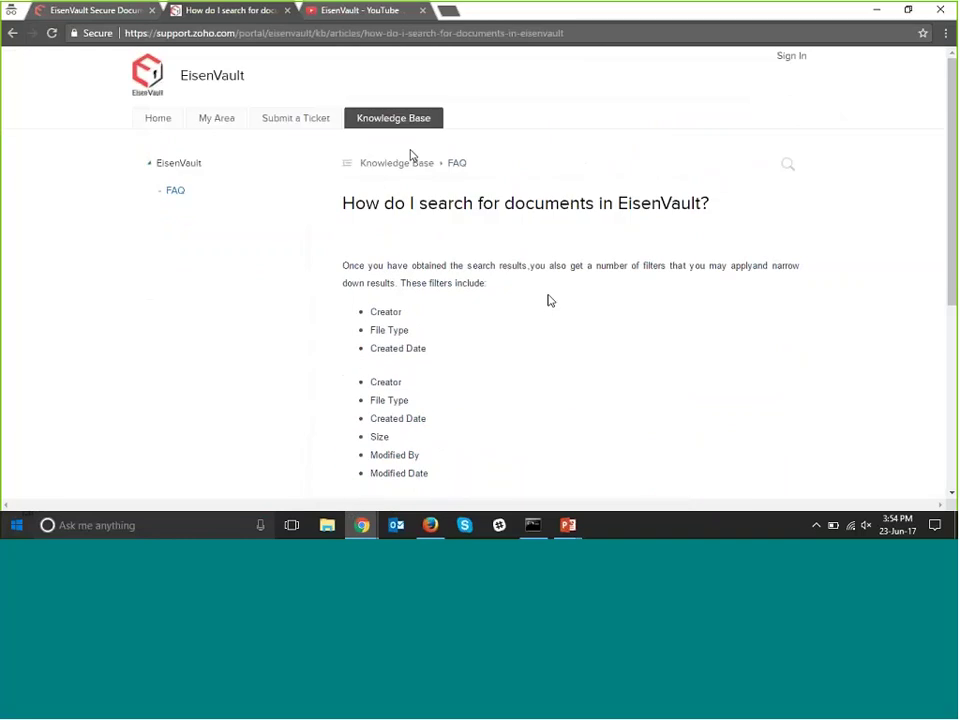
{"action": "left_click", "coordinate": [410, 168]}
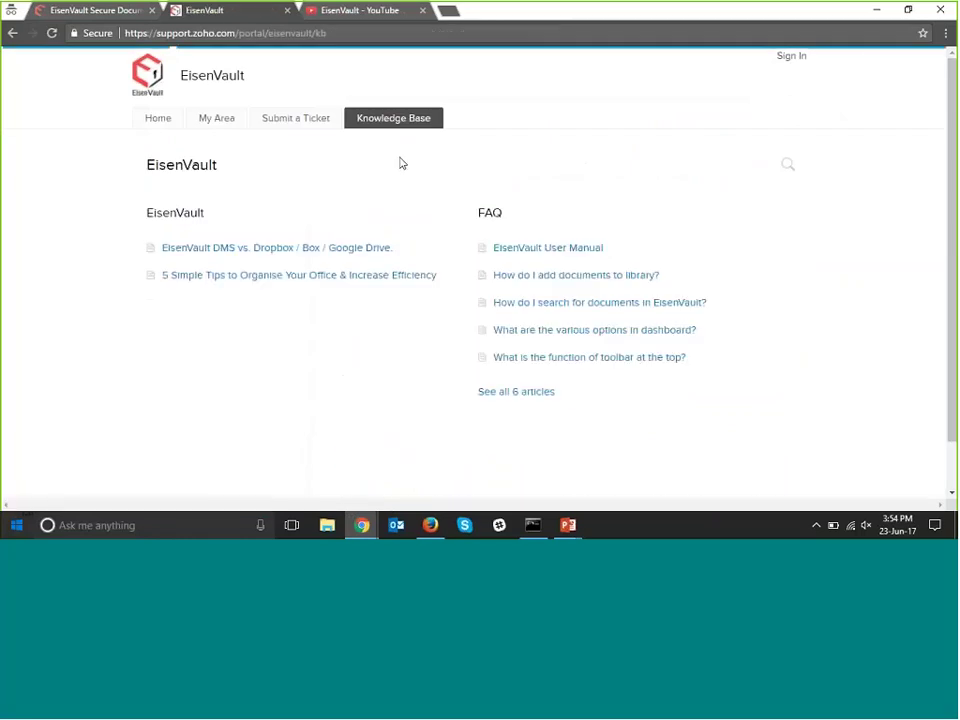
{"action": "left_click", "coordinate": [320, 119]}
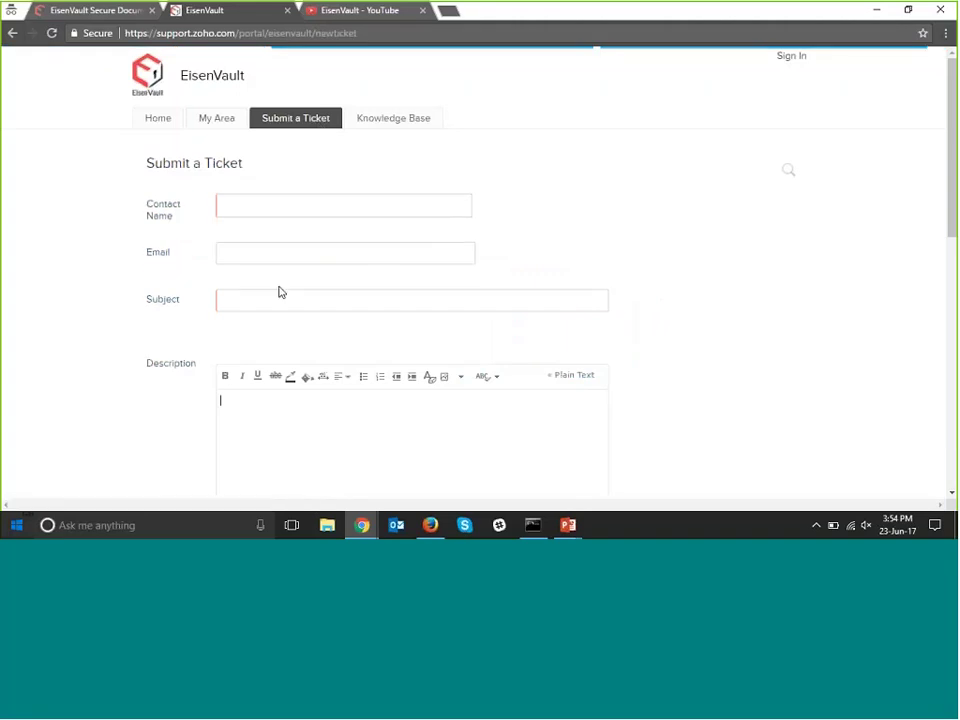
Look at the ticket's Description, Product Name and Username fields without entering anything.
{"action": "scroll", "coordinate": [280, 292], "scroll_direction": "down", "scroll_amount": 3}
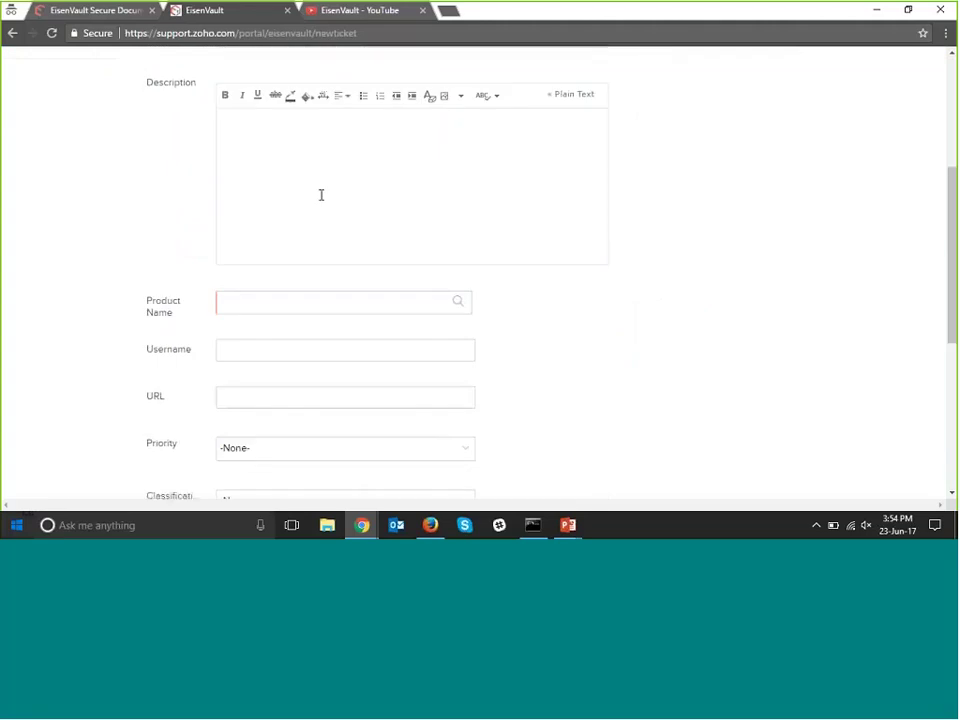
{"action": "left_click", "coordinate": [321, 195]}
{"action": "scroll", "coordinate": [316, 199], "scroll_direction": "down", "scroll_amount": 2}
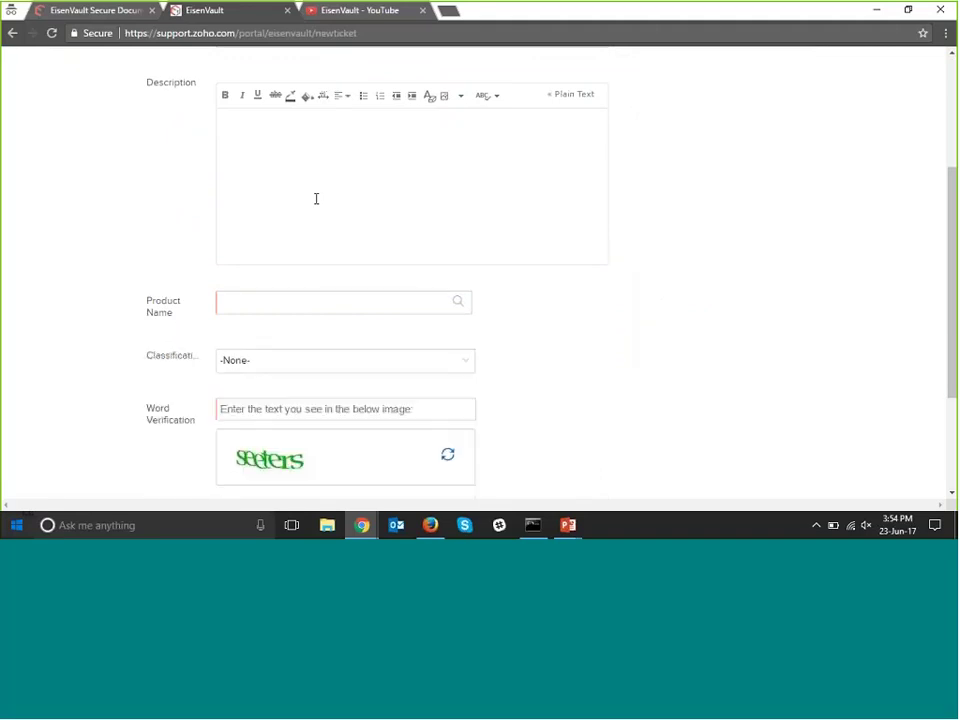
{"action": "left_click", "coordinate": [289, 165]}
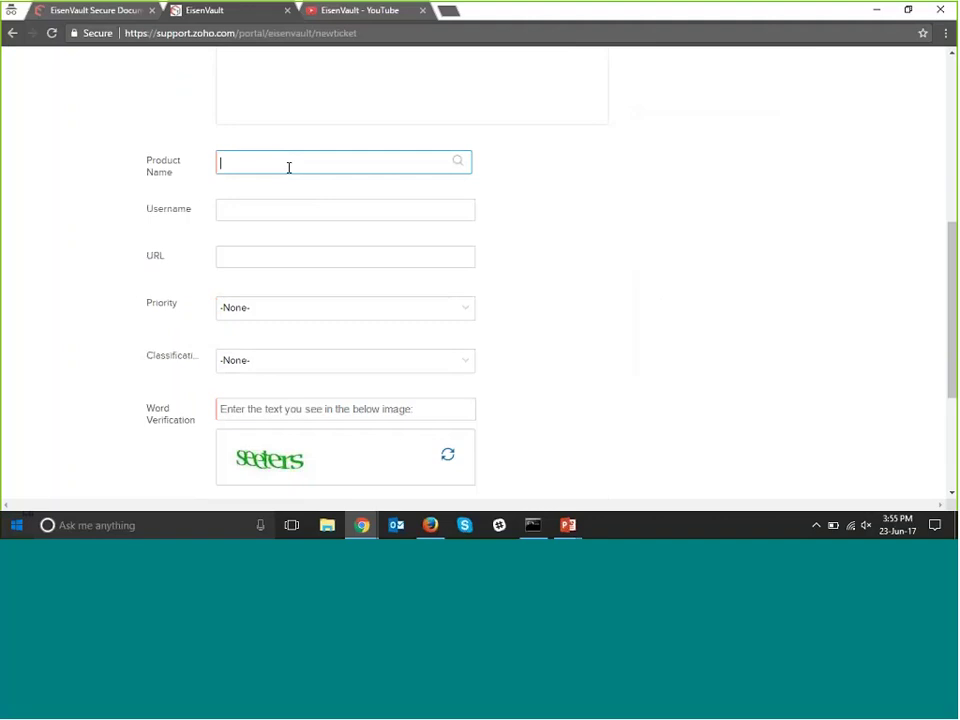
{"action": "left_click", "coordinate": [284, 213]}
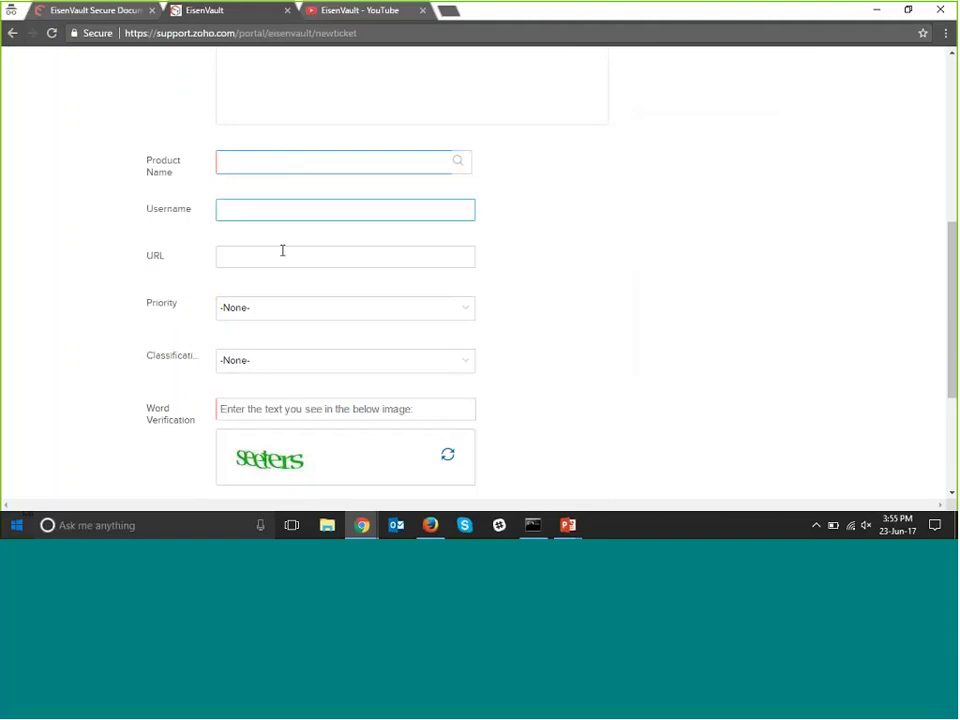
{"action": "scroll", "coordinate": [282, 250], "scroll_direction": "down", "scroll_amount": 2}
Inspect the priority and classification dropdowns, leaving them unset, and cancel the Attachment(s) dialog.
{"action": "left_click", "coordinate": [281, 170]}
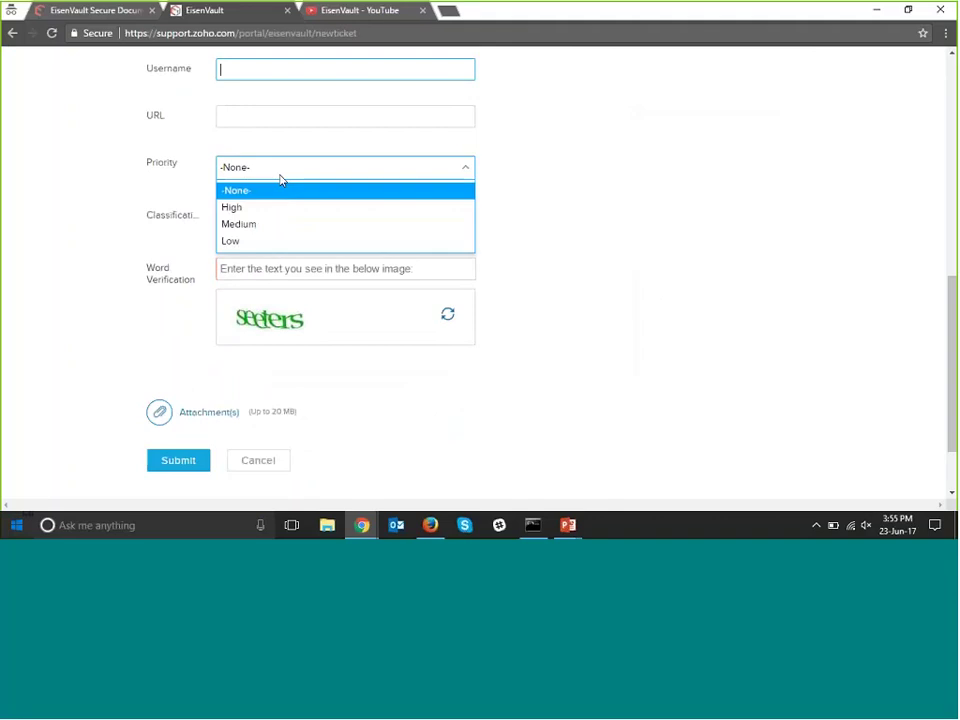
{"action": "left_click", "coordinate": [171, 195]}
{"action": "left_click", "coordinate": [242, 222]}
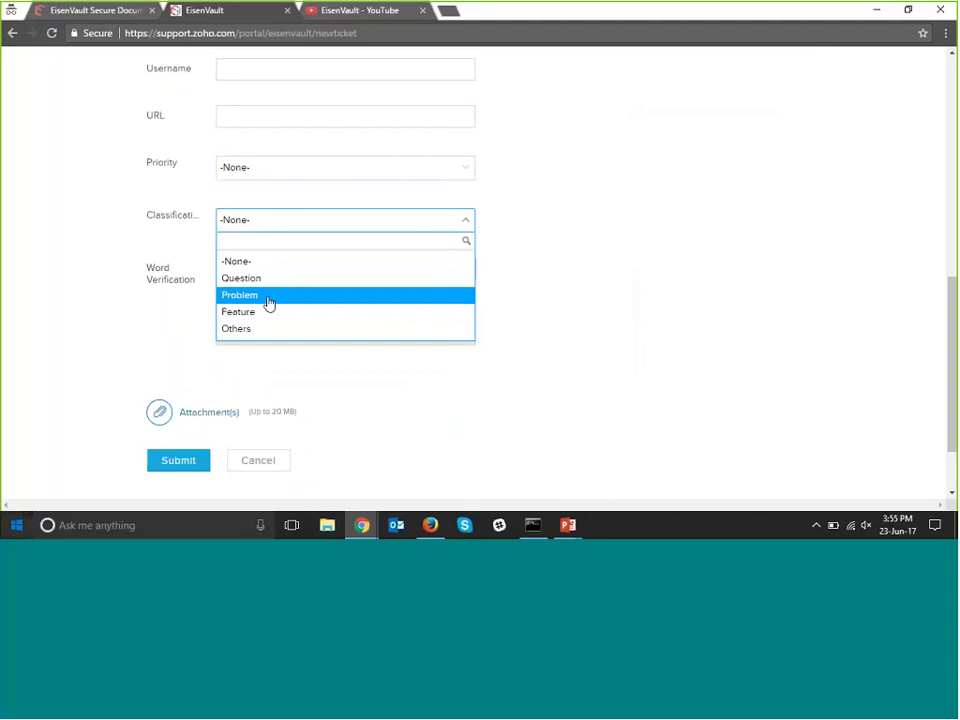
{"action": "left_click", "coordinate": [124, 304]}
{"action": "scroll", "coordinate": [209, 331], "scroll_direction": "down", "scroll_amount": 1}
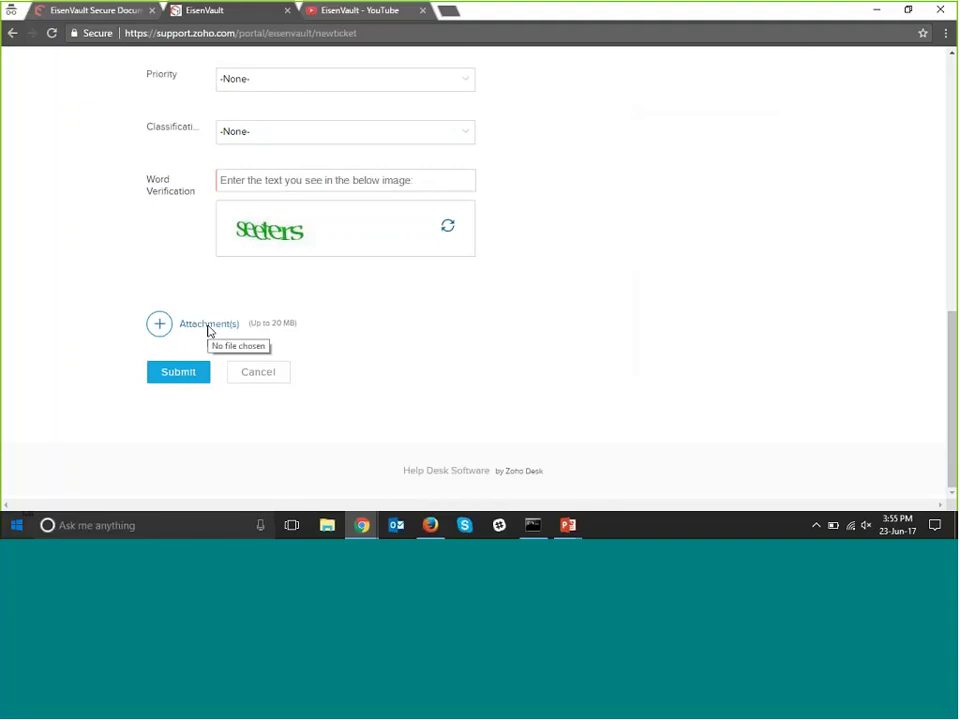
{"action": "left_click", "coordinate": [208, 330]}
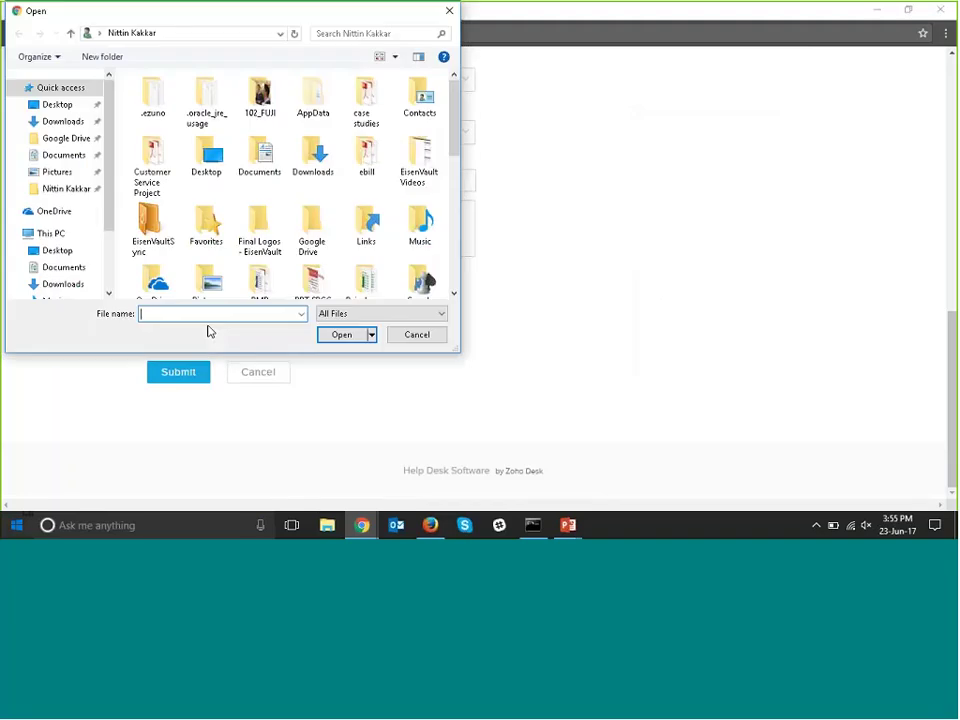
{"action": "left_click", "coordinate": [411, 339]}
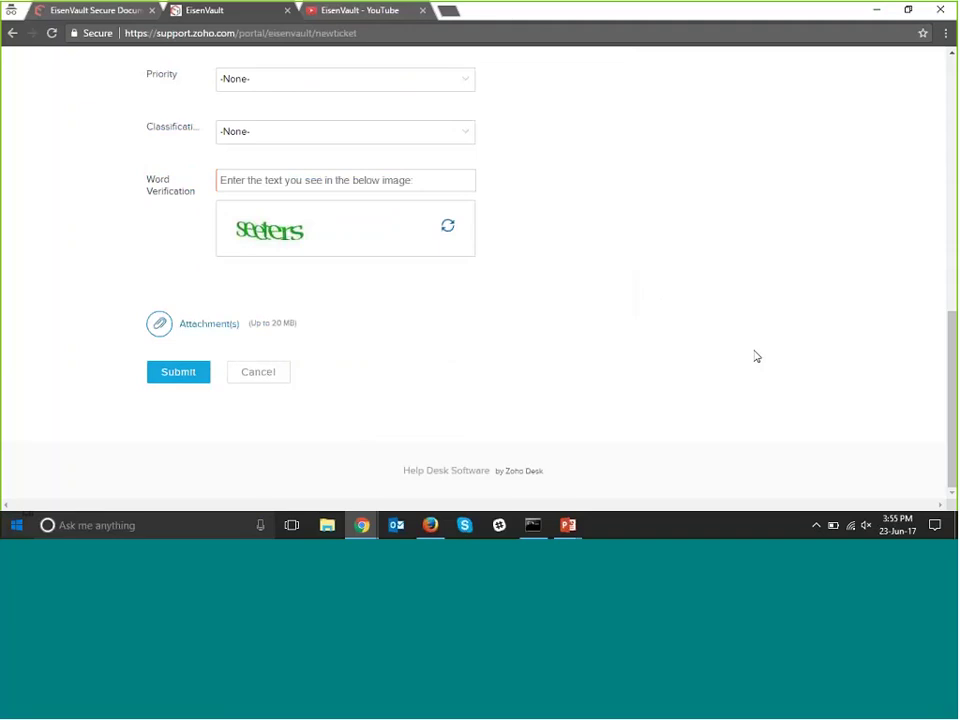
{"action": "scroll", "coordinate": [745, 330], "scroll_direction": "up", "scroll_amount": 10}
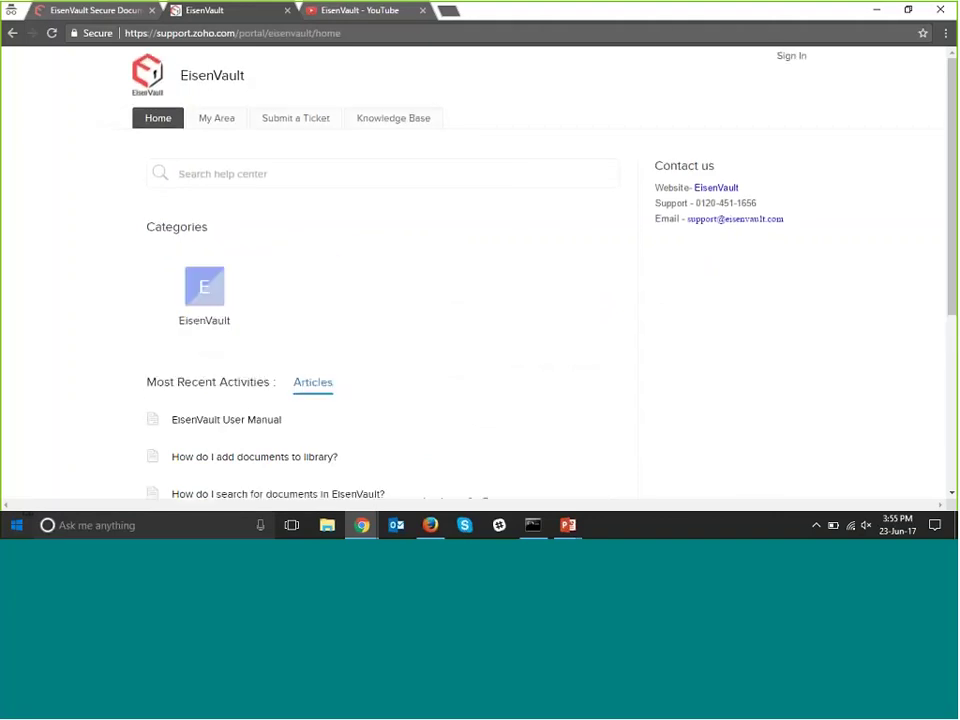
Browse the EisenVault YouTube channel's Videos list with older uploads loaded, then return to the Trashcan tab.
{"action": "left_click", "coordinate": [349, 14]}
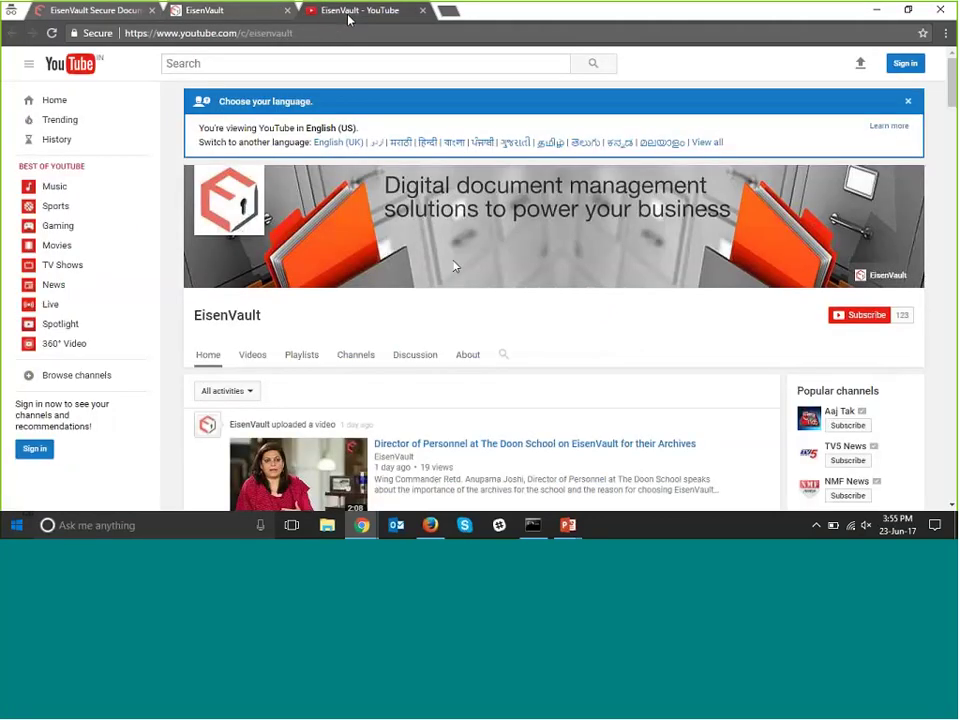
{"action": "scroll", "coordinate": [452, 266], "scroll_direction": "down", "scroll_amount": 3}
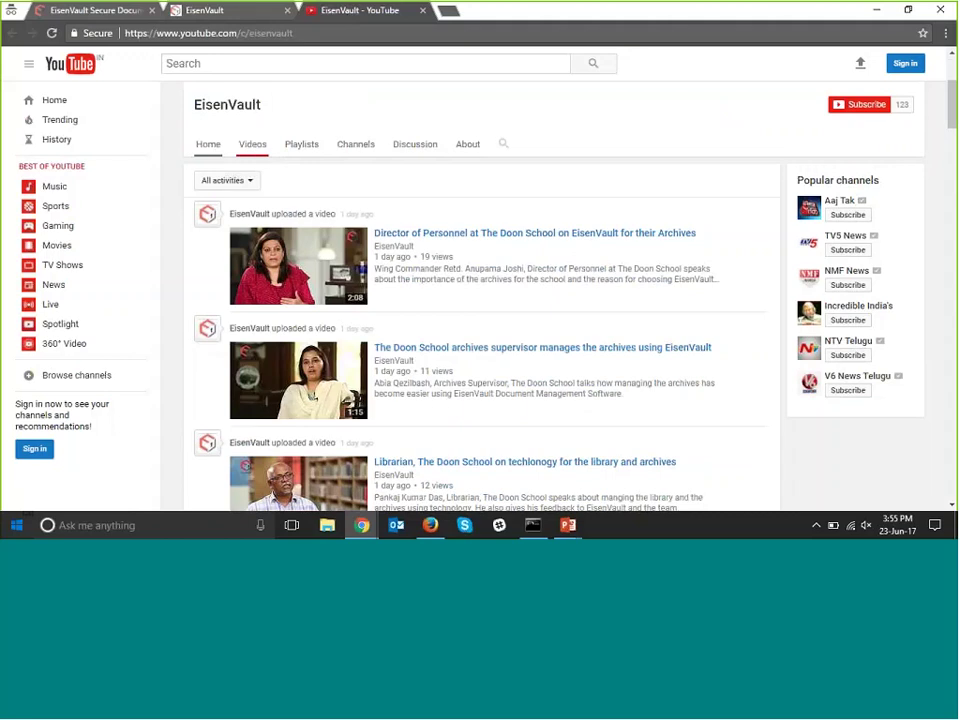
{"action": "left_click", "coordinate": [252, 144]}
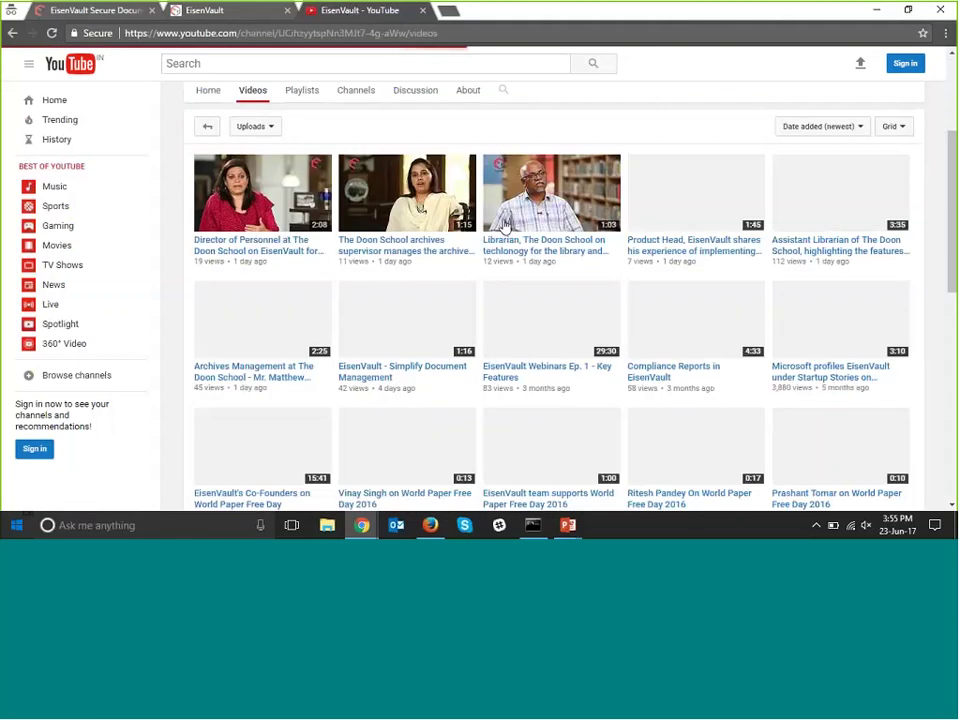
{"action": "scroll", "coordinate": [505, 228], "scroll_direction": "down", "scroll_amount": 3}
{"action": "scroll", "coordinate": [510, 230], "scroll_direction": "down", "scroll_amount": 3}
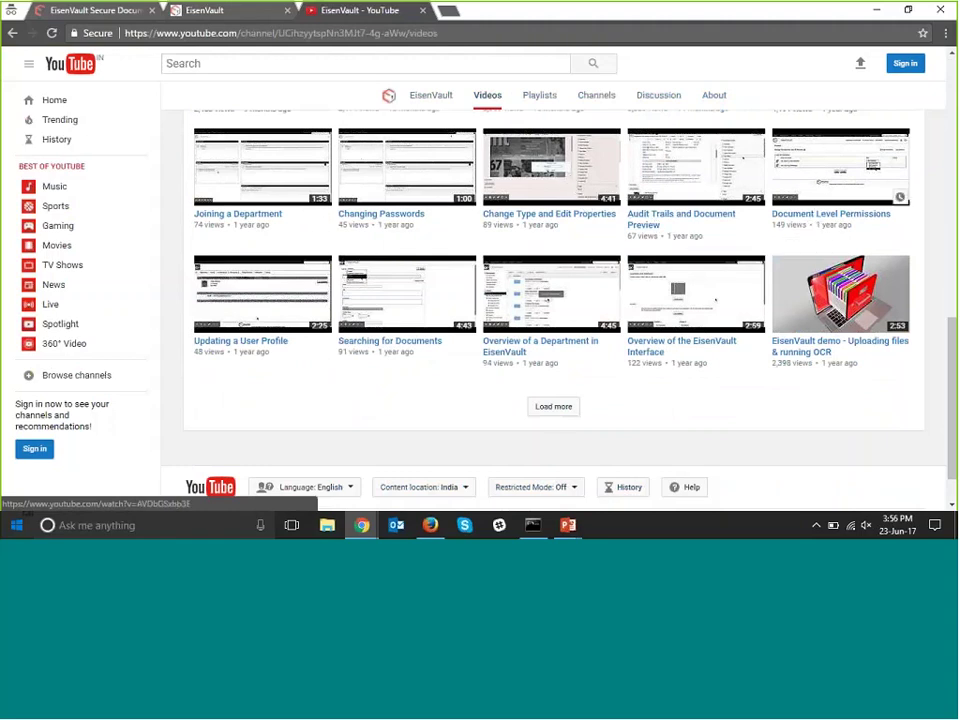
{"action": "left_click", "coordinate": [555, 407]}
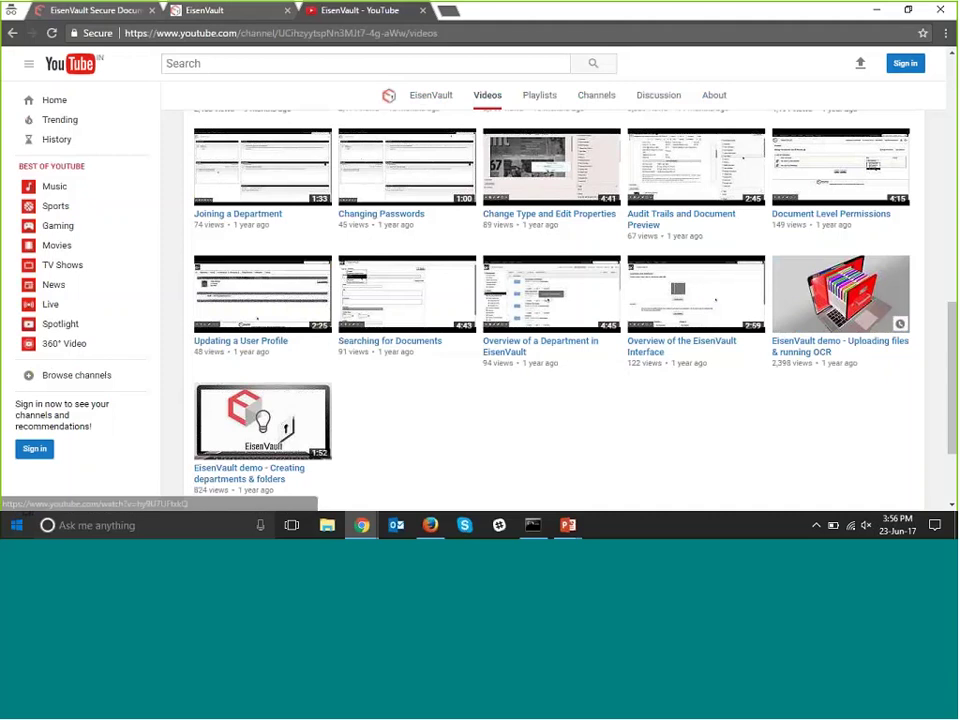
{"action": "scroll", "coordinate": [315, 212], "scroll_direction": "up", "scroll_amount": 10}
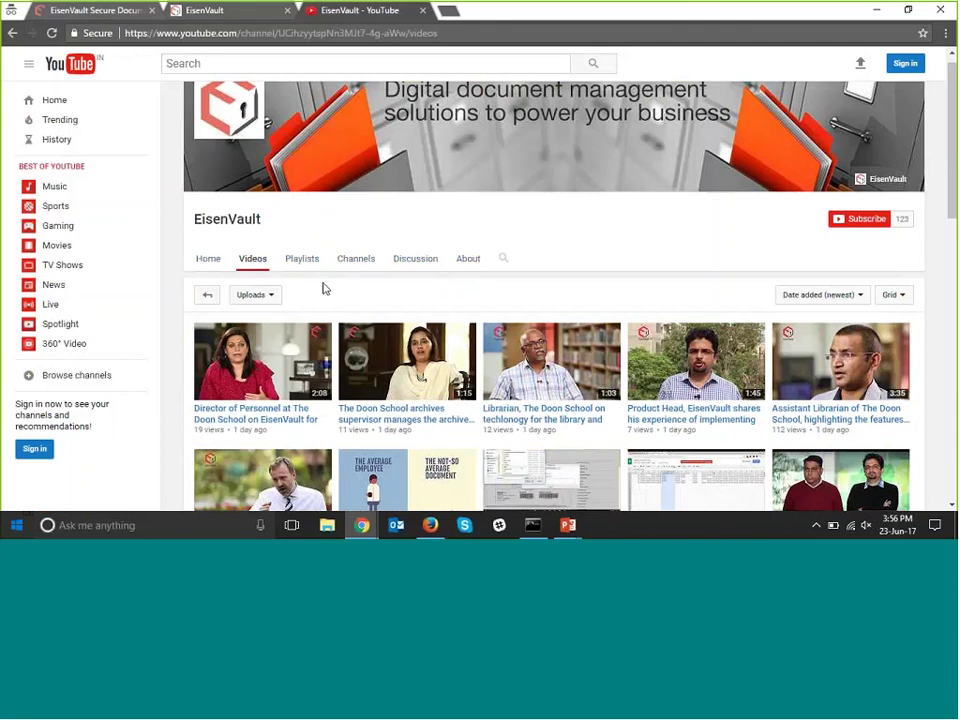
{"action": "scroll", "coordinate": [323, 289], "scroll_direction": "down", "scroll_amount": 1}
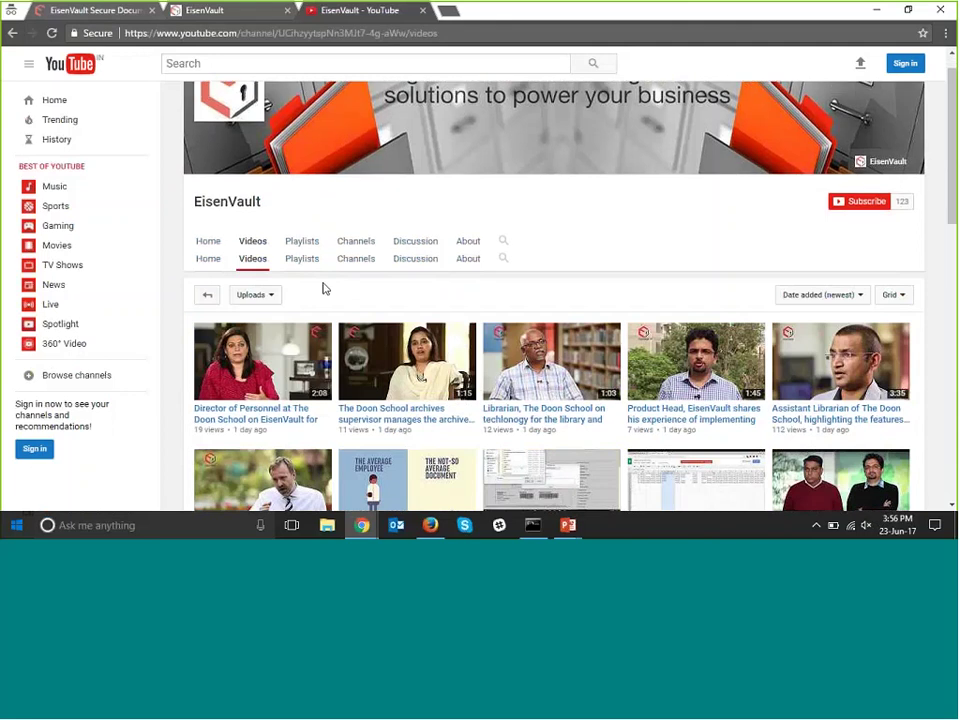
{"action": "scroll", "coordinate": [323, 289], "scroll_direction": "down", "scroll_amount": 10}
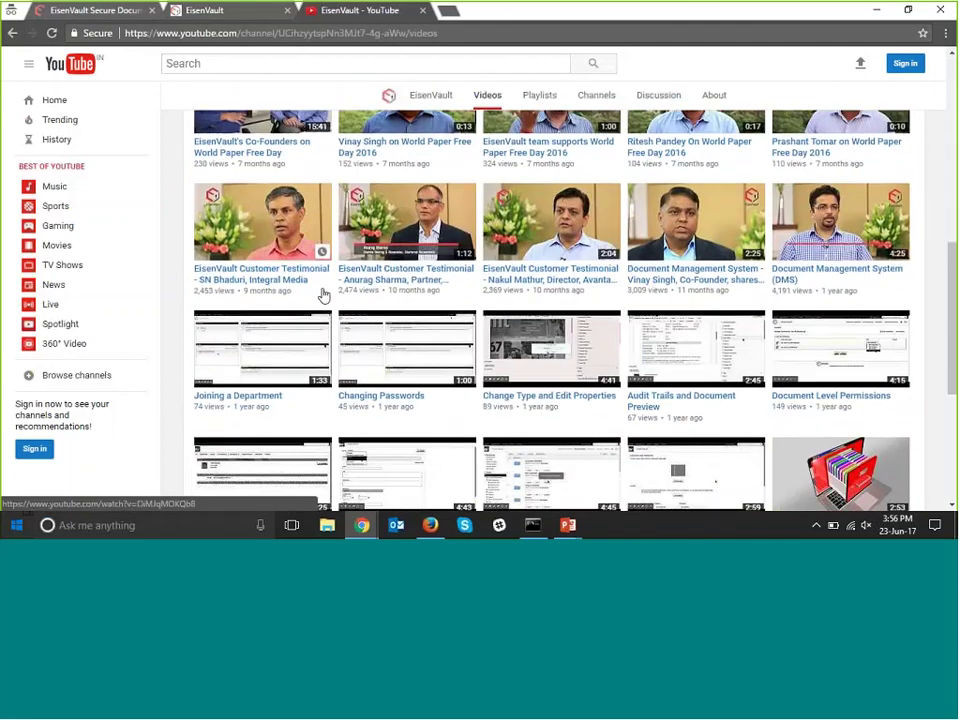
{"action": "scroll", "coordinate": [323, 295], "scroll_direction": "down", "scroll_amount": 5}
{"action": "left_click", "coordinate": [118, 12]}
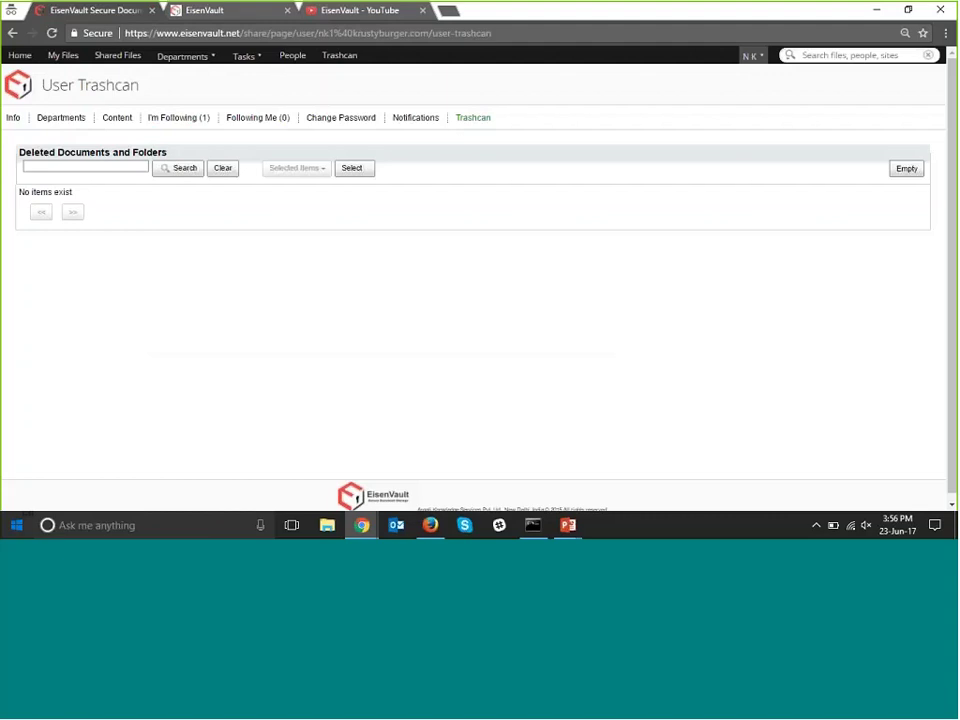
Open the Legal department's Agreements folder and set it as home page with Use Current Page.
{"action": "left_click", "coordinate": [751, 57]}
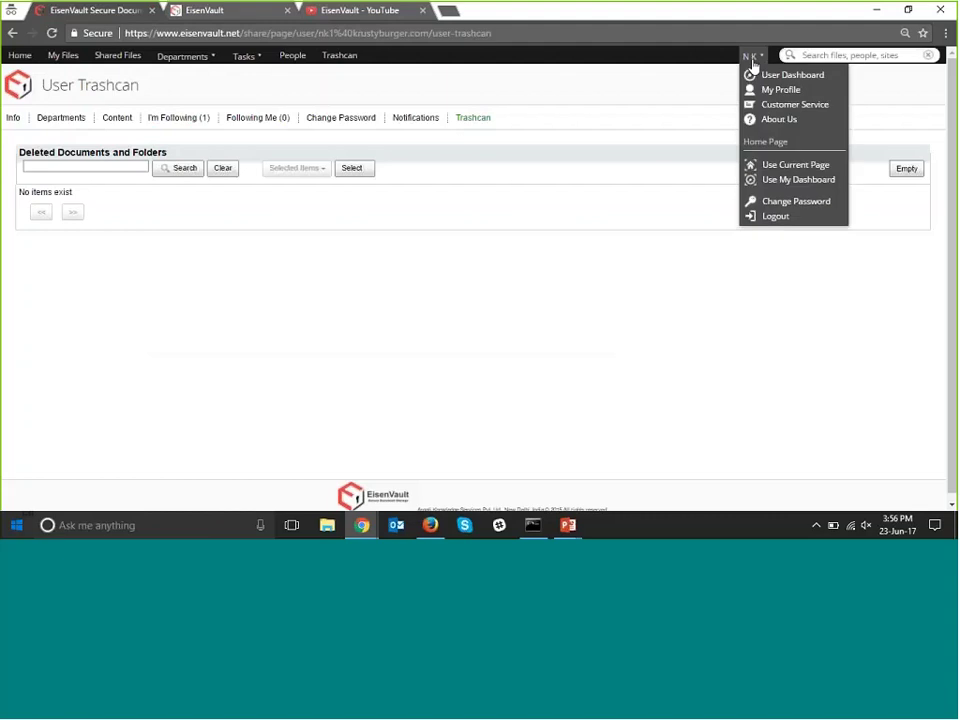
{"action": "left_click", "coordinate": [194, 62]}
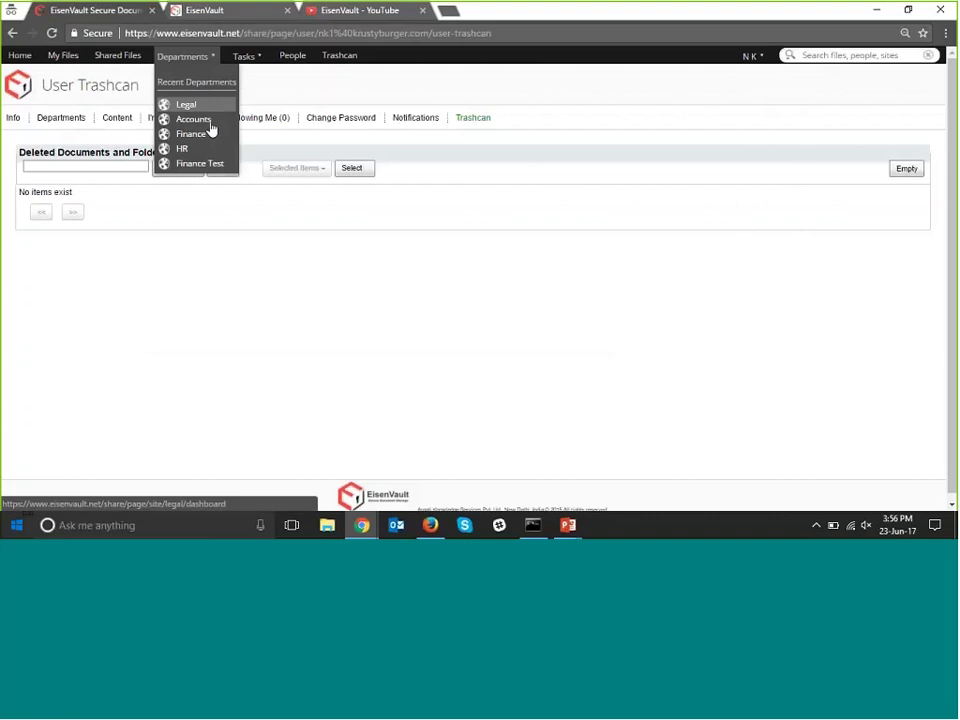
{"action": "left_click", "coordinate": [369, 149]}
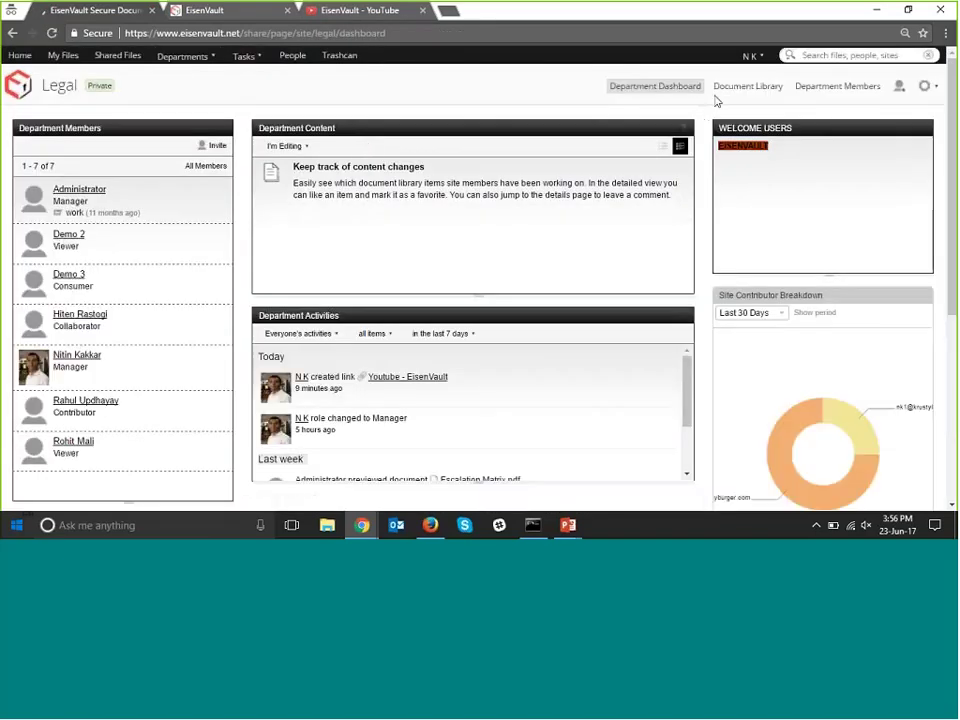
{"action": "left_click", "coordinate": [748, 86]}
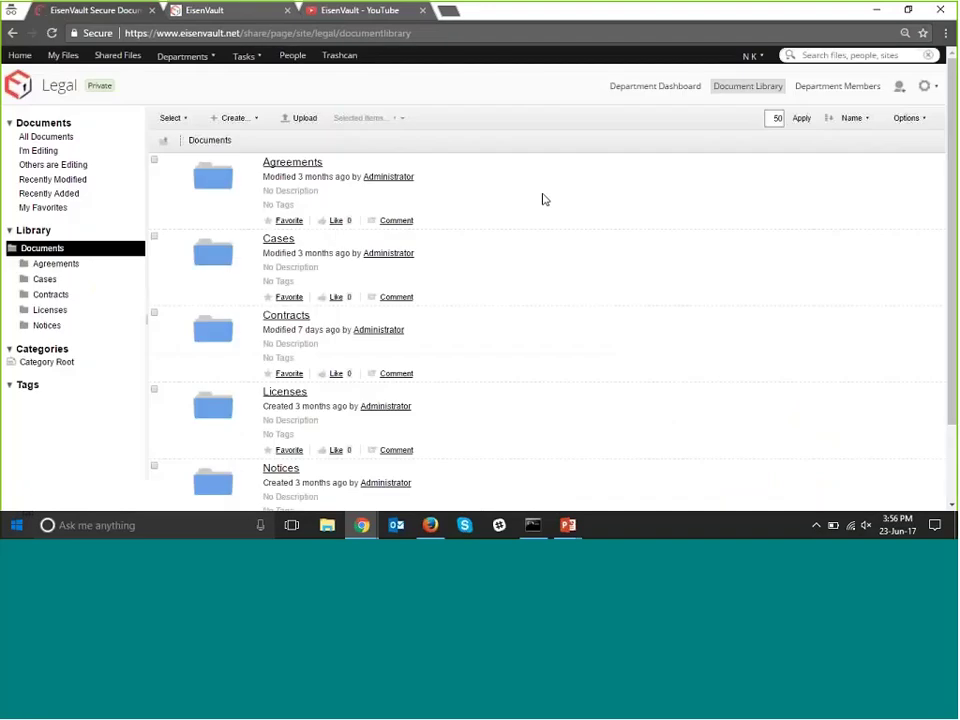
{"action": "mouse_move", "coordinate": [545, 200]}
{"action": "left_click", "coordinate": [292, 162]}
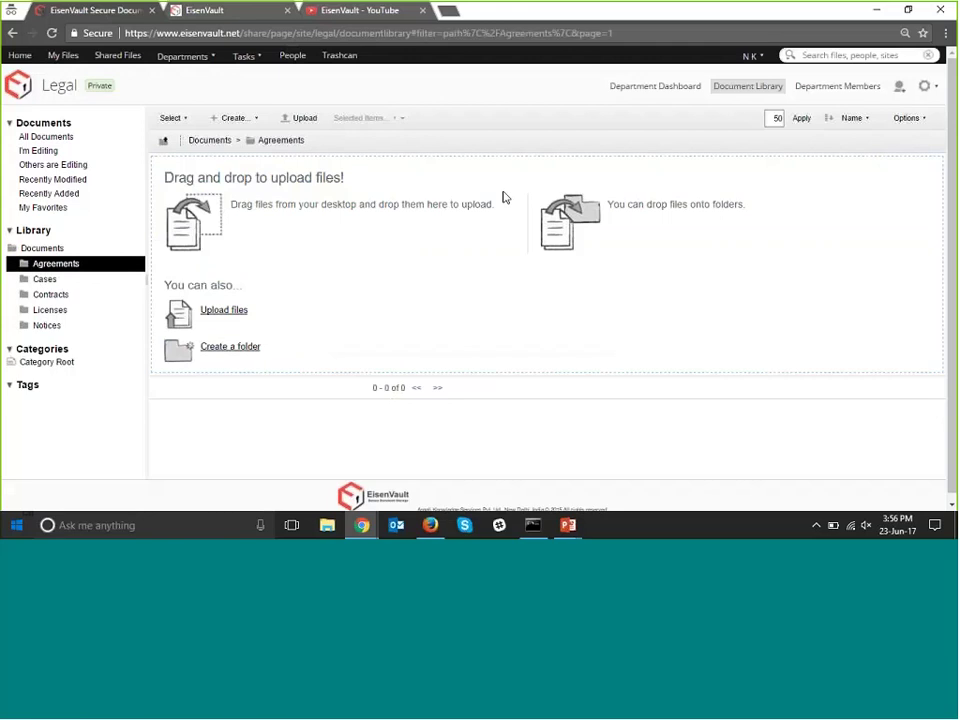
{"action": "left_click", "coordinate": [757, 57]}
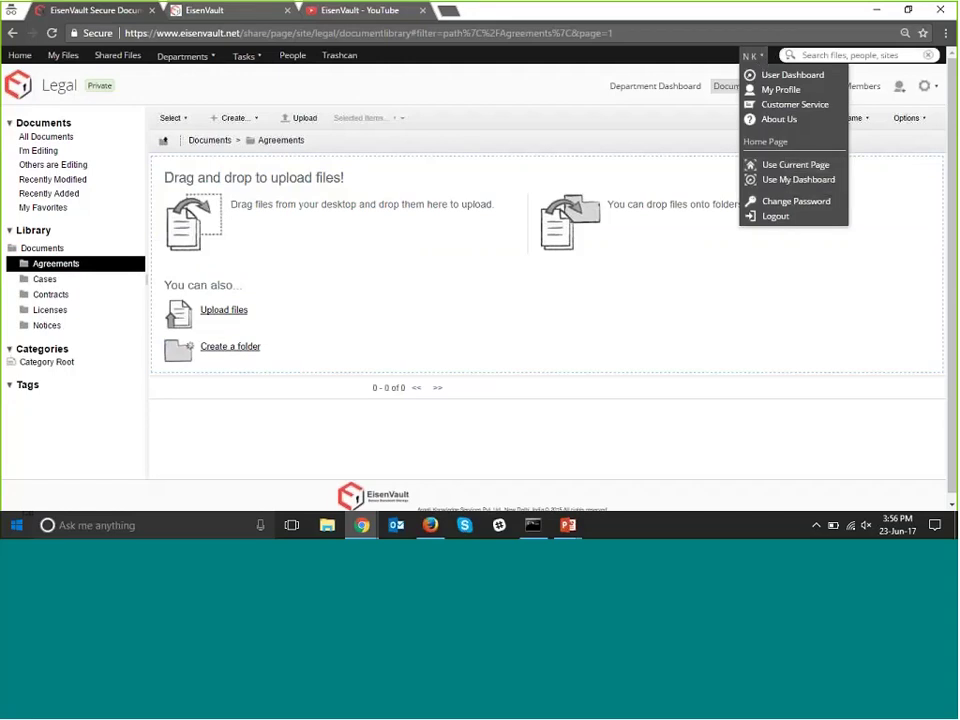
{"action": "left_click", "coordinate": [785, 168]}
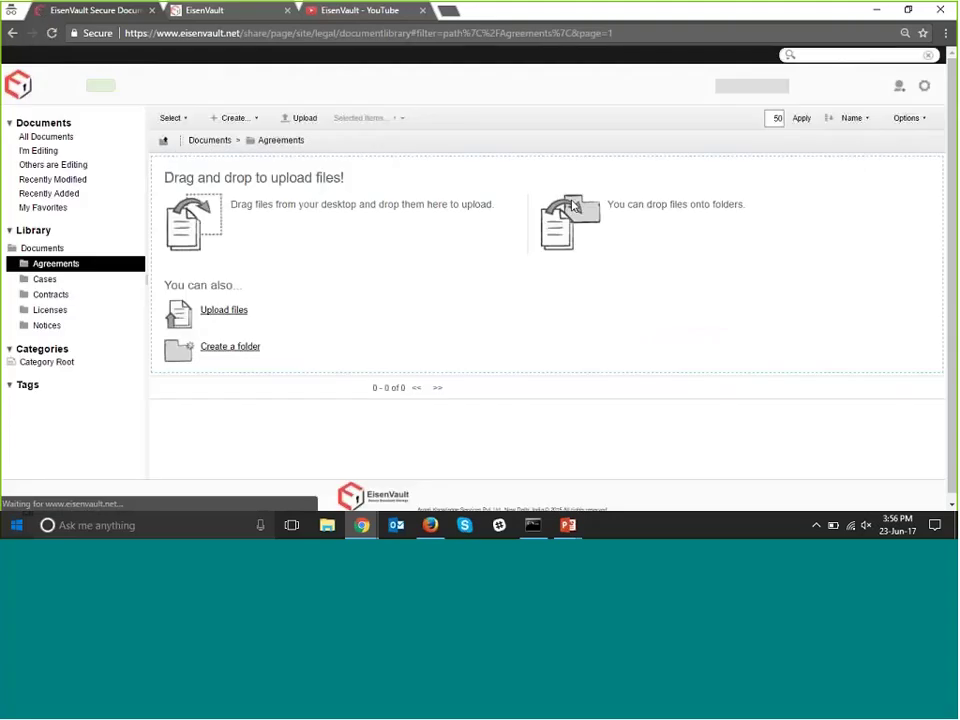
Log out, then log back in with the user name and password, landing on Agreements.
{"action": "left_click", "coordinate": [750, 55]}
{"action": "left_click", "coordinate": [770, 216]}
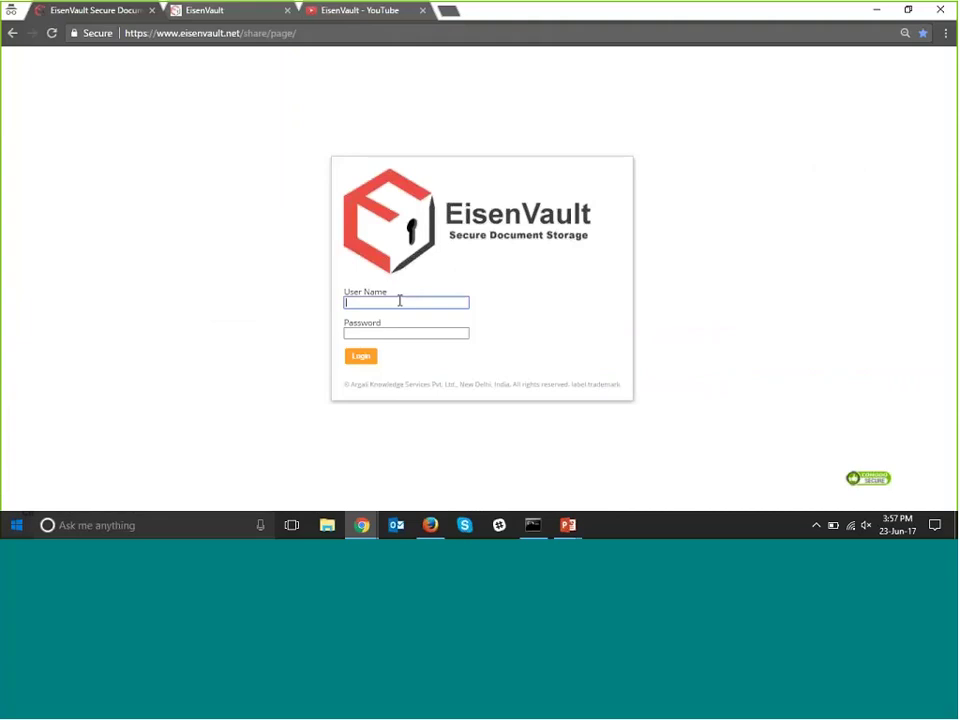
{"action": "type", "text": "n"}
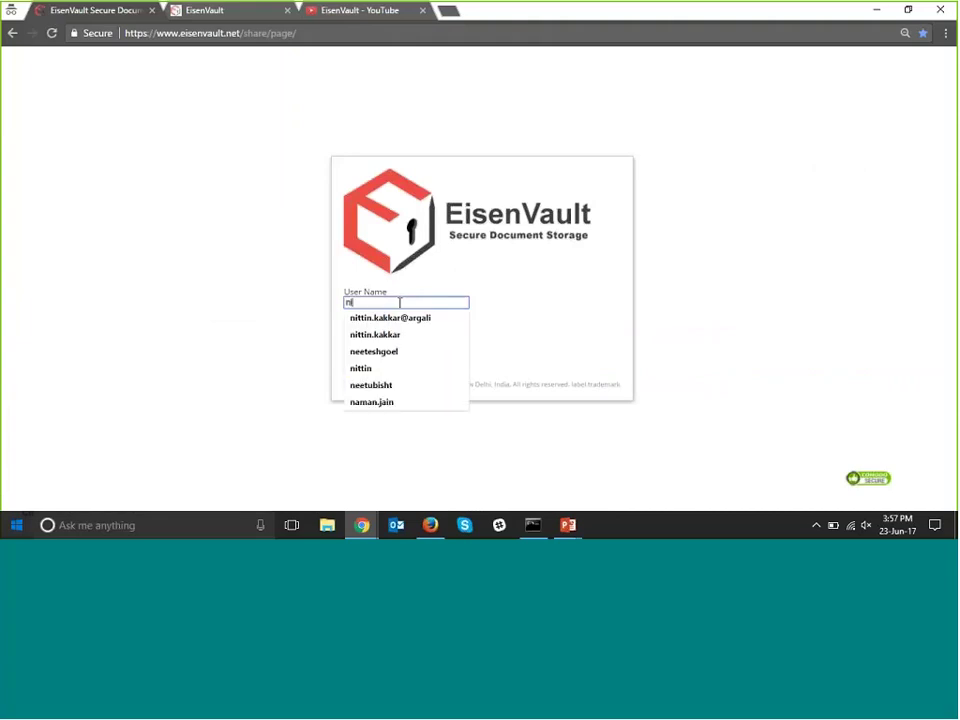
{"action": "type", "text": "k"}
{"action": "key", "text": "Down"}
{"action": "key", "text": "Tab"}
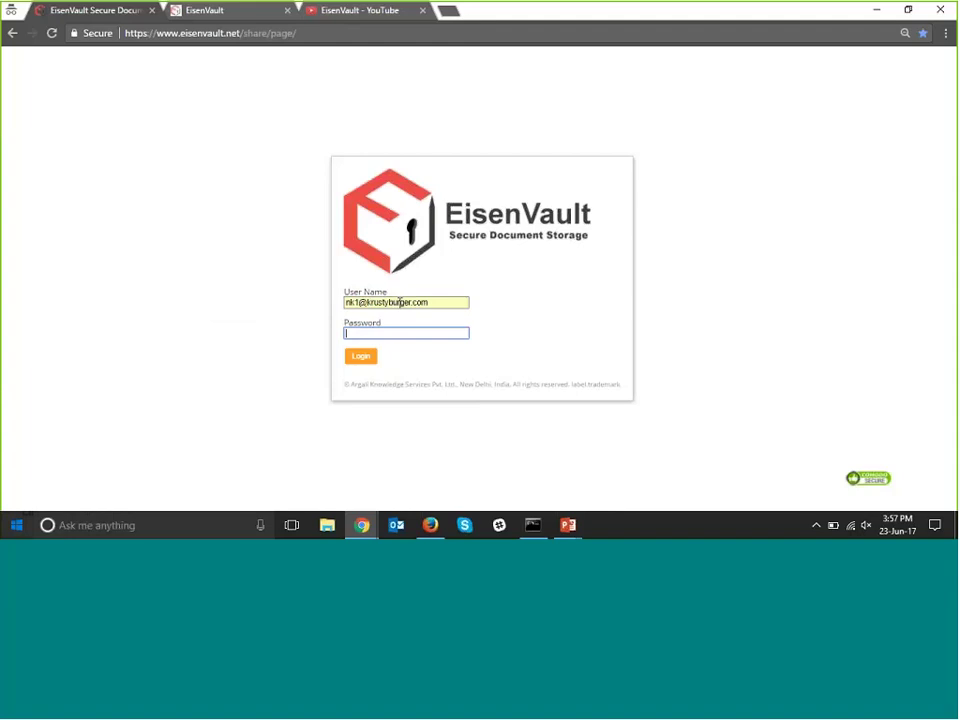
{"action": "type", "text": "*********"}
{"action": "left_click", "coordinate": [362, 357]}
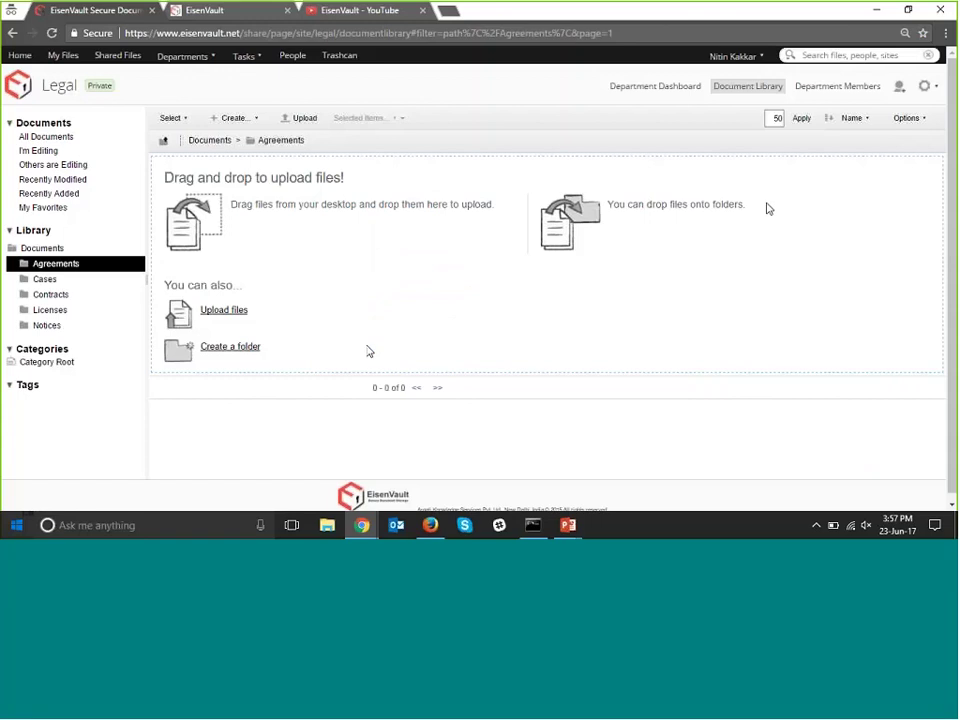
Visit the user dashboard, the Contracts folder and the Accounts department, then return home to Agreements.
{"action": "left_click", "coordinate": [749, 58]}
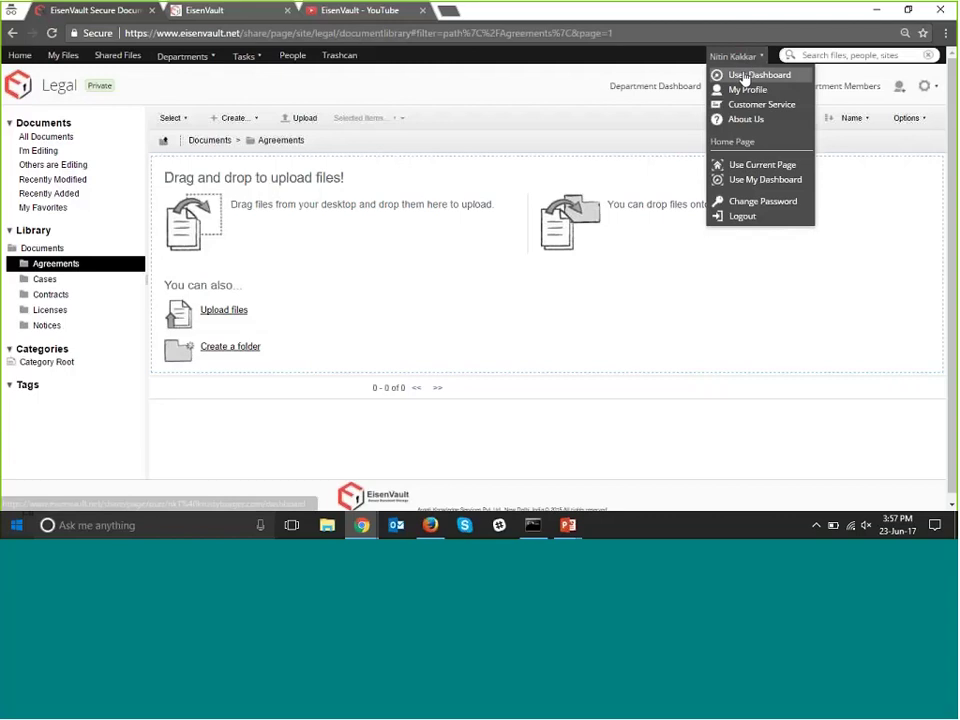
{"action": "left_click", "coordinate": [743, 77]}
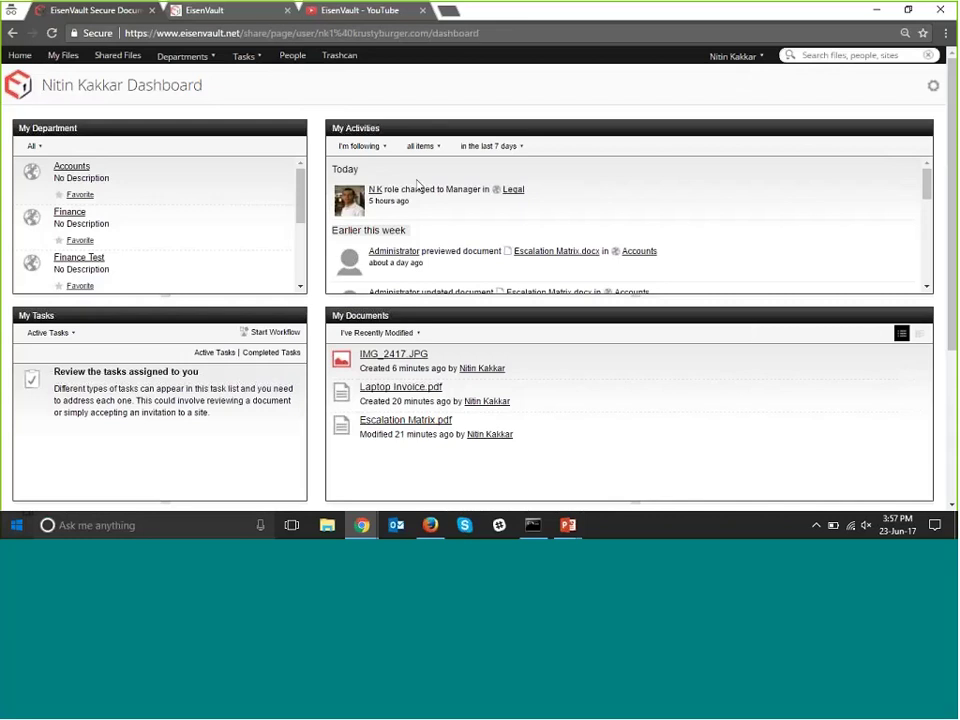
{"action": "left_click", "coordinate": [19, 59]}
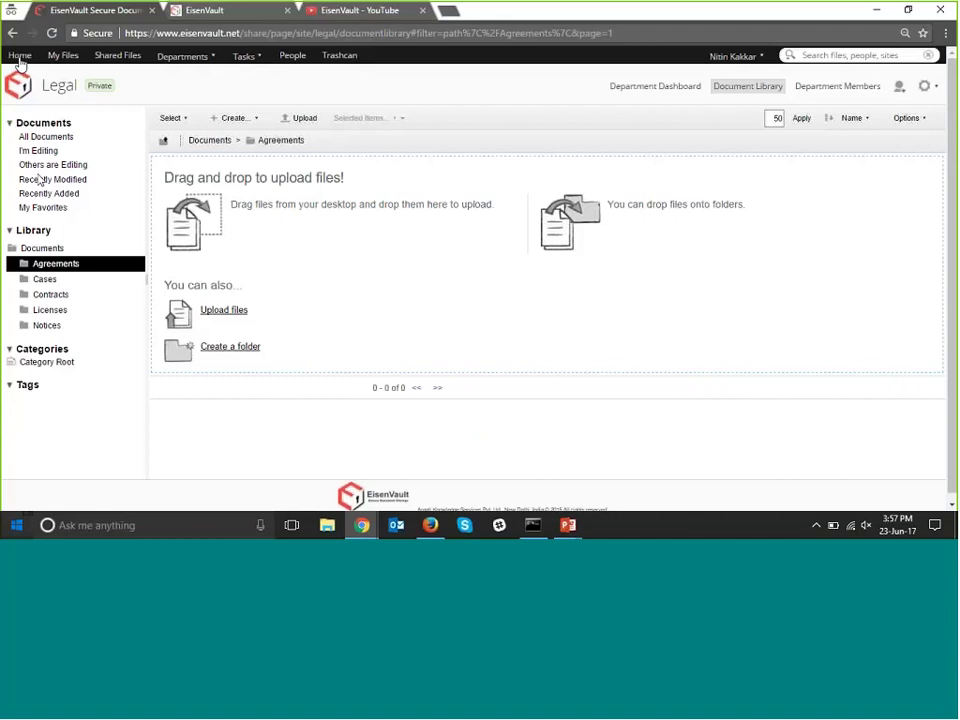
{"action": "left_click", "coordinate": [50, 294]}
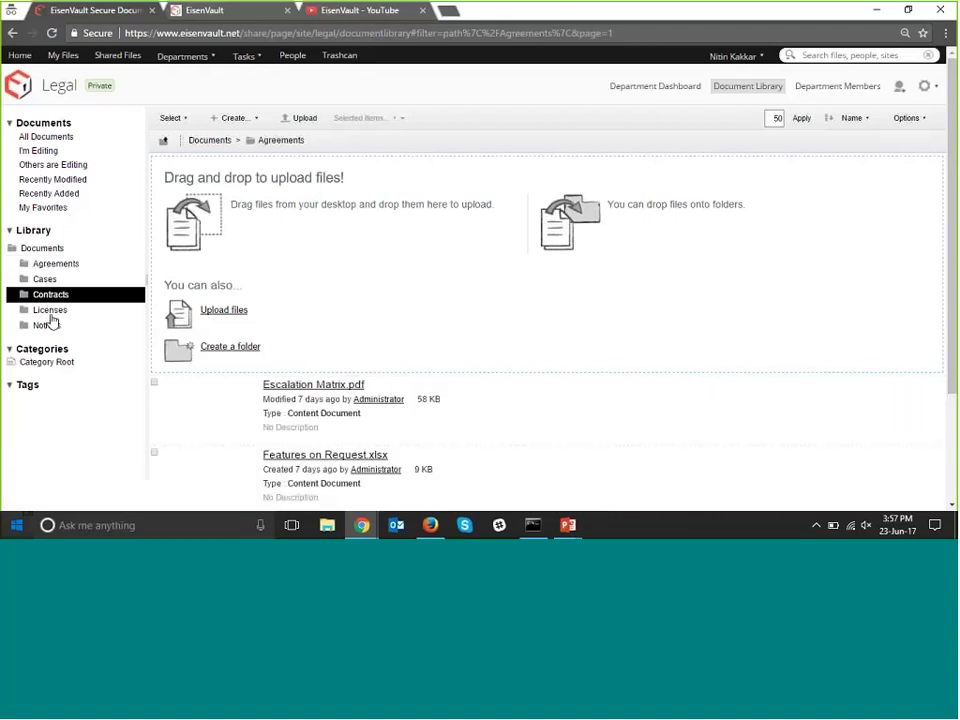
{"action": "left_click", "coordinate": [183, 56]}
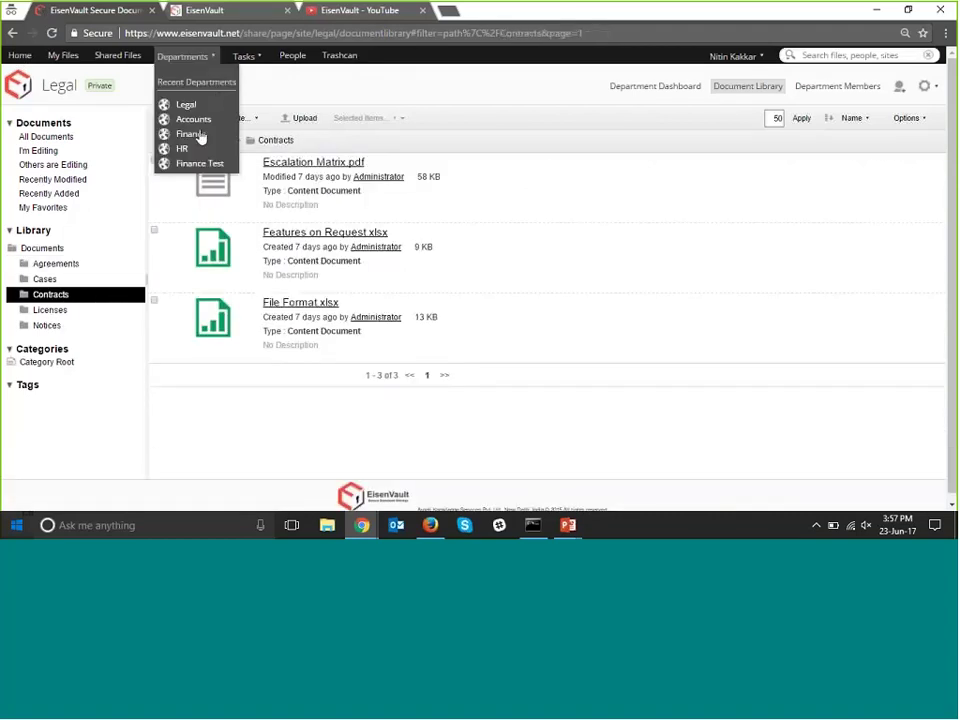
{"action": "left_click", "coordinate": [201, 121]}
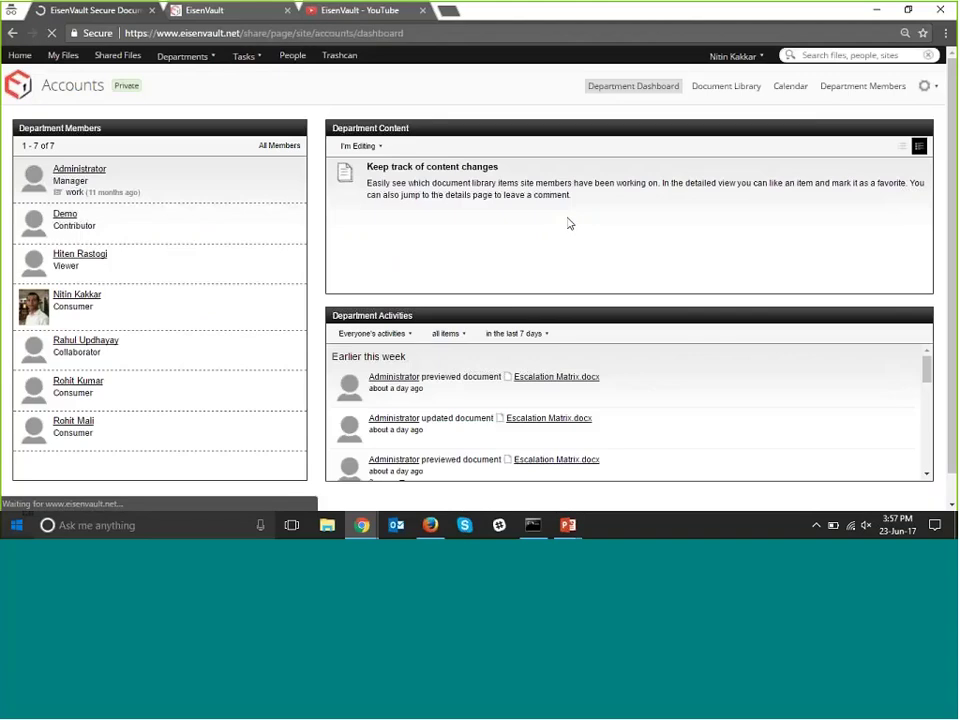
{"action": "left_click", "coordinate": [33, 62]}
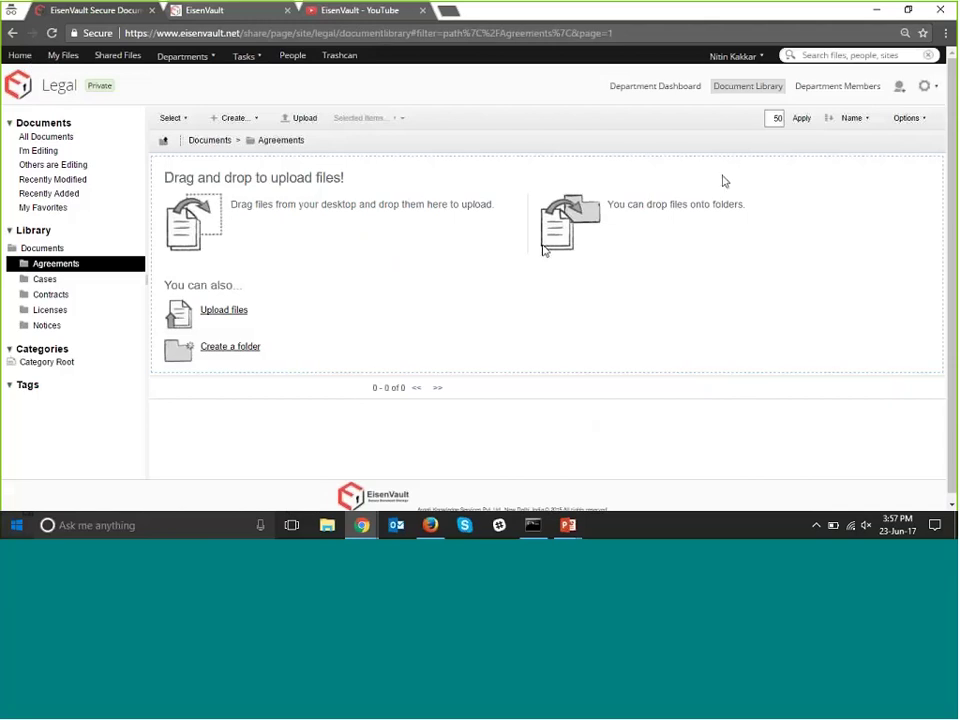
Choose Use My Dashboard as the home page and confirm Home now opens the dashboard.
{"action": "left_click", "coordinate": [740, 57]}
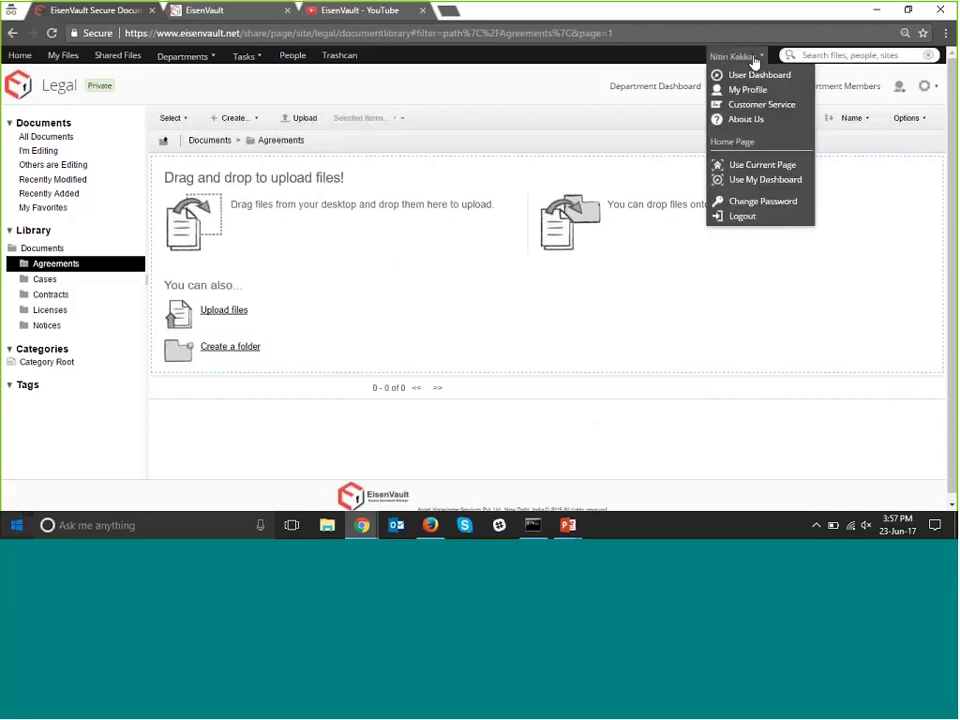
{"action": "left_click", "coordinate": [755, 183]}
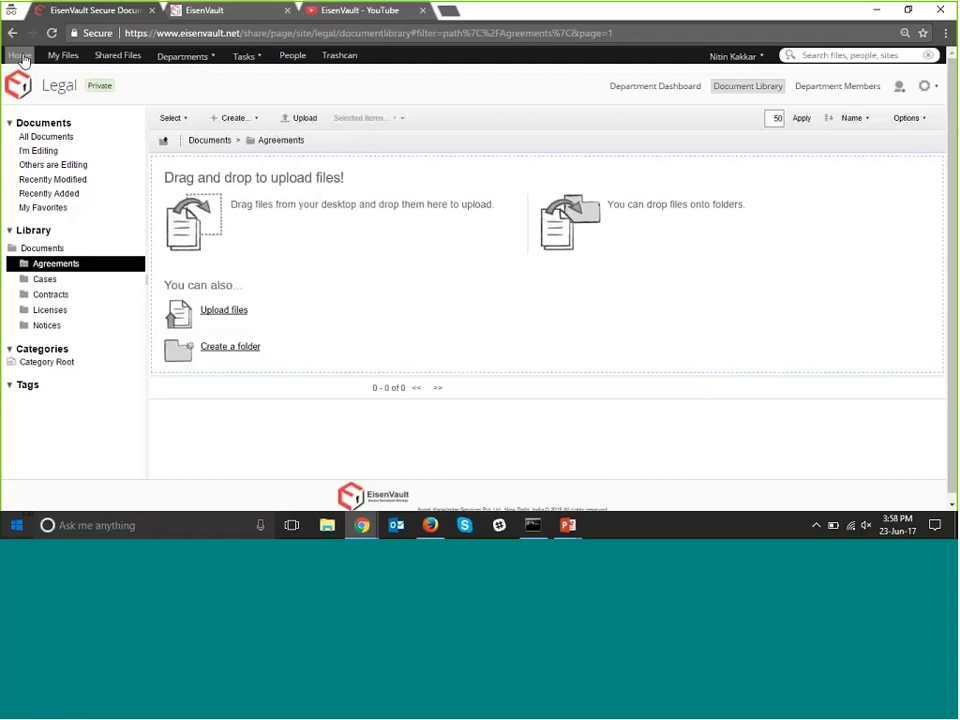
{"action": "left_click", "coordinate": [18, 55]}
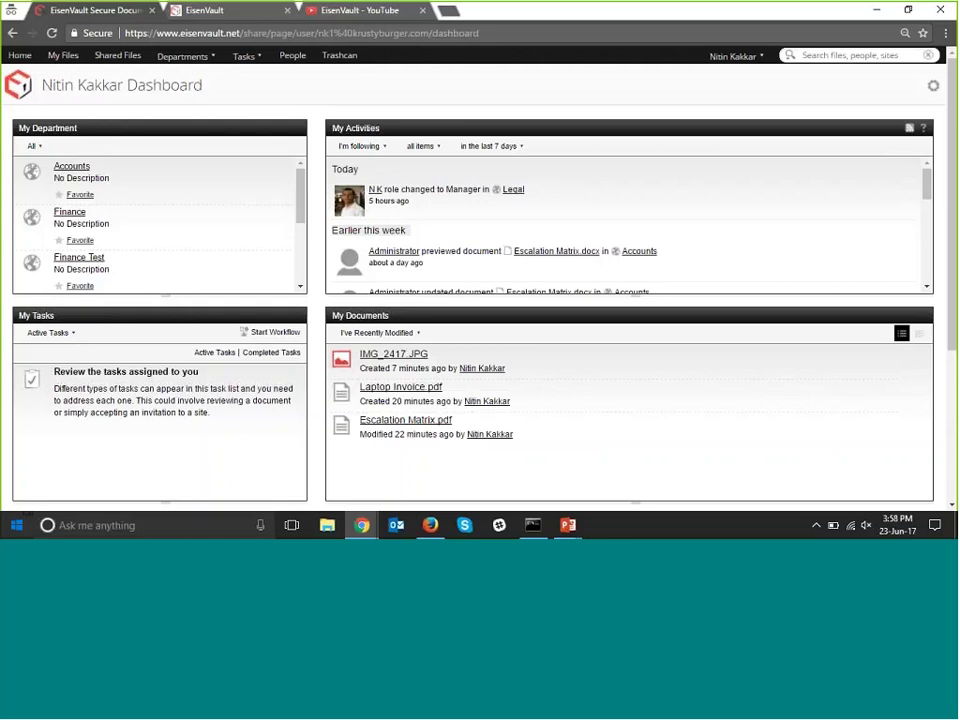
Look at the Change Password page from the account menu, then log out of EisenVault.
{"action": "left_click", "coordinate": [742, 57]}
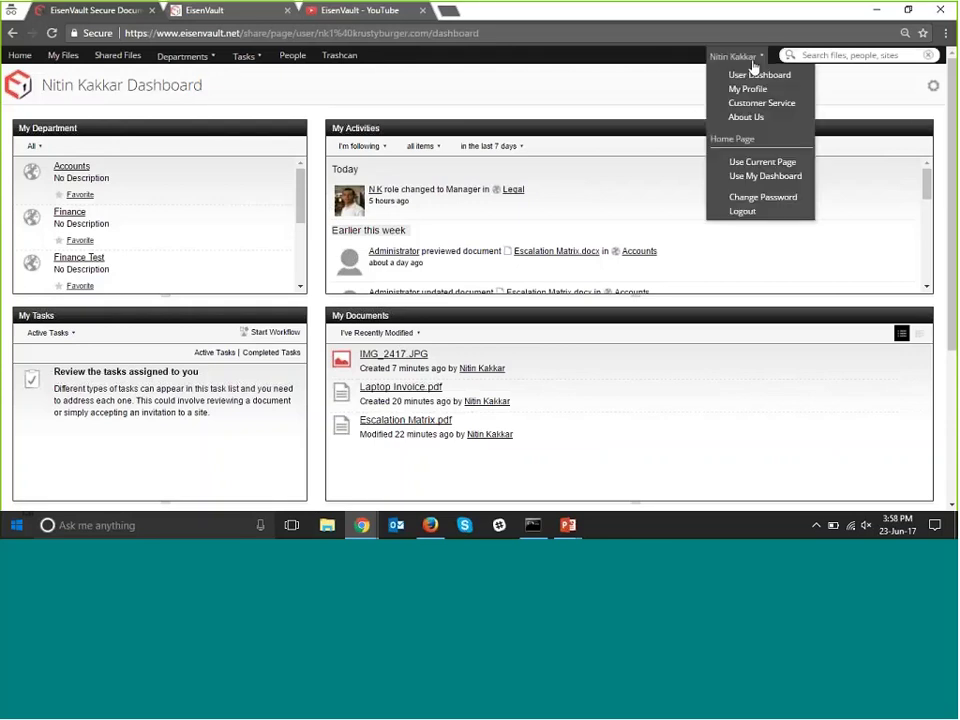
{"action": "left_click", "coordinate": [765, 197]}
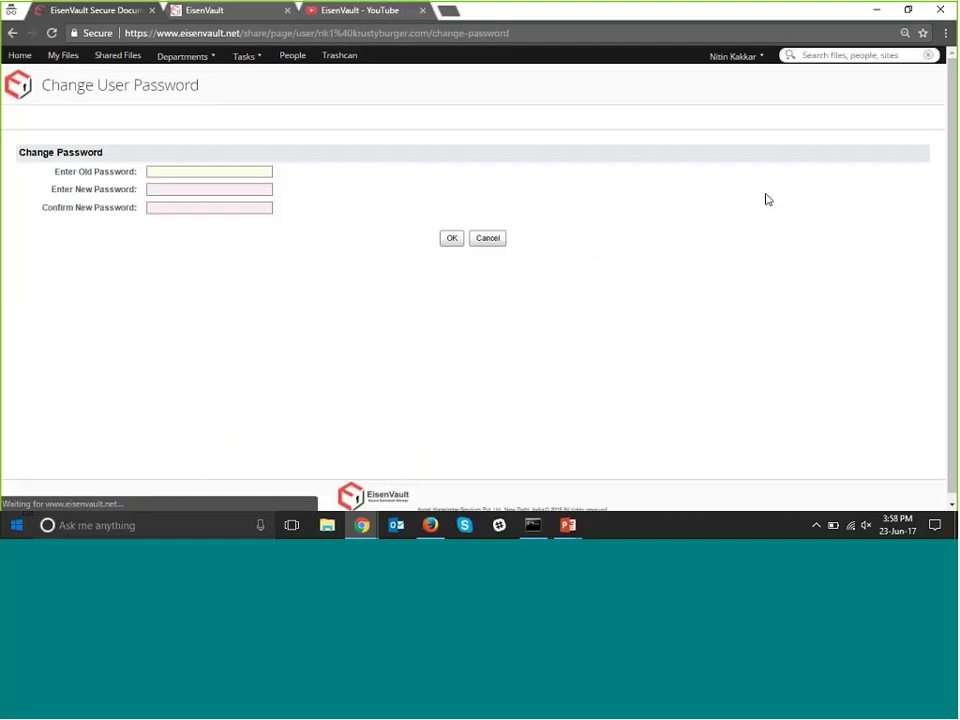
{"action": "left_click", "coordinate": [755, 58]}
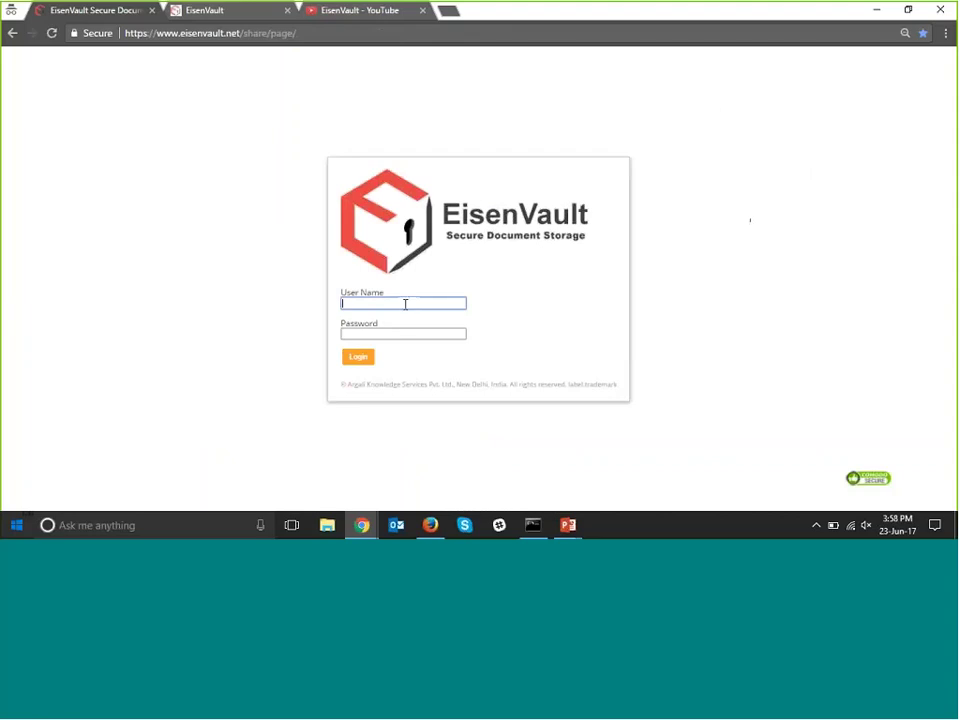
Log back in with the saved user name and account password, landing on the personal dashboard.
{"action": "type", "text": "nk1"}
{"action": "key", "text": "Down"}
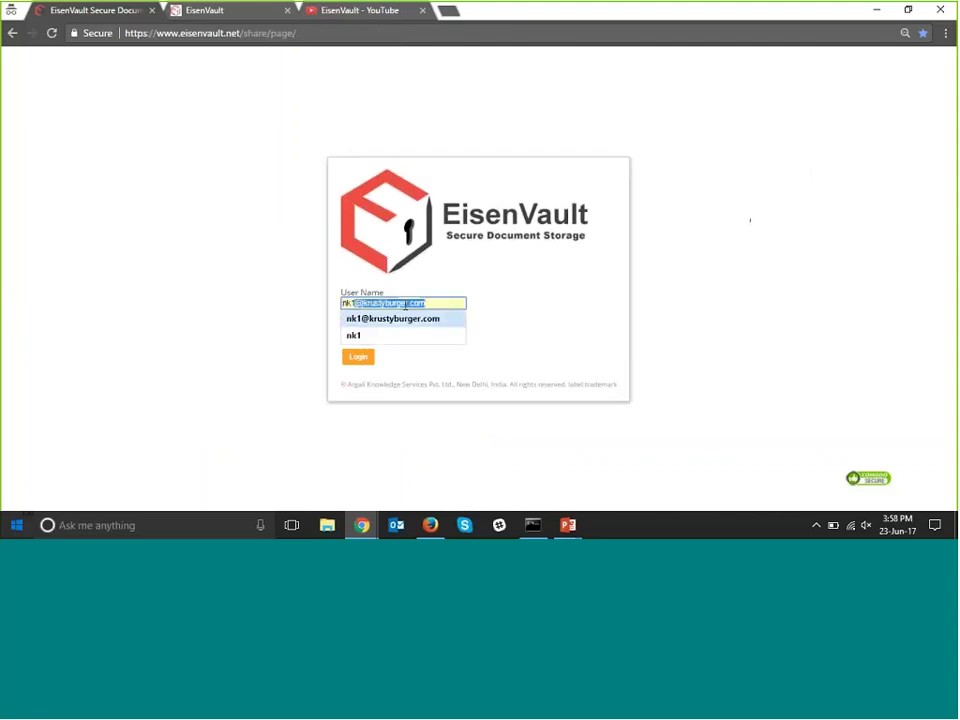
{"action": "key", "text": "Tab"}
{"action": "type", "text": "*******"}
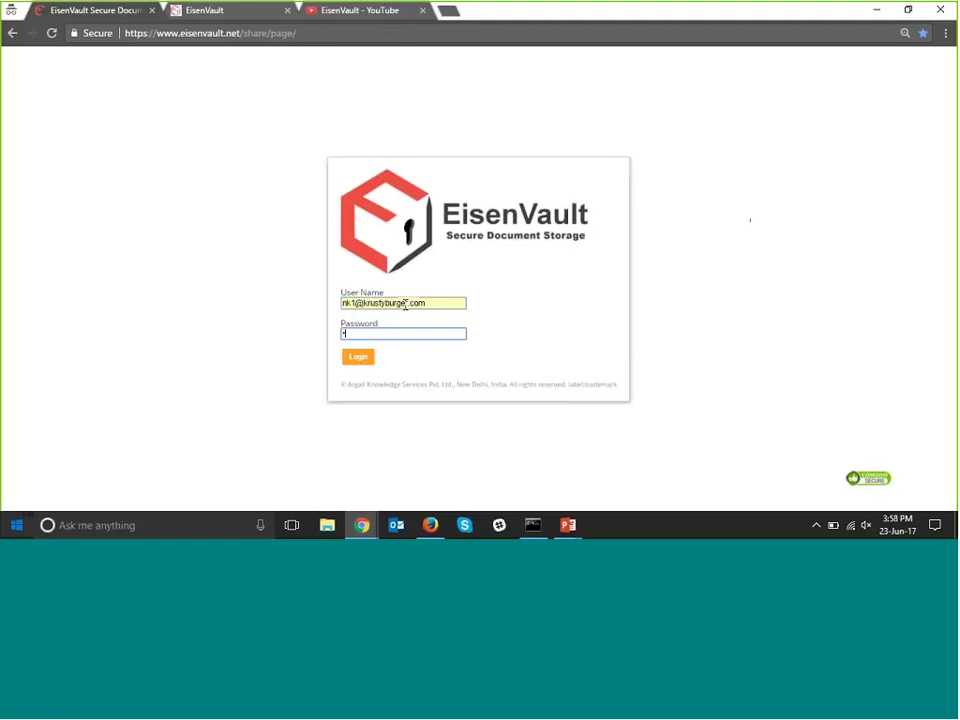
{"action": "key", "text": "Return"}
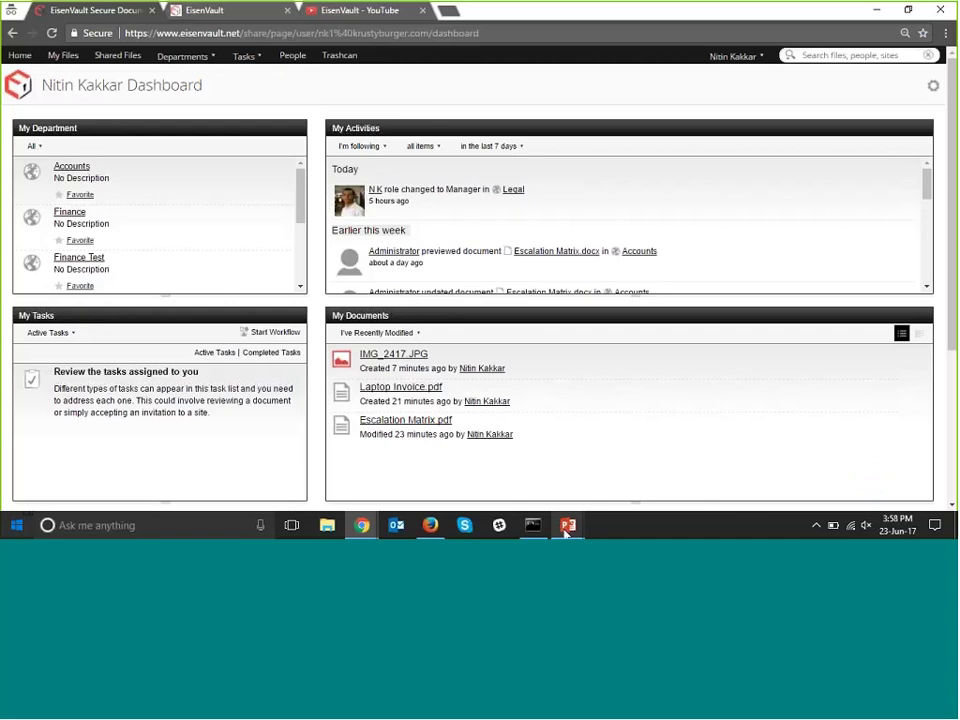
{"action": "mouse_move", "coordinate": [569, 531]}
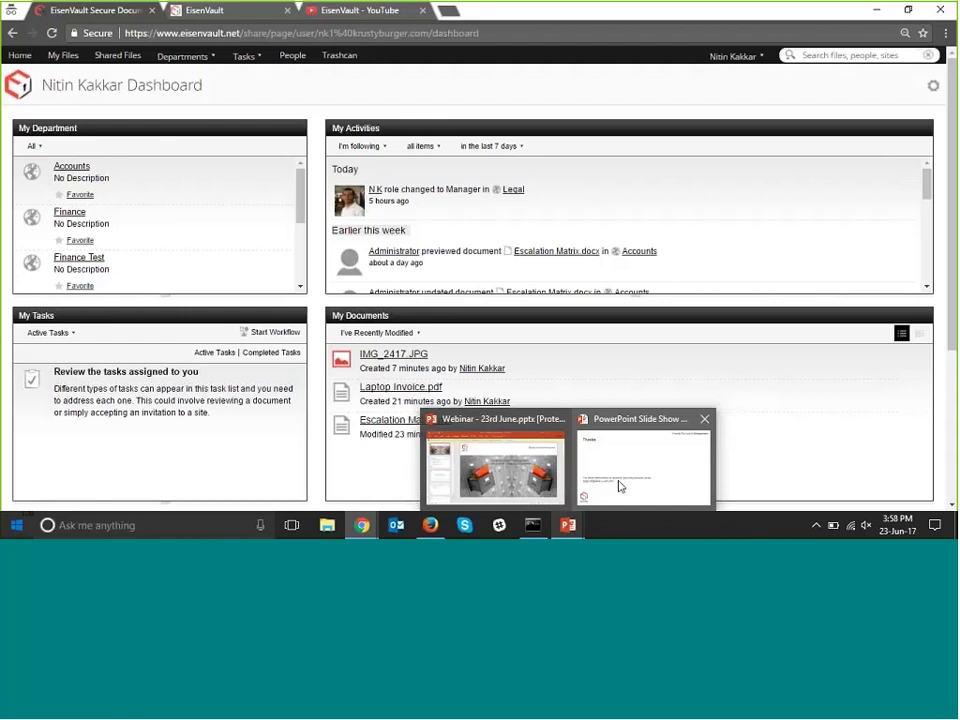
Switch to the PowerPoint slide show and advance one slide to the closing 'Thanks' slide.
{"action": "left_click", "coordinate": [619, 486]}
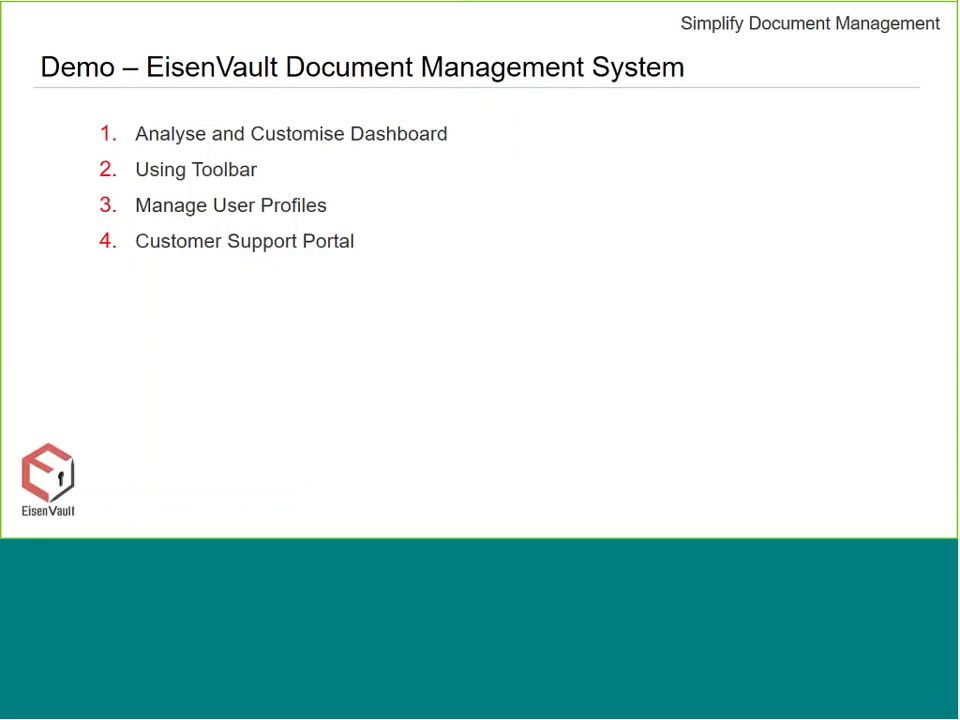
{"action": "key", "text": "Right"}
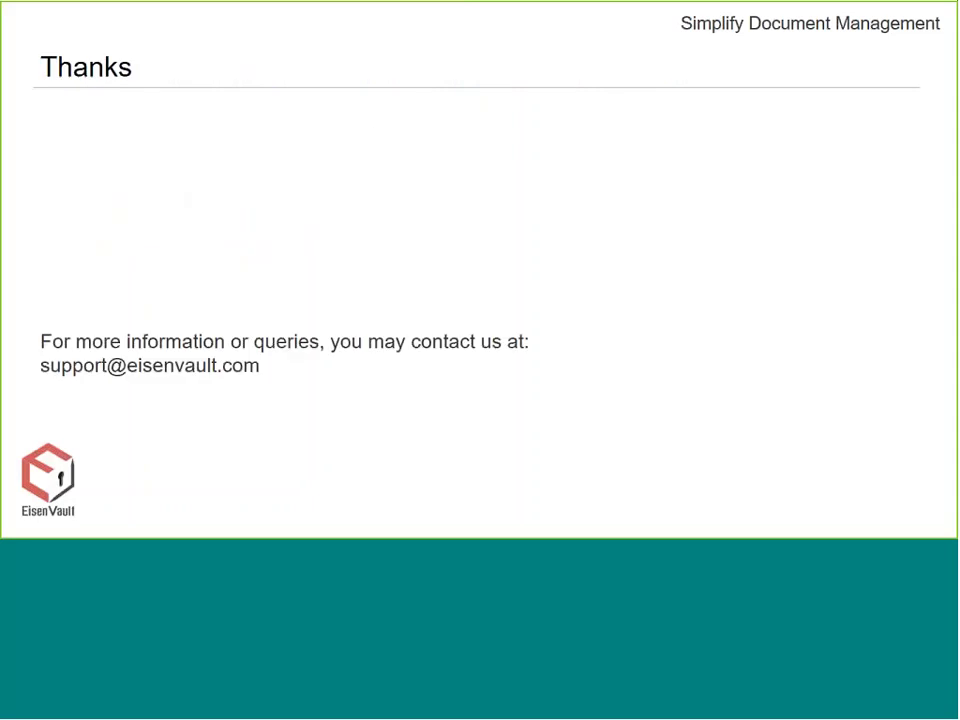